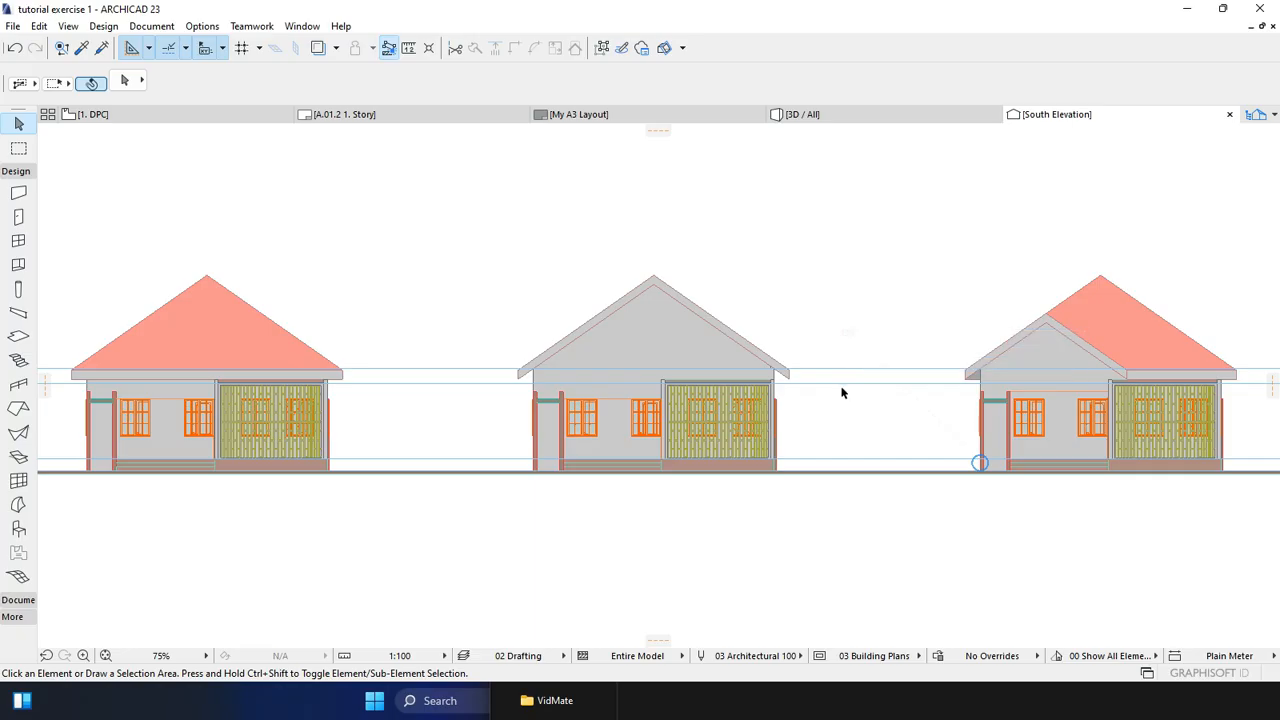
Examine the roof shapes of the three houses in the South Elevation
scroll(748, 457, "up", 1)
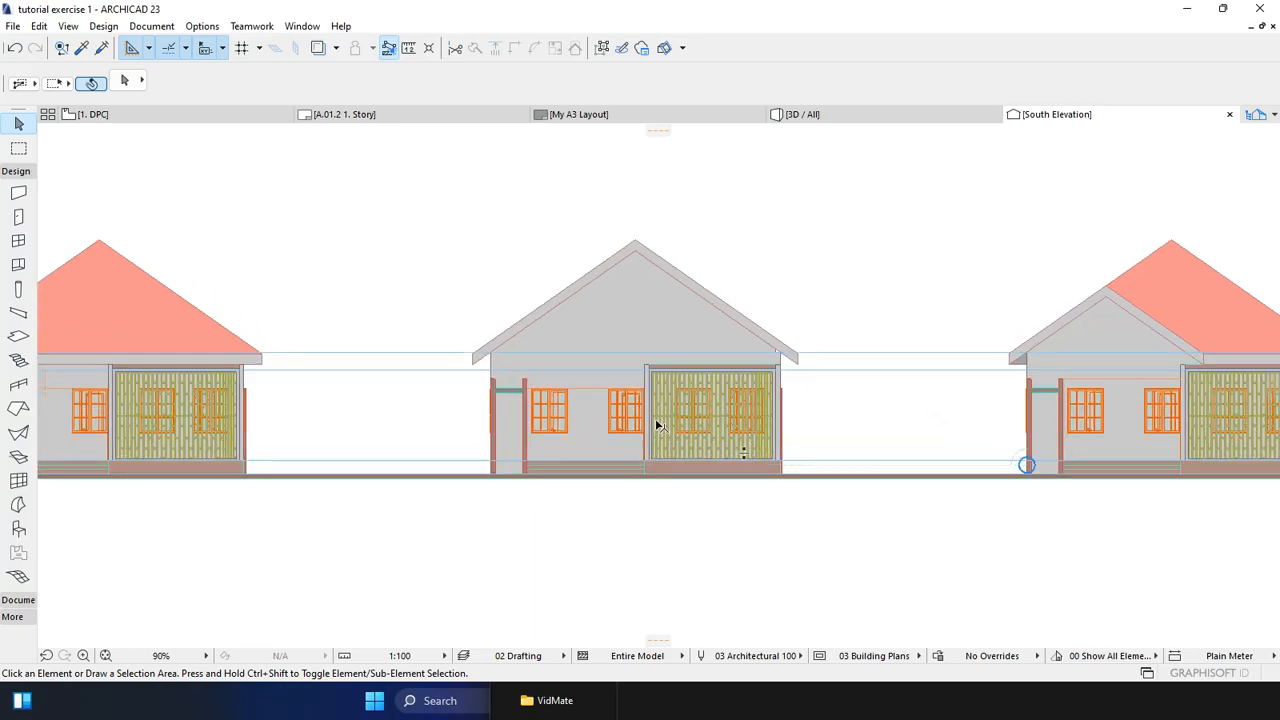
scroll(748, 457, "up", 6)
scroll(748, 436, "down", 7)
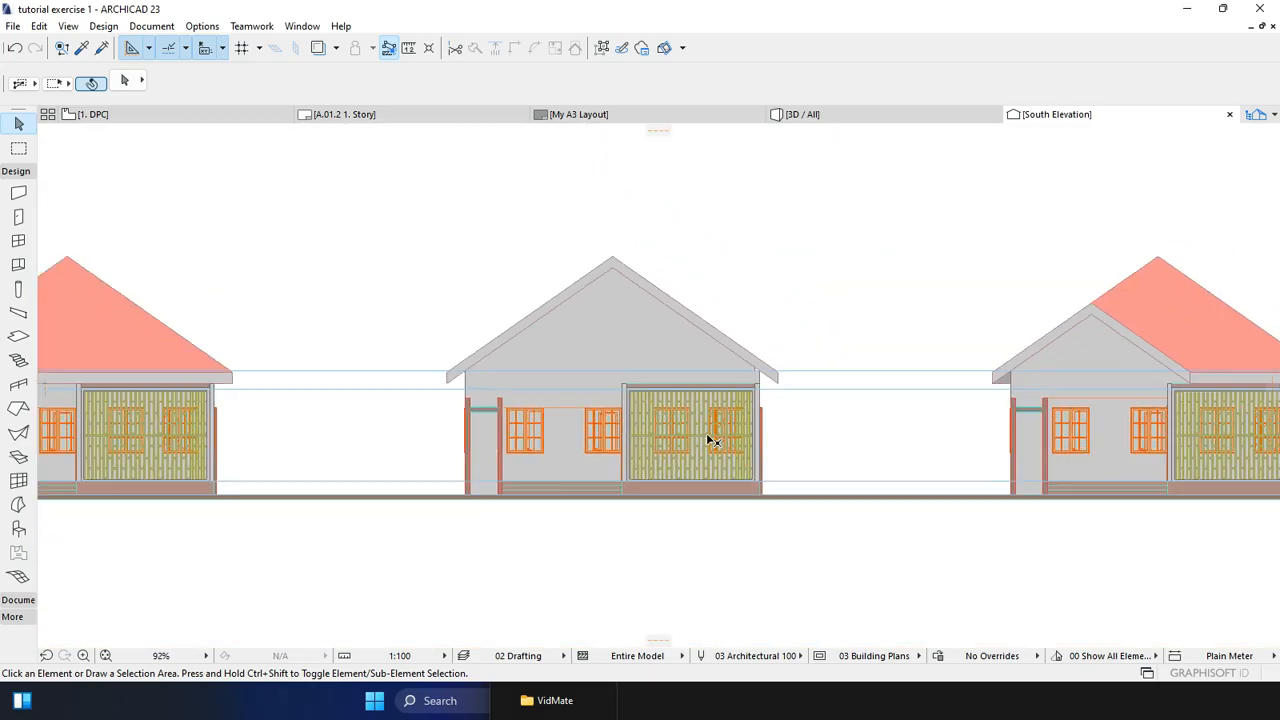
scroll(621, 453, "up", 2)
scroll(621, 453, "down", 1)
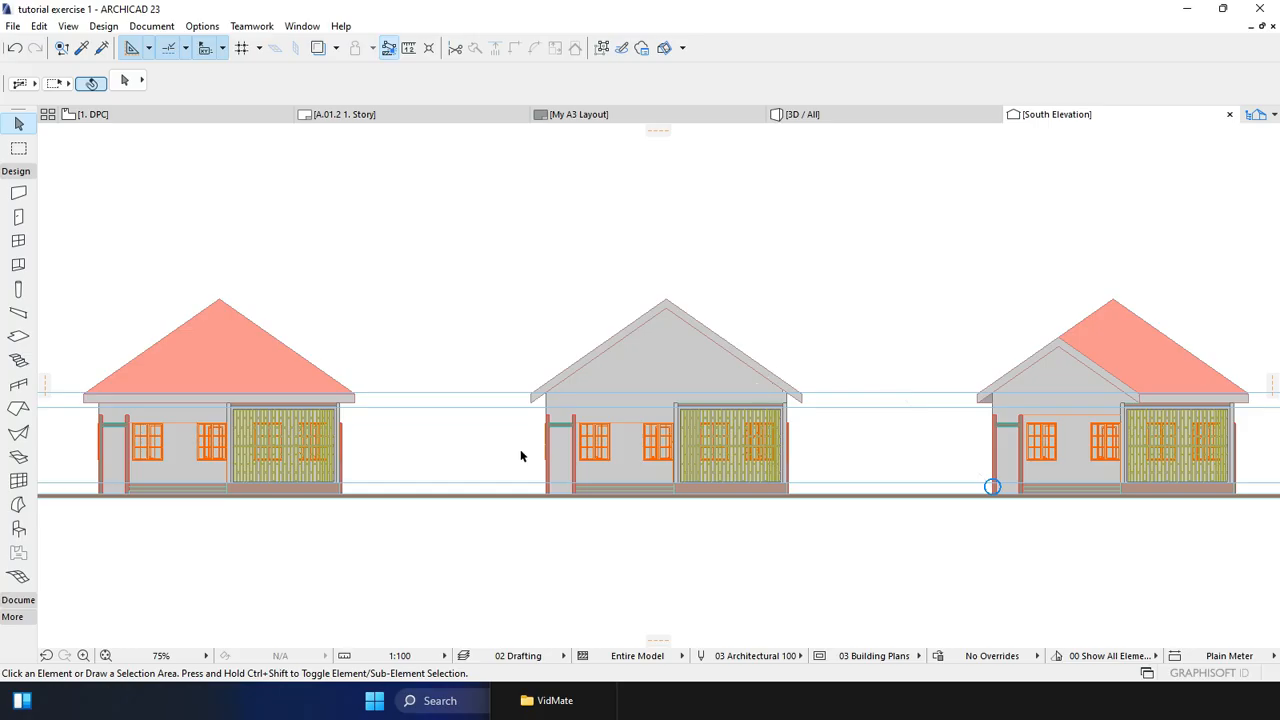
middle_click_drag(518, 460, 502, 462)
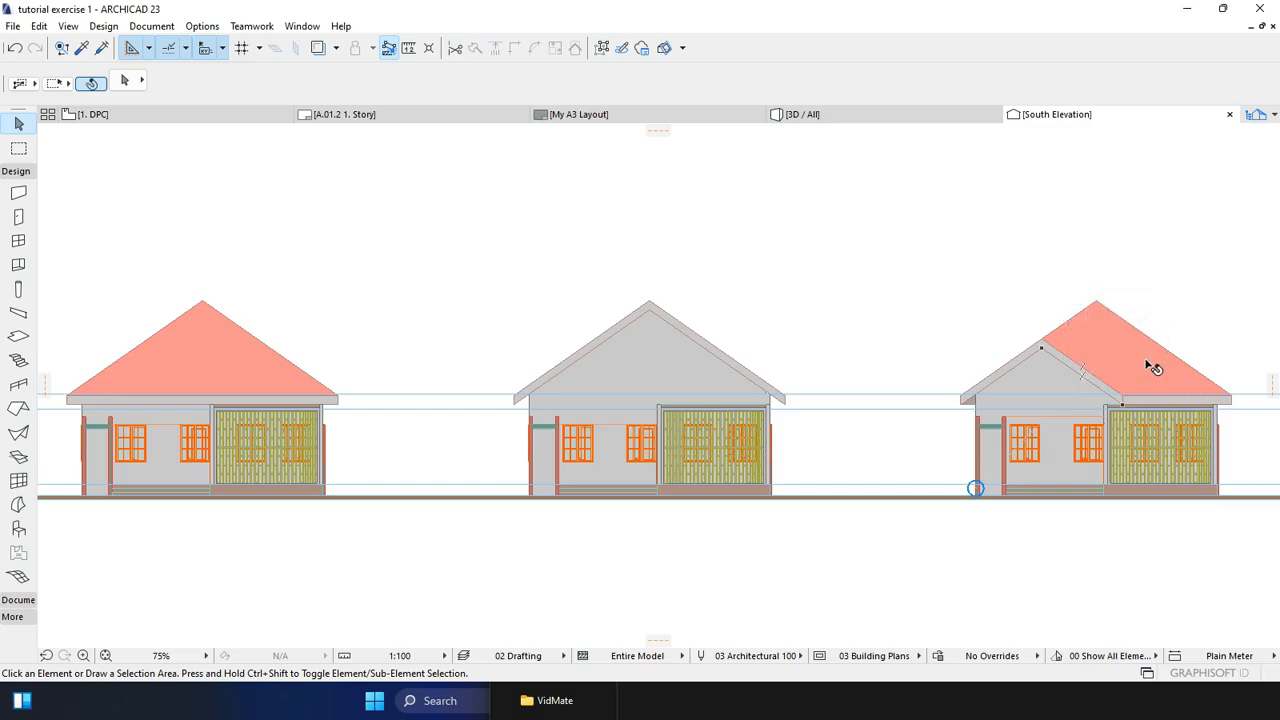
Open the 3. Roof Level floor plan and examine the hip and gable roof layouts
left_click(1092, 352)
left_click(1257, 114)
double_click(1177, 199)
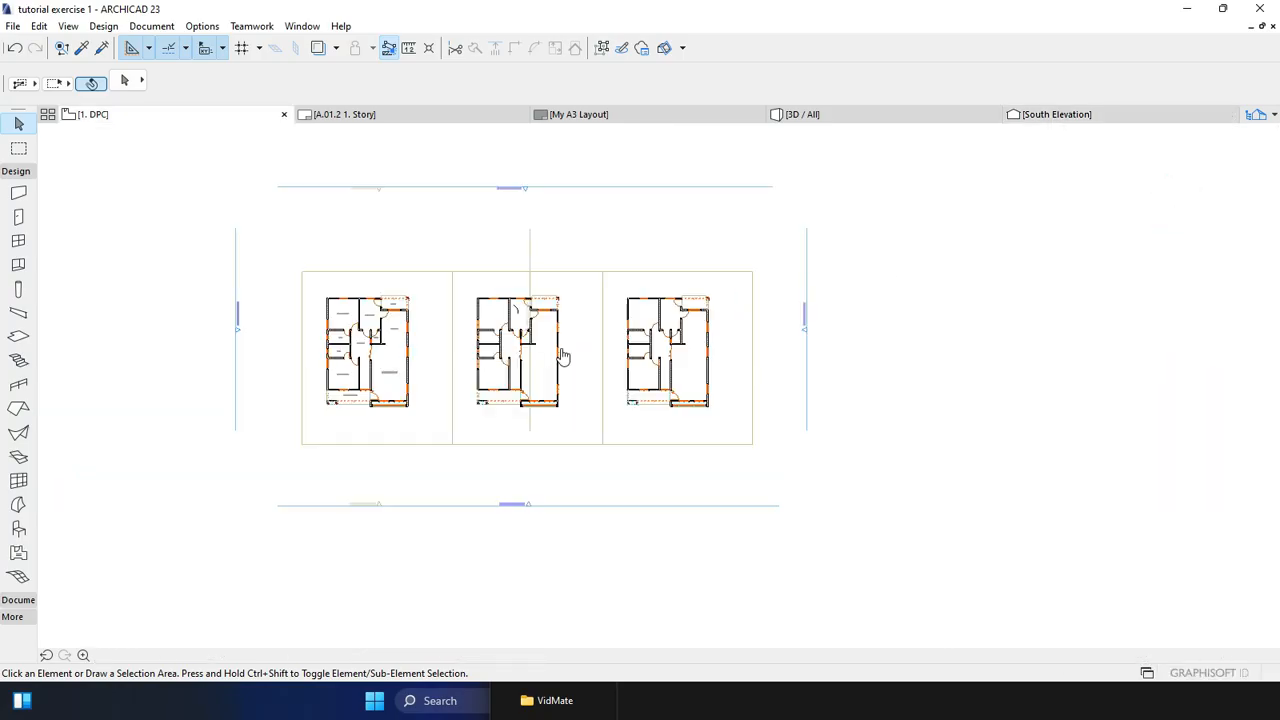
scroll(385, 367, "up", 4)
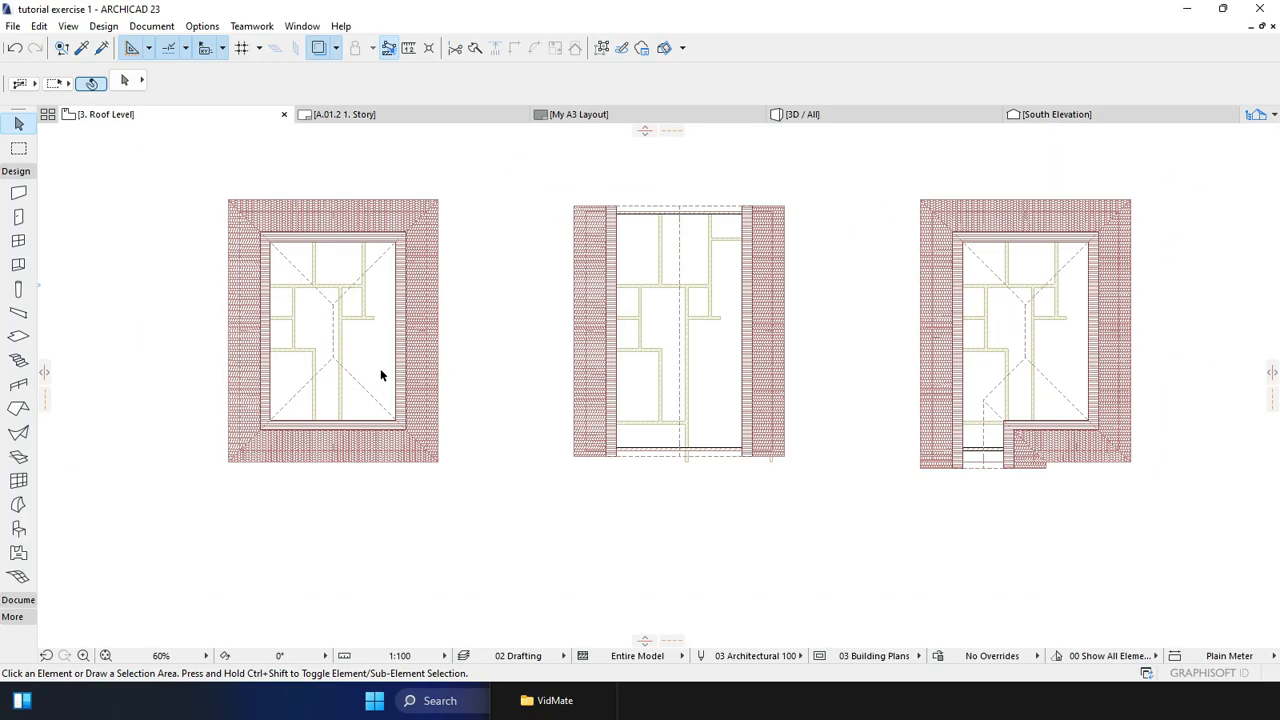
scroll(315, 311, "up", 3)
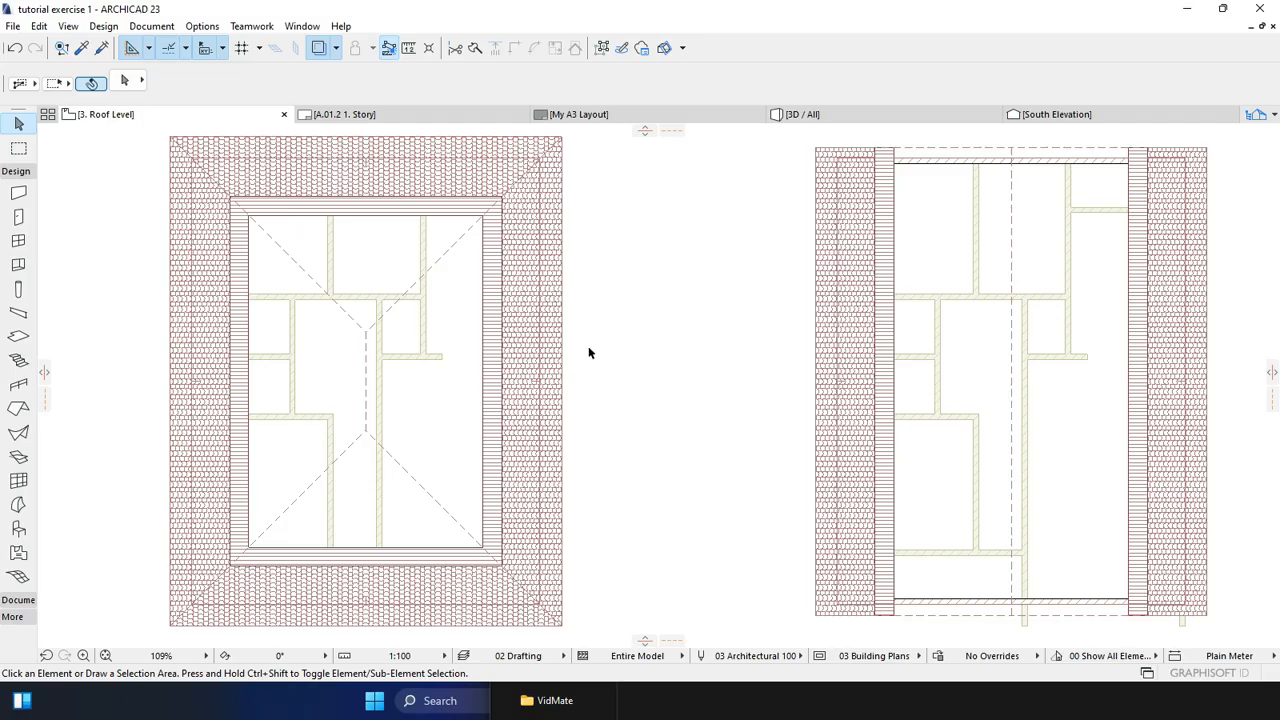
scroll(589, 351, "down", 2)
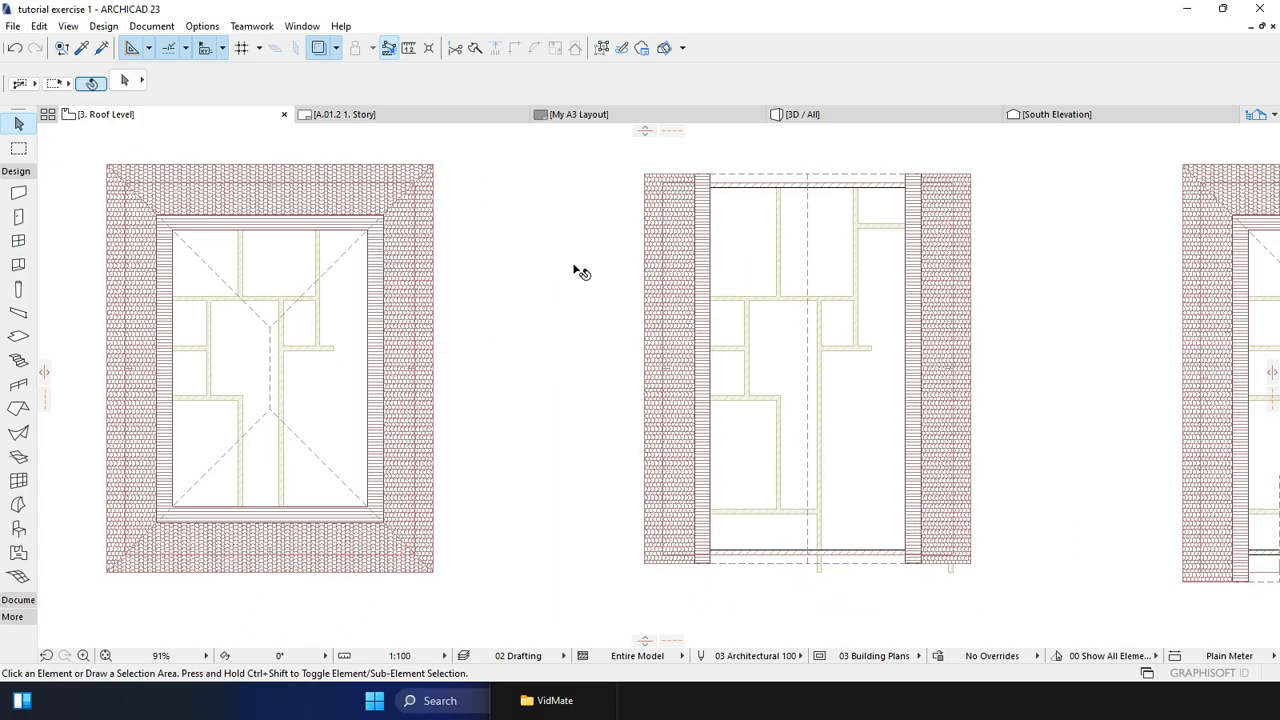
Compare the middle house's gable roof between the South Elevation and the Roof Level plan
left_click(1032, 116)
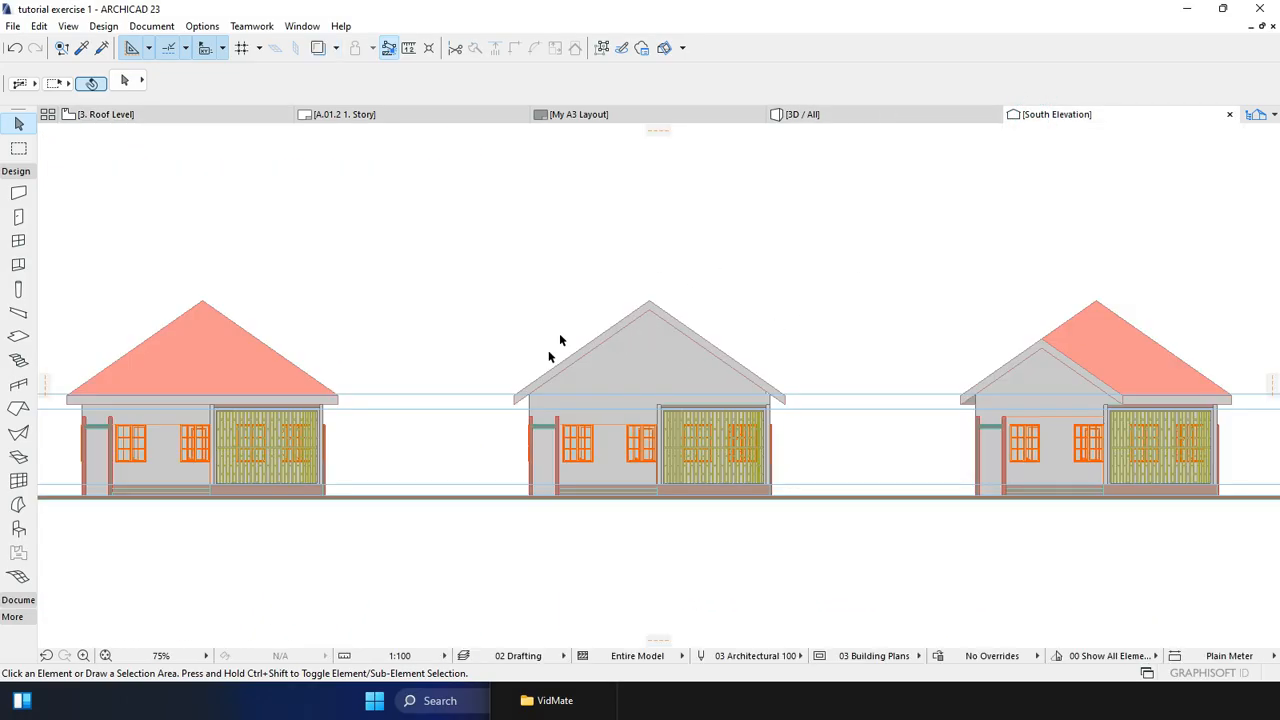
left_click(197, 116)
scroll(505, 337, "down", 3)
scroll(797, 369, "up", 2)
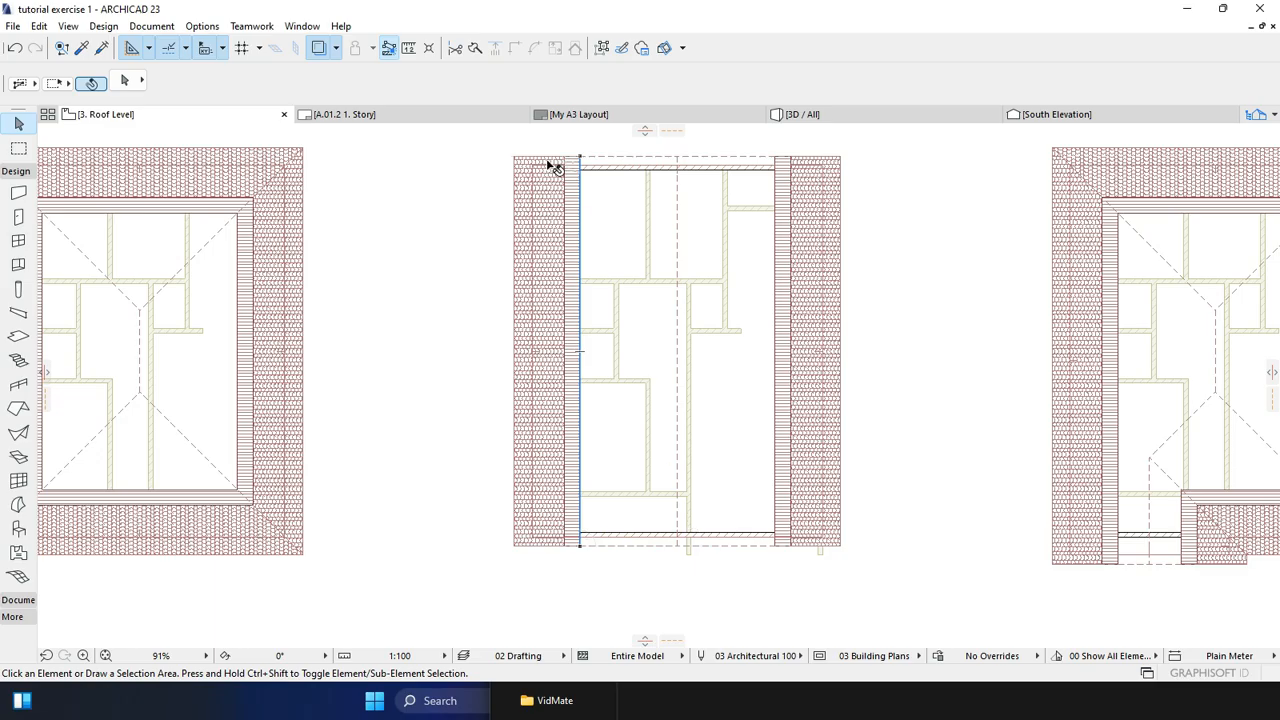
left_click(1015, 114)
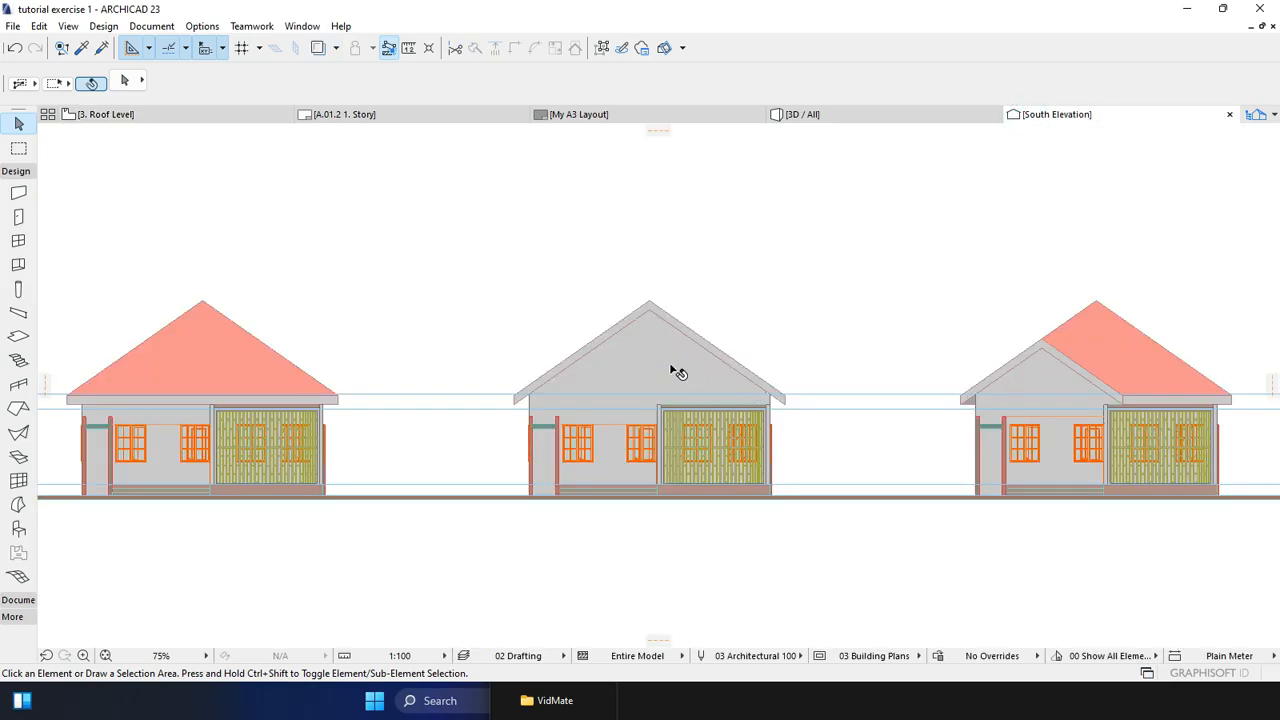
Return to the Roof Level plan and examine the third house's combined hip and gable roof
left_click(243, 116)
scroll(740, 355, "down", 2)
middle_click_drag(980, 364, 800, 371)
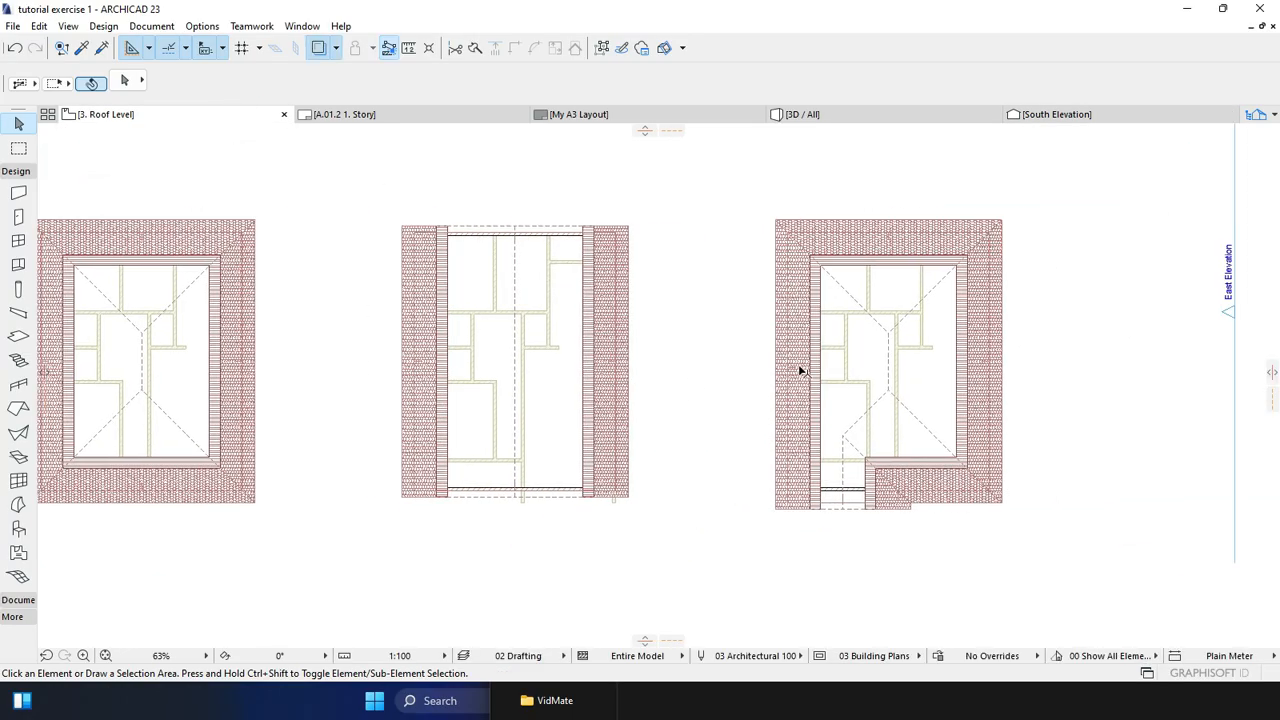
scroll(908, 376, "up", 3)
middle_click_drag(909, 397, 825, 390)
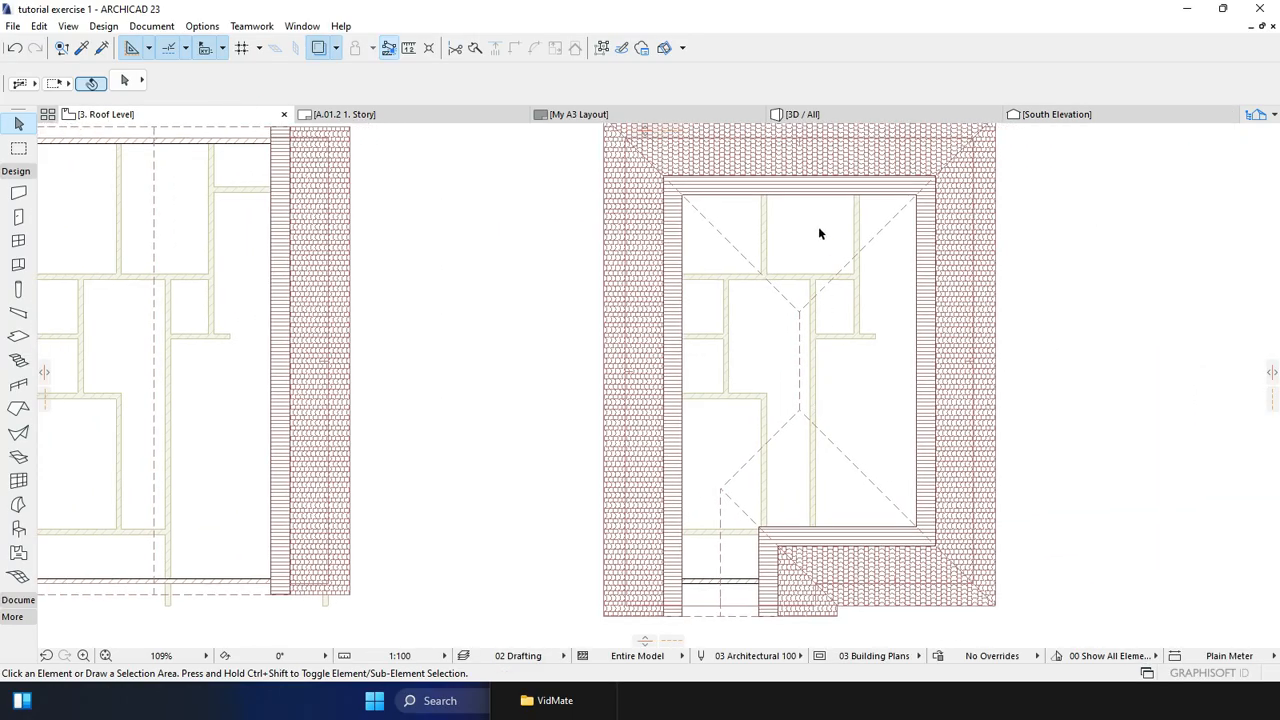
middle_click_drag(781, 447, 777, 373)
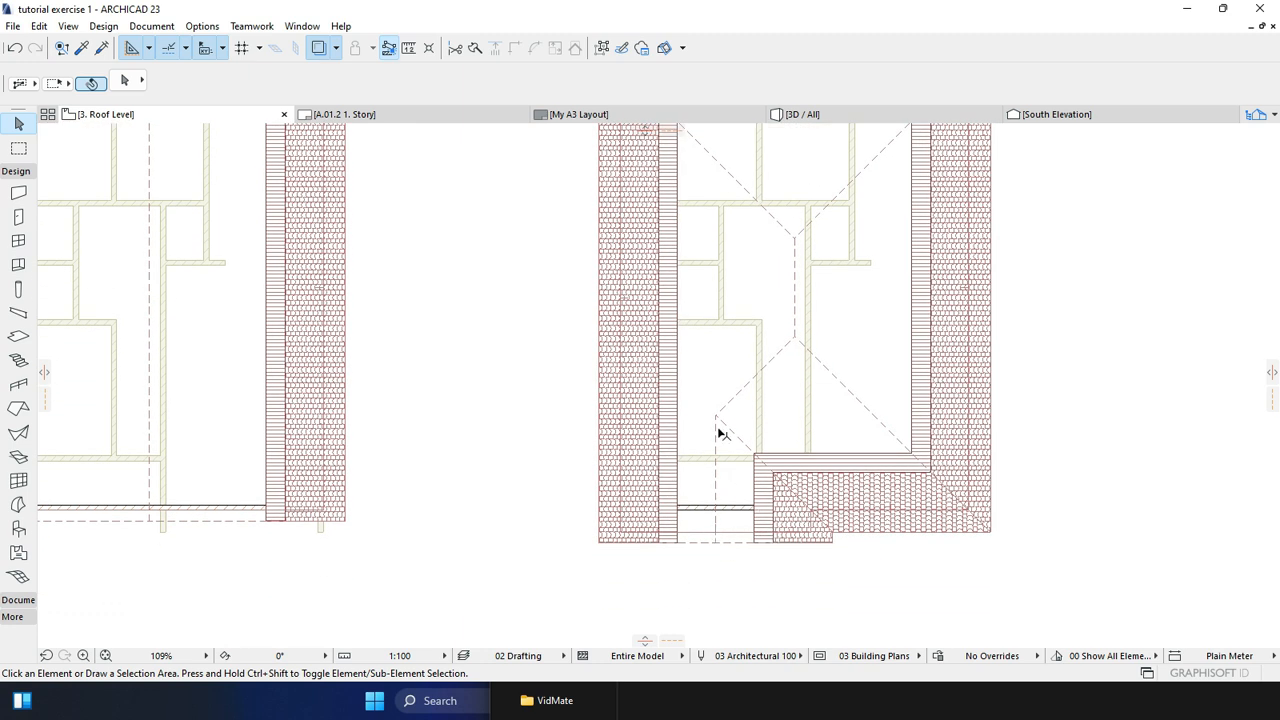
Show the model in 3D and examine the three houses' roofs from several angles
left_click(871, 117)
scroll(1097, 432, "up", 10)
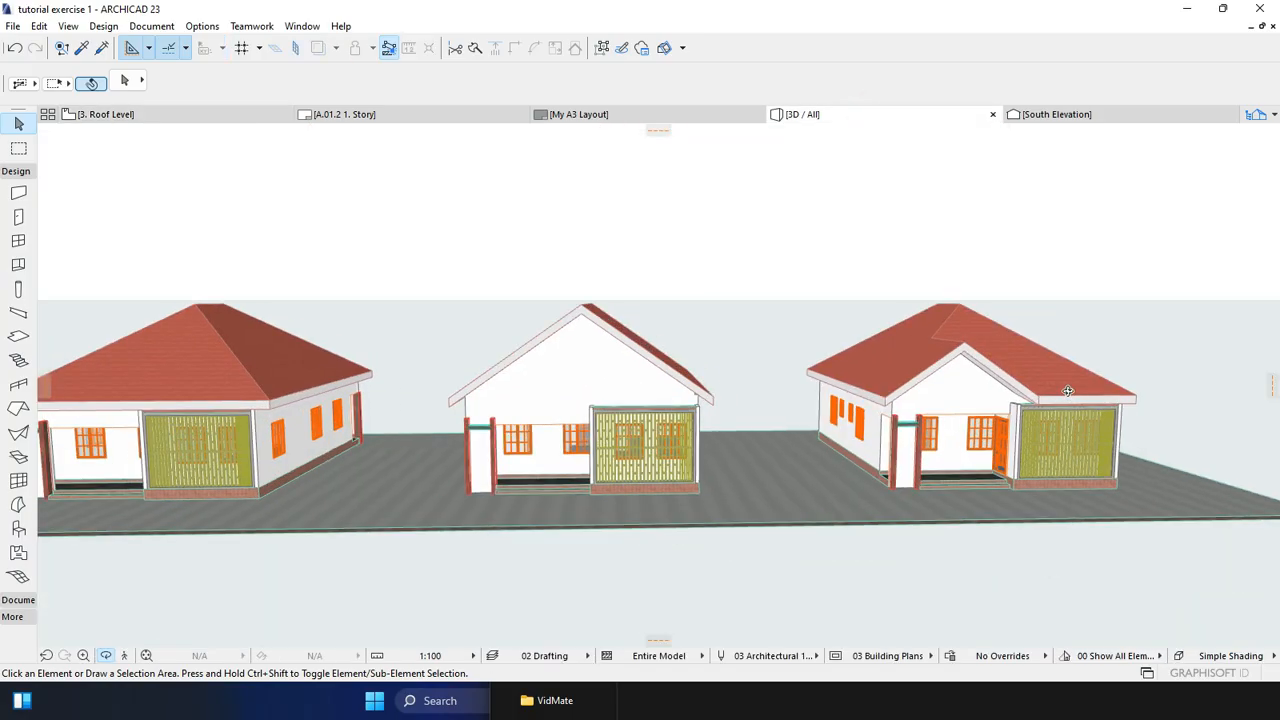
scroll(1035, 437, "up", 10)
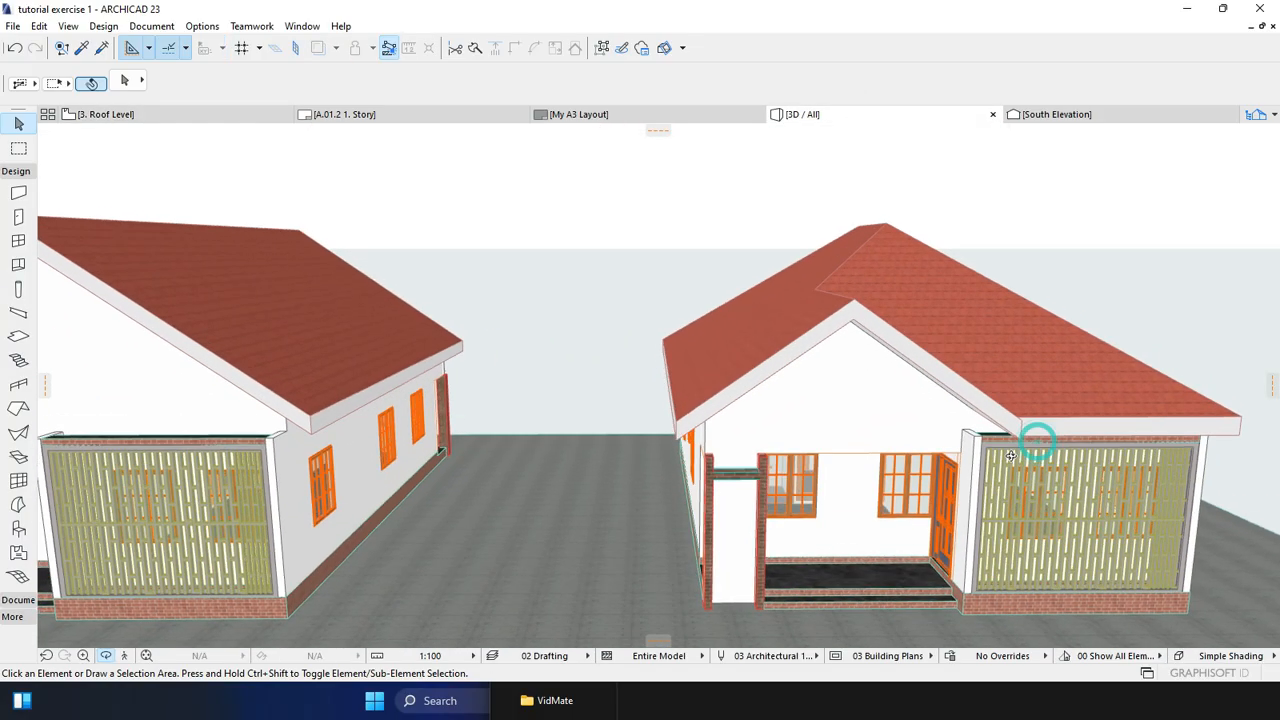
scroll(901, 417, "down", 10)
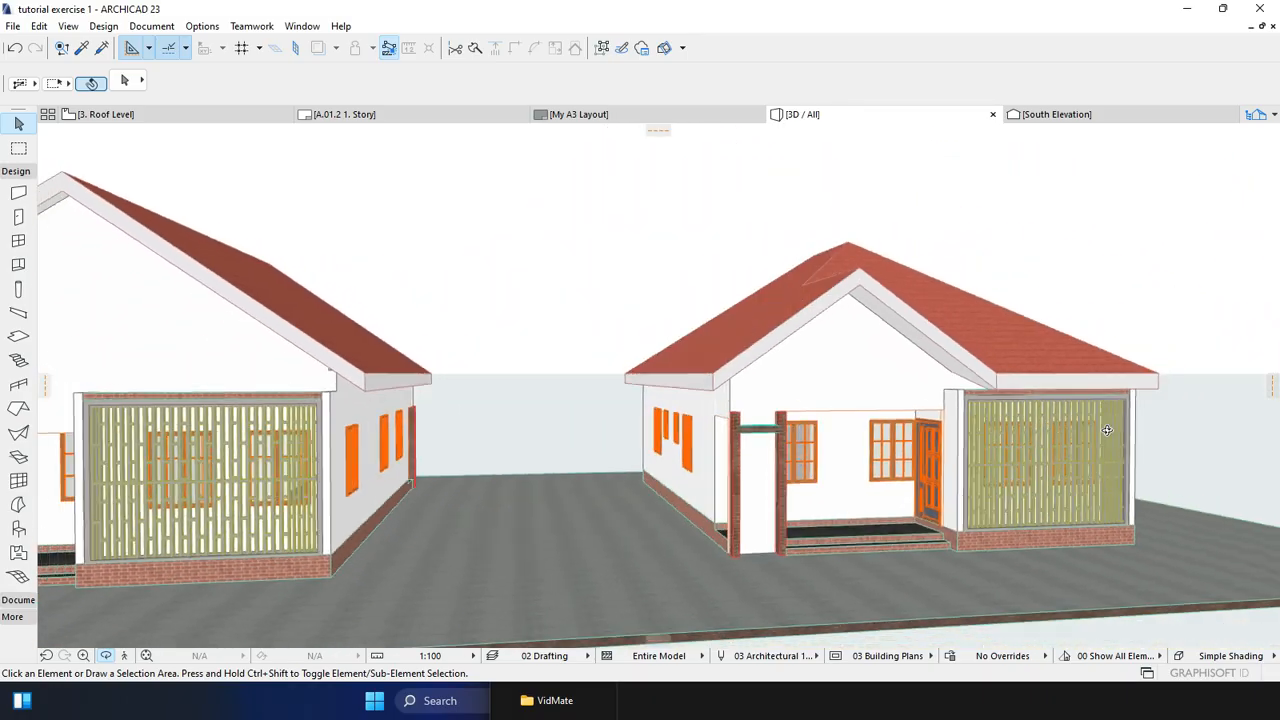
scroll(891, 378, "up", 1)
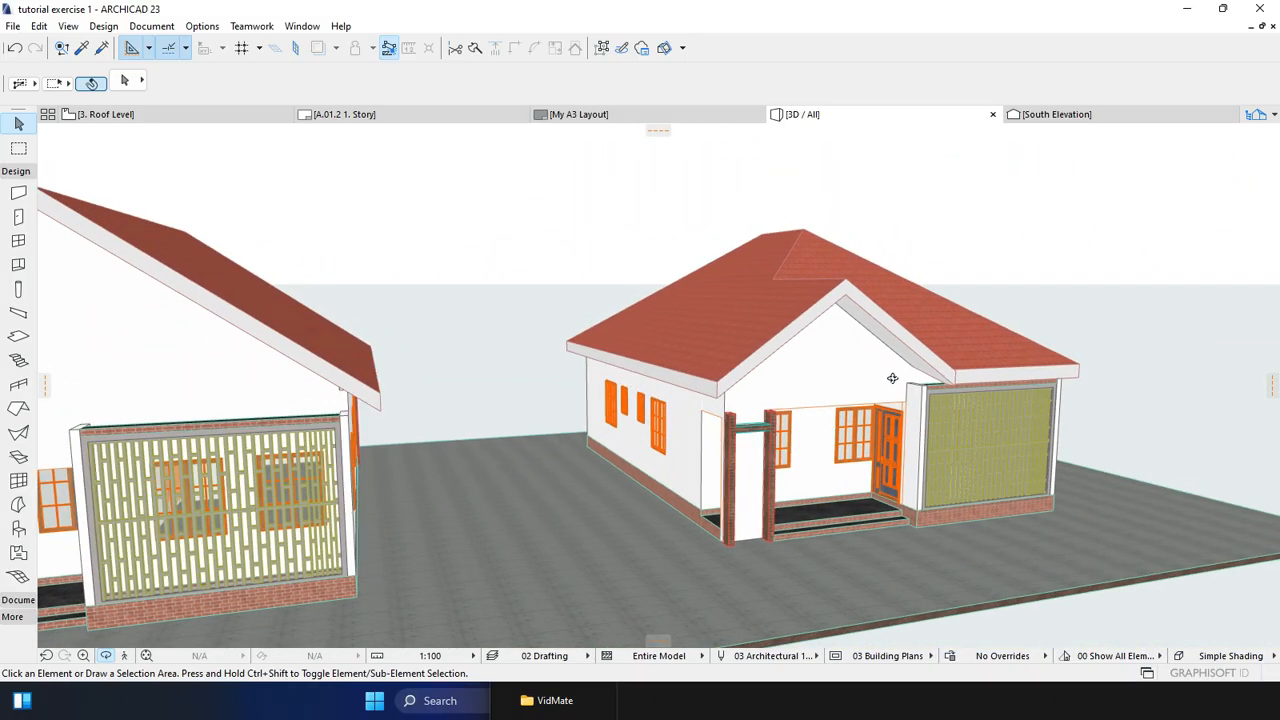
left_click_drag(1011, 418, 1098, 432)
scroll(947, 393, "up", 1)
left_click_drag(955, 401, 866, 414)
middle_click_drag(866, 414, 834, 412, "shift")
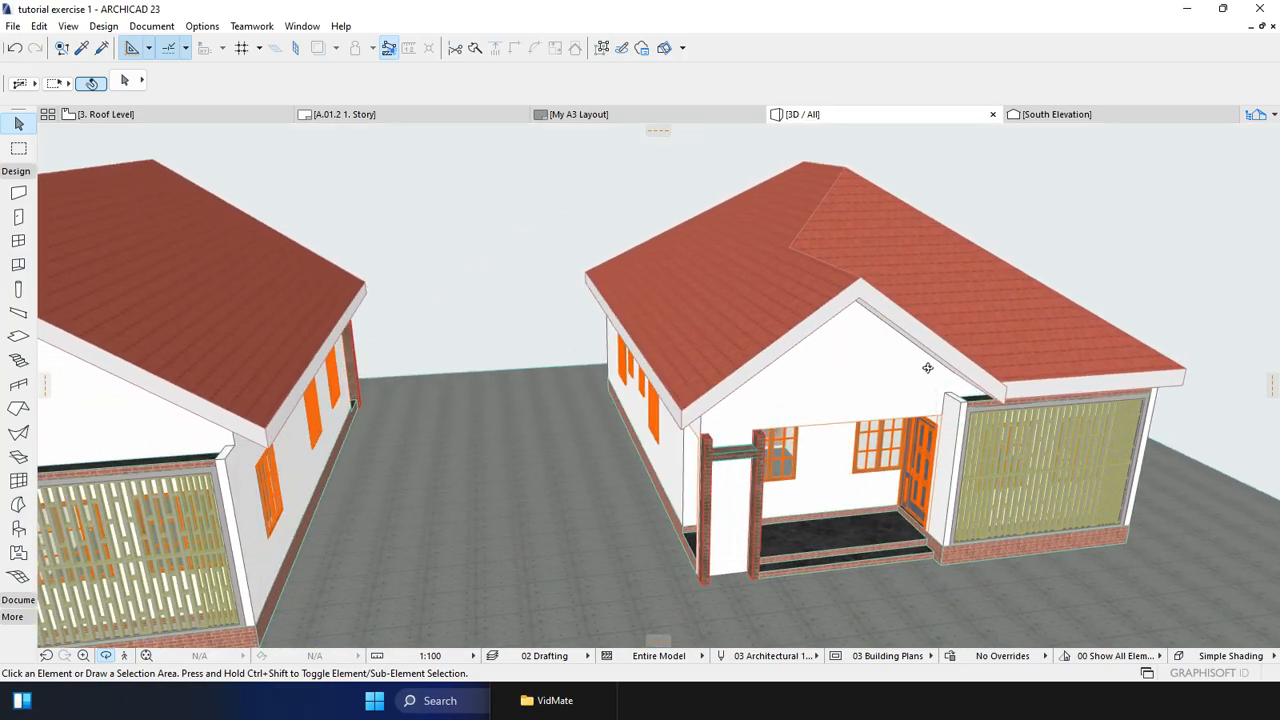
scroll(940, 430, "down", 2)
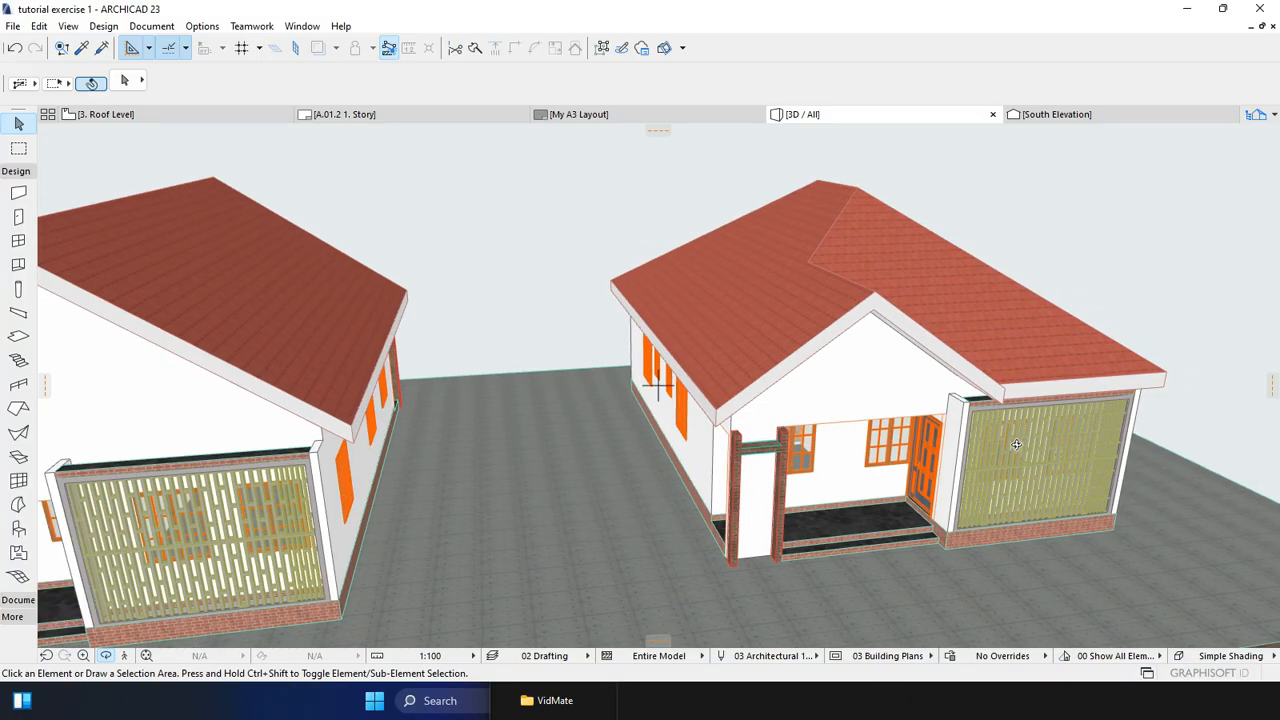
left_click_drag(985, 403, 1083, 416)
mouse_move(1083, 416)
middle_mouse_down("shift")
mouse_move(805, 390)
mouse_move(1095, 405)
middle_mouse_up("shift")
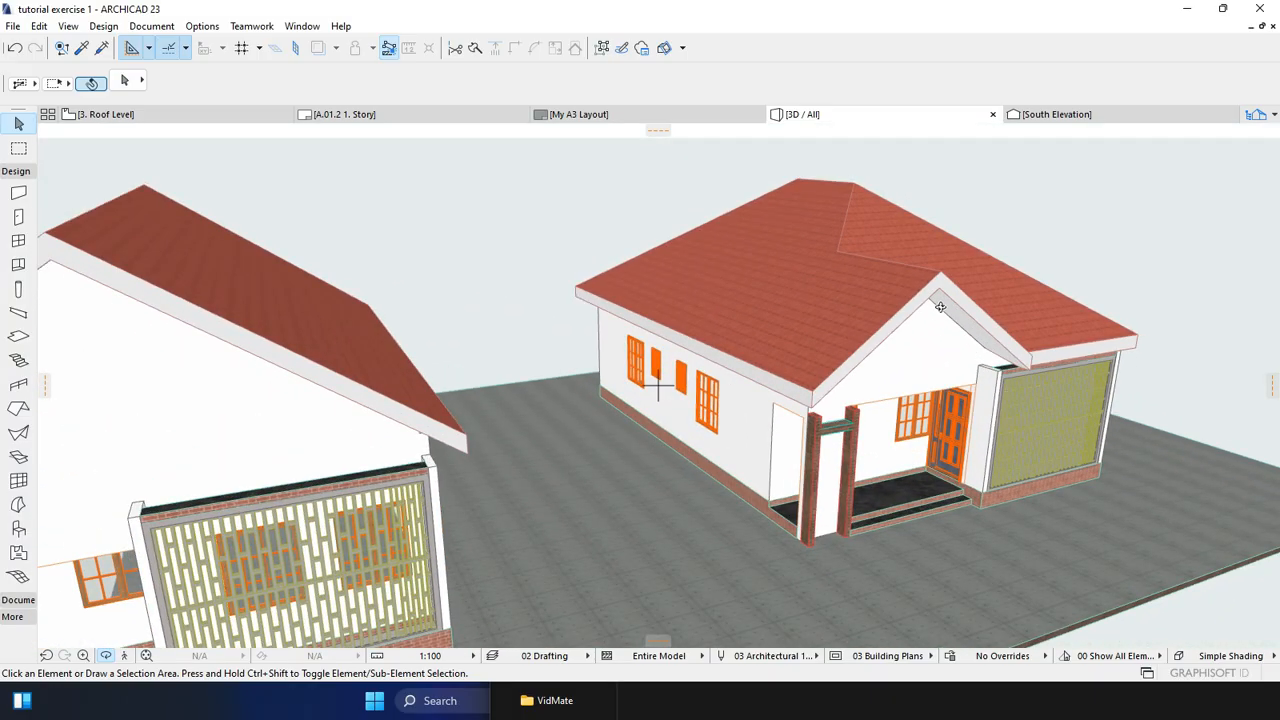
middle_click_drag(1039, 428, 1062, 474, "shift")
left_click_drag(1117, 511, 701, 447)
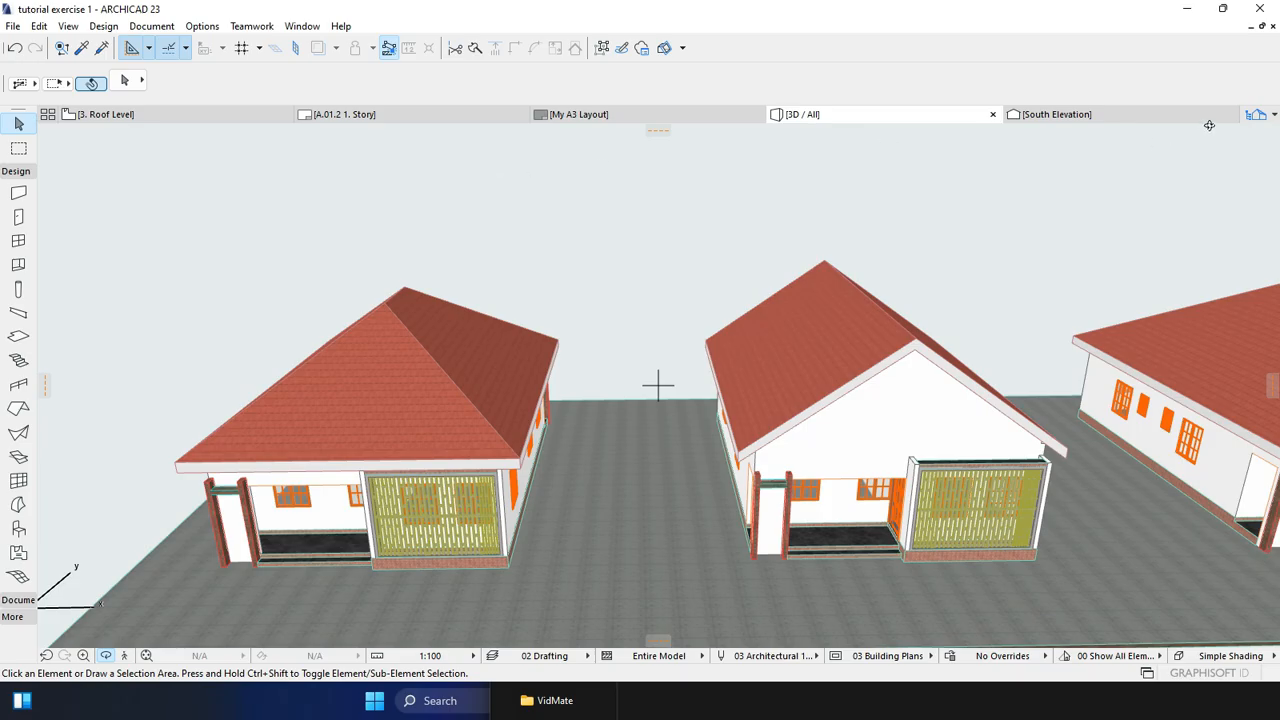
Open the East Elevation and examine the side view of the roofs
left_click(1255, 114)
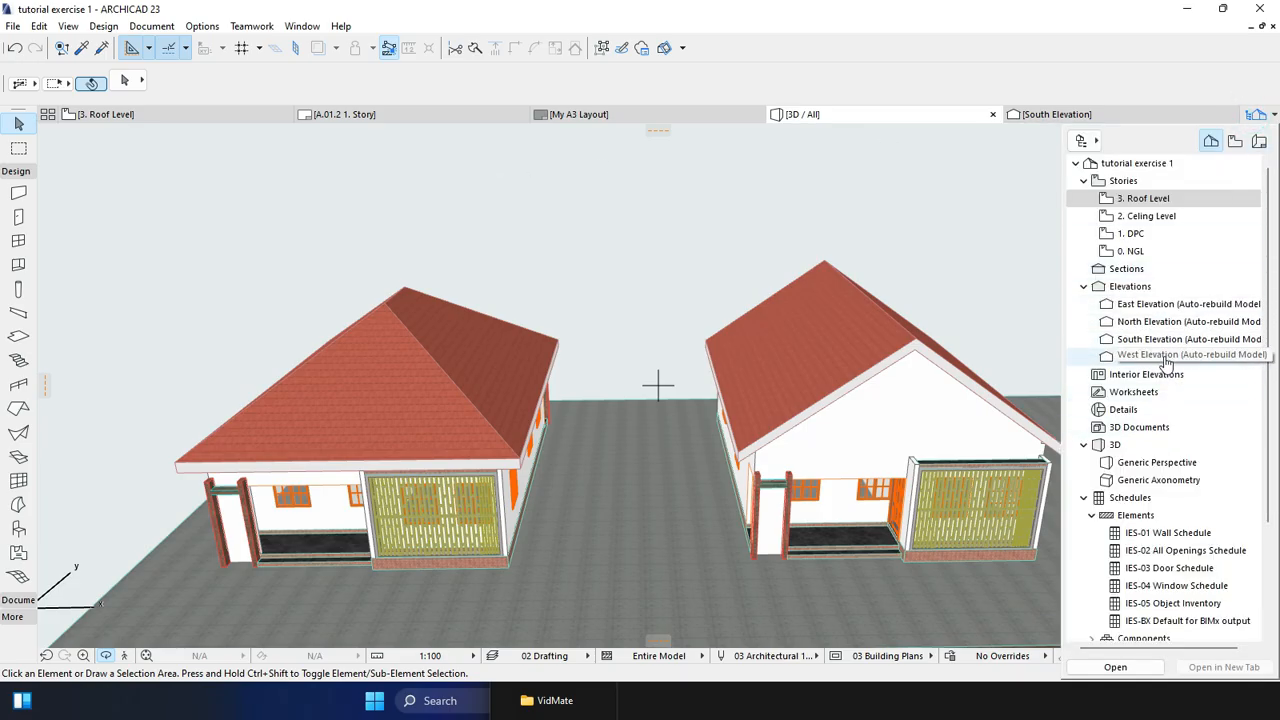
double_click(1163, 303)
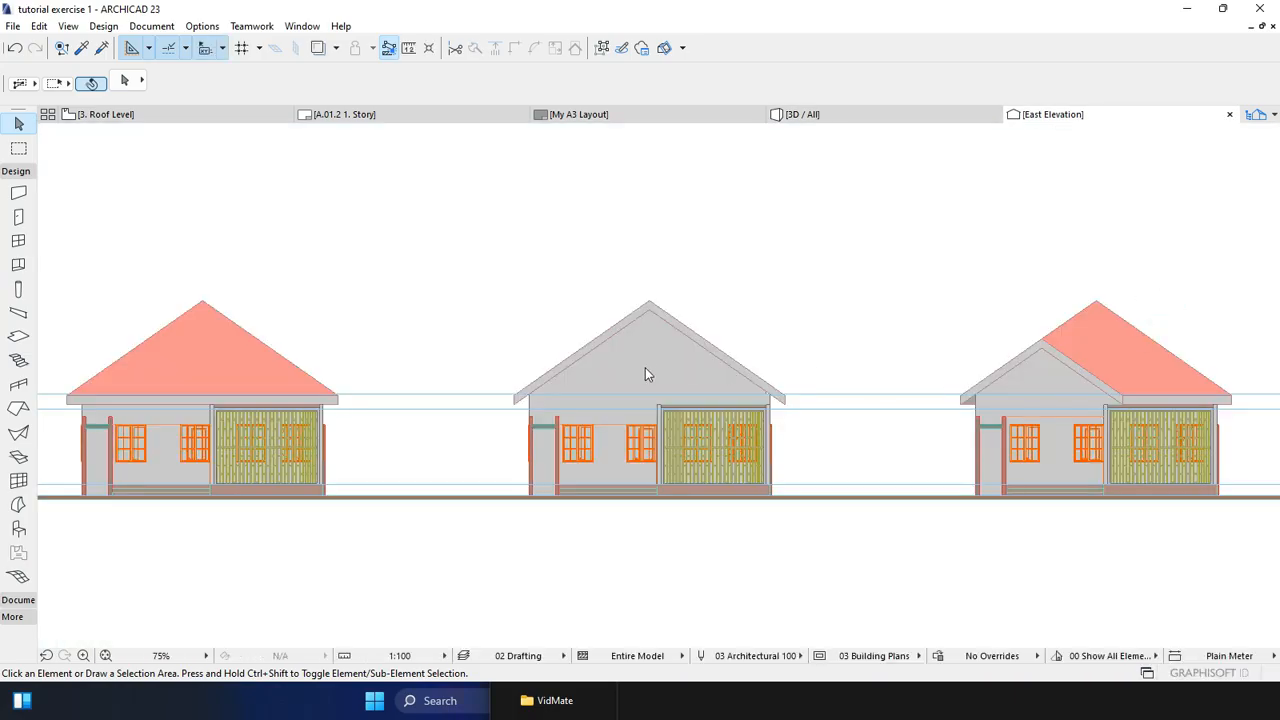
scroll(600, 388, "up", 3)
scroll(598, 380, "up", 2)
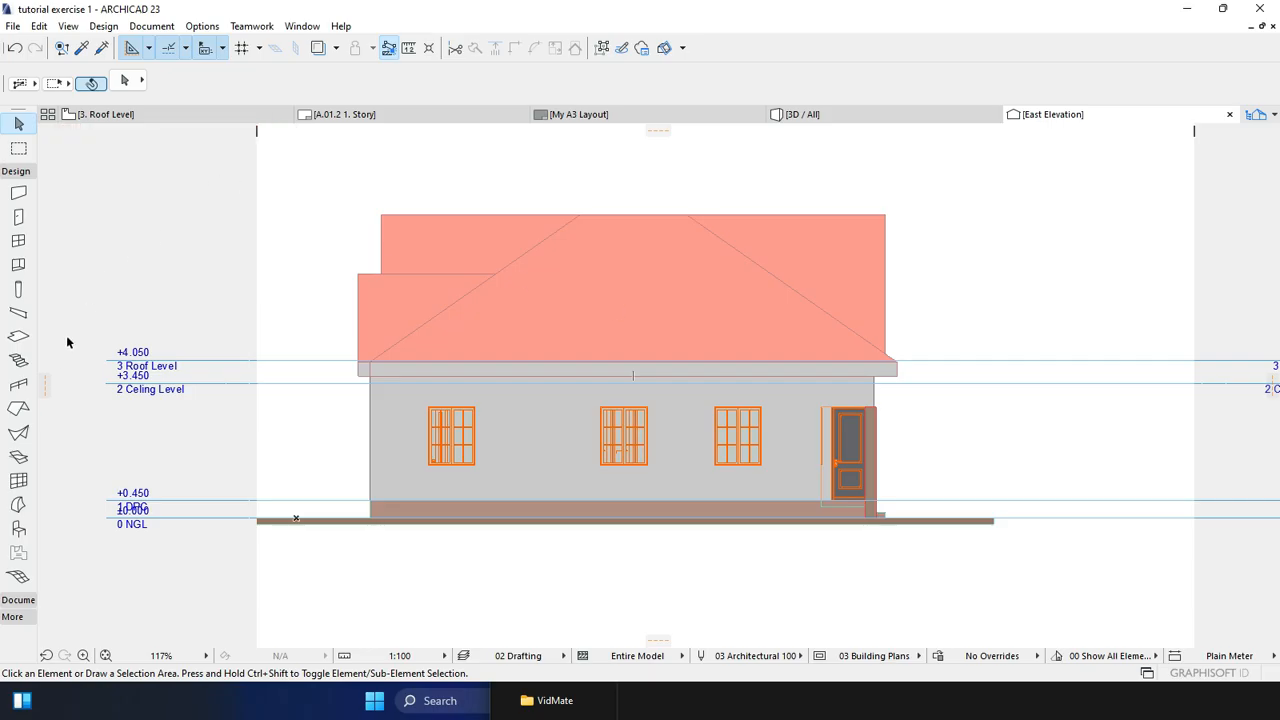
Draw a trial line across the East Elevation roof from the door-side eave corner to the opposite lower ridge end, and delete it
left_click(15, 173)
left_click(14, 190)
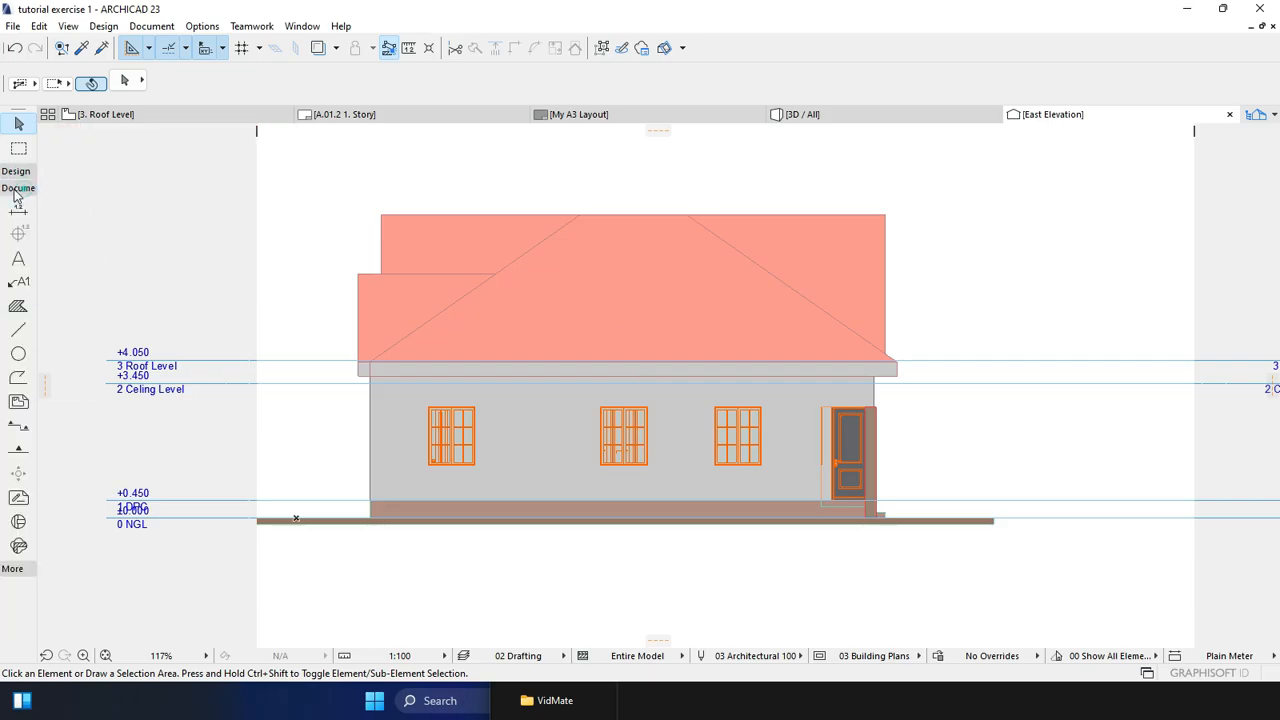
left_click(18, 329)
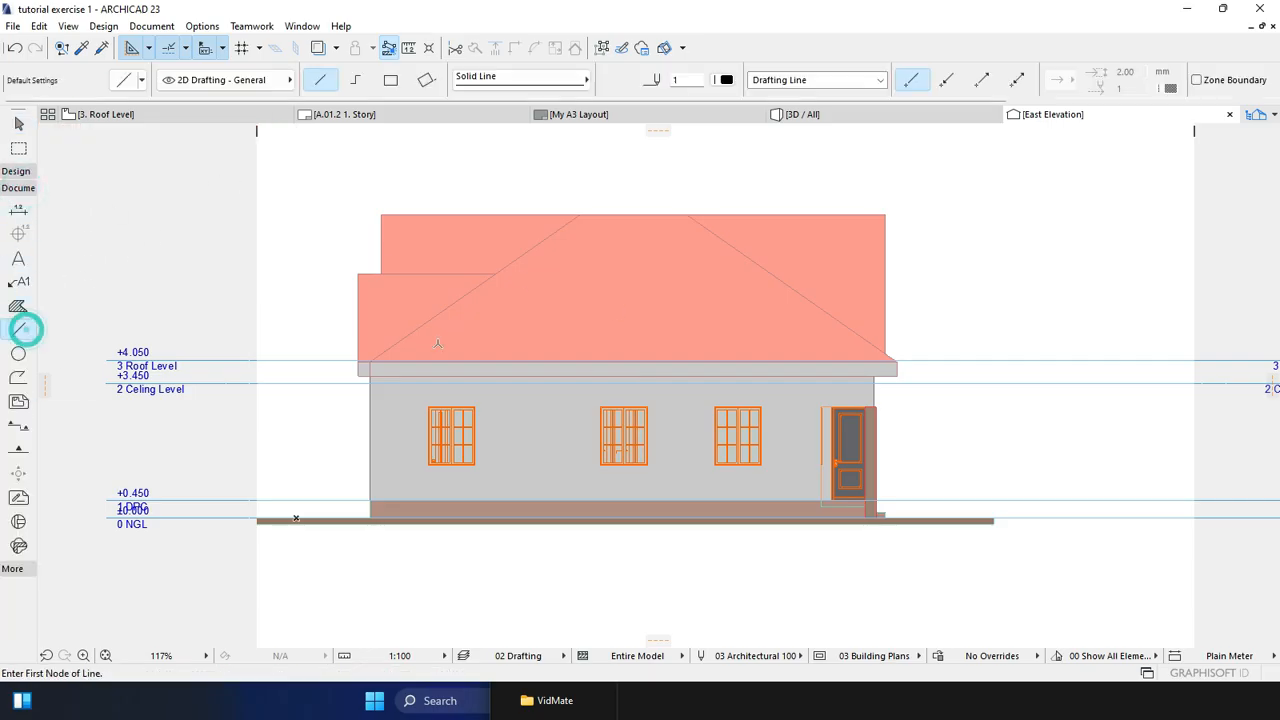
left_click(897, 361)
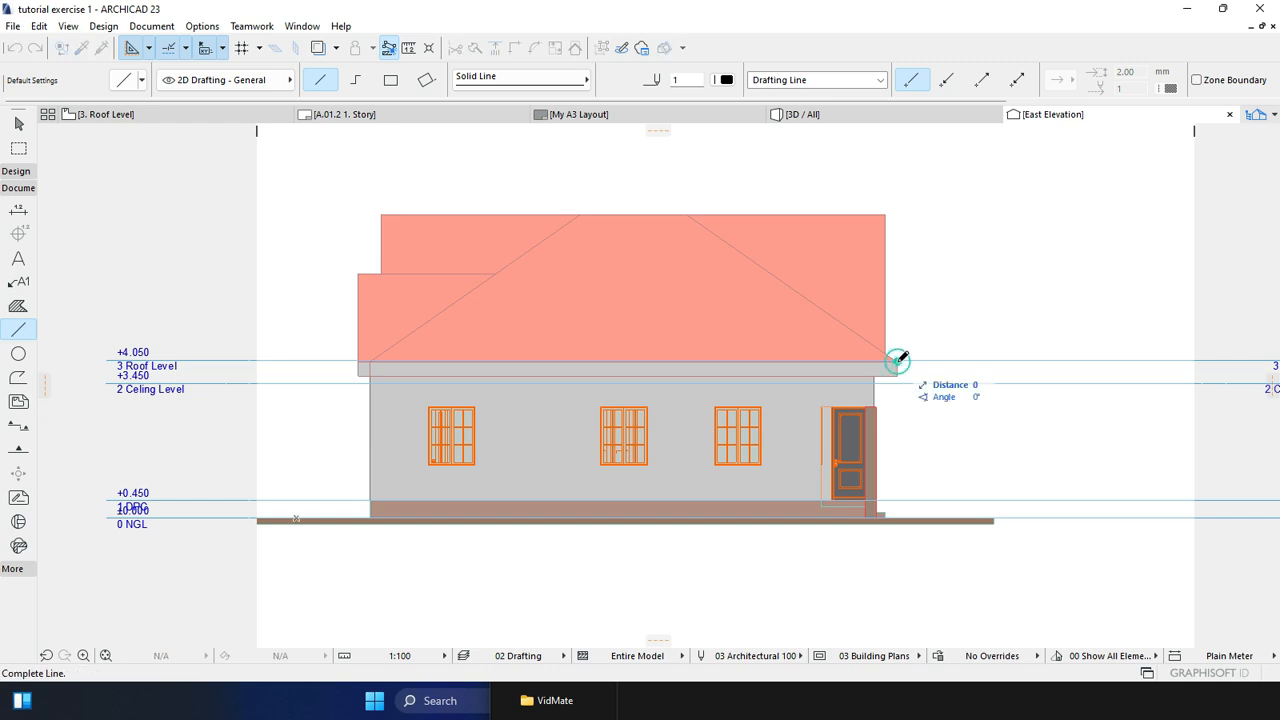
left_click(359, 273)
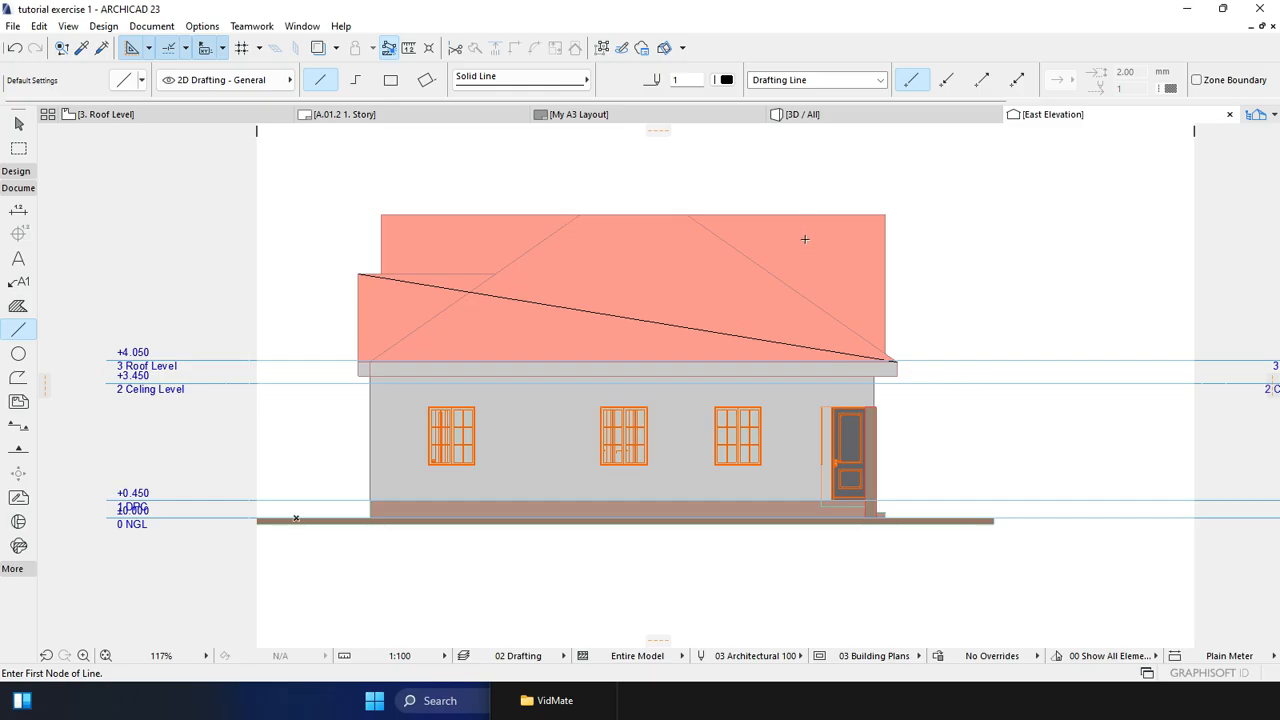
key("Escape")
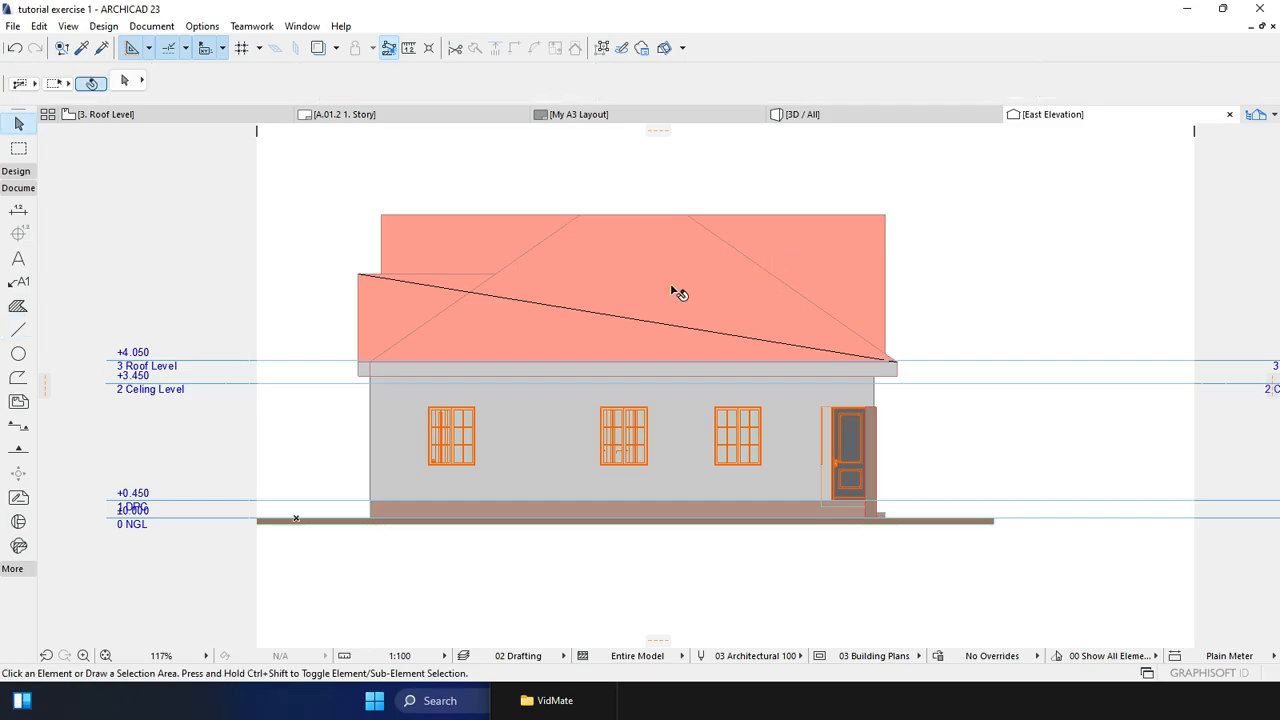
left_click(509, 304)
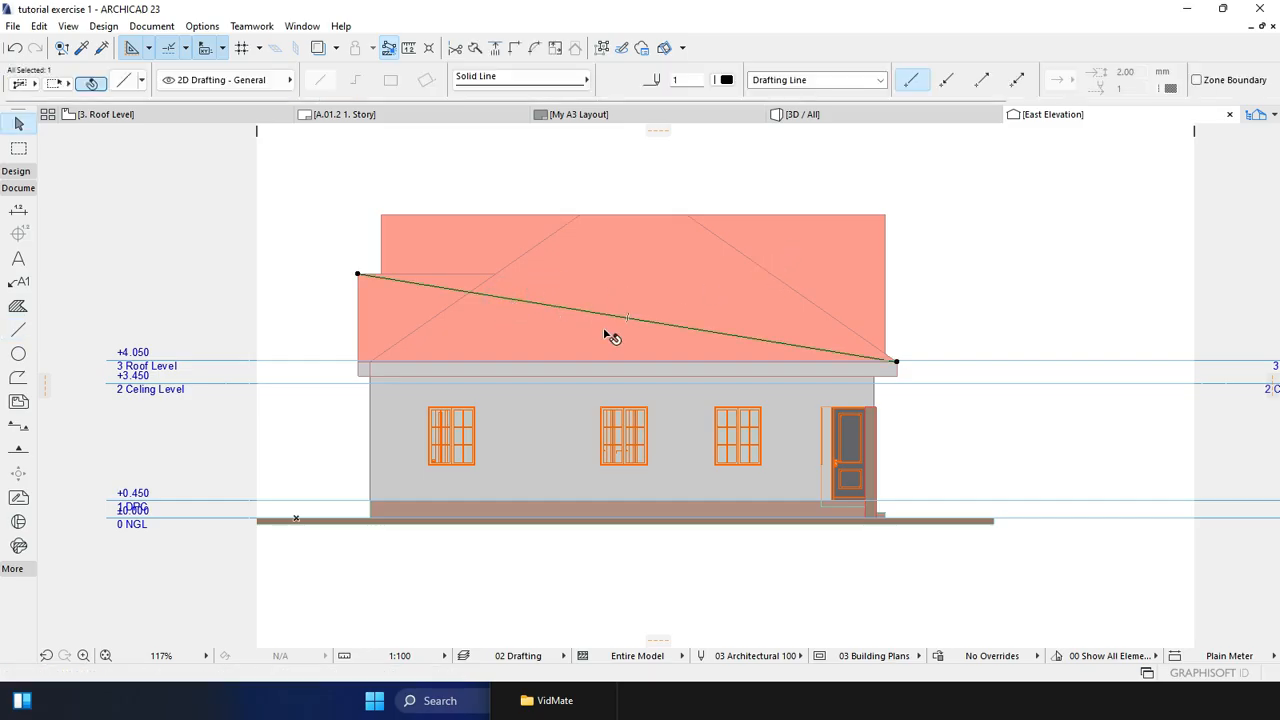
key("Delete")
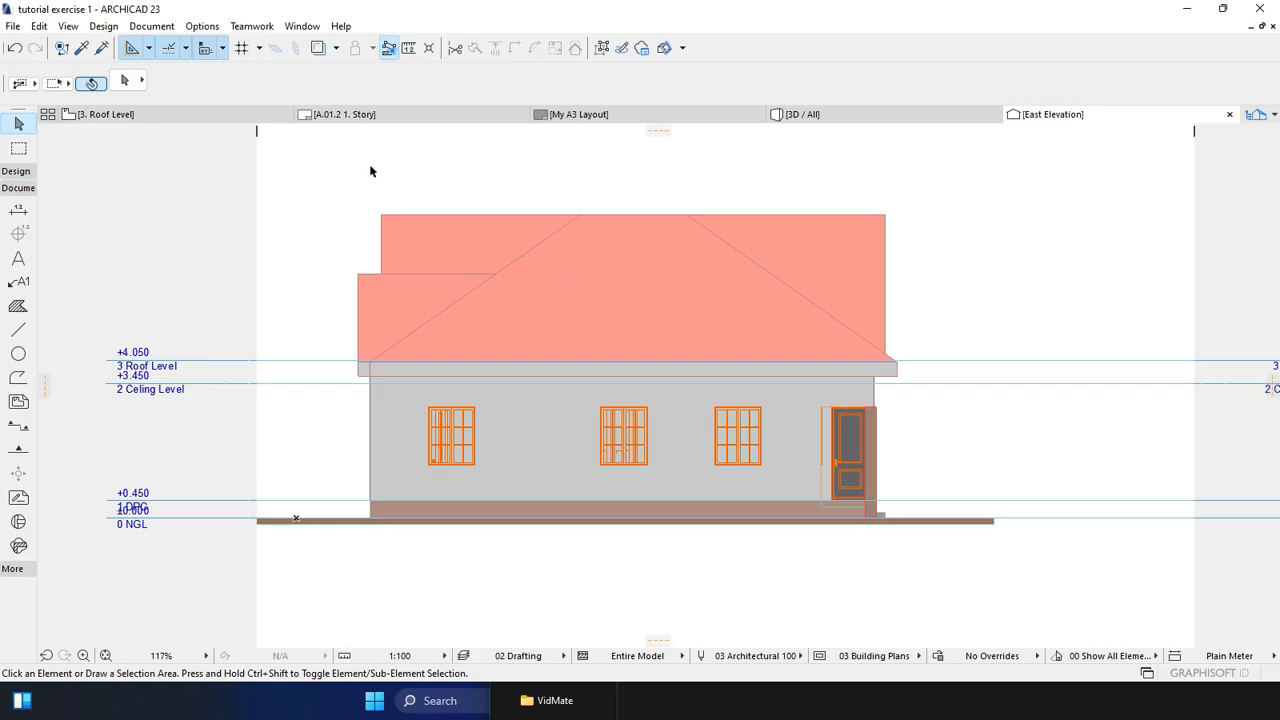
Return to the Roof Level plan and bring all three roof layouts into view
mouse_move(230, 115)
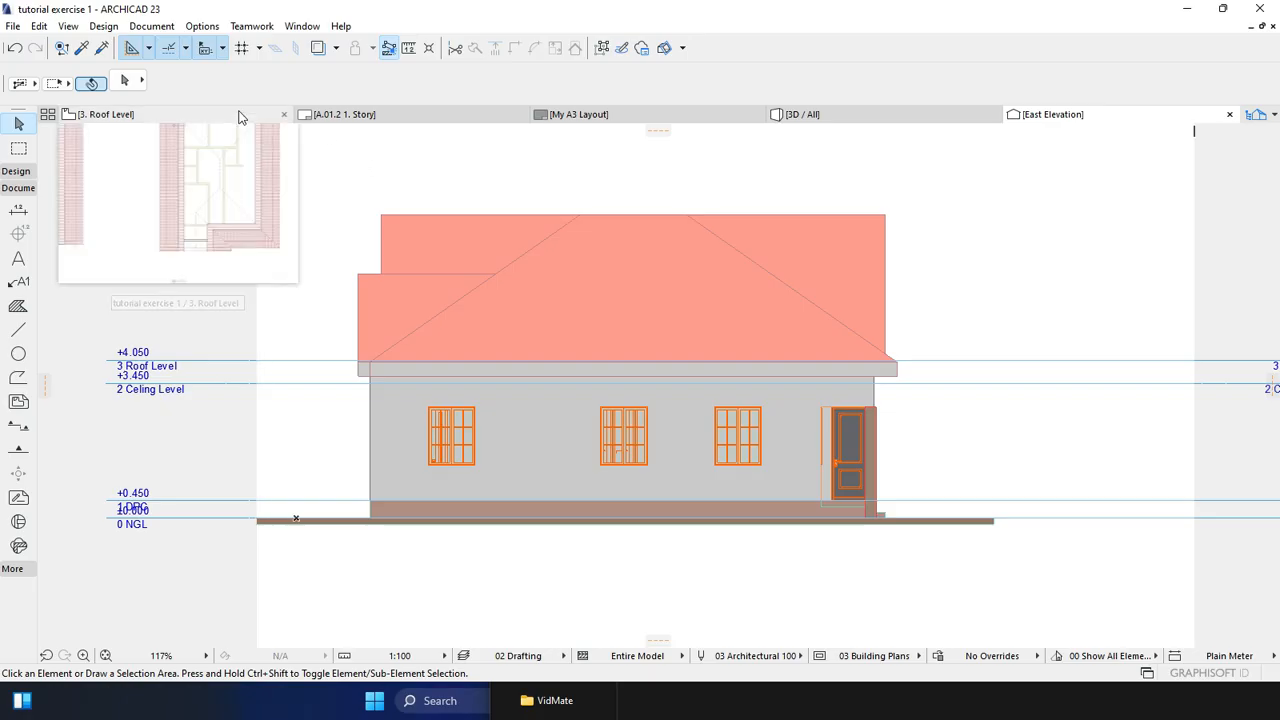
left_click(240, 121)
scroll(514, 349, "down", 5)
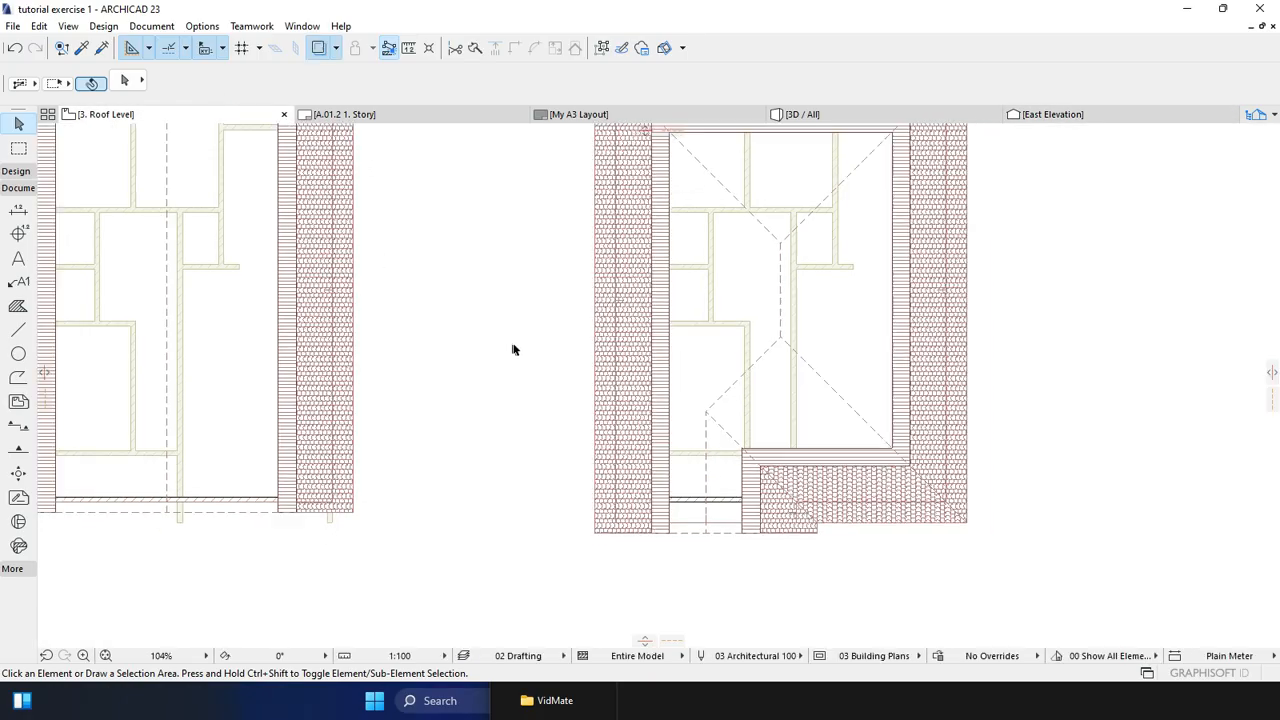
scroll(585, 360, "down", 4)
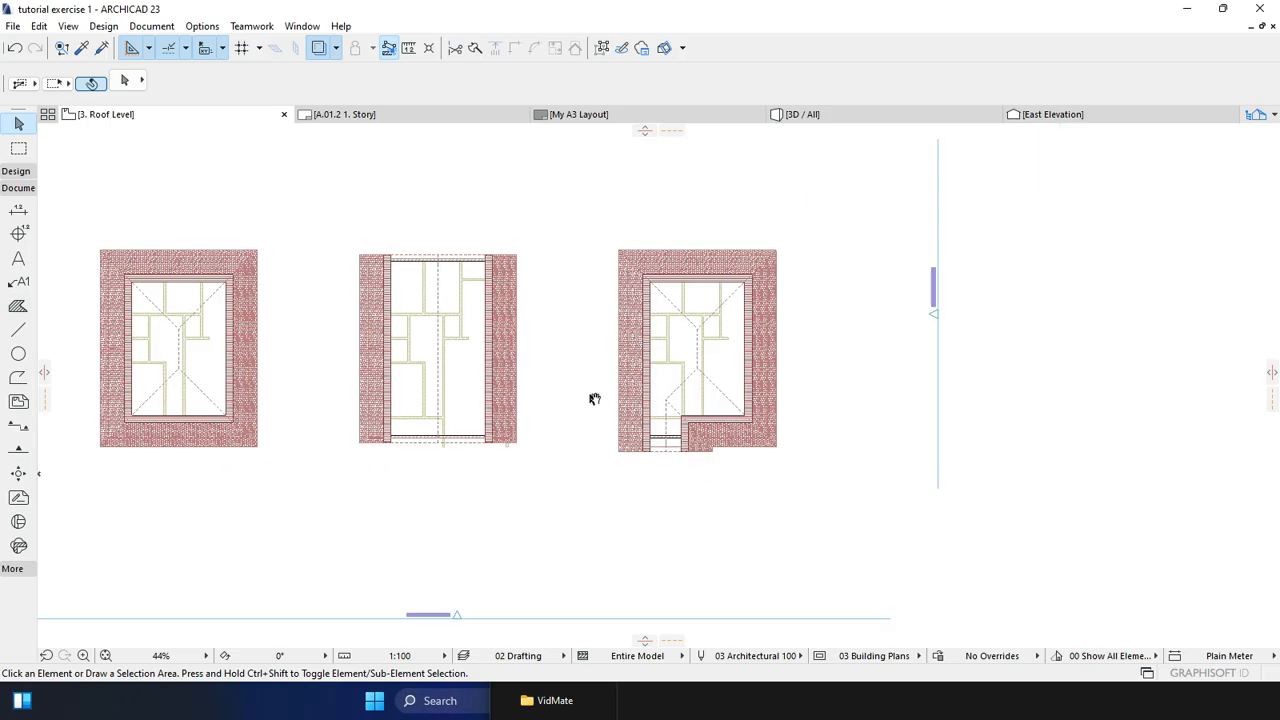
Examine the roof layouts in the Roof Level plan, highlighting the hip roof's outline, hips and ridge
scroll(208, 335, "up", 5)
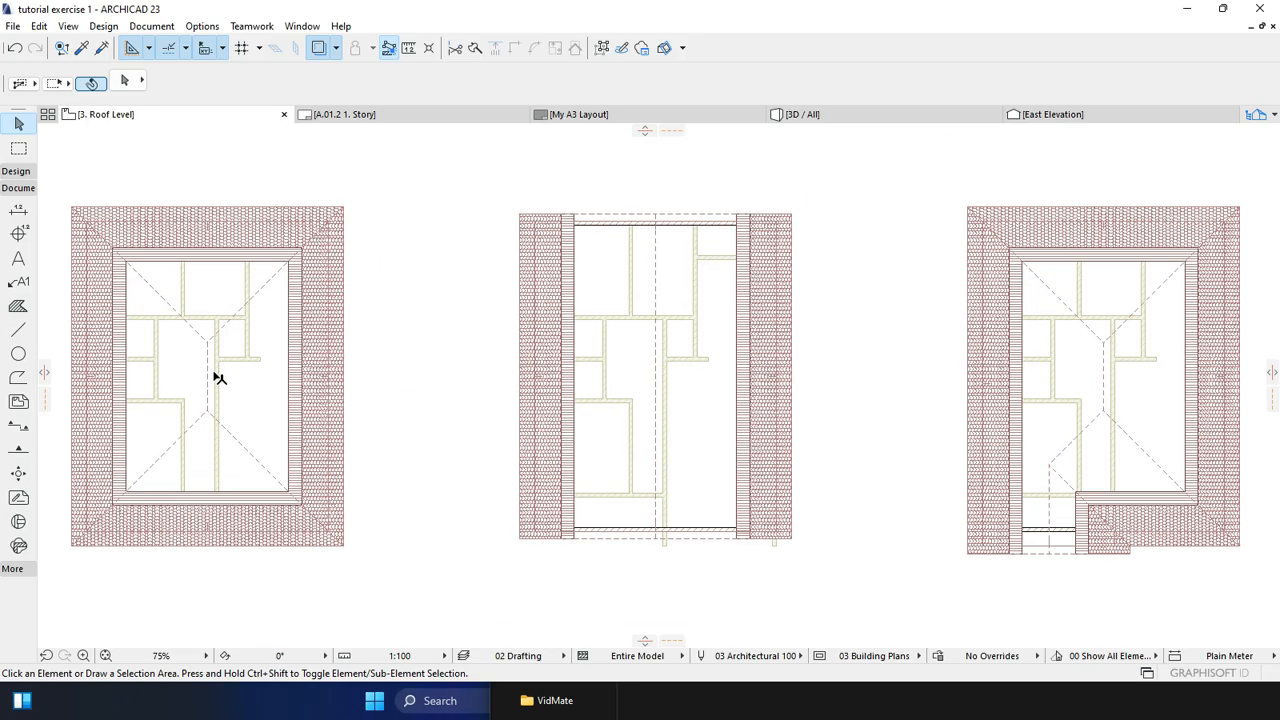
scroll(297, 303, "down", 2)
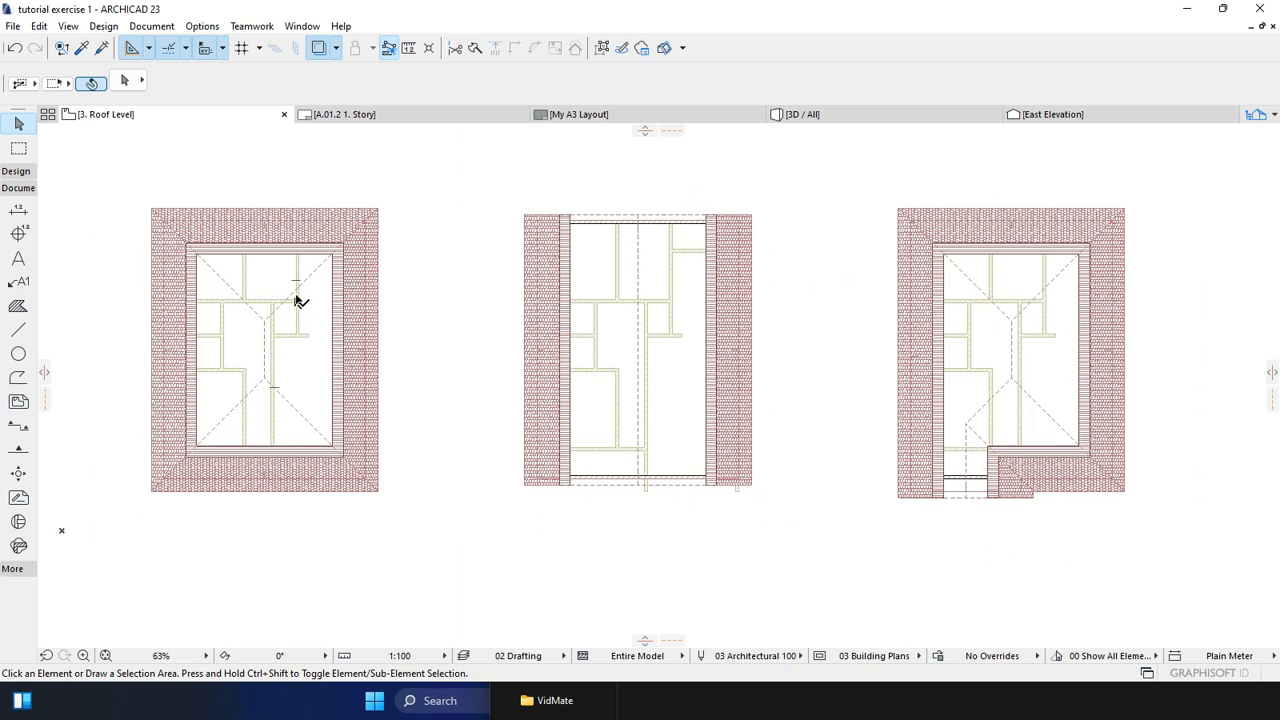
left_click(309, 270)
key("Escape")
left_click(311, 288)
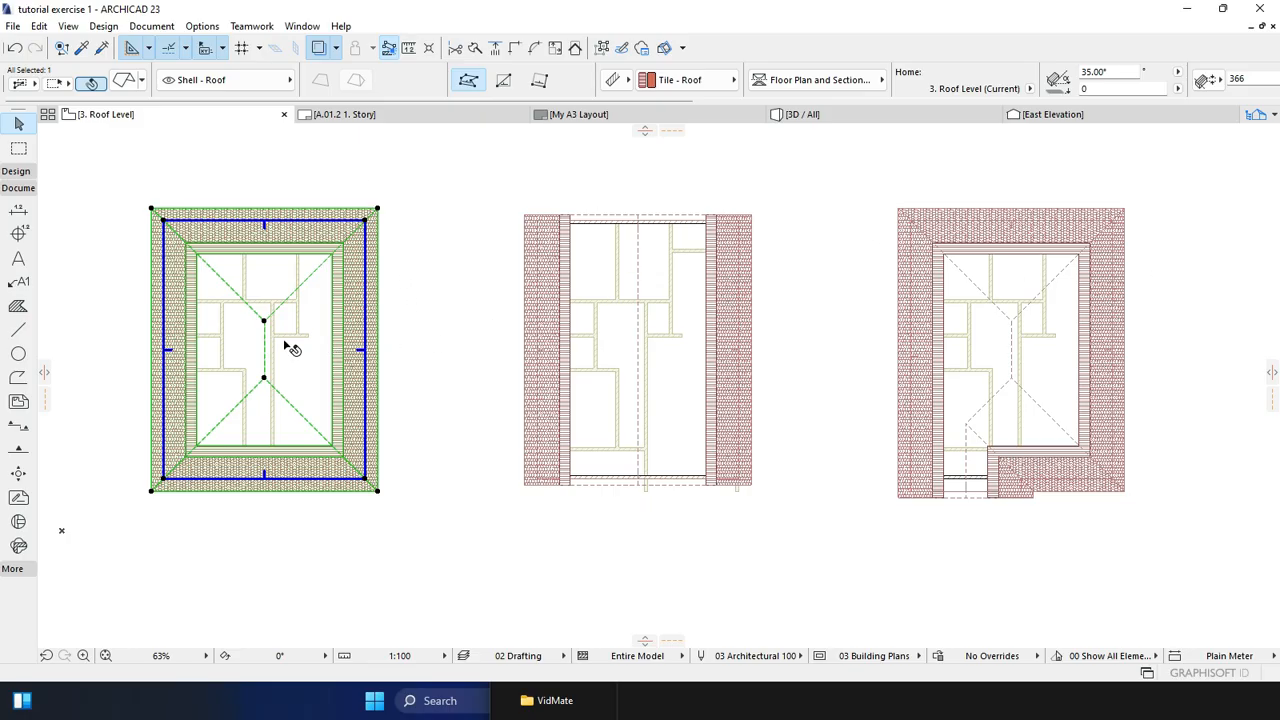
key("Escape")
scroll(326, 305, "down", 1)
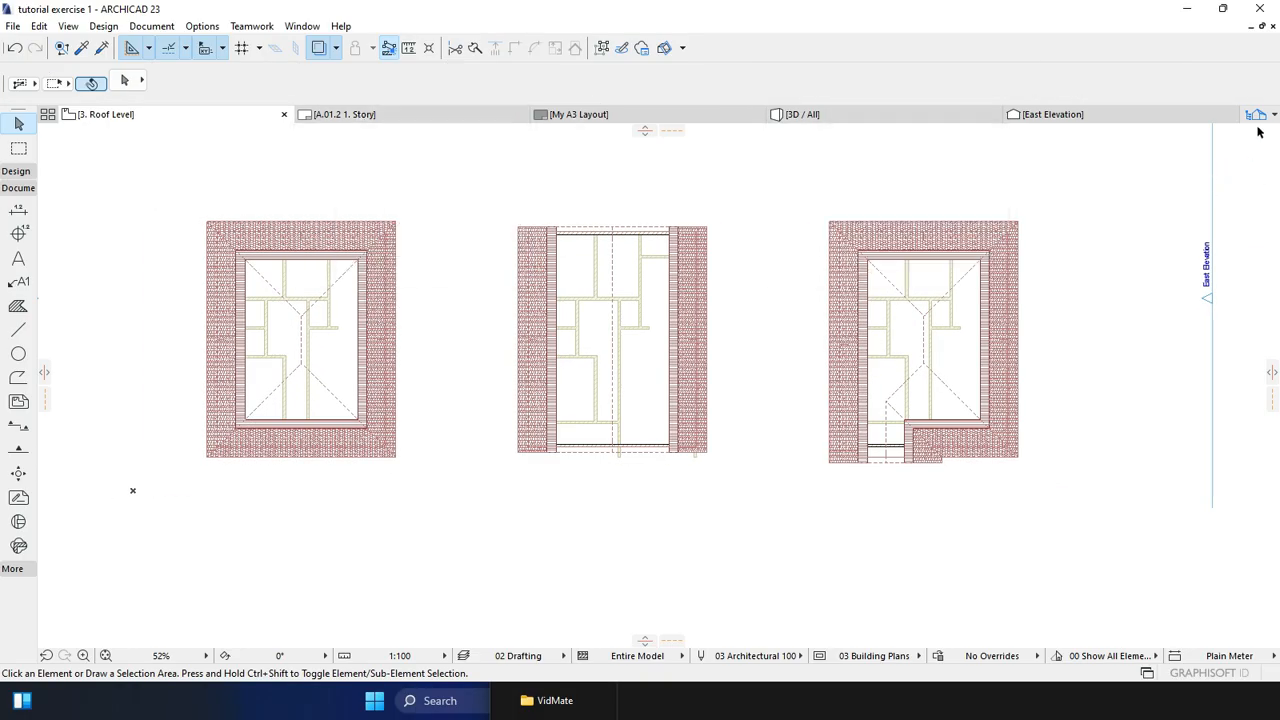
Open the 1. DPC story, and in the 3D view select the hip-roofed house with its slab, leaving out the roof
left_click(1260, 115)
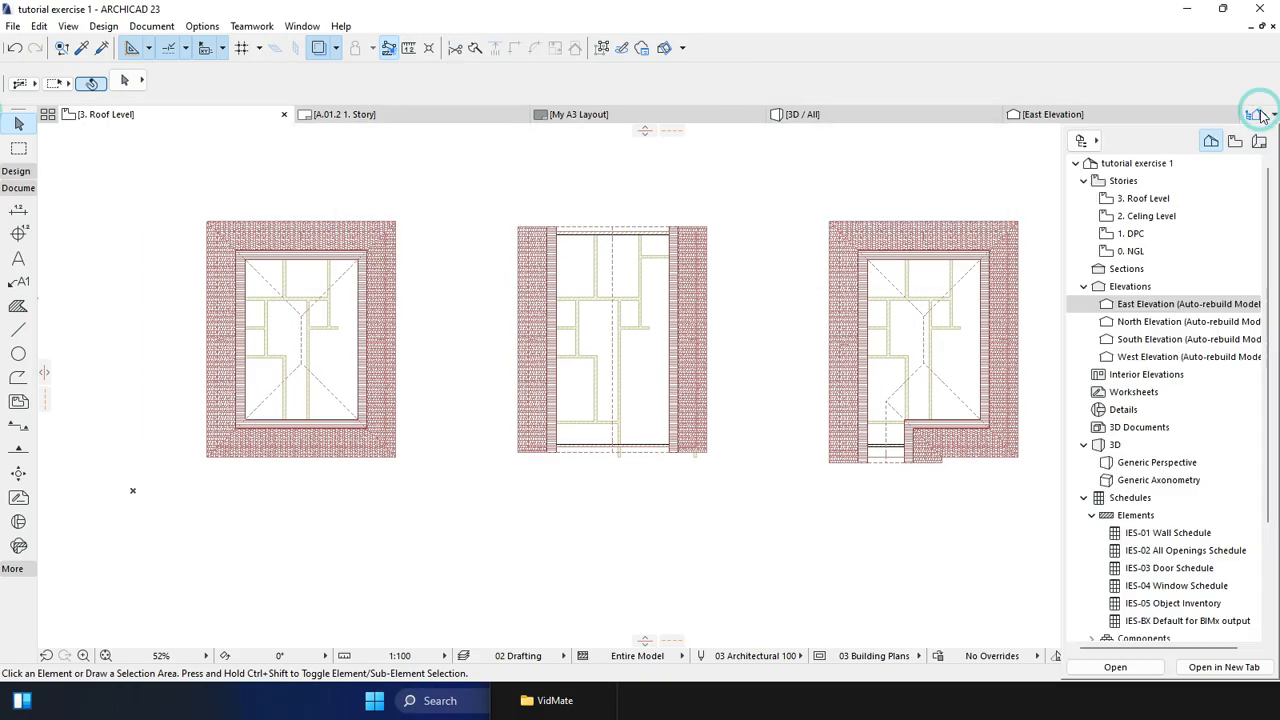
left_click(1172, 240)
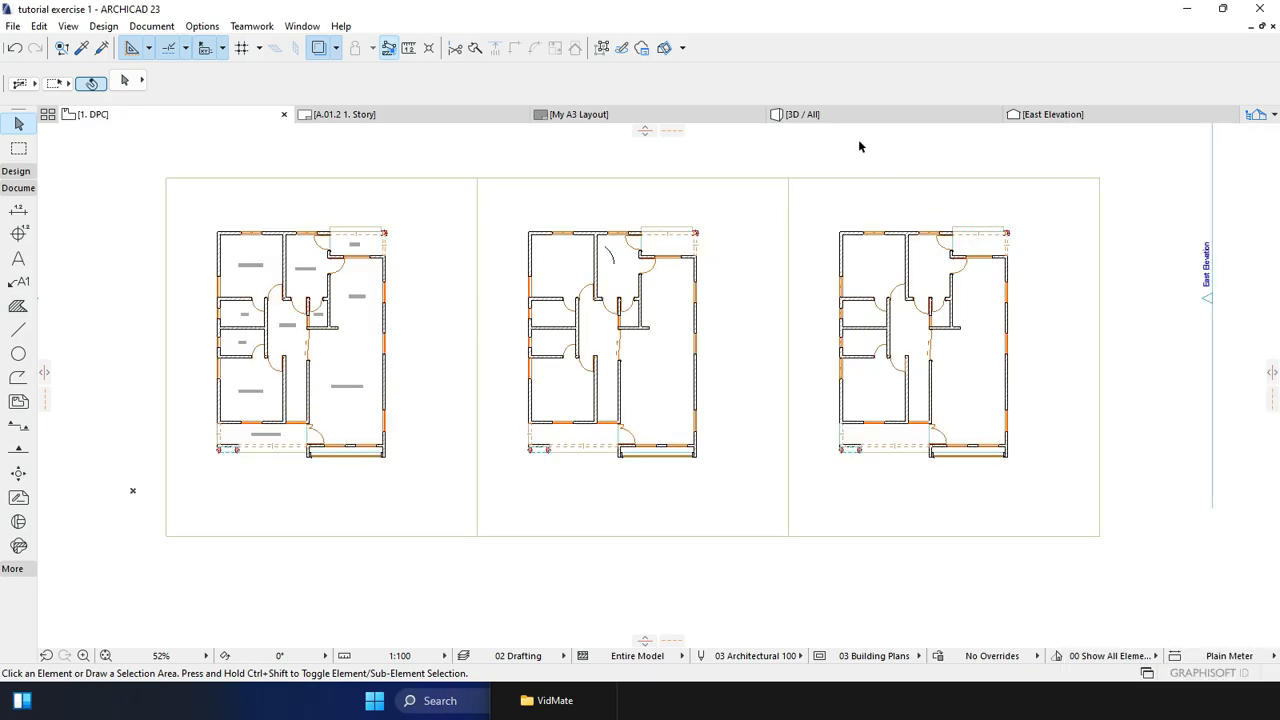
left_click(826, 120)
middle_click_drag(777, 208, 572, 207, "shift")
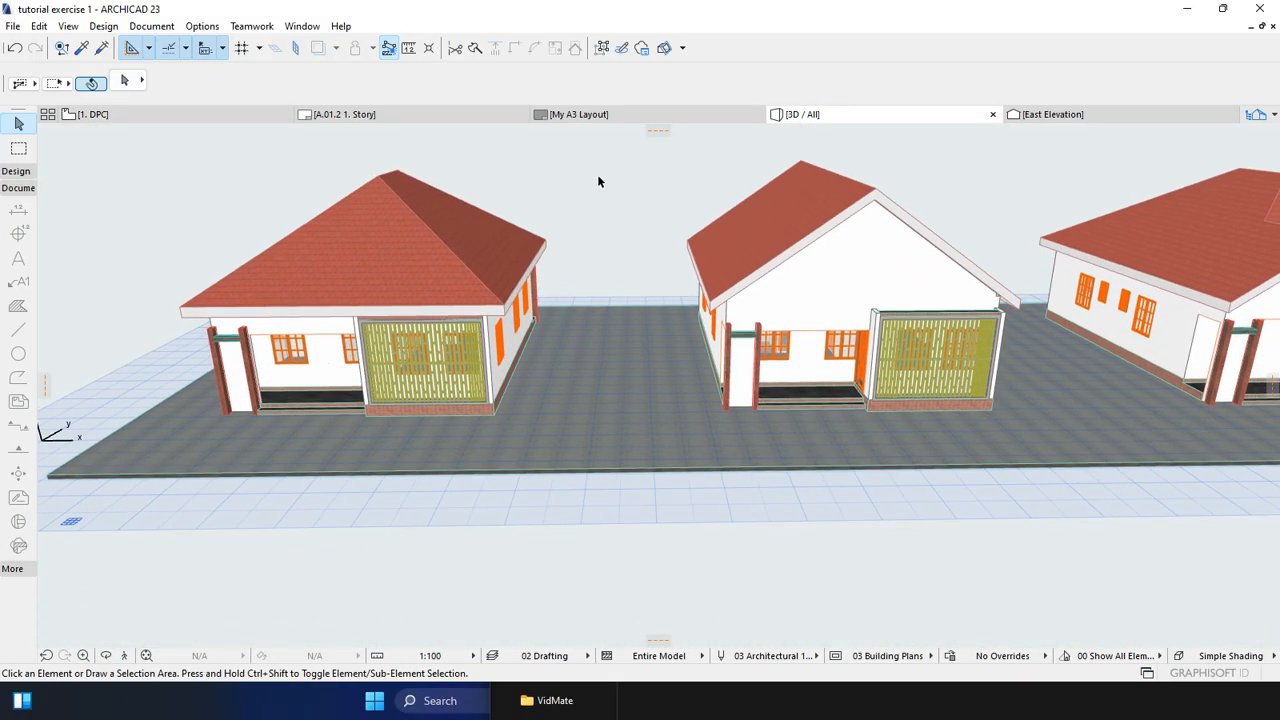
left_click_drag(591, 154, 136, 520)
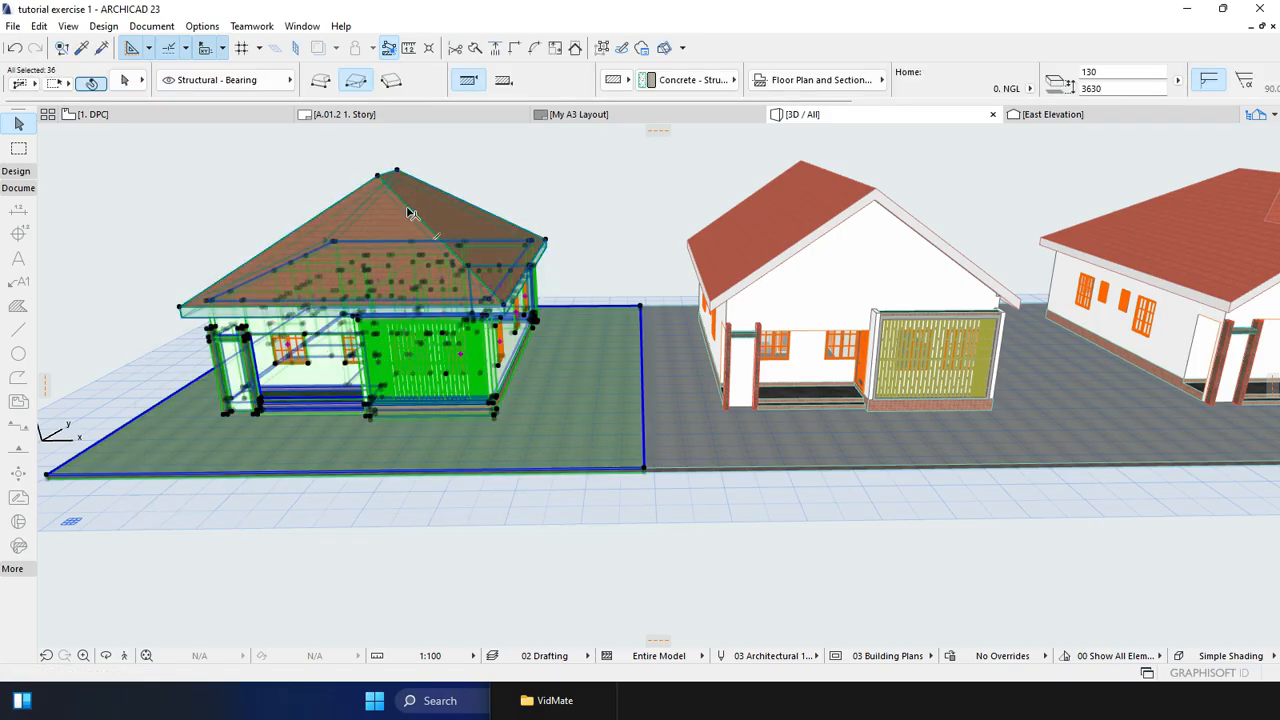
left_click(450, 188, "shift")
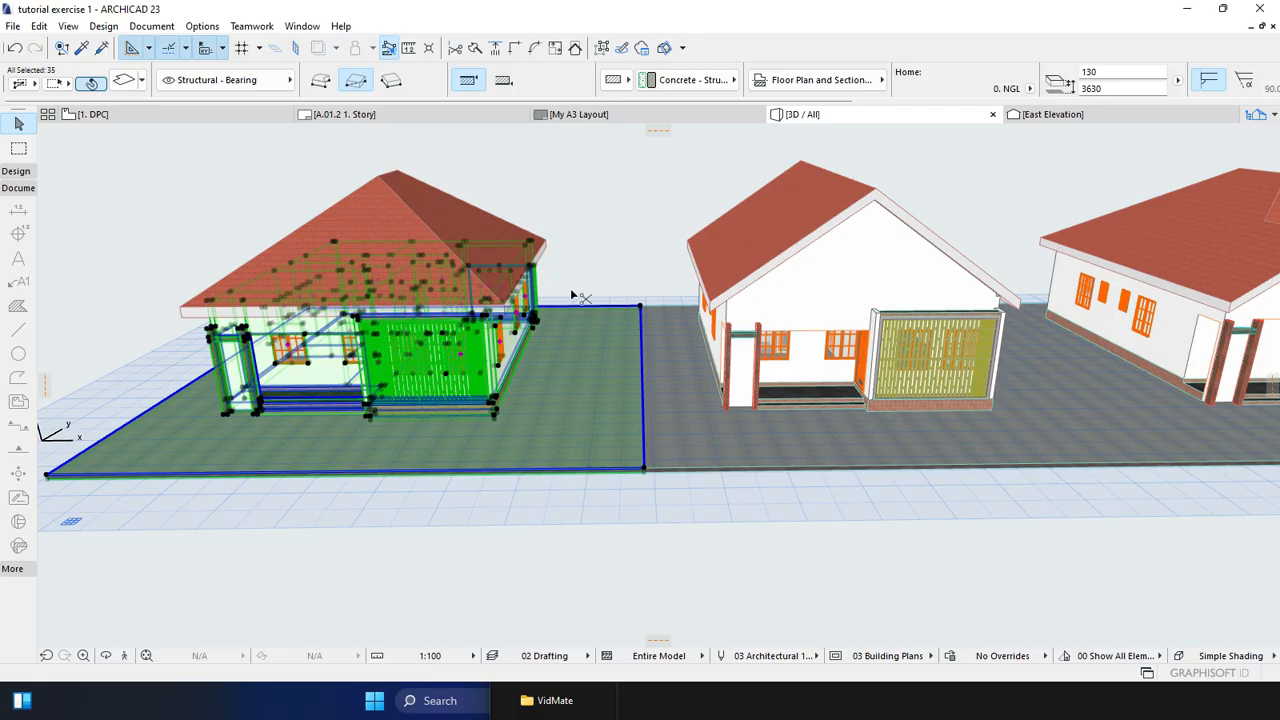
Try dragging a copy of the roofless house and slab 20466 forward, and undo the copy
key("ctrl+alt+d")
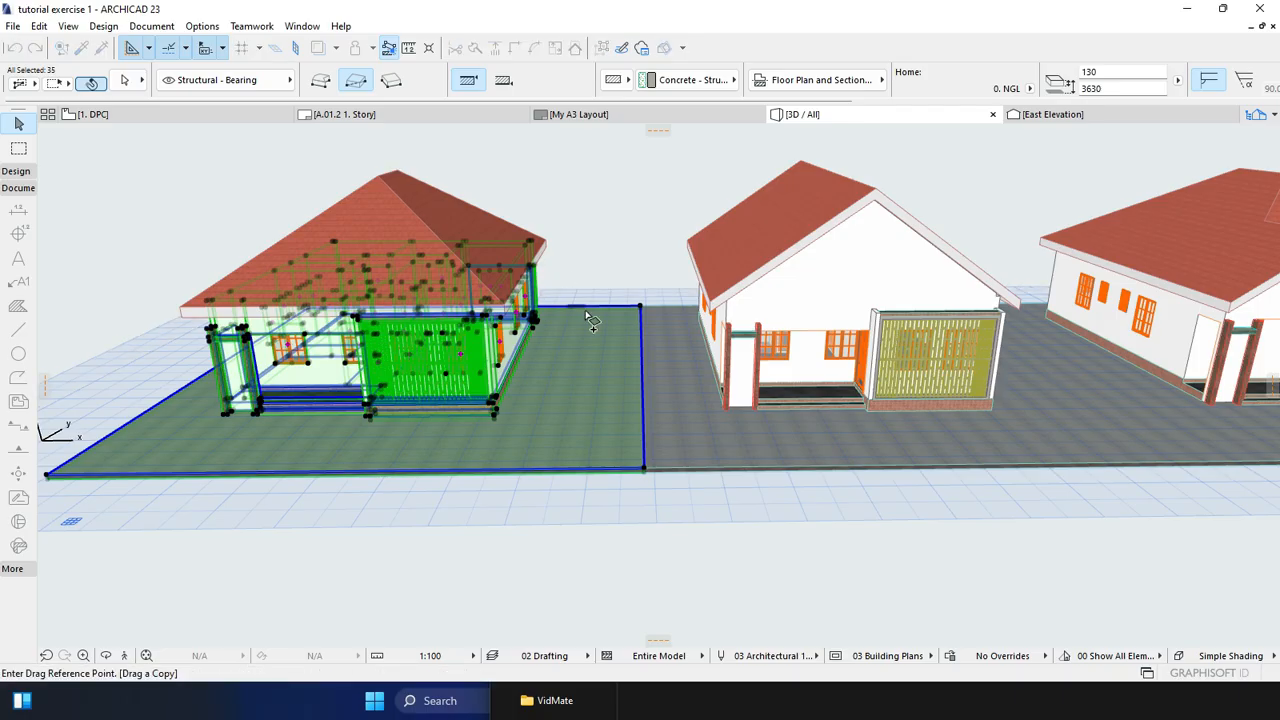
left_click(638, 304)
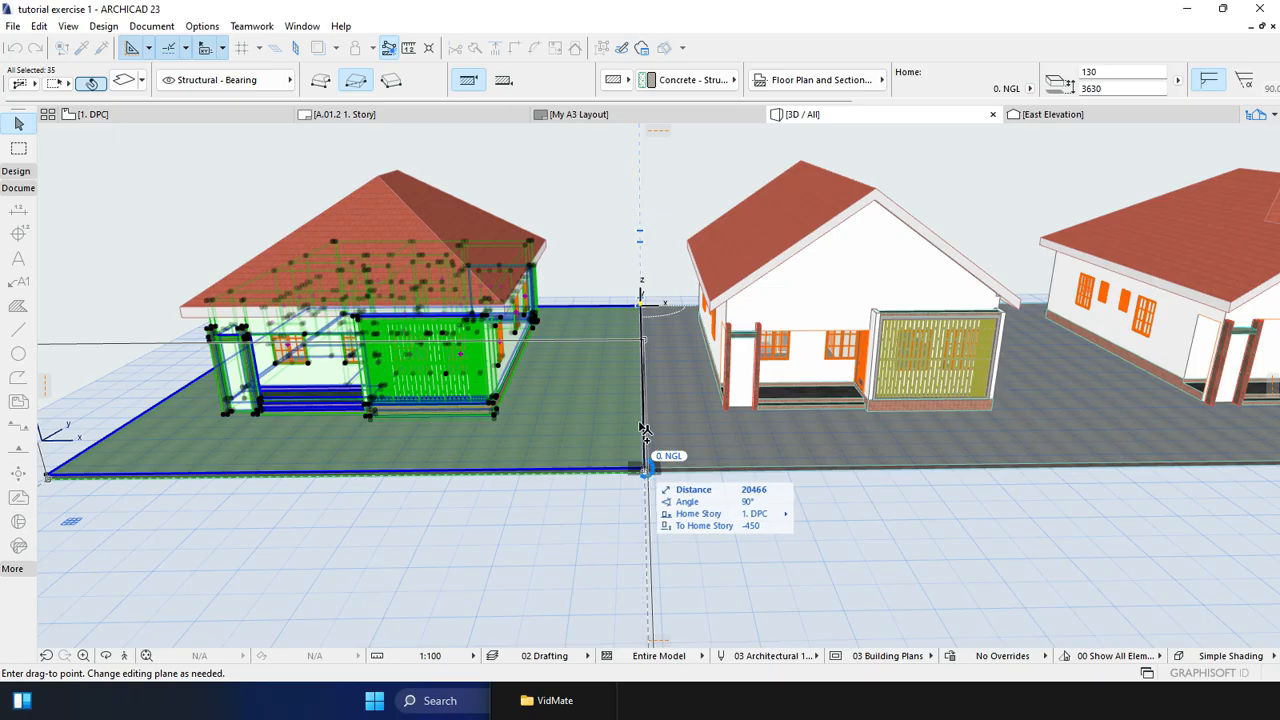
scroll(628, 386, "down", 1)
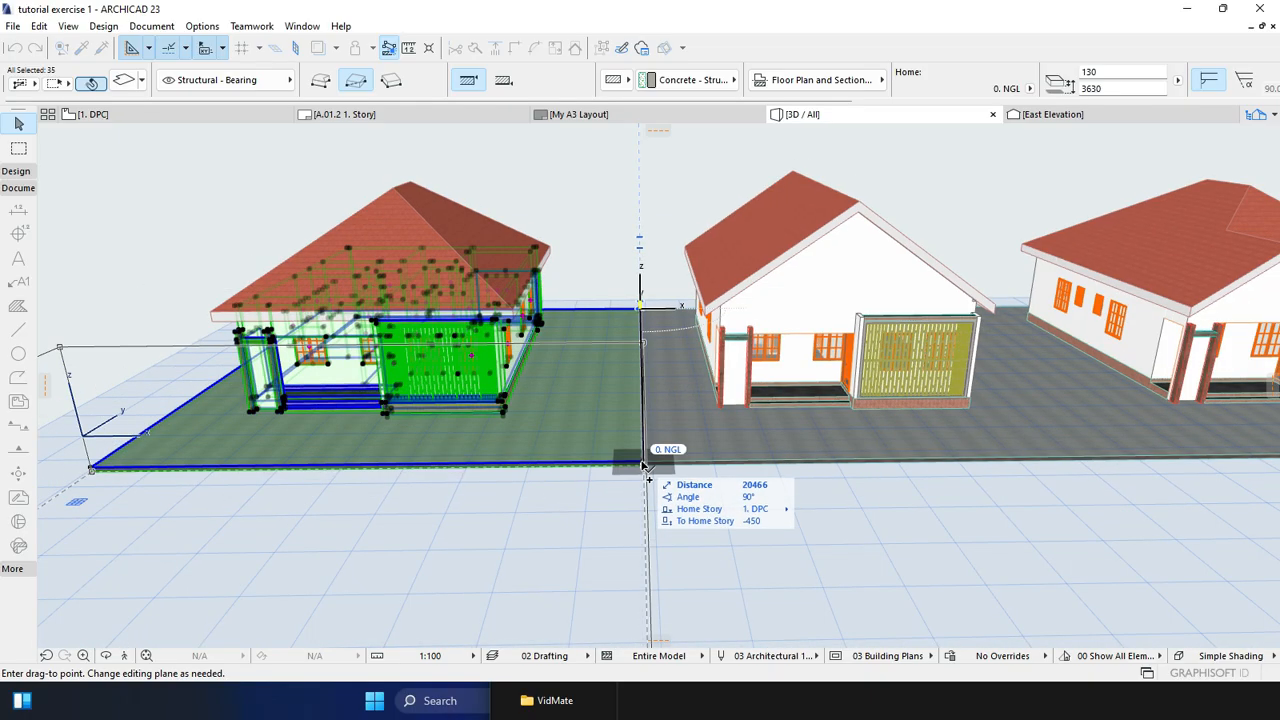
left_click(645, 467)
mouse_move(598, 496)
middle_mouse_down("shift")
mouse_move(634, 337)
mouse_move(629, 423)
mouse_move(770, 403)
middle_mouse_up("shift")
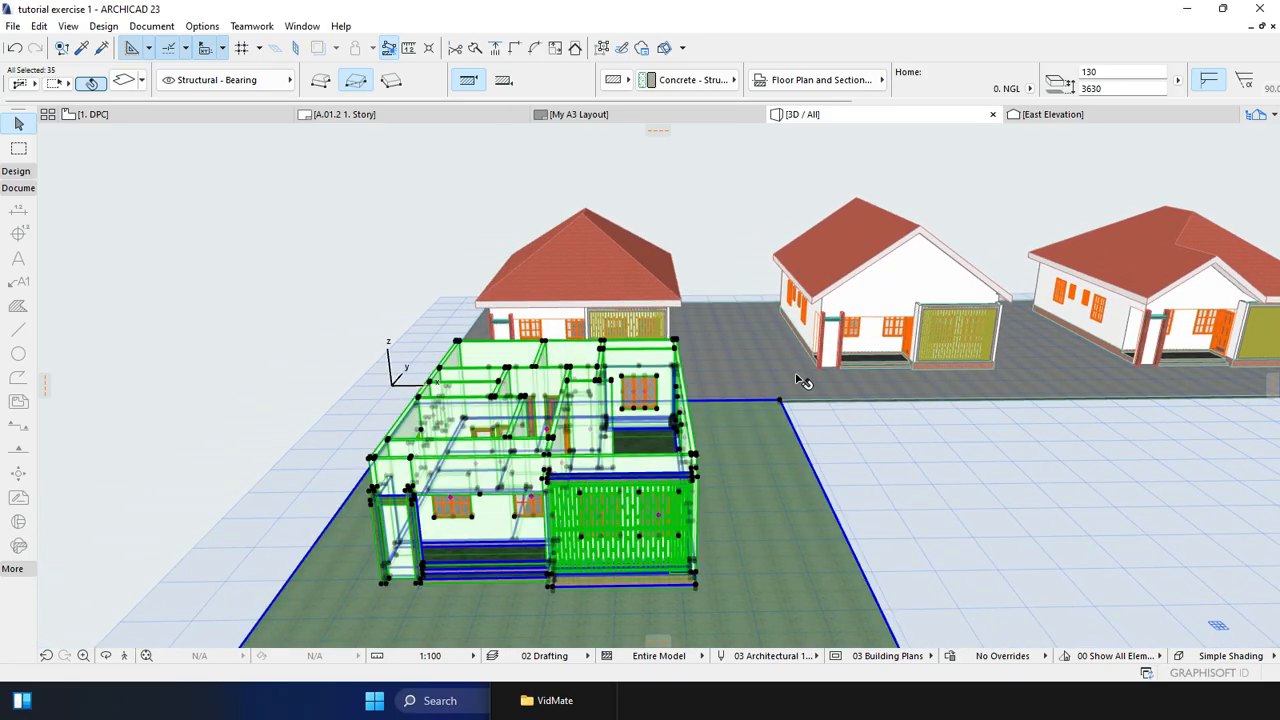
middle_click_drag(676, 408, 533, 368, "shift")
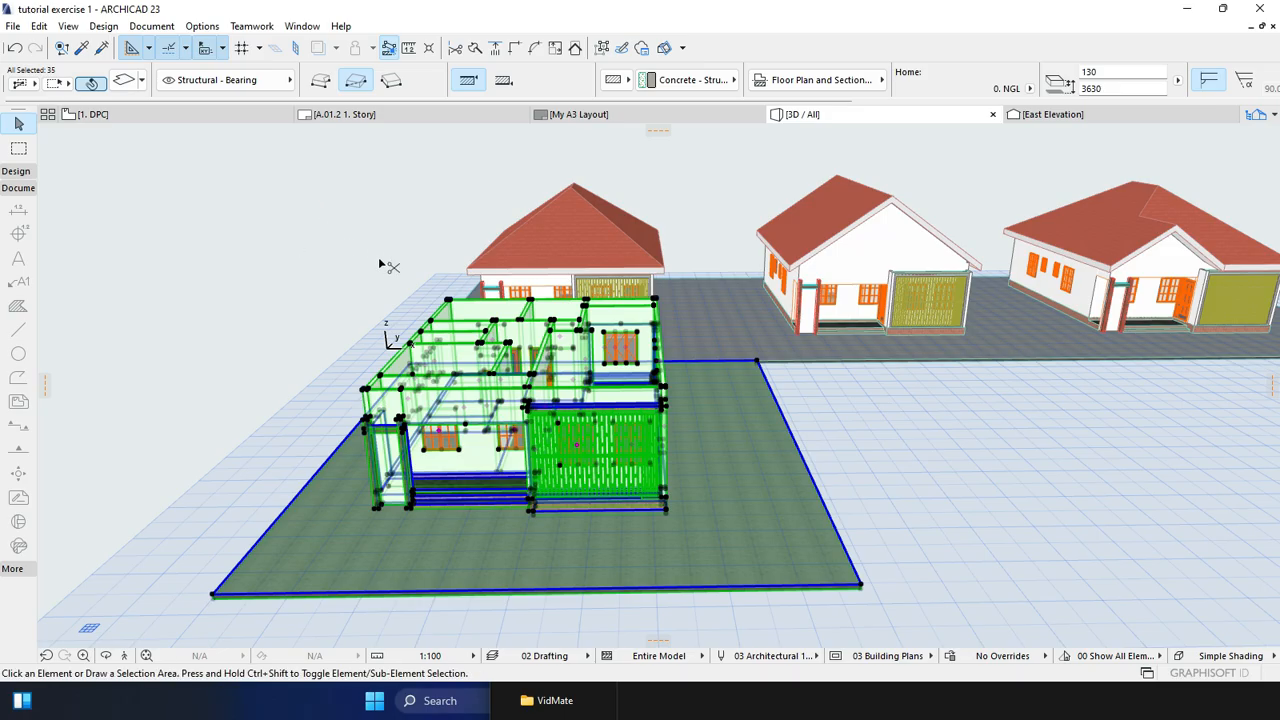
key("ctrl+z")
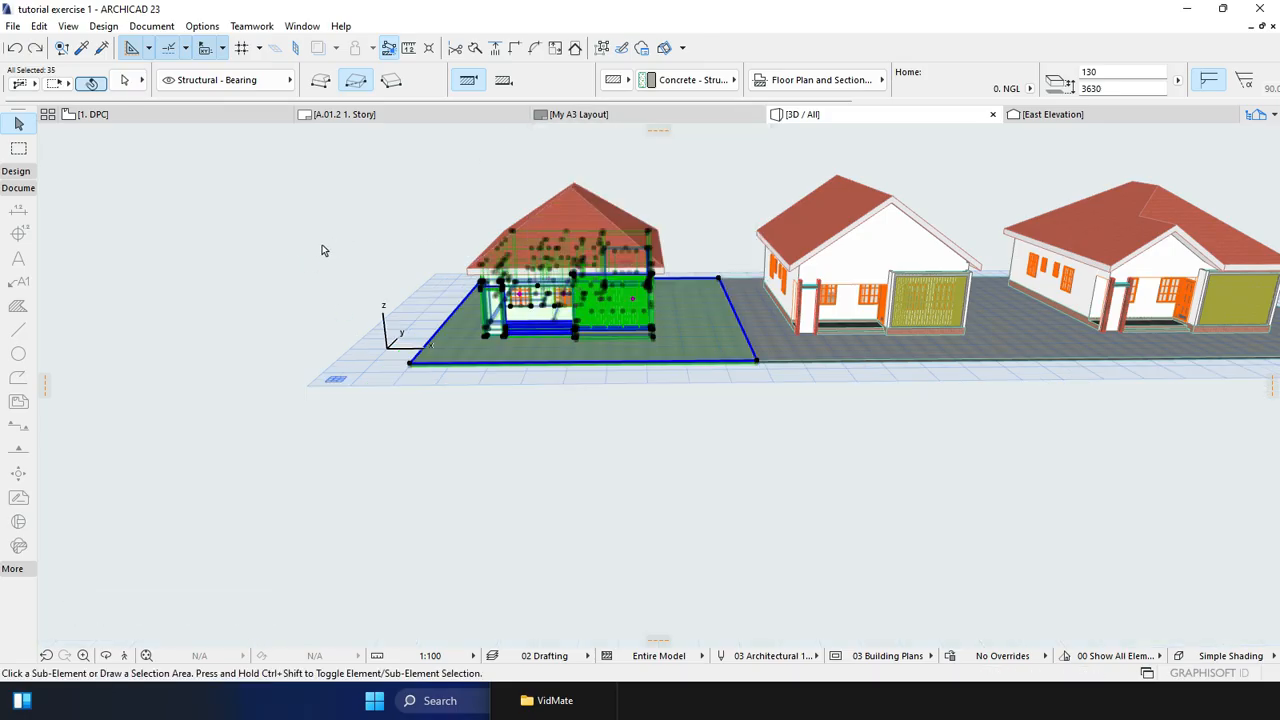
Mirror a copy of the selected roofless house and slab about the slab's front edge
key("ctrl+m")
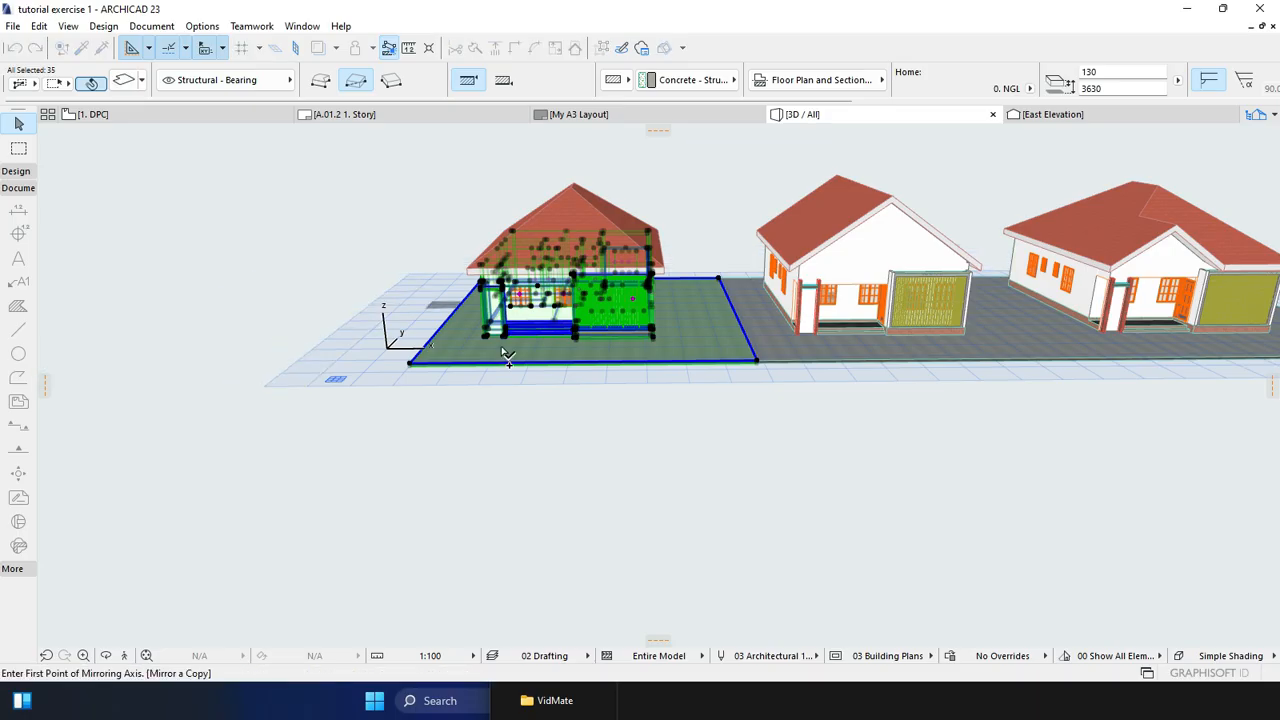
left_click(757, 362)
left_click(687, 368)
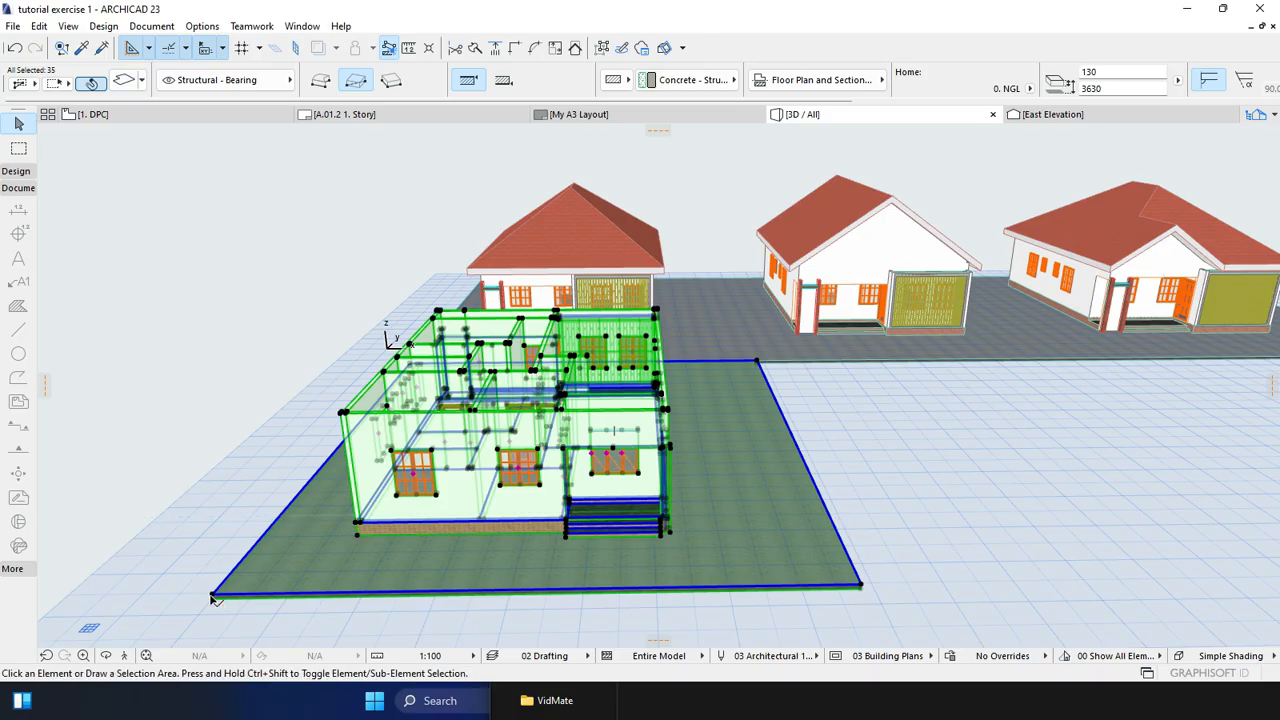
Copy the mirrored roofless house and slab twice along the row, offsetting each copy by one slab width of 17798
key("ctrl+shift+d")
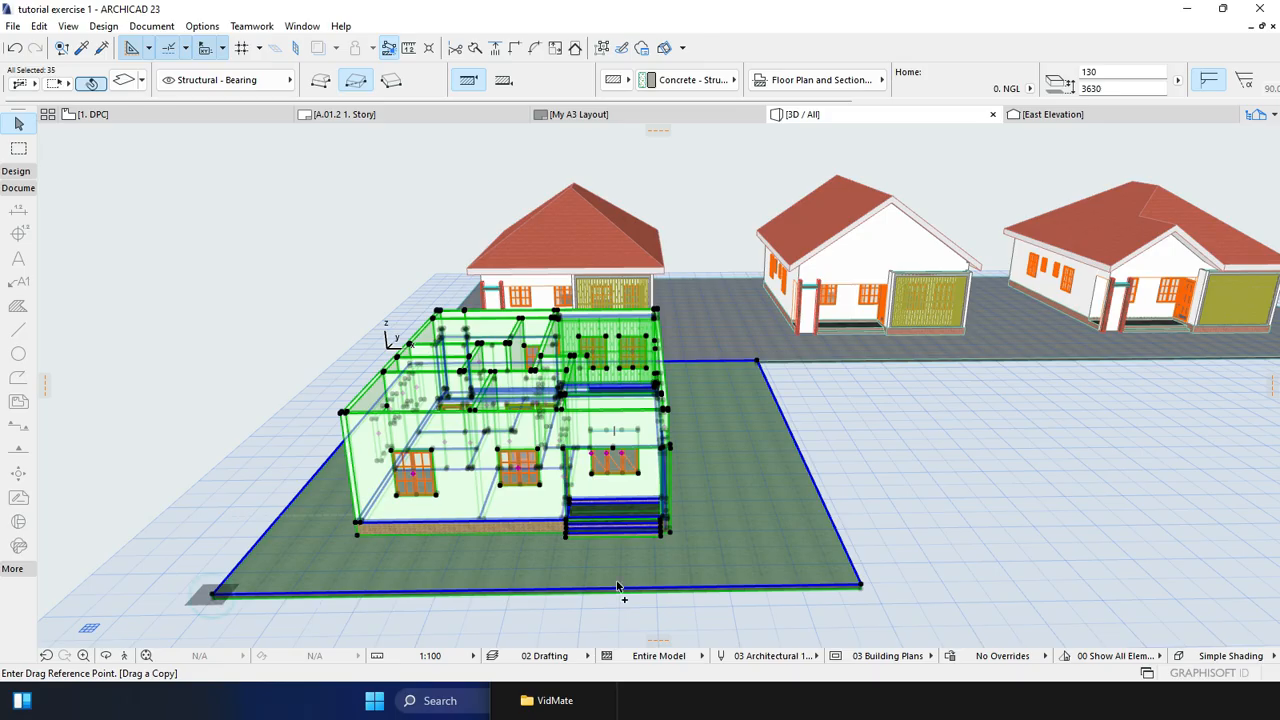
left_click(862, 586)
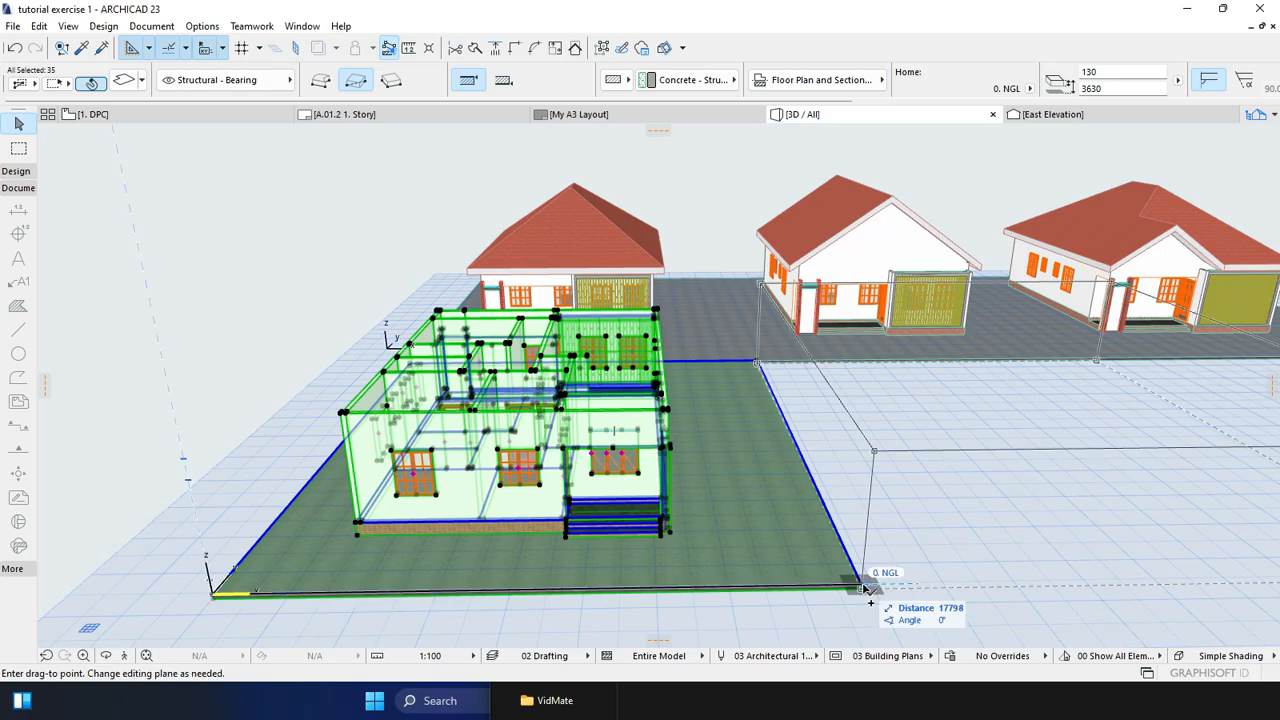
left_click(862, 586)
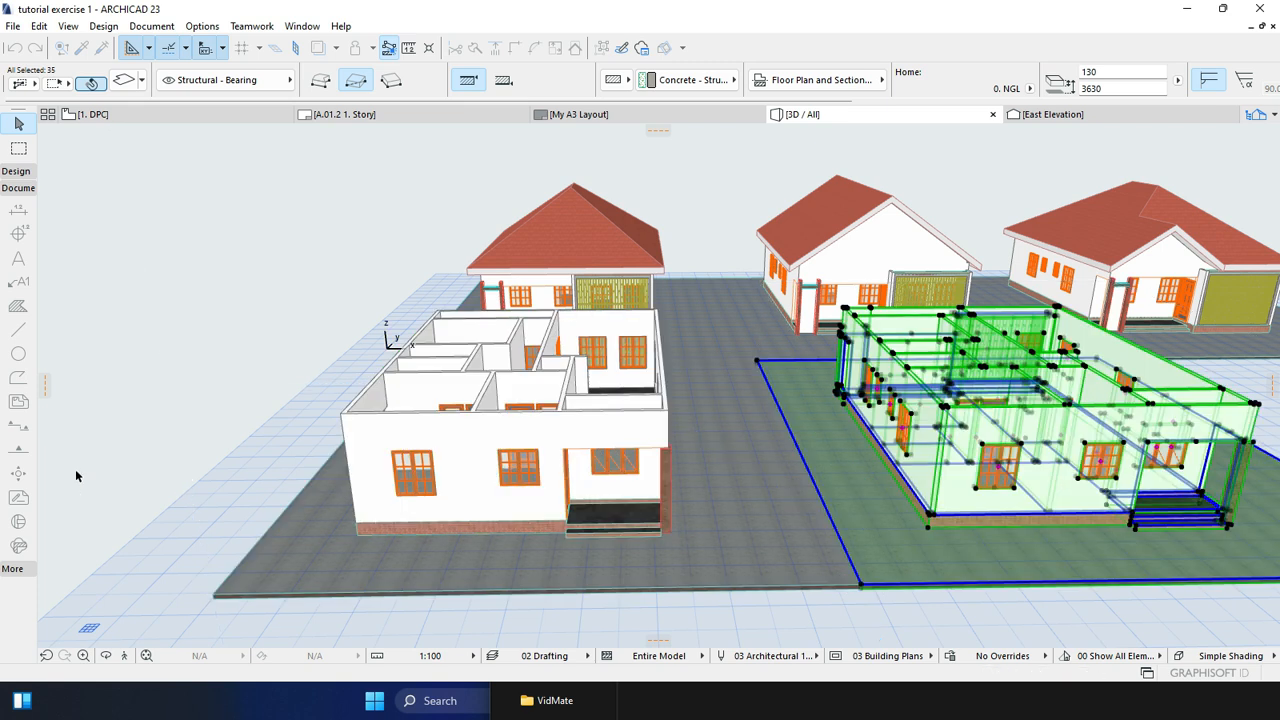
scroll(674, 523, "down", 2)
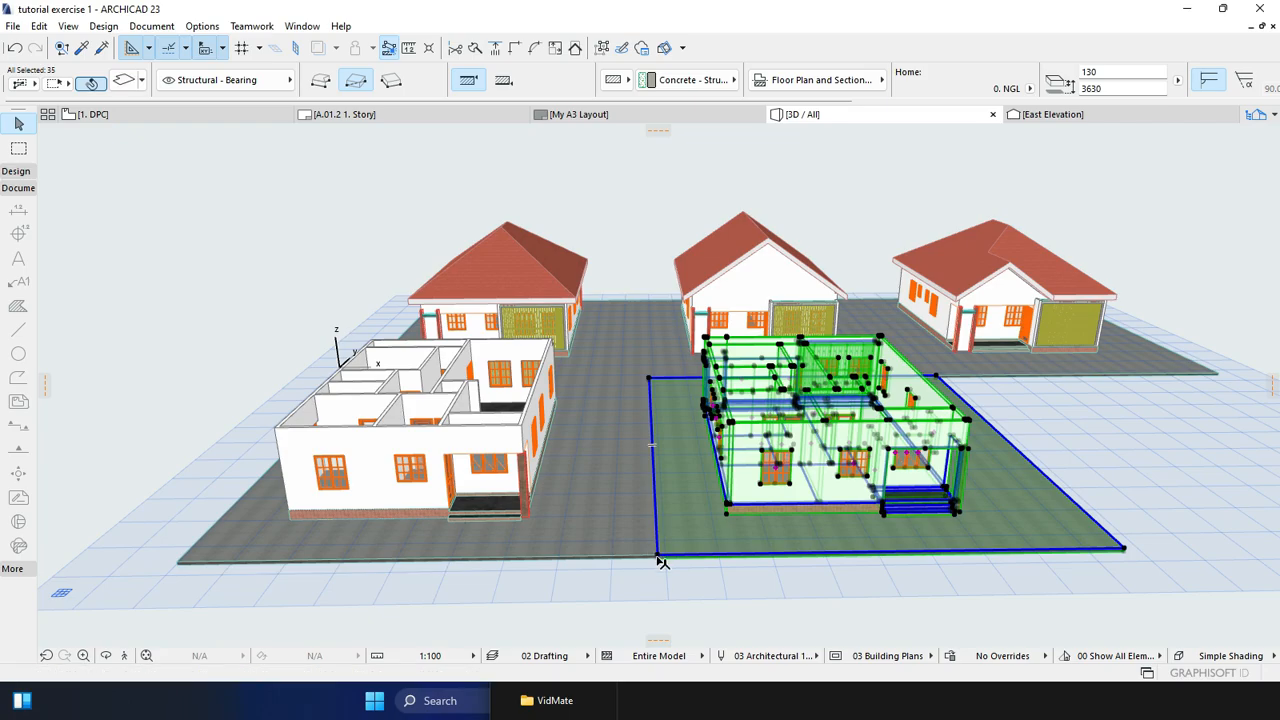
key("ctrl+shift+d")
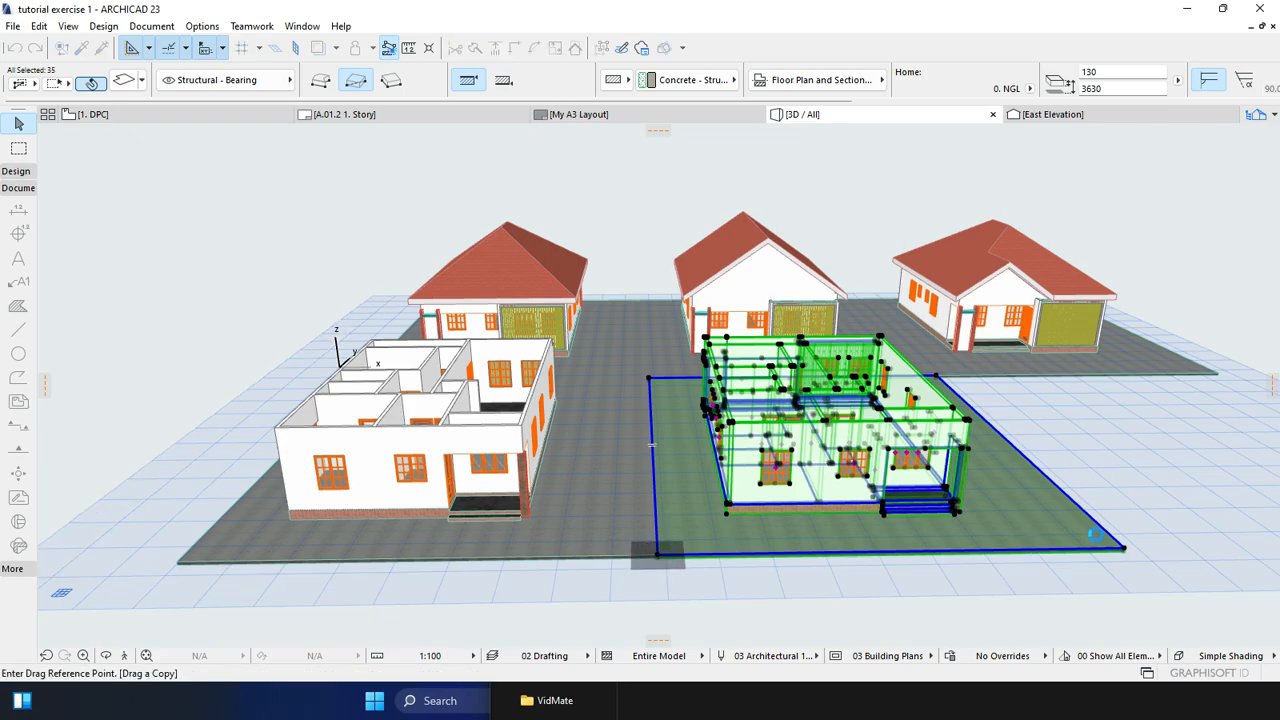
left_click(1123, 548)
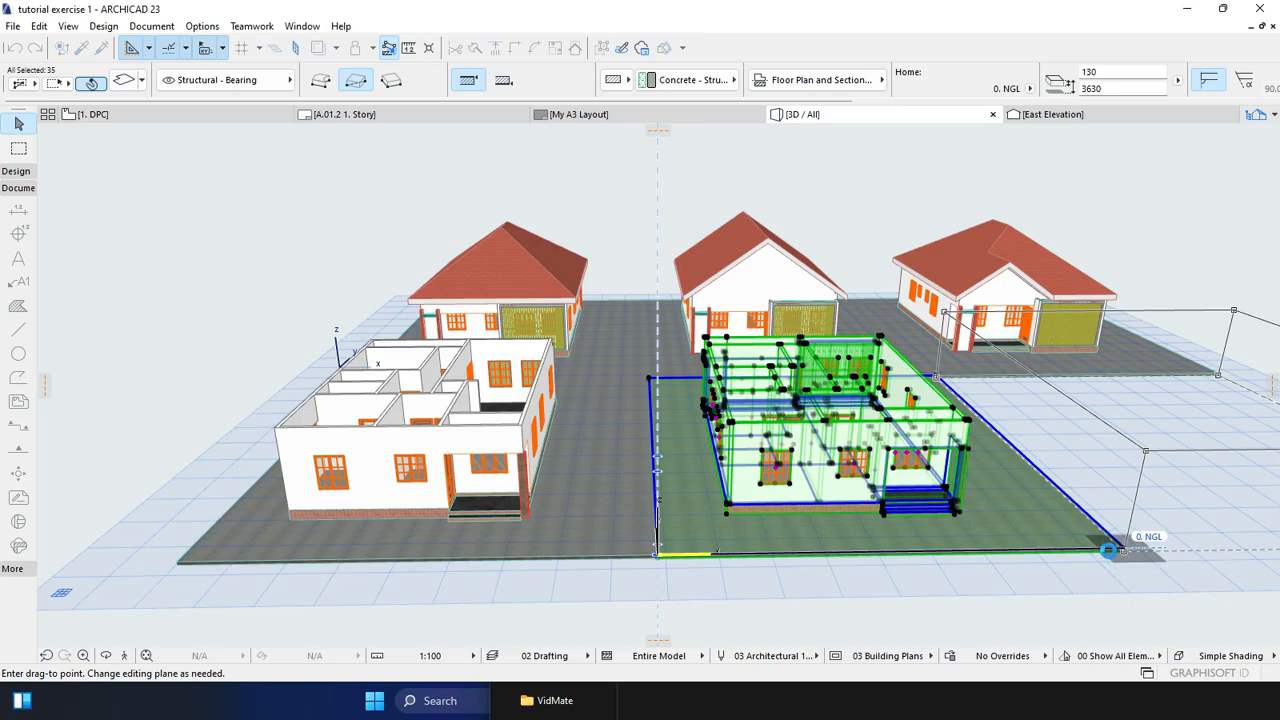
left_click(1108, 550)
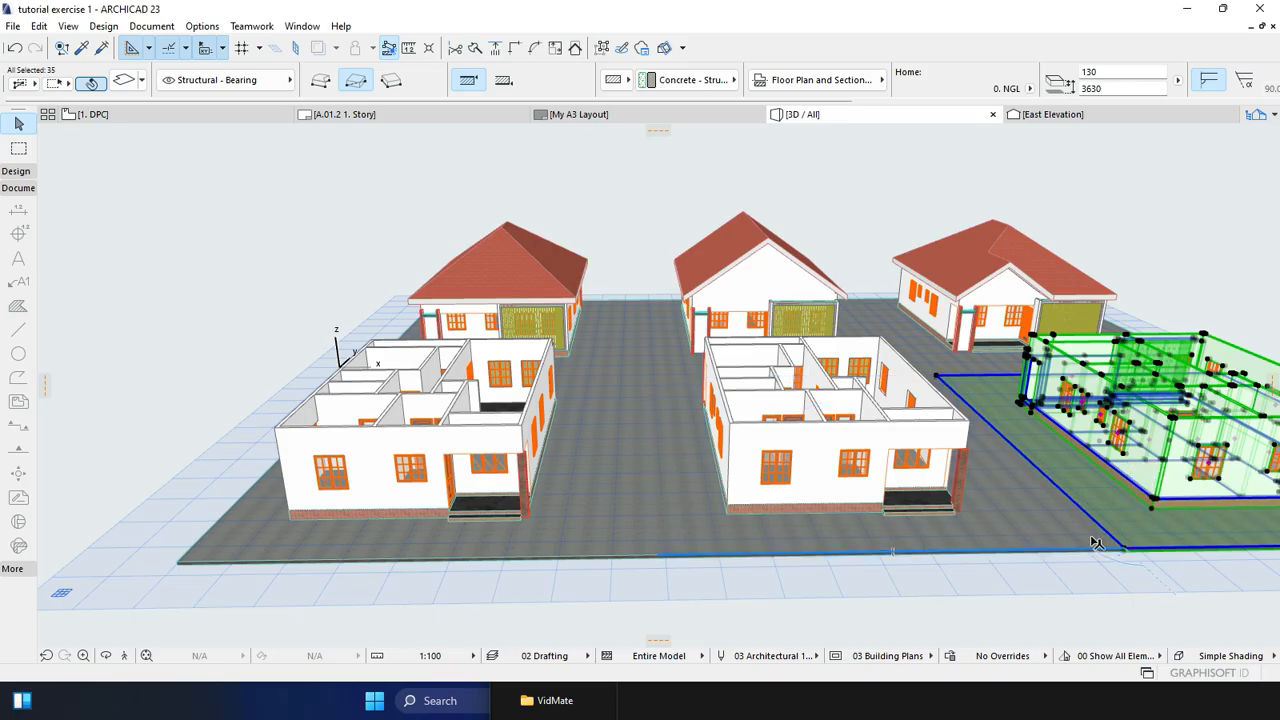
Add a fourth roofless house at the end of the row by copying the last one one slab width over, and clear the selection
middle_click_drag(484, 364, 232, 351)
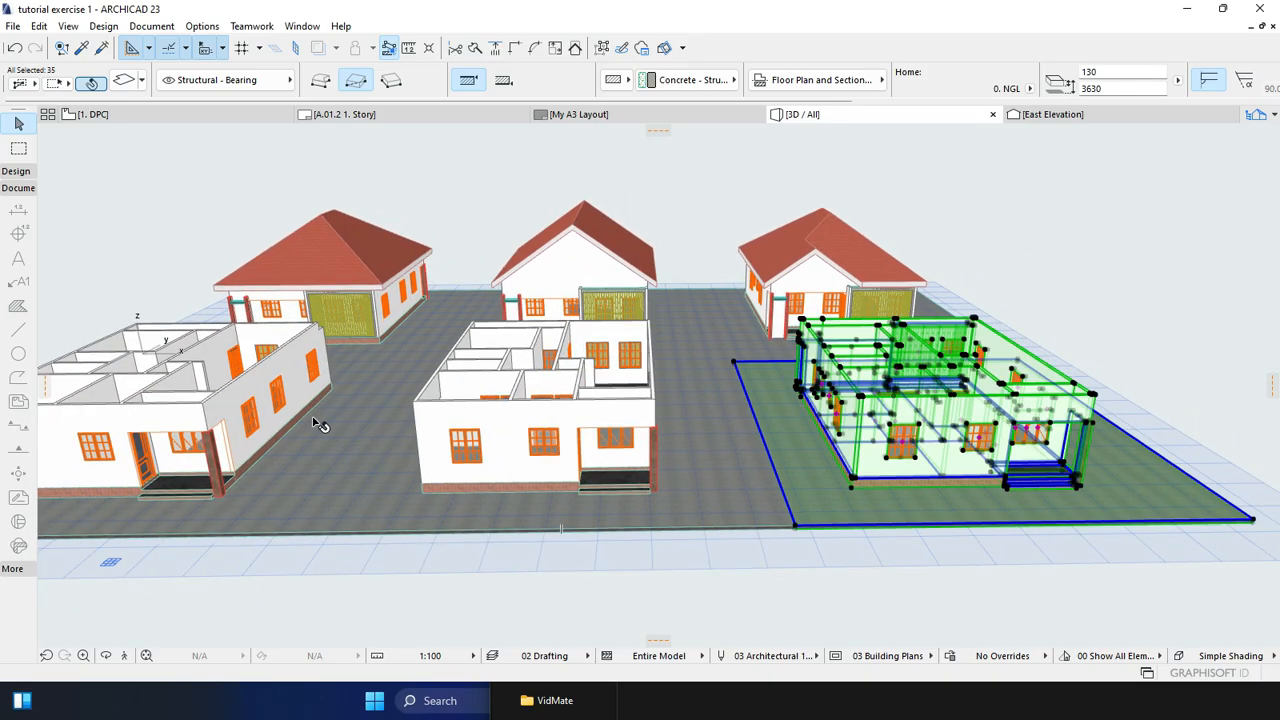
key("ctrl+shift+d")
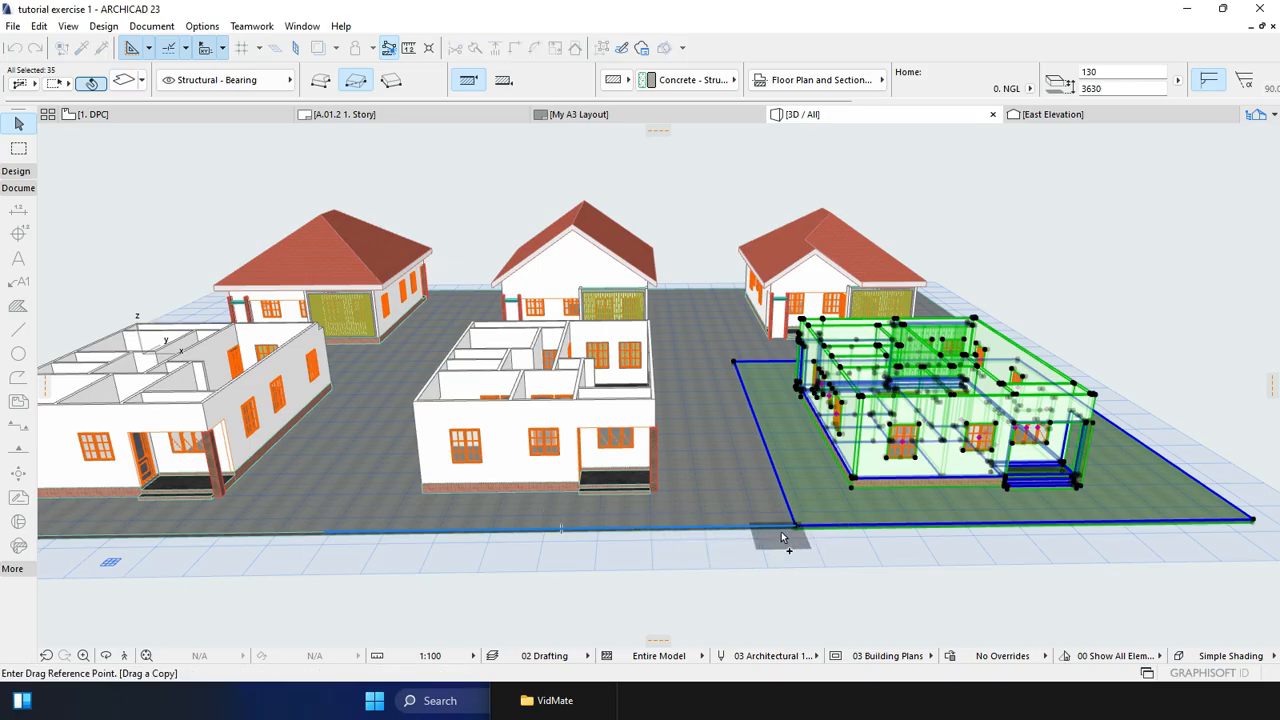
left_click(797, 524)
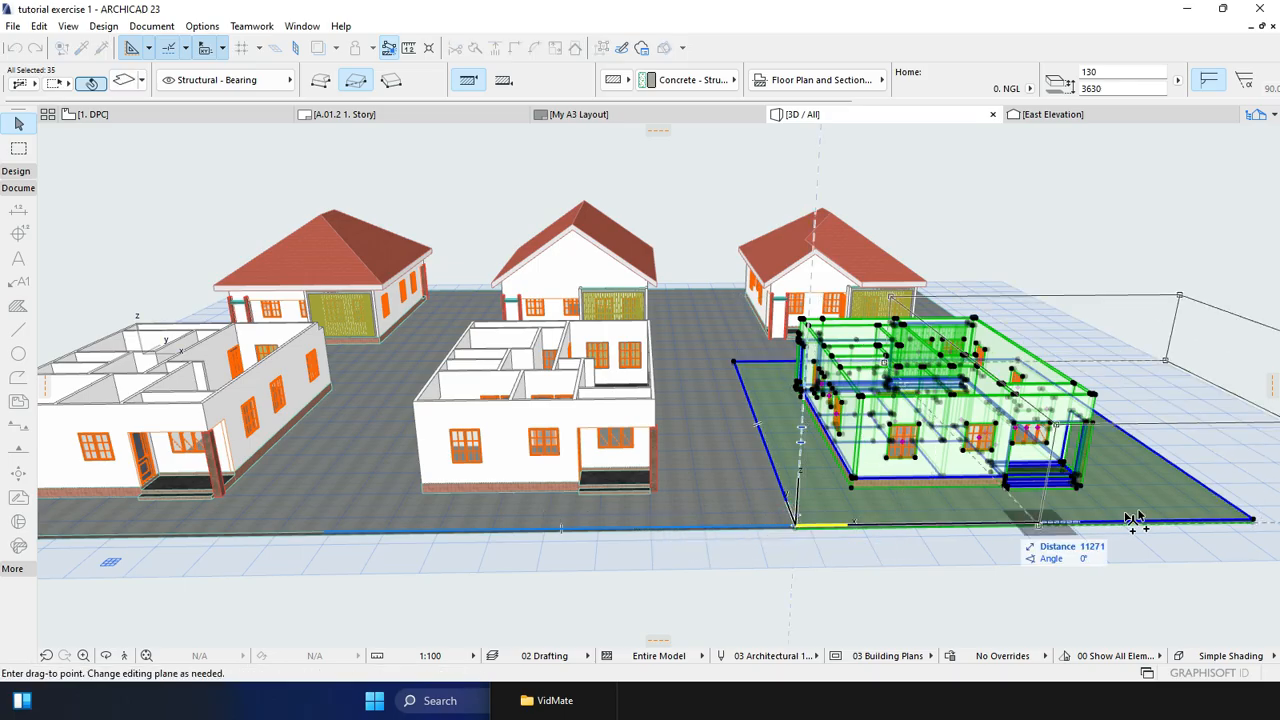
left_click(1257, 524)
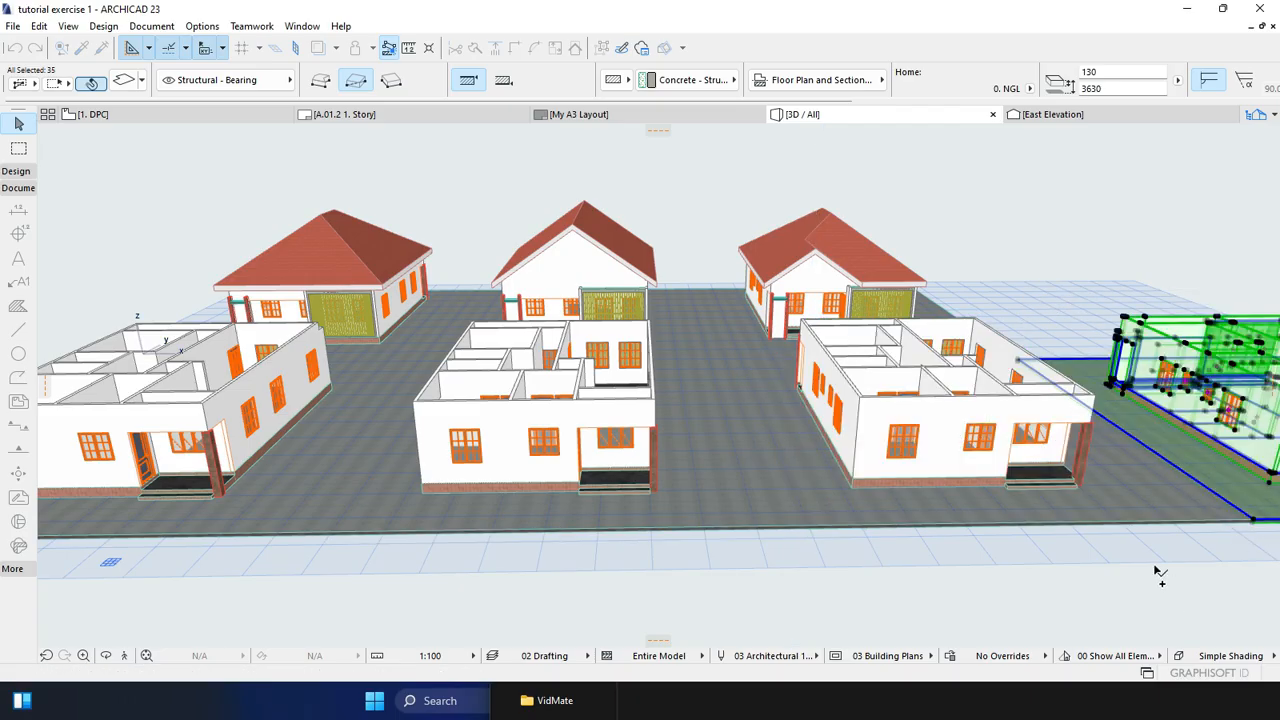
left_click(1086, 542)
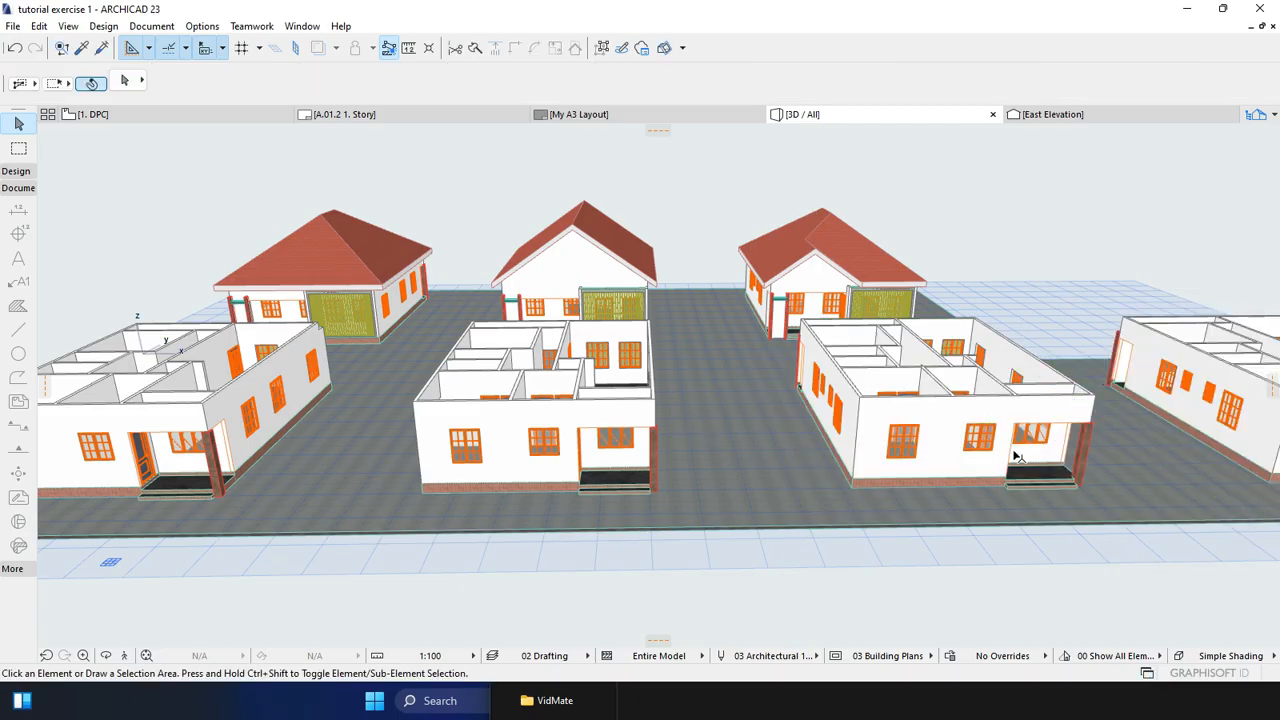
Orbit the 3D model to examine the new row of roofless houses beside the roofed ones
scroll(1016, 454, "down", 1)
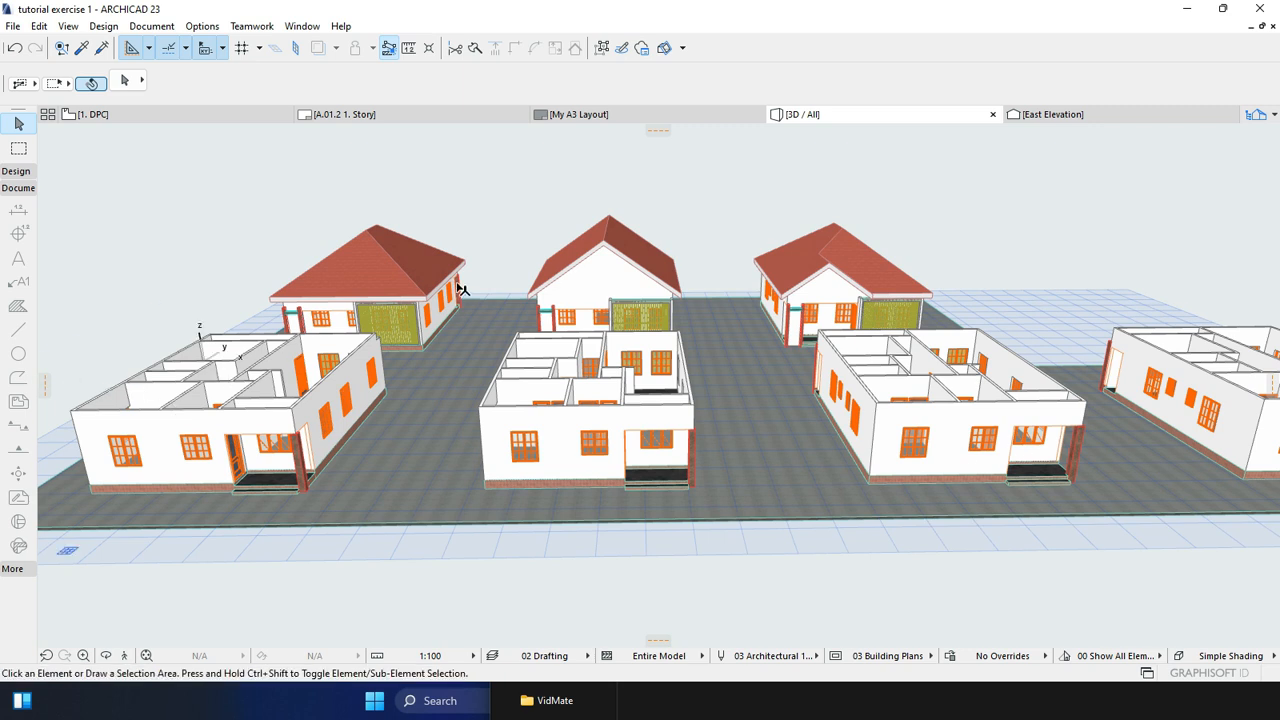
right_click(507, 215)
left_click(545, 489)
left_click_drag(420, 448, 1084, 456)
scroll(606, 354, "down", 2)
scroll(725, 461, "up", 3)
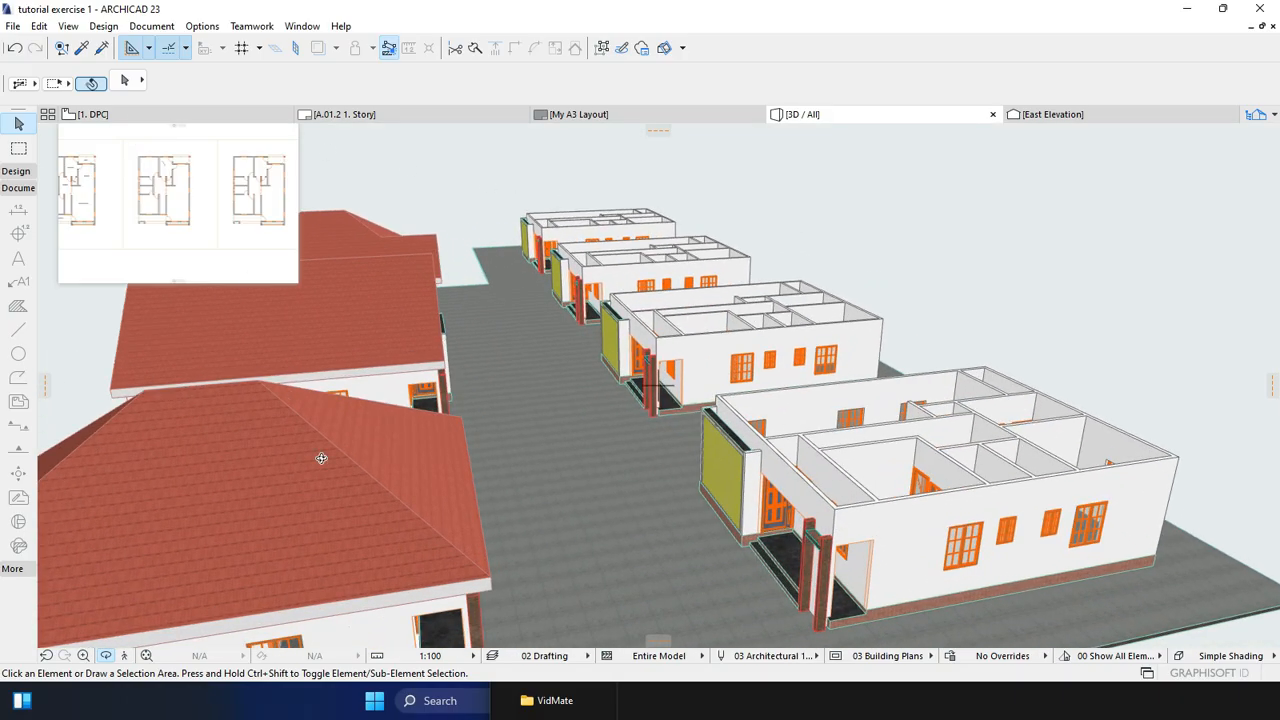
Try to select the row of four roofless houses with their slabs on the DPC floor plan
left_click(180, 114)
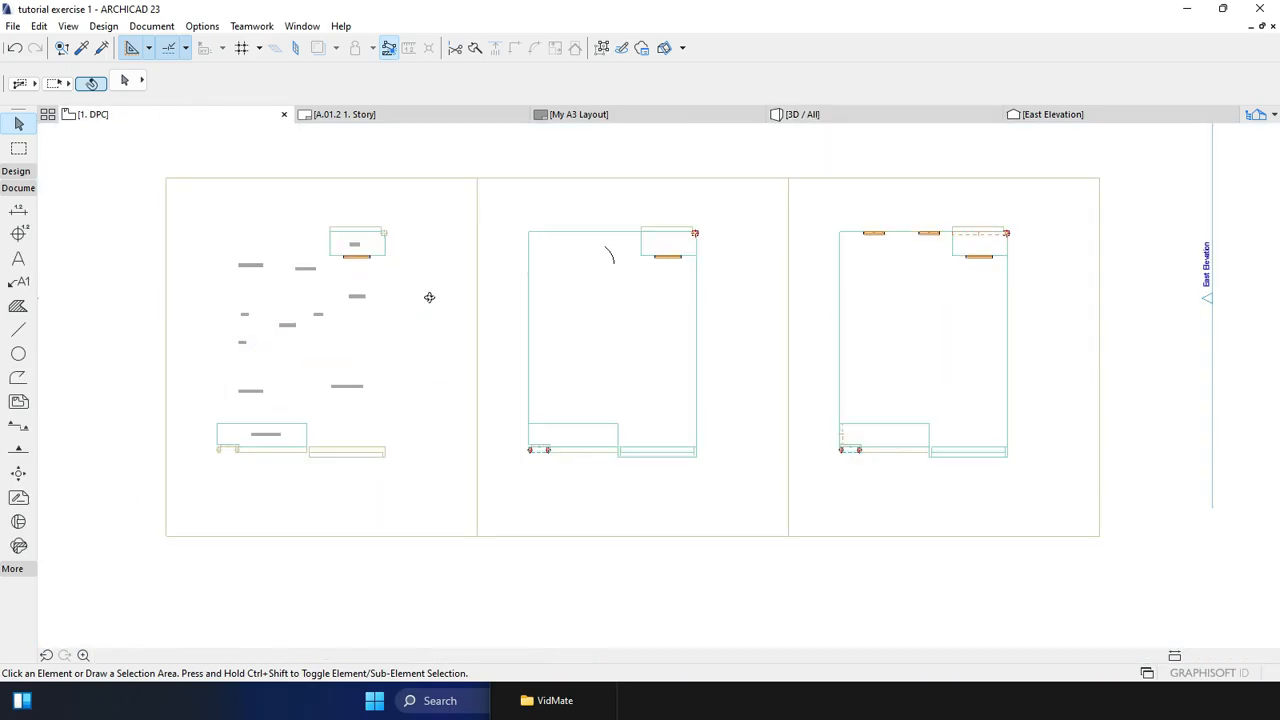
scroll(443, 434, "up", 1)
middle_click_drag(432, 490, 440, 414)
scroll(440, 416, "down", 1)
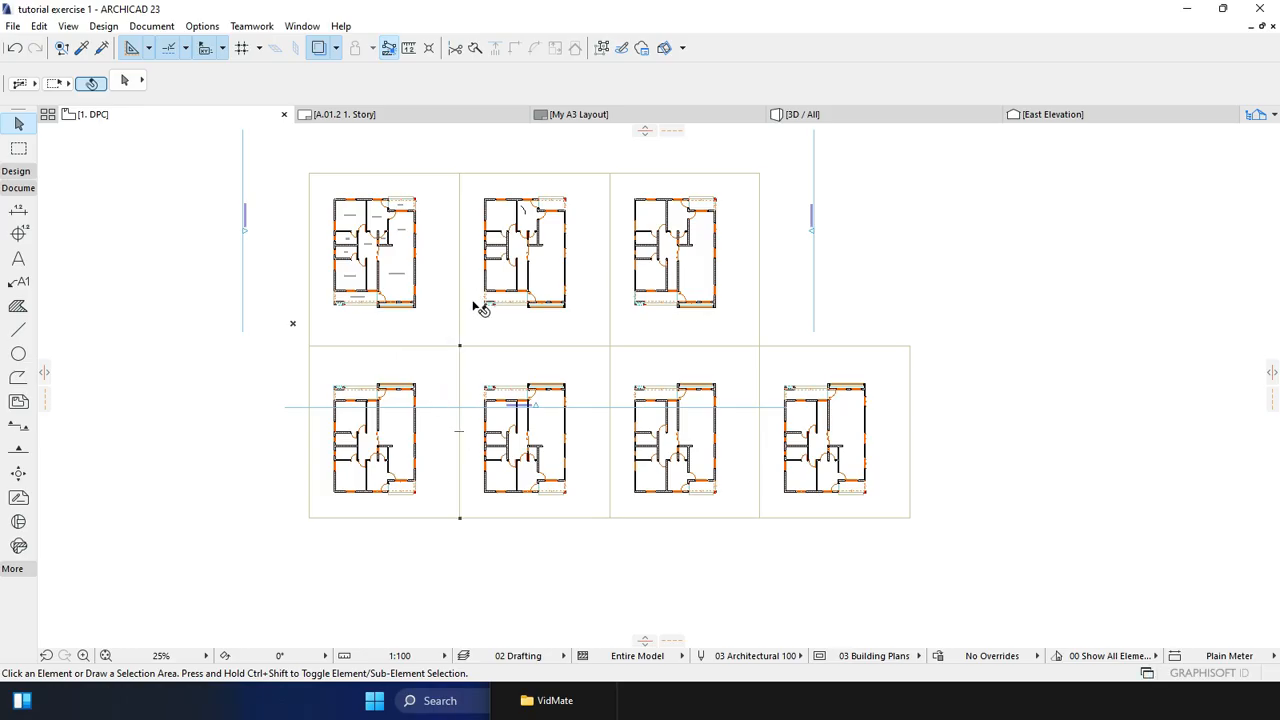
left_click(927, 372)
left_click(316, 532)
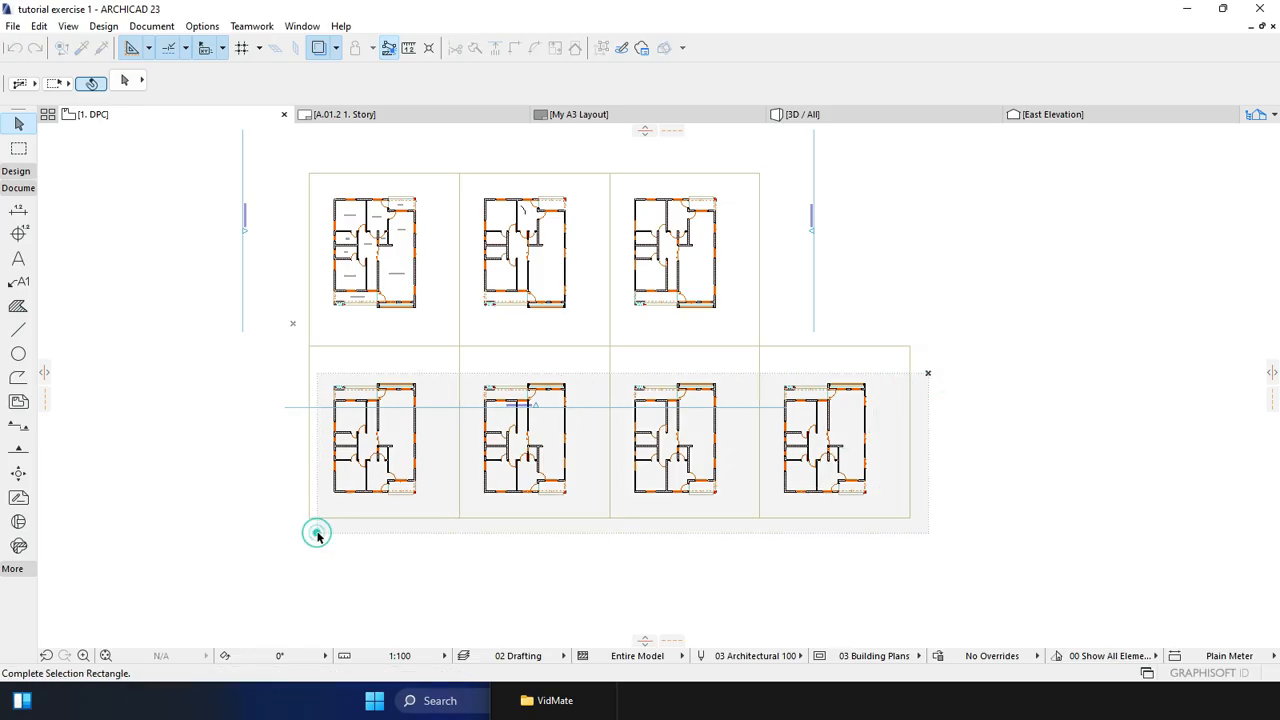
left_click(605, 408, "shift")
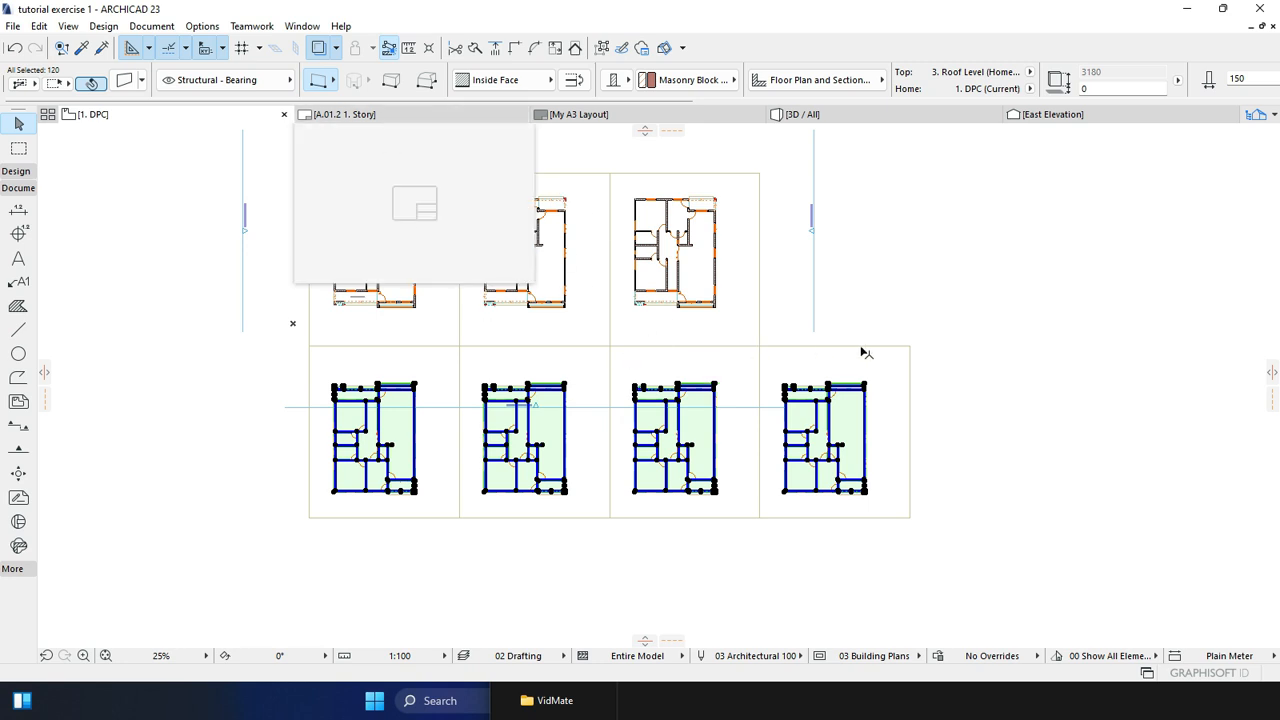
left_click(909, 354)
left_click(966, 331)
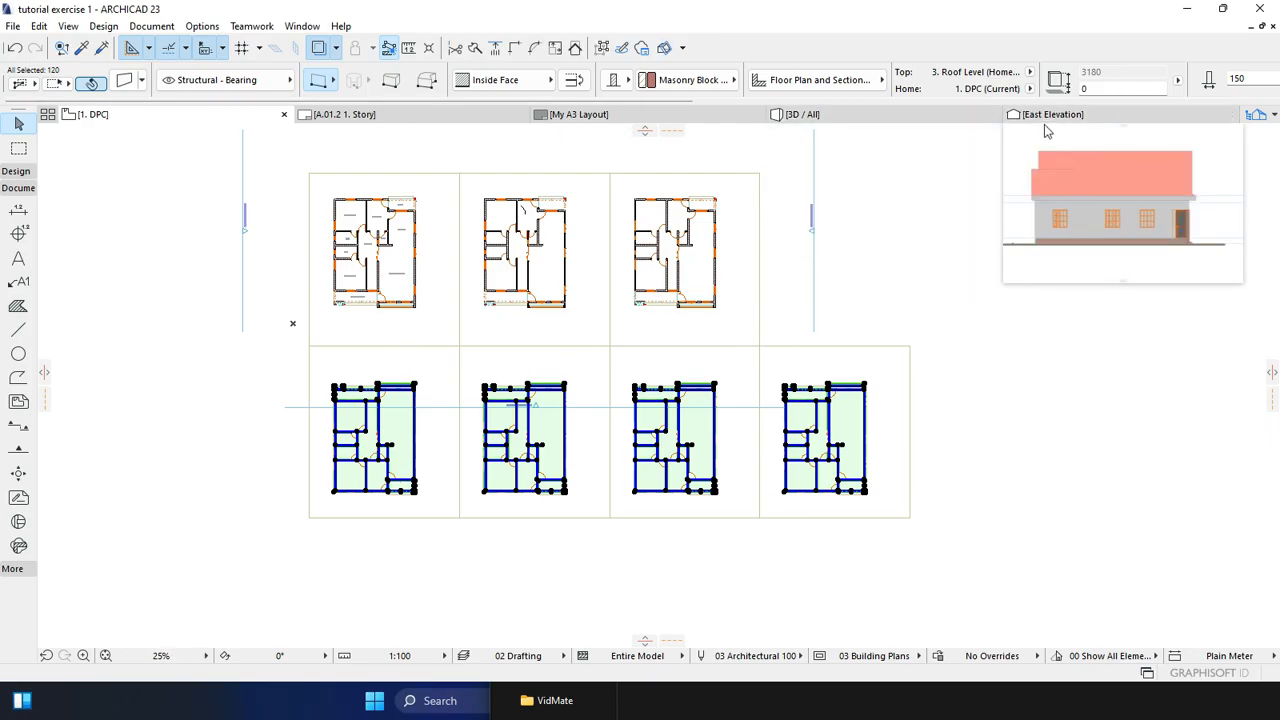
Select the four roofless houses and their slabs in the 3D view, excluding the two slabs under the roofed houses
left_click(868, 116)
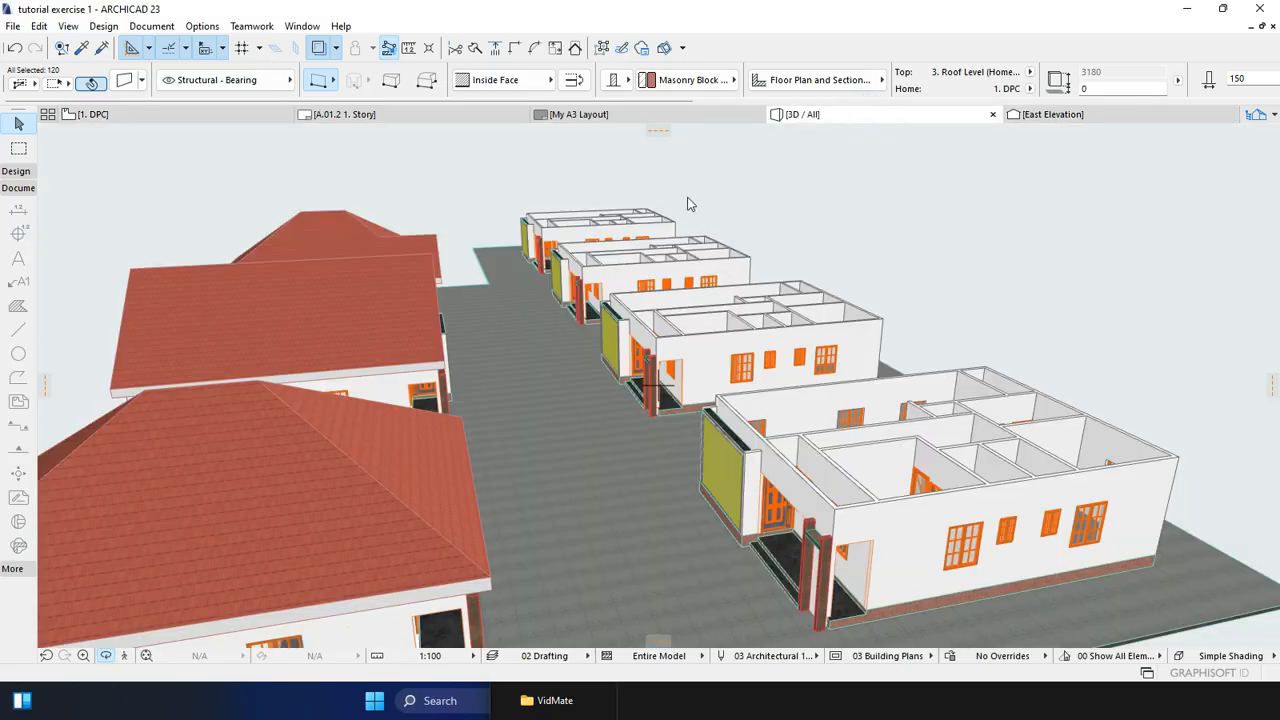
left_click_drag(662, 241, 866, 463)
left_click_drag(929, 417, 829, 429)
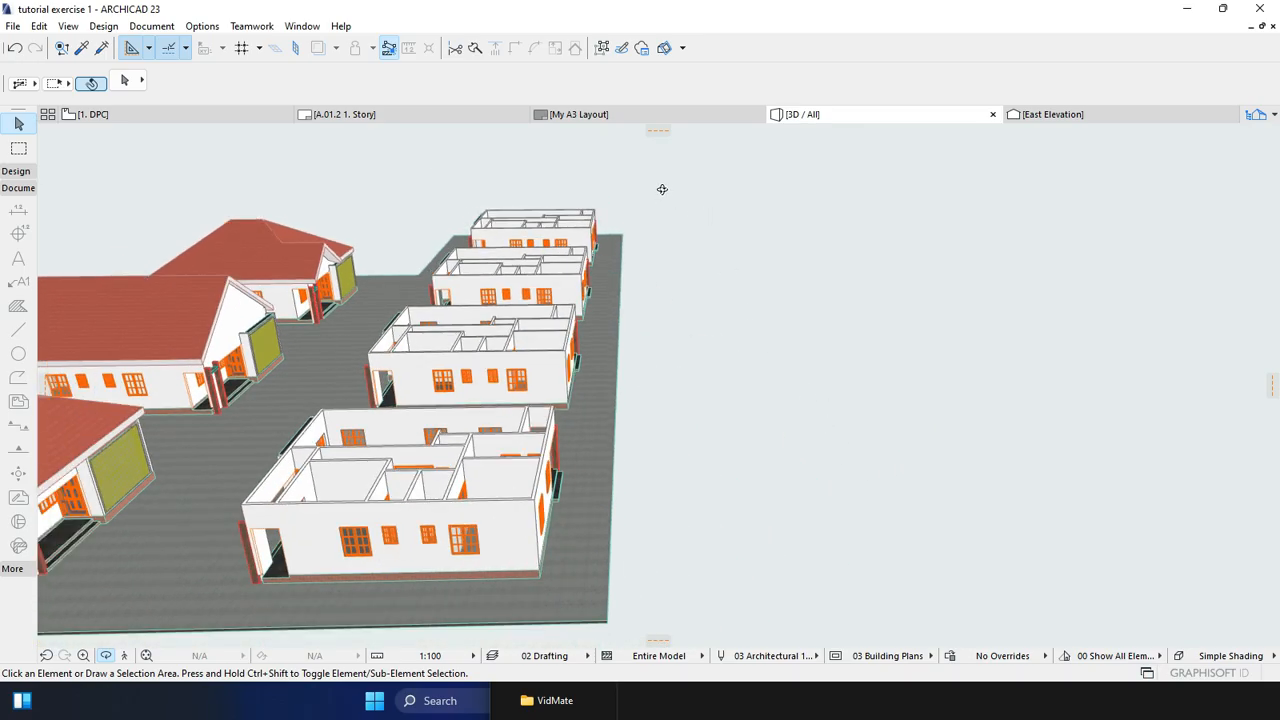
left_click(665, 192)
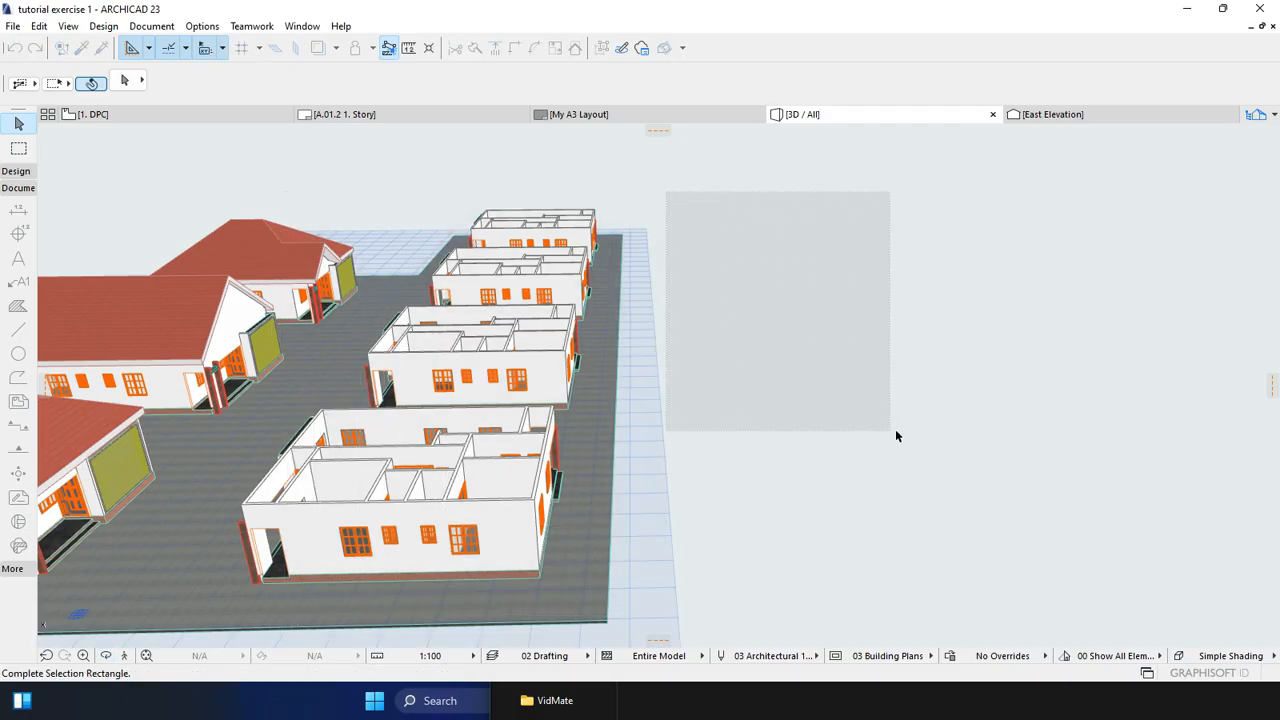
left_click(975, 395)
left_click_drag(760, 483, 900, 441)
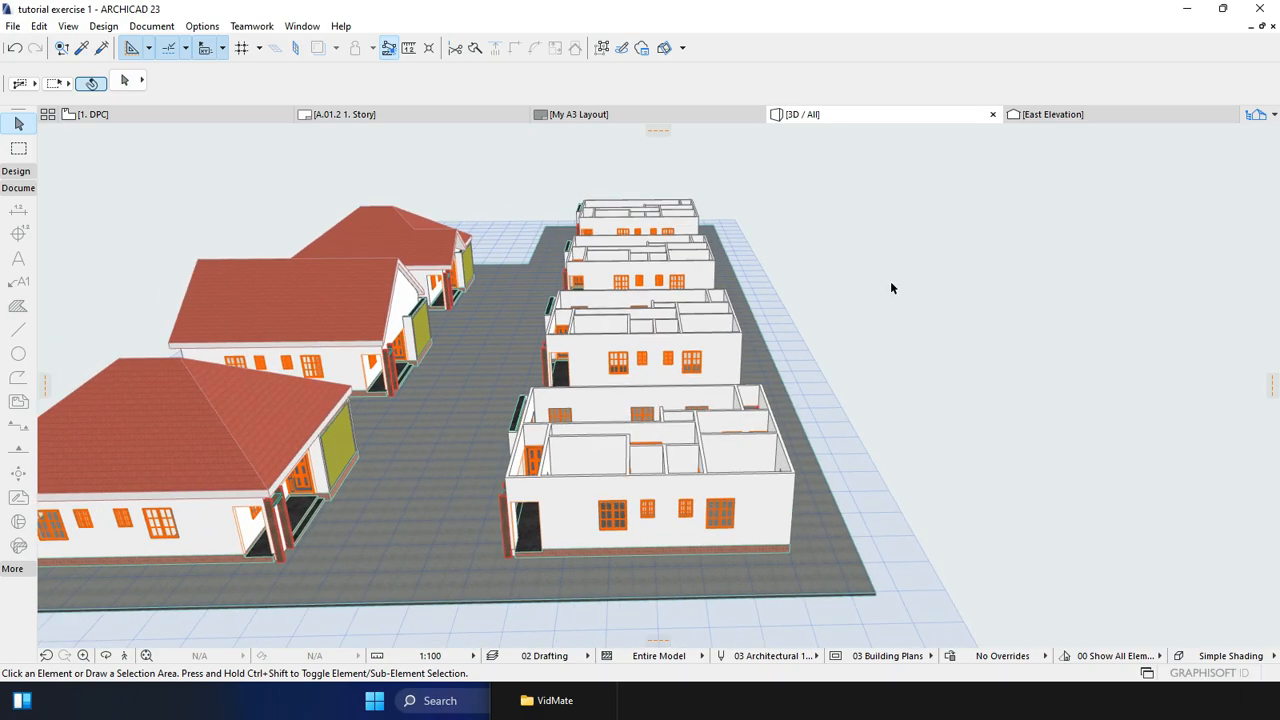
left_click(875, 180)
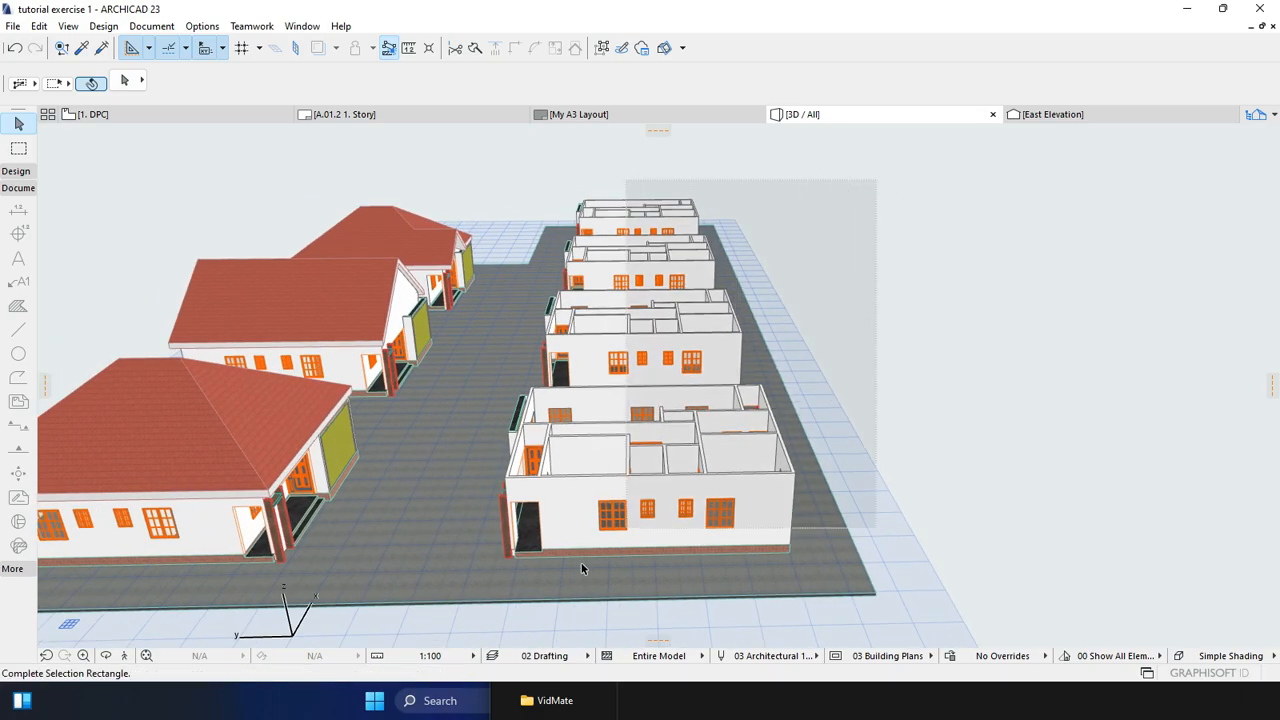
left_click(486, 614)
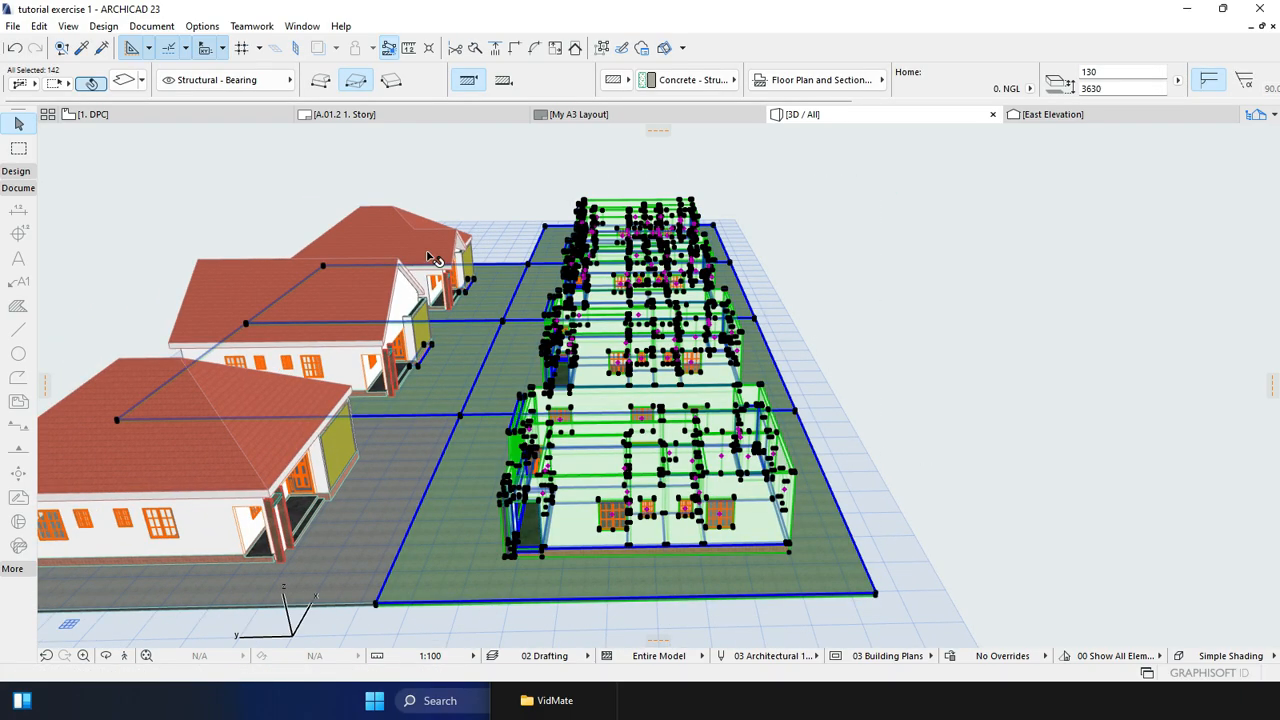
left_click(510, 263, "shift")
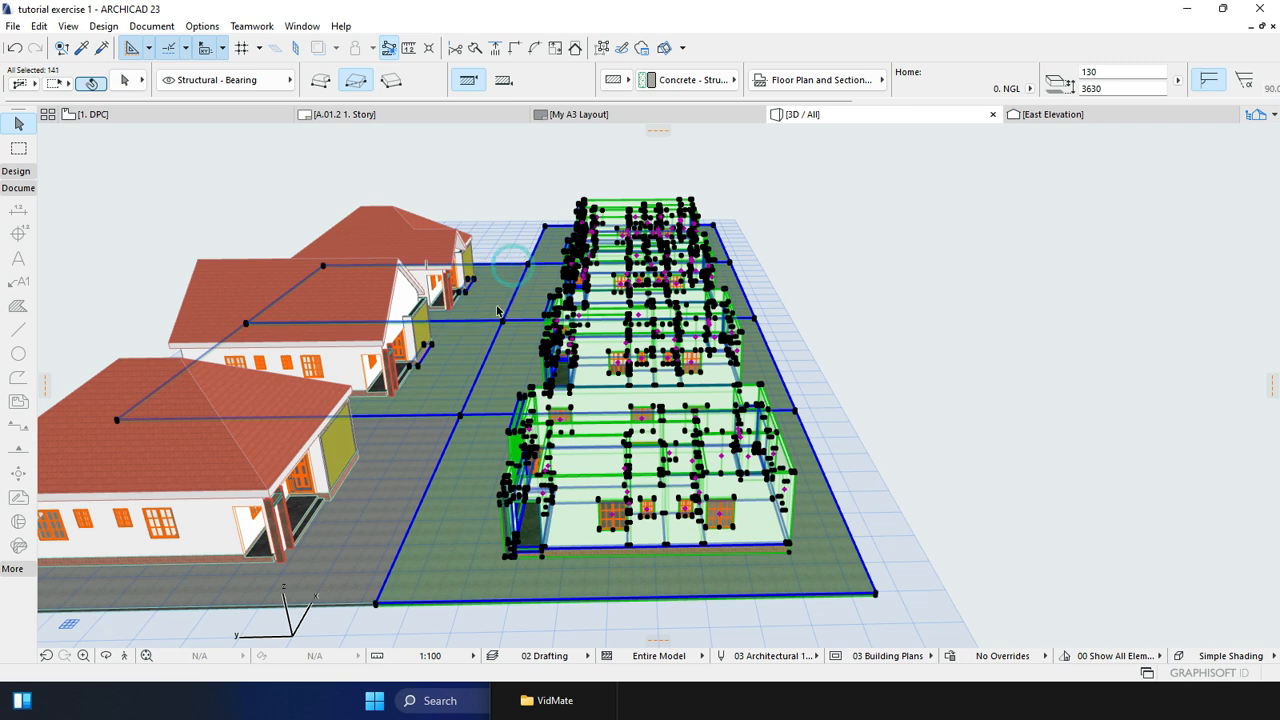
left_click(486, 344, "shift")
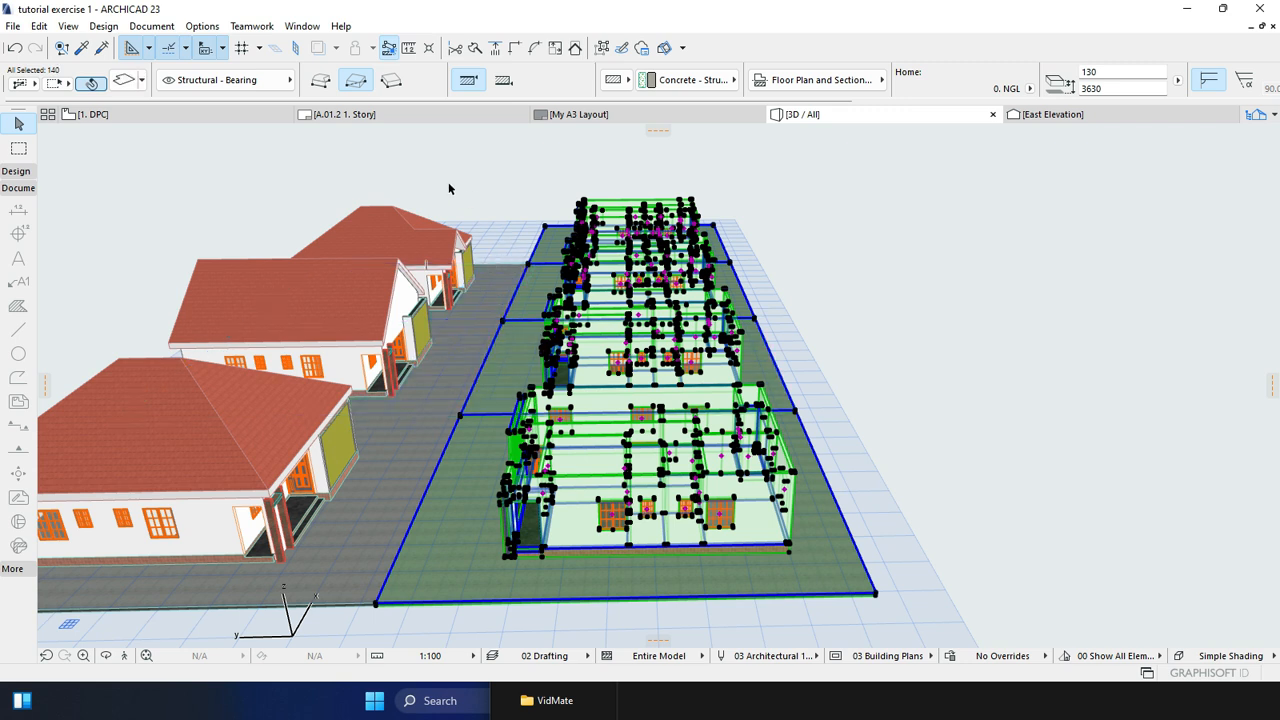
Move the selected roofless houses and slabs 9000 away from the roofed row, and clear the selection
left_click(459, 414)
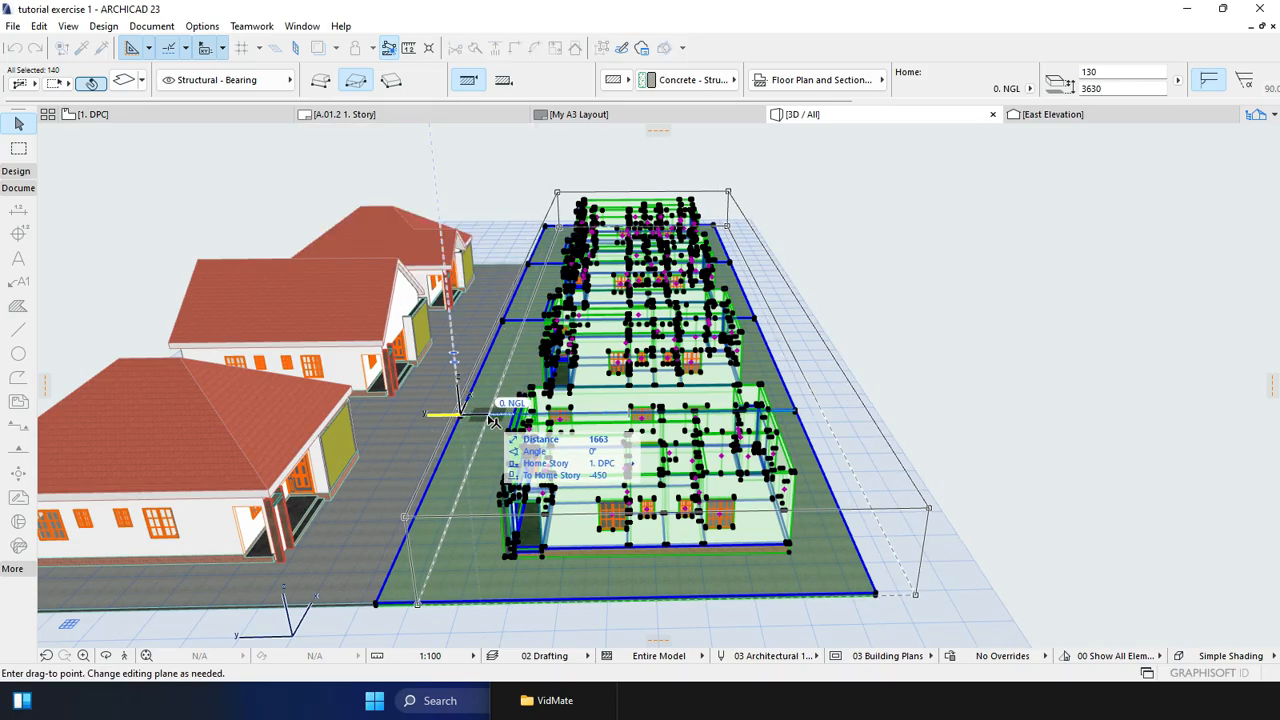
type("68")
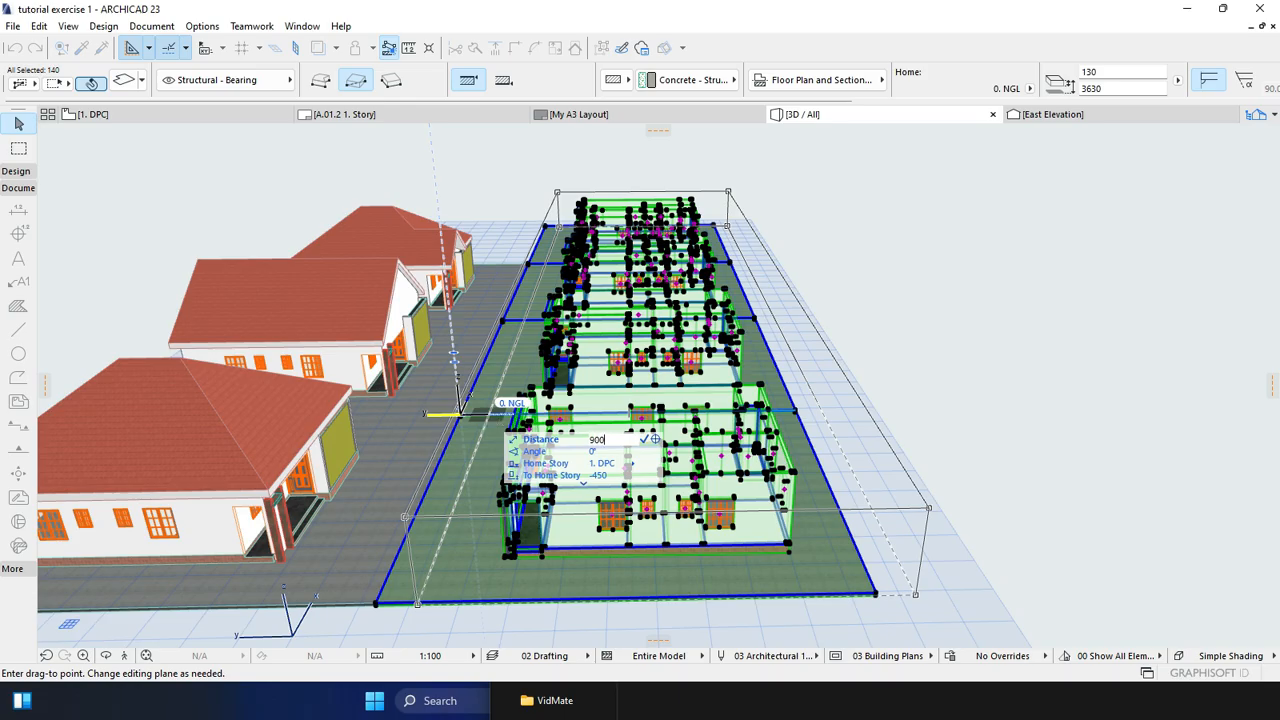
key("Return")
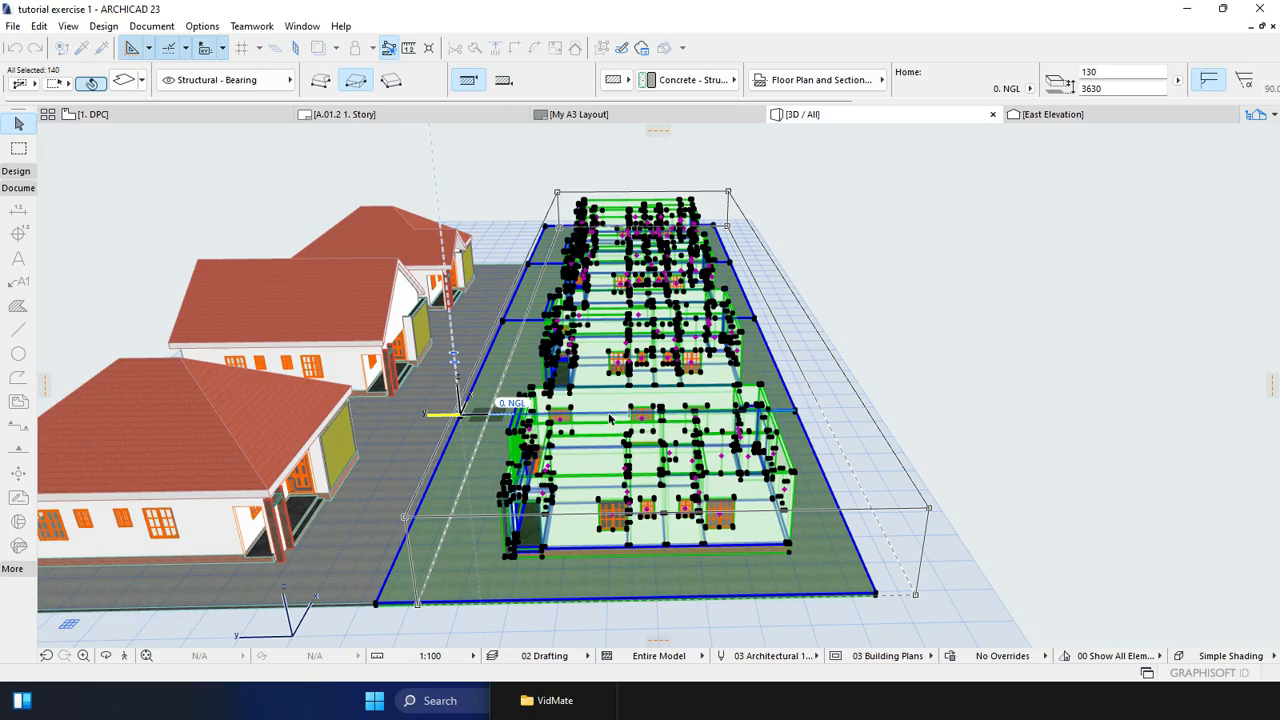
left_click(1047, 244)
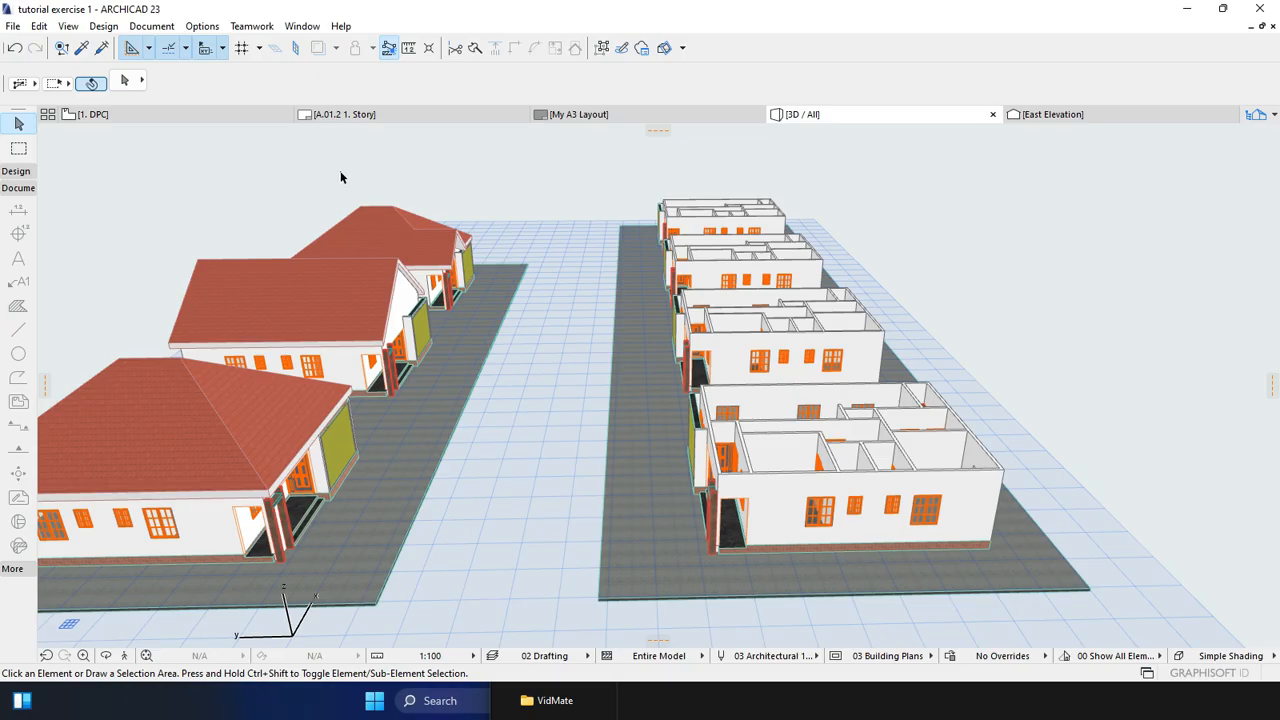
Display the moved roofless houses up close on the DPC floor plan and clear the selection there
left_click(228, 117)
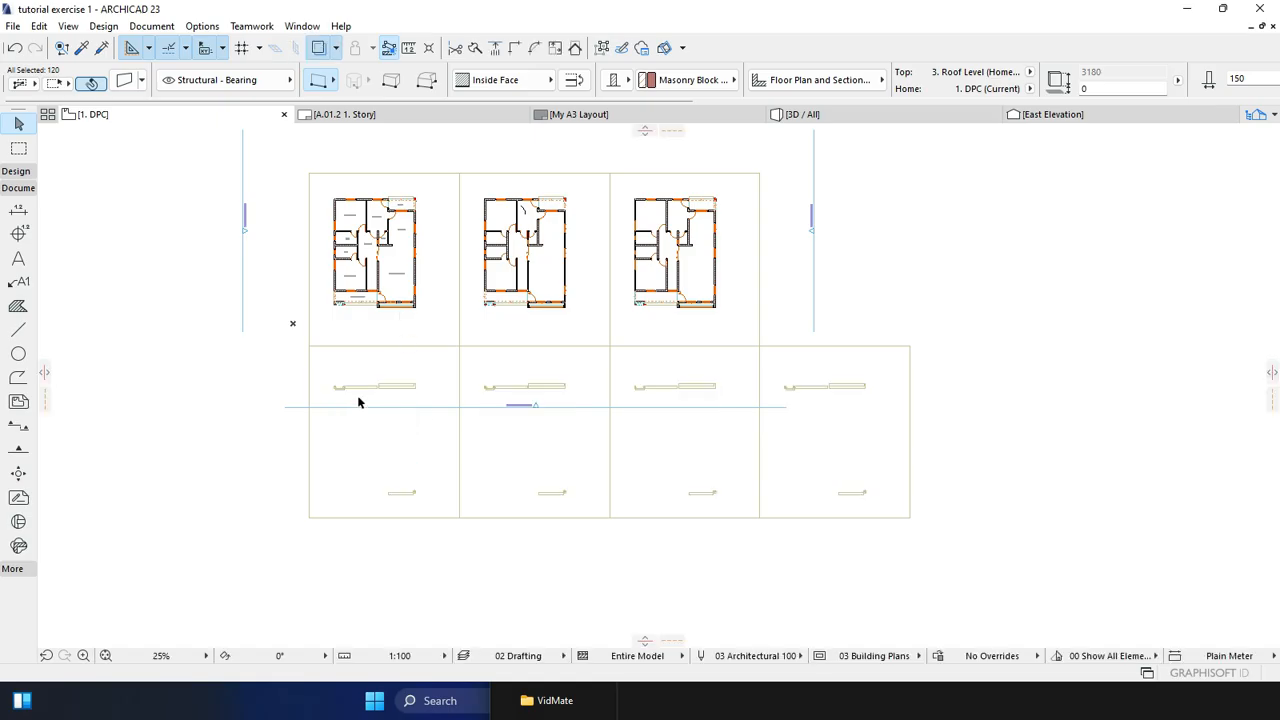
scroll(393, 390, "down", 1)
middle_click_drag(399, 394, 404, 356)
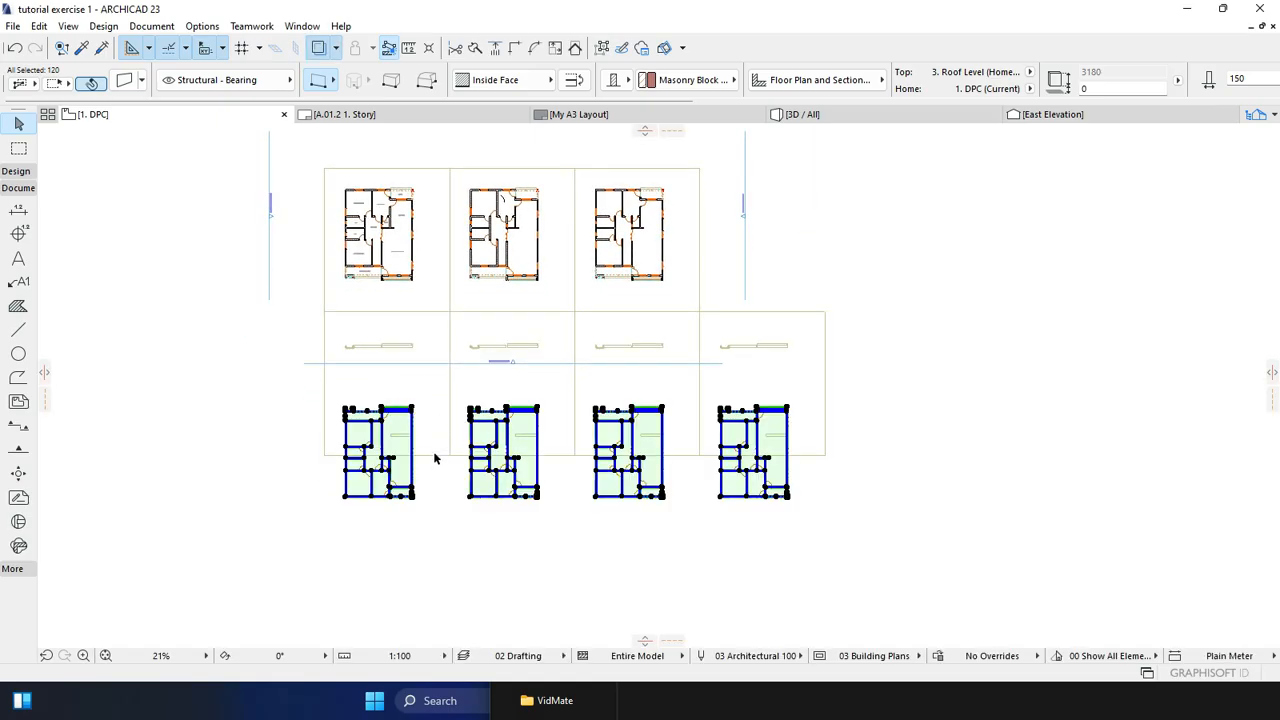
scroll(435, 458, "up", 2)
left_click(319, 48)
scroll(380, 458, "up", 2)
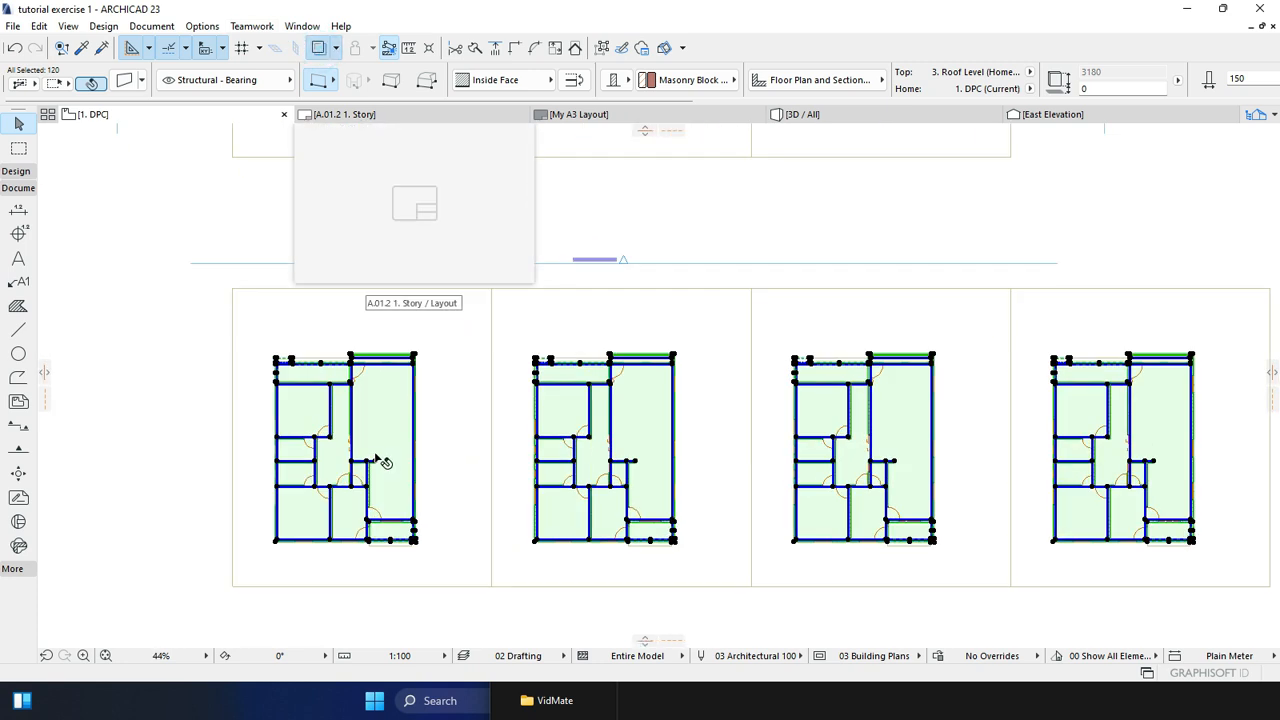
scroll(376, 456, "up", 2)
left_click(321, 273)
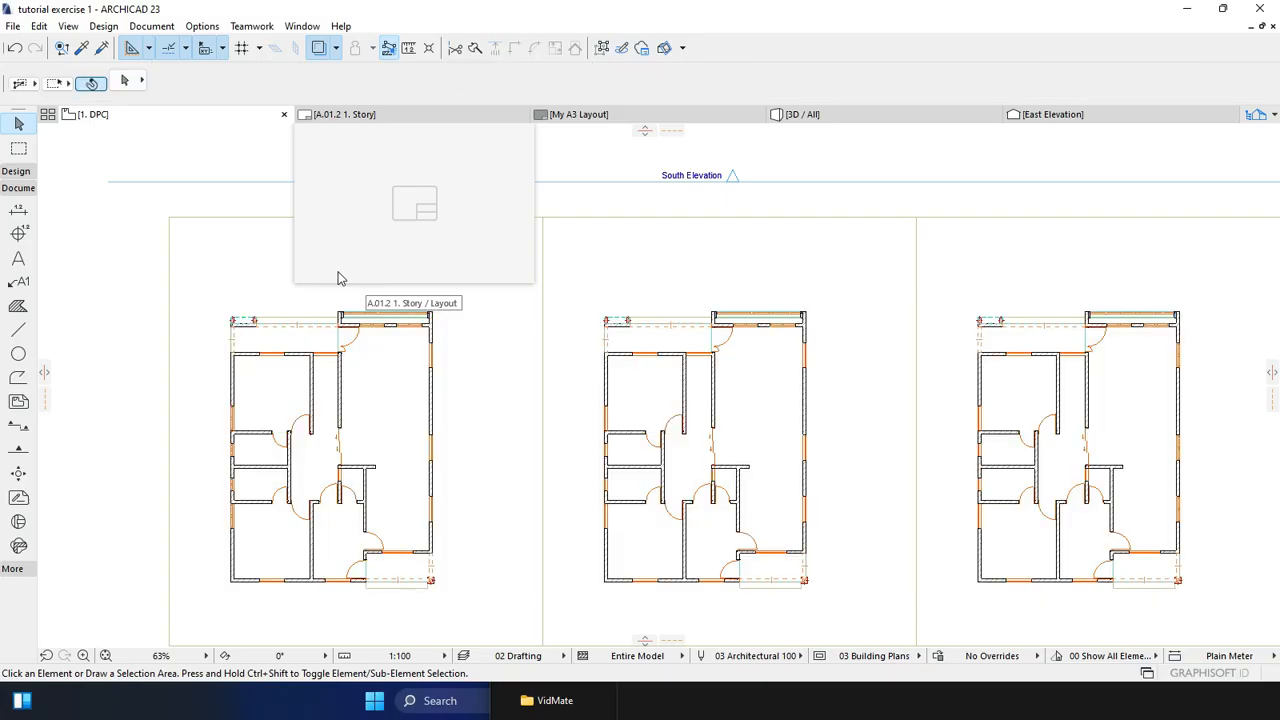
Activate the Roof tool and review the home story options in its default settings without changing them
left_click(16, 172)
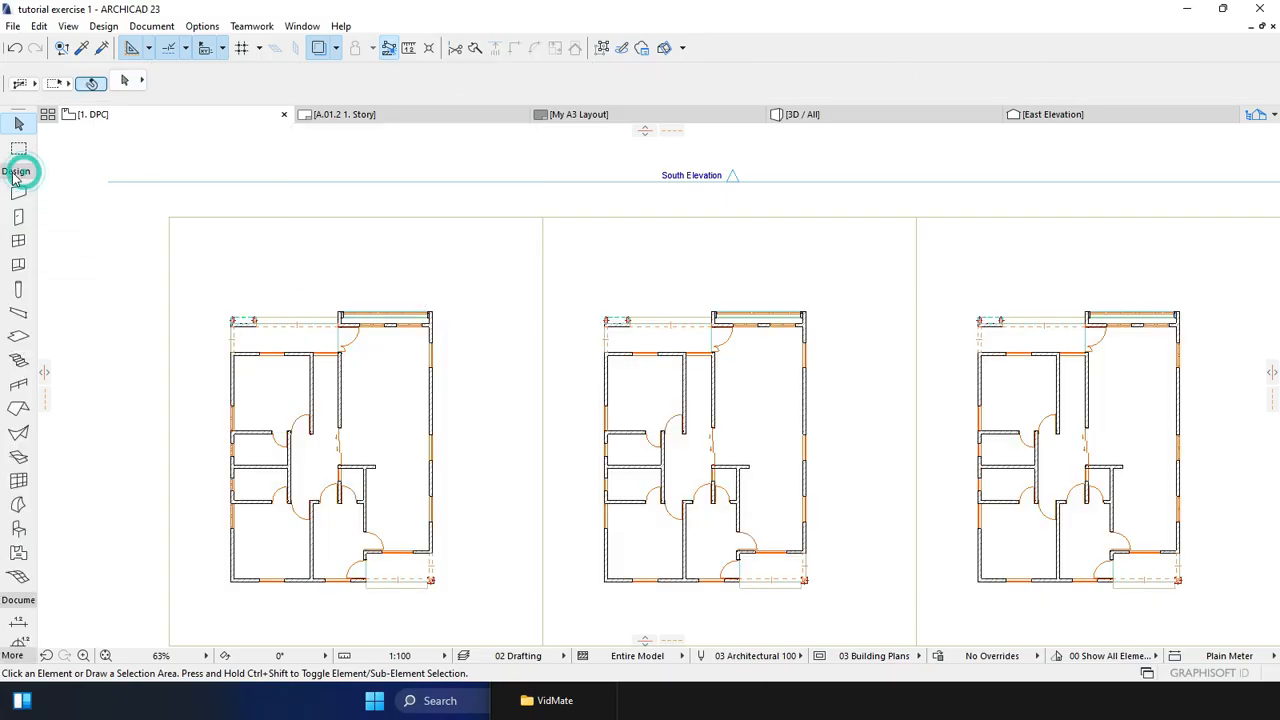
left_click(18, 408)
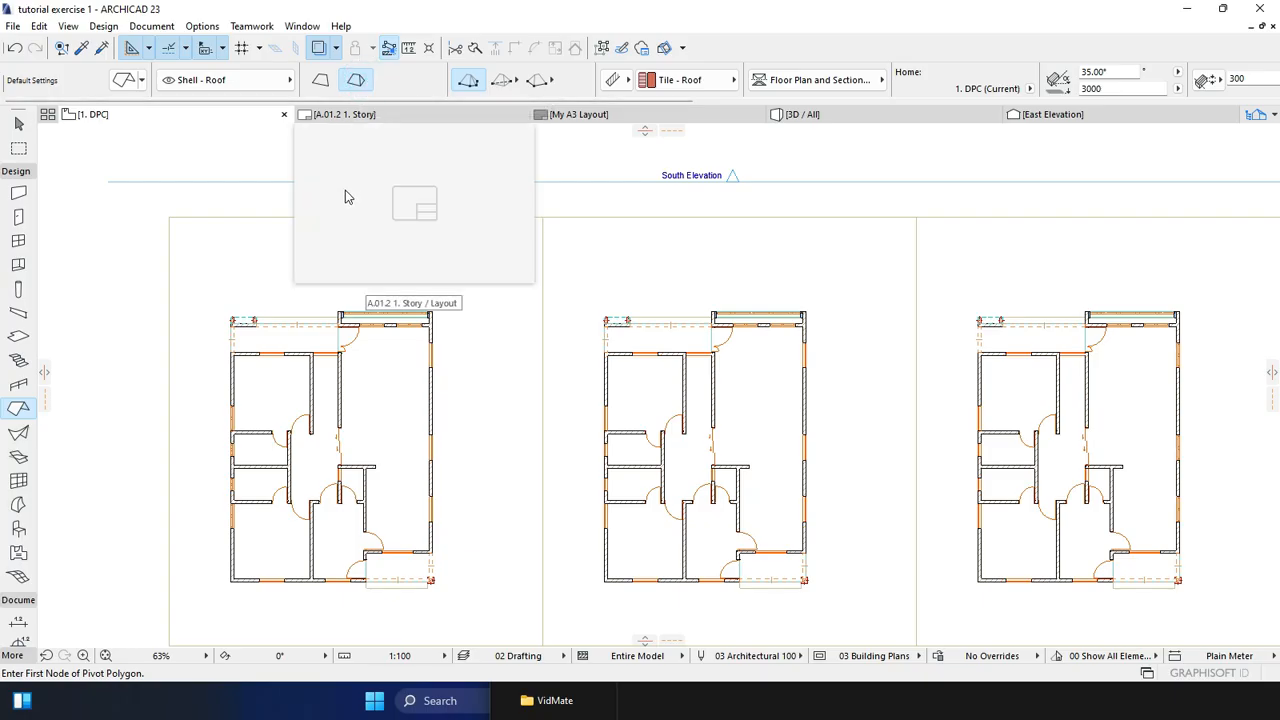
left_click(122, 81)
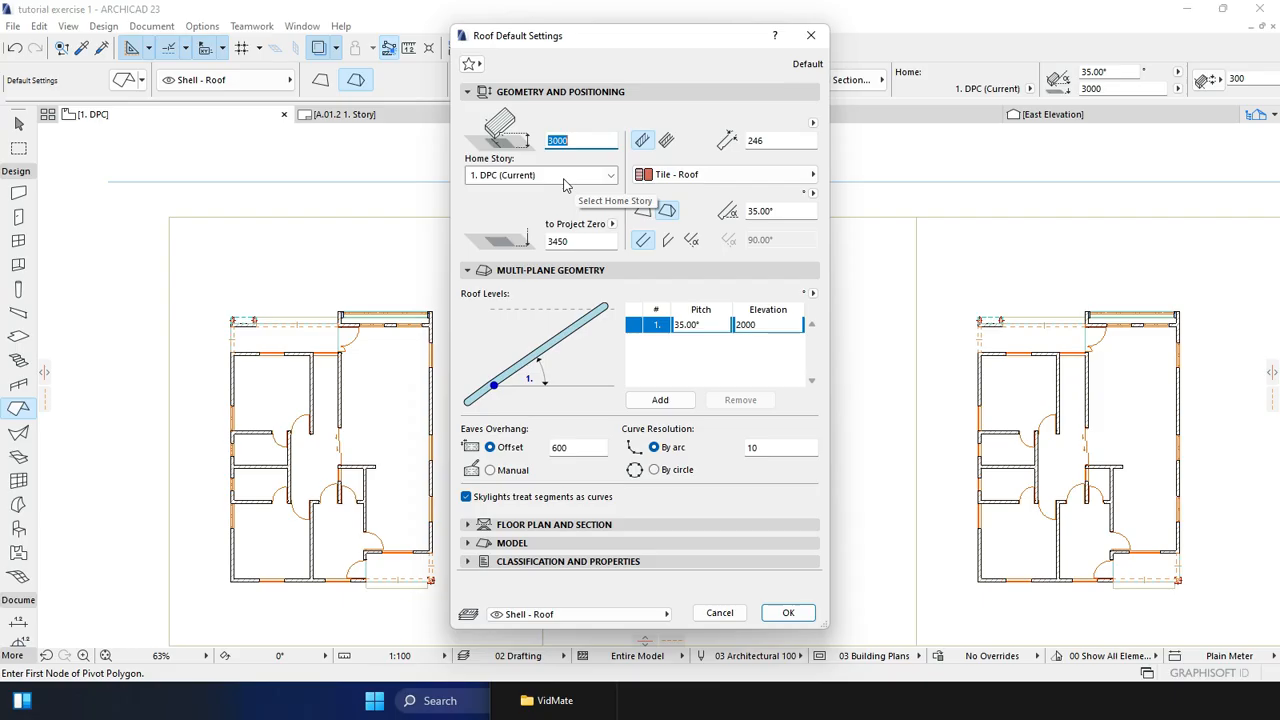
left_click(576, 178)
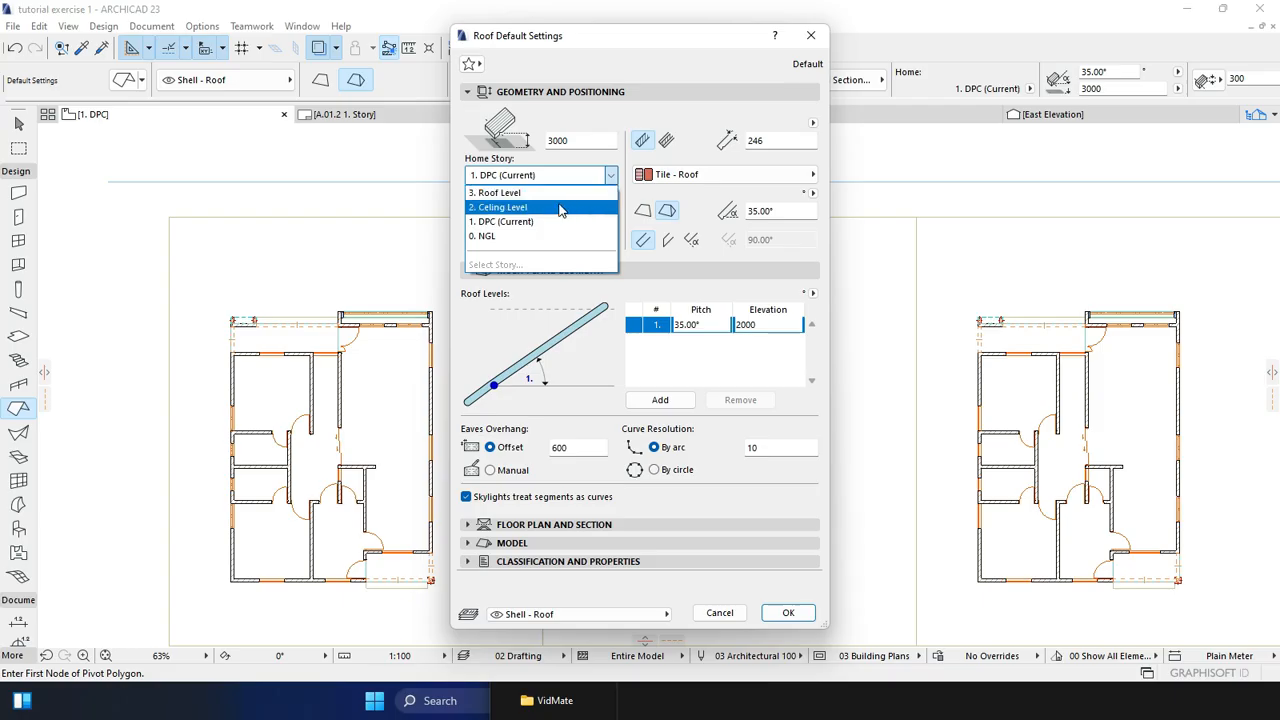
left_click(596, 139)
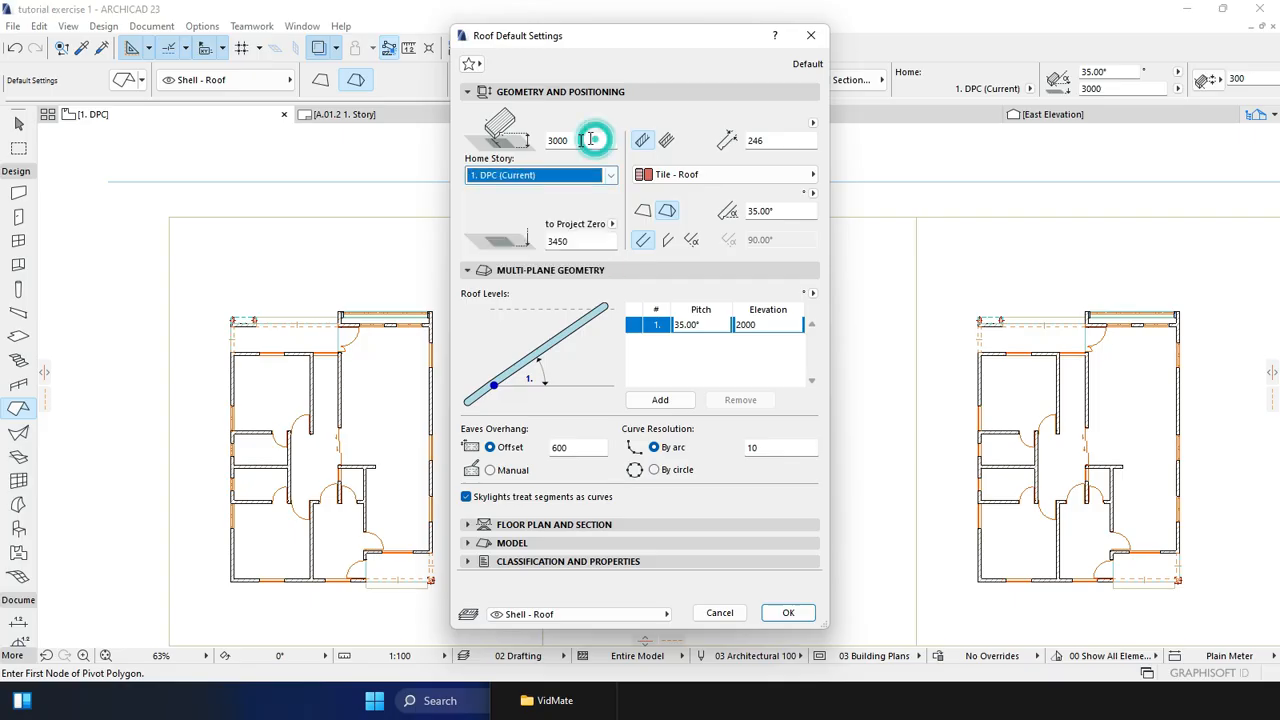
left_click(518, 177)
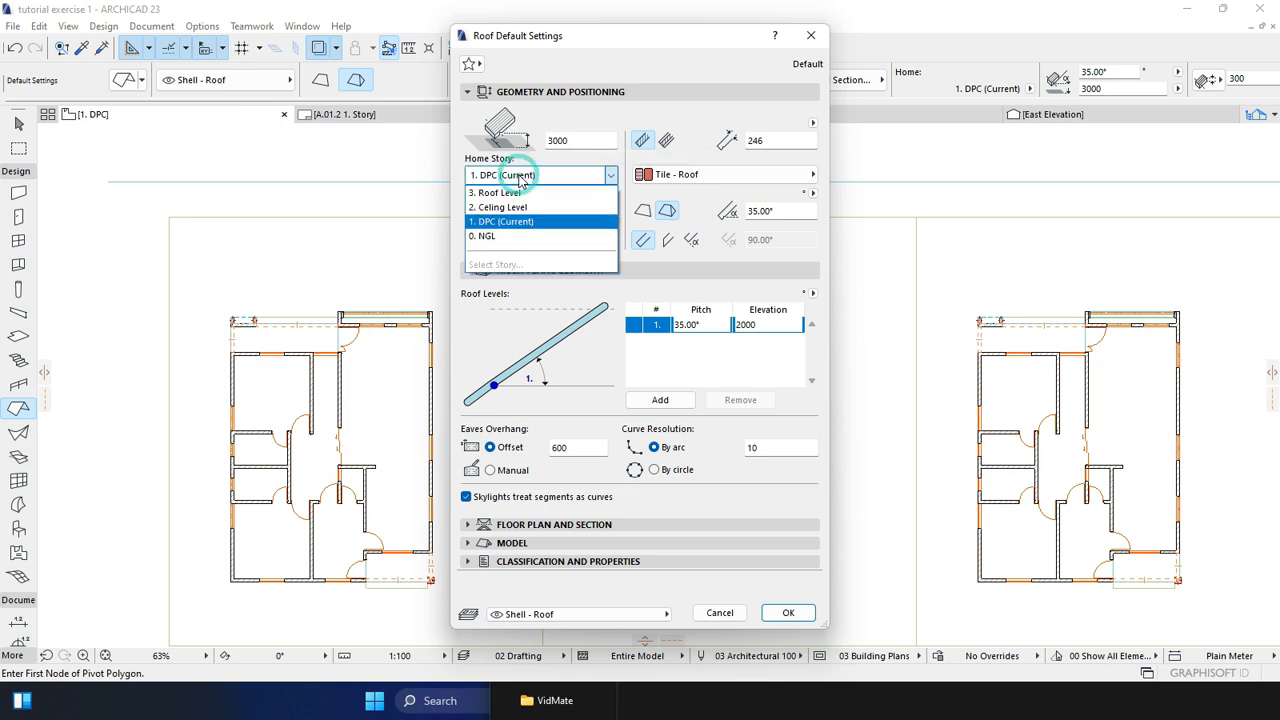
left_click(385, 175)
left_click(811, 37)
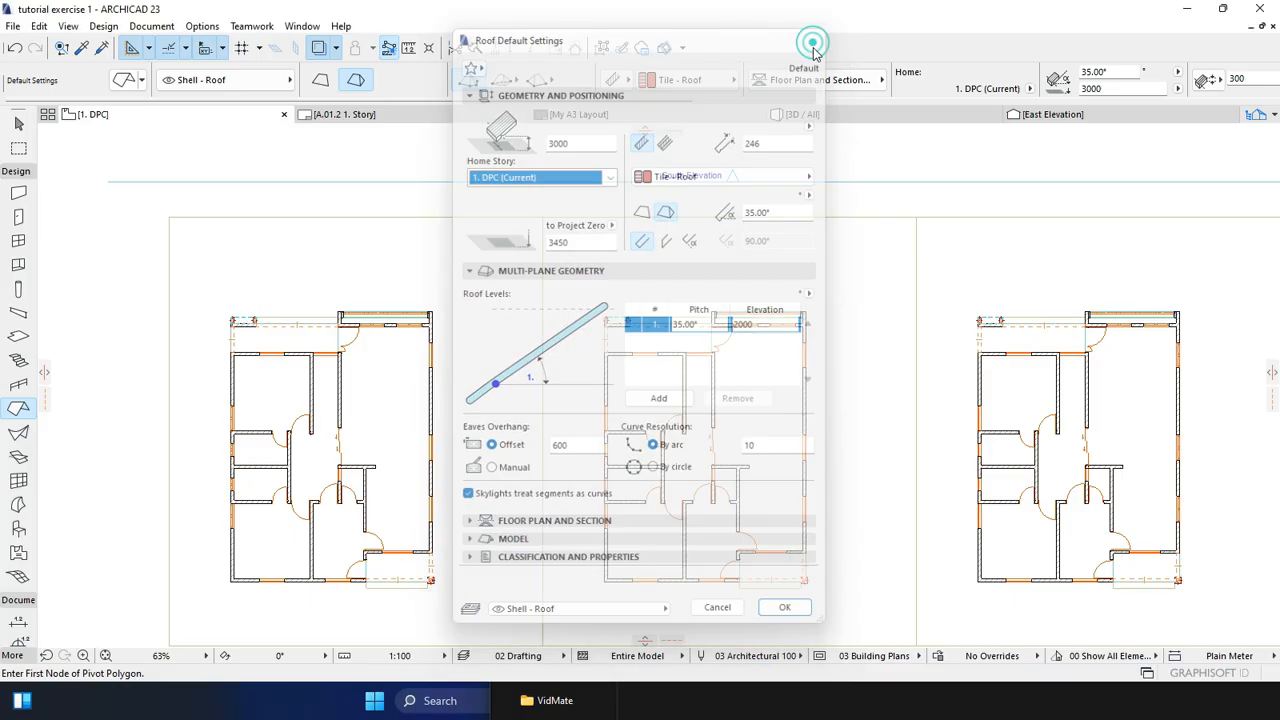
Examine the story levels and the height at which the existing roof starts in the East Elevation
left_click(1098, 116)
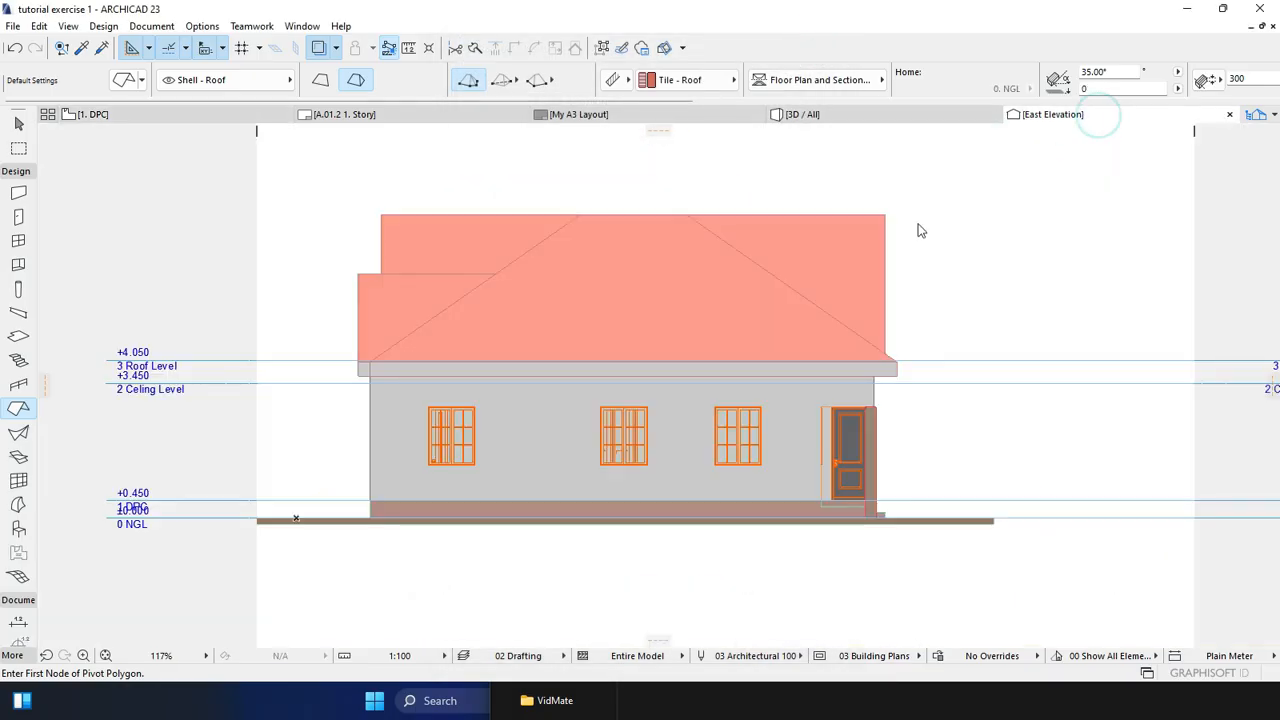
scroll(120, 390, "up", 3)
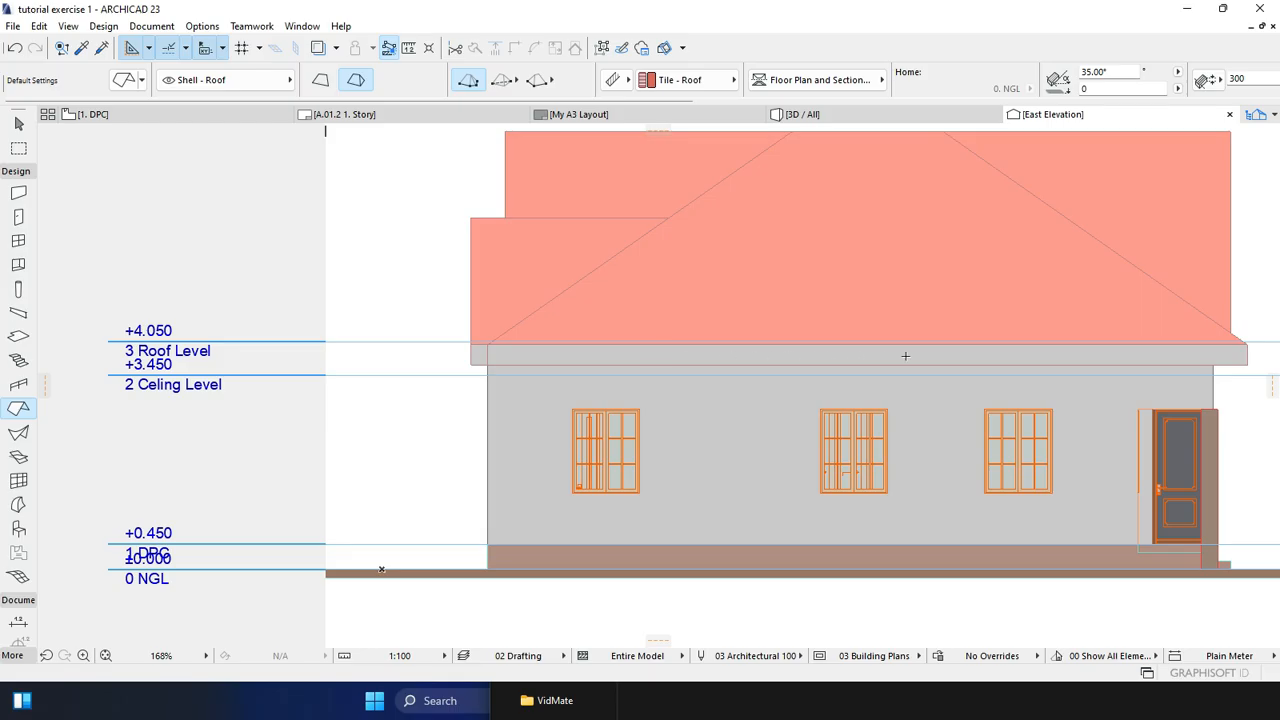
mouse_move(215, 108)
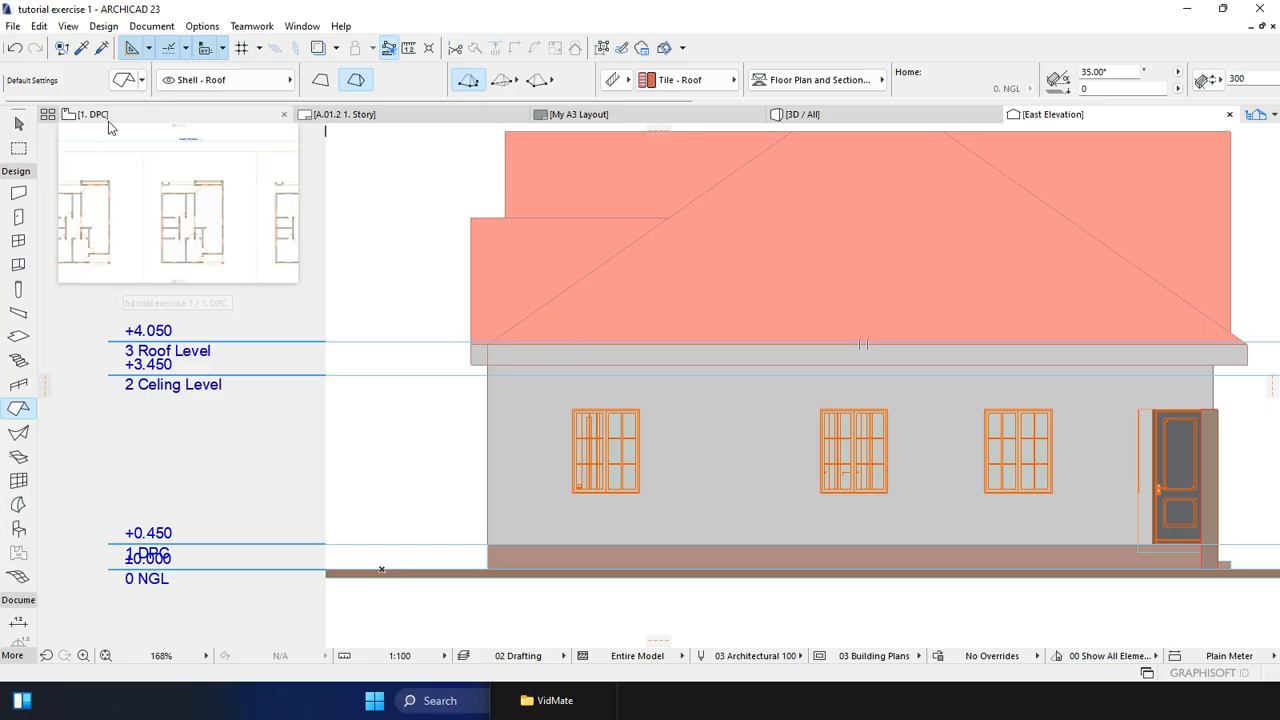
left_click(125, 85)
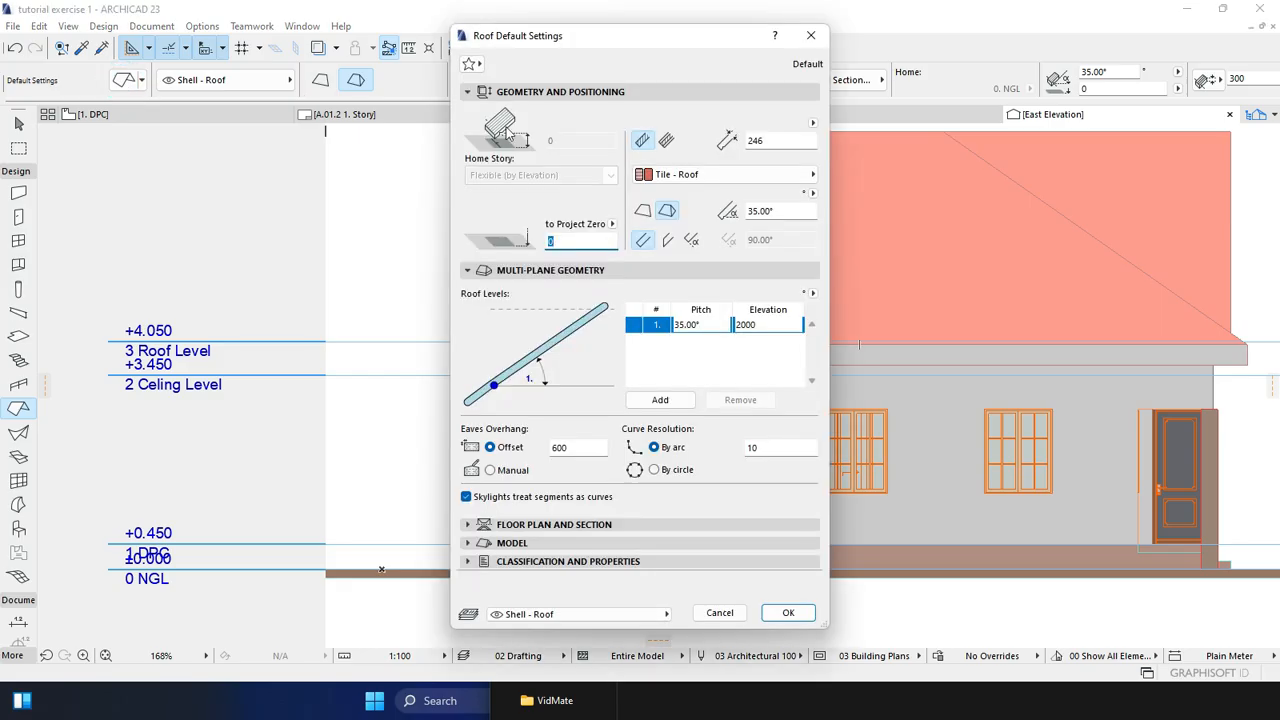
key("Escape")
Return to the DPC floor plan and open the Roof tool's default settings
left_click(233, 123)
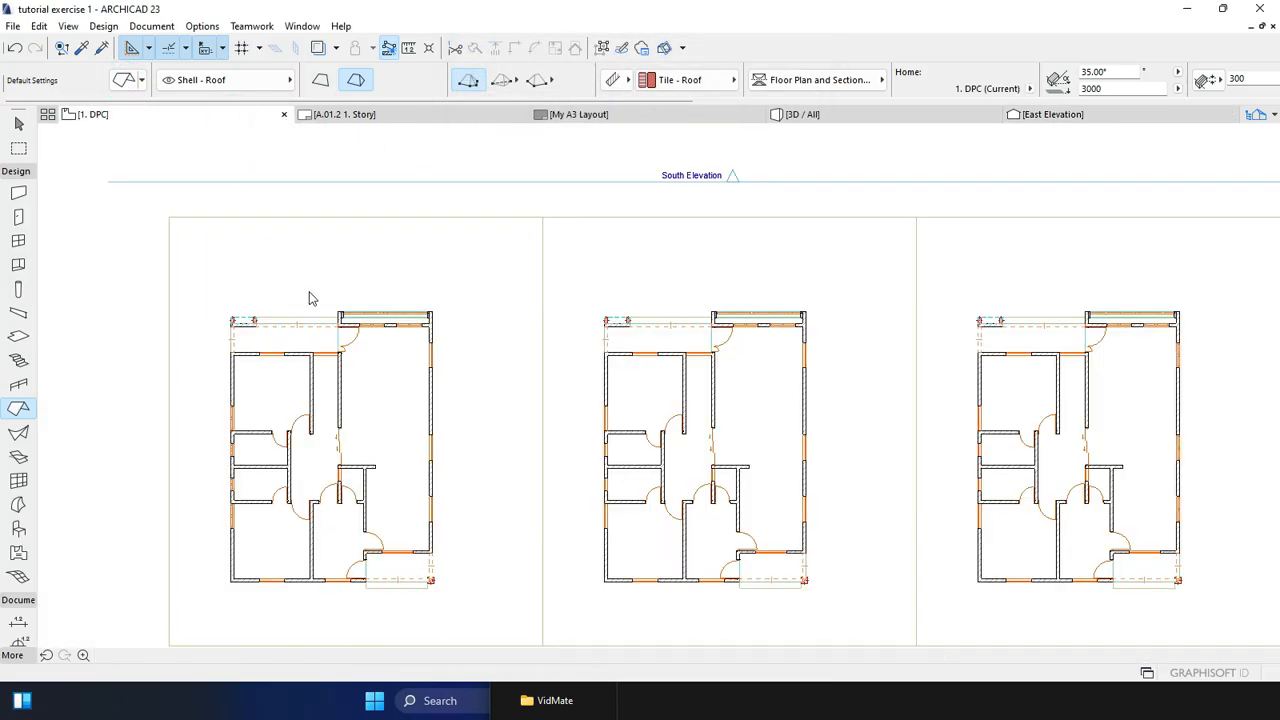
left_click(122, 81)
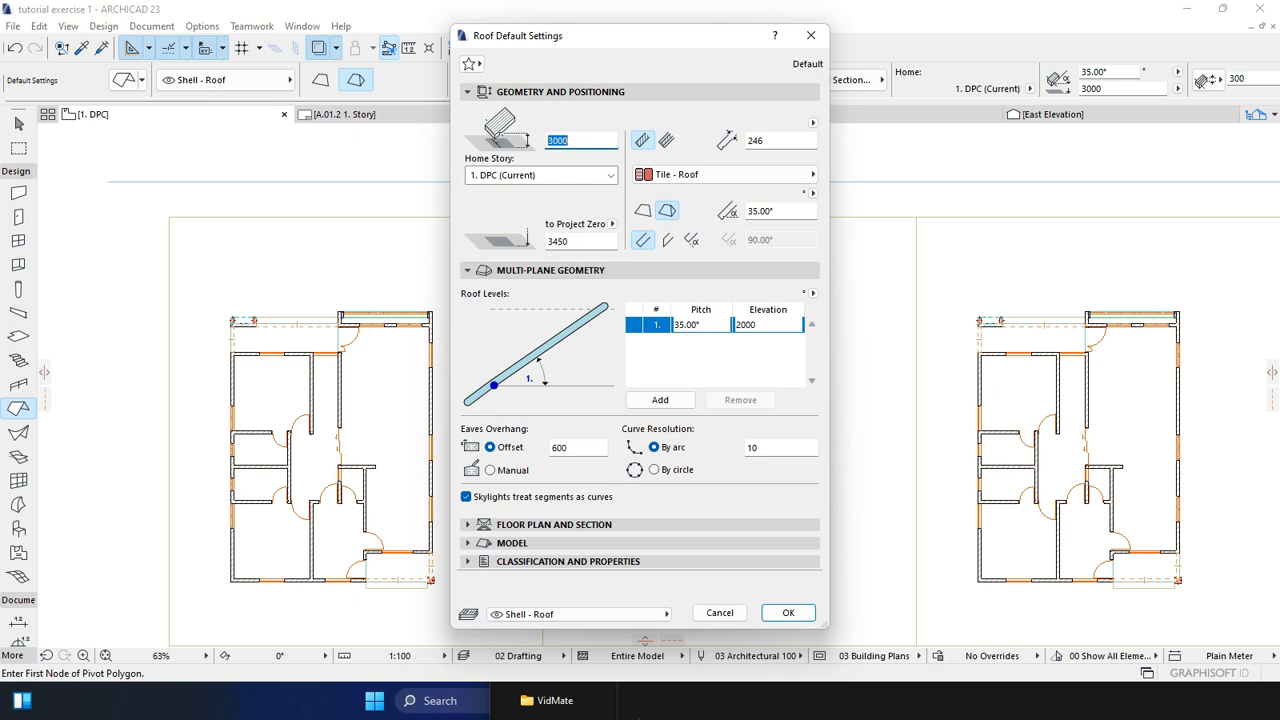
left_click(275, 695)
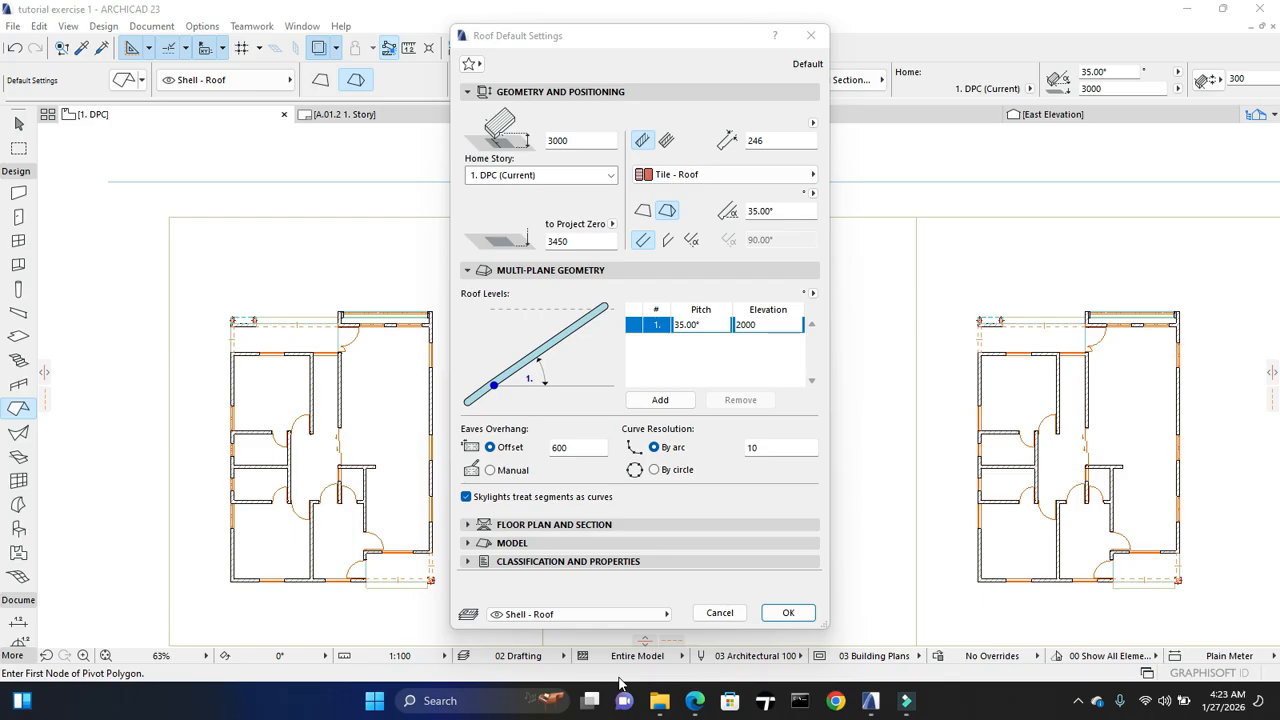
key("super")
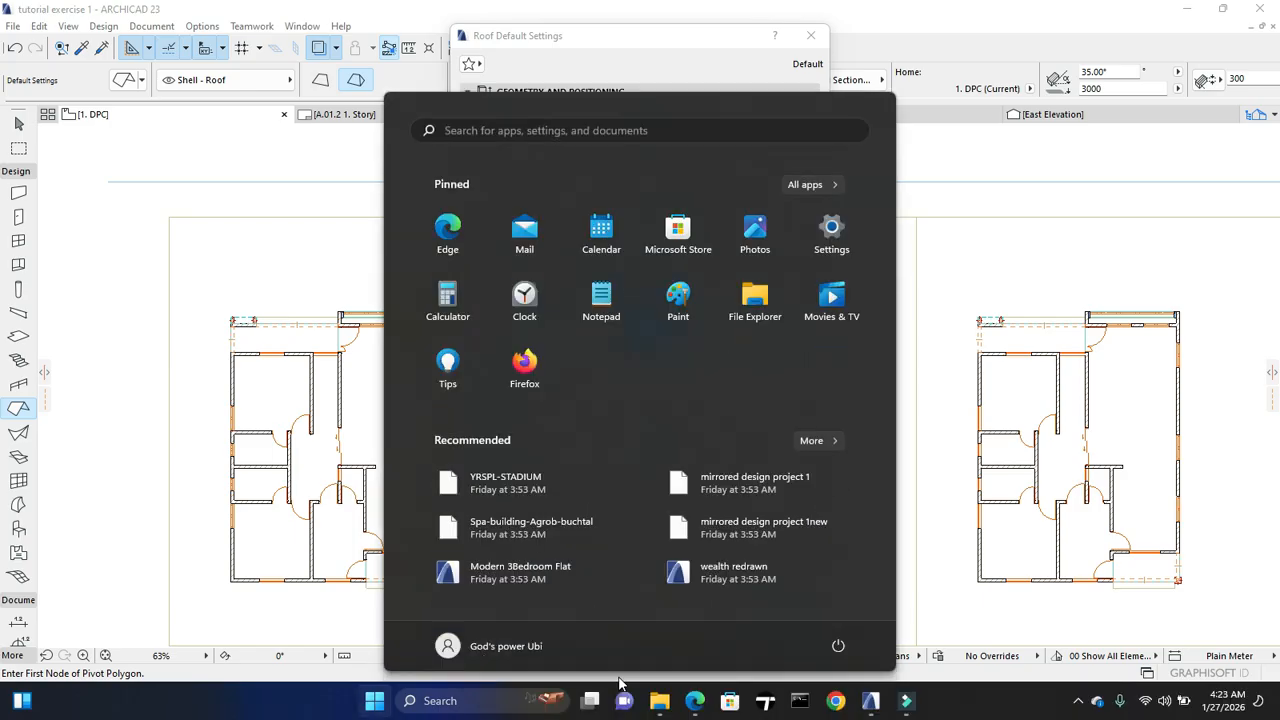
type("wha")
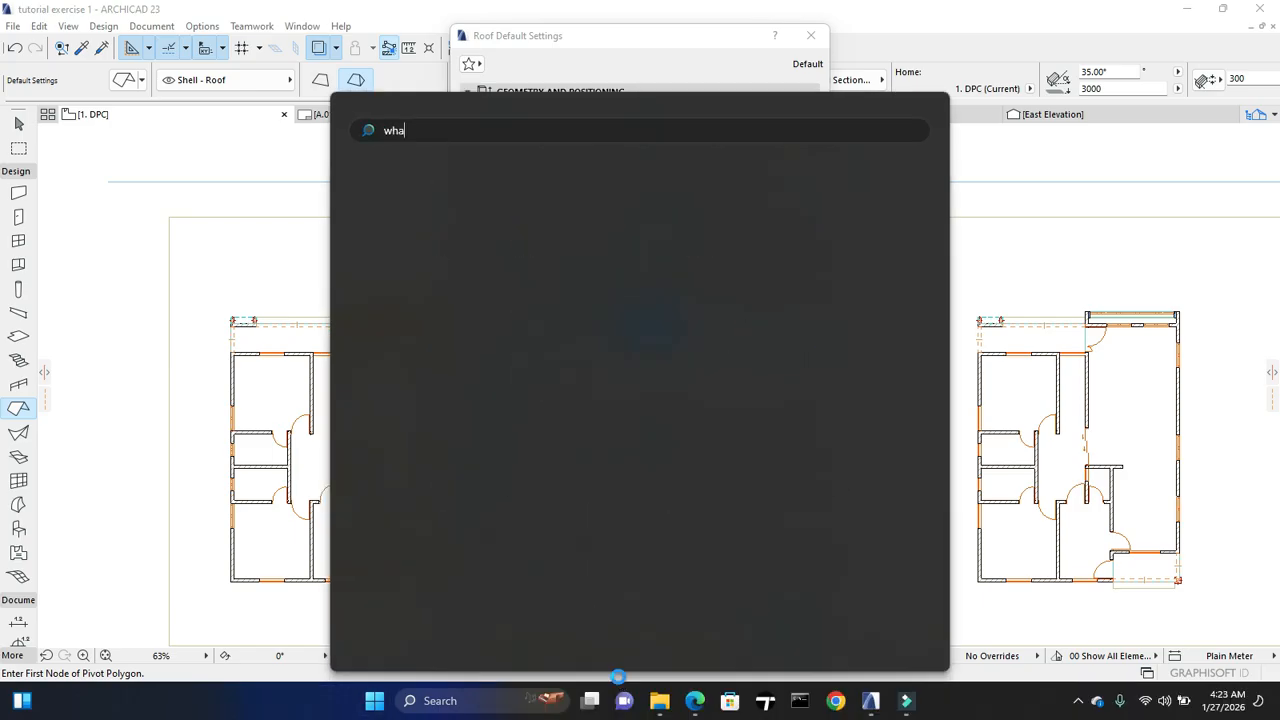
key("Escape")
key("Escape")
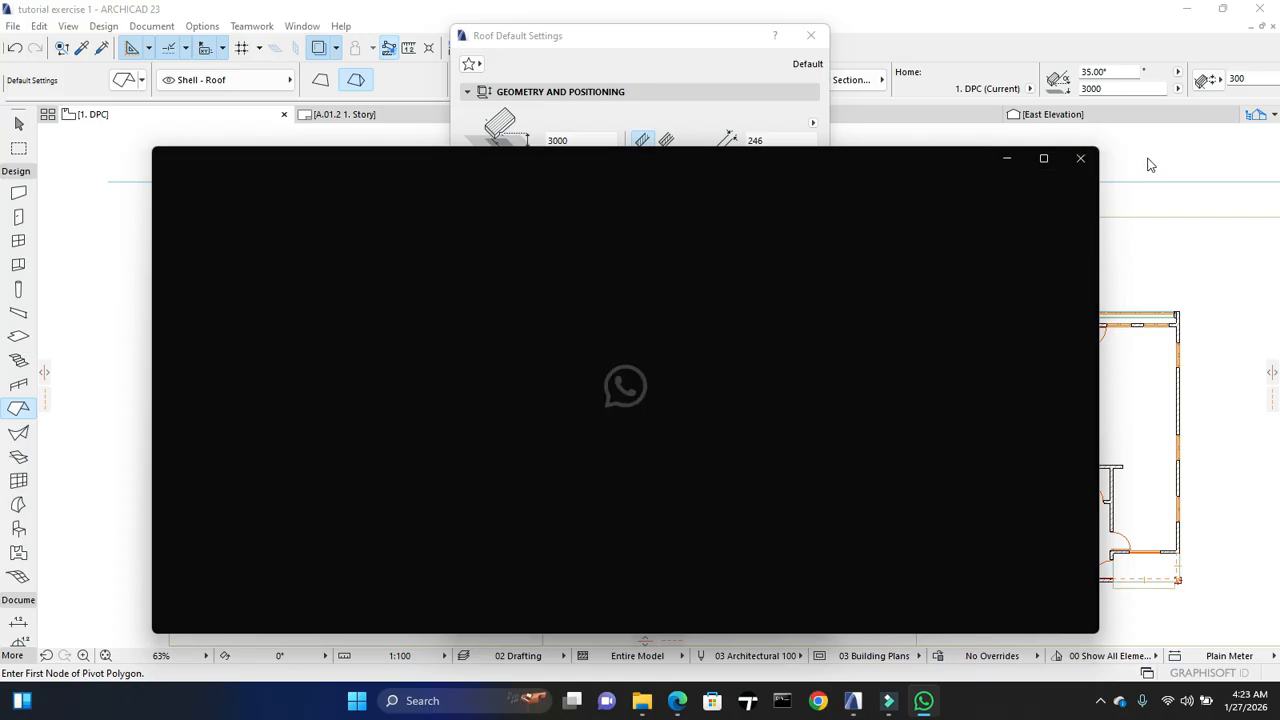
left_click(1143, 164)
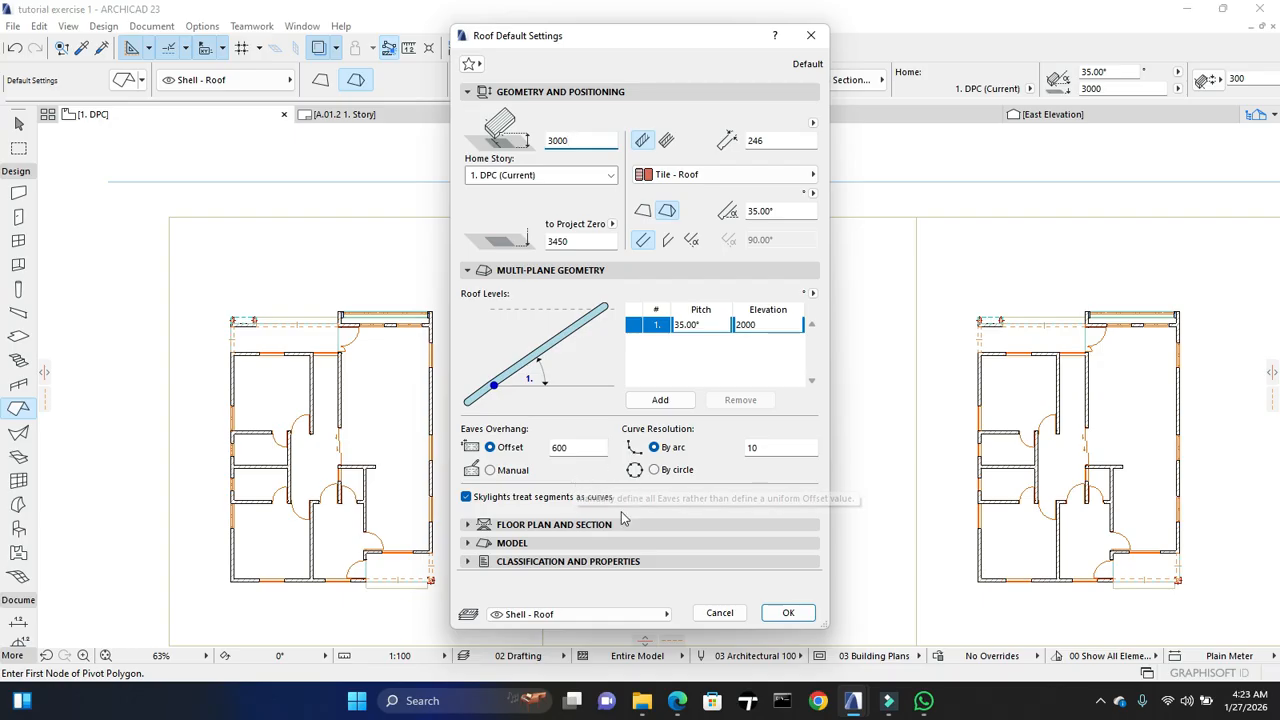
Set the default roof edge angle to vertical, keeping the multi-plane geometry, and accept the roof defaults
left_click(530, 524)
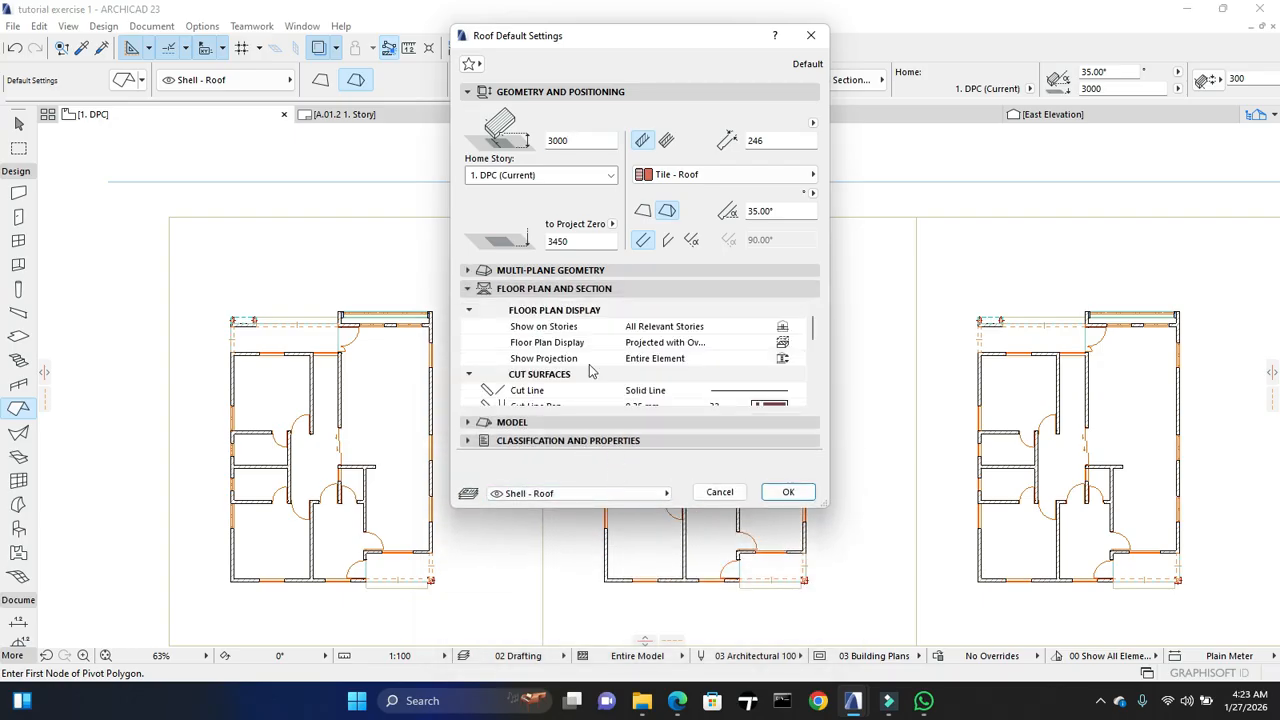
left_click(654, 268)
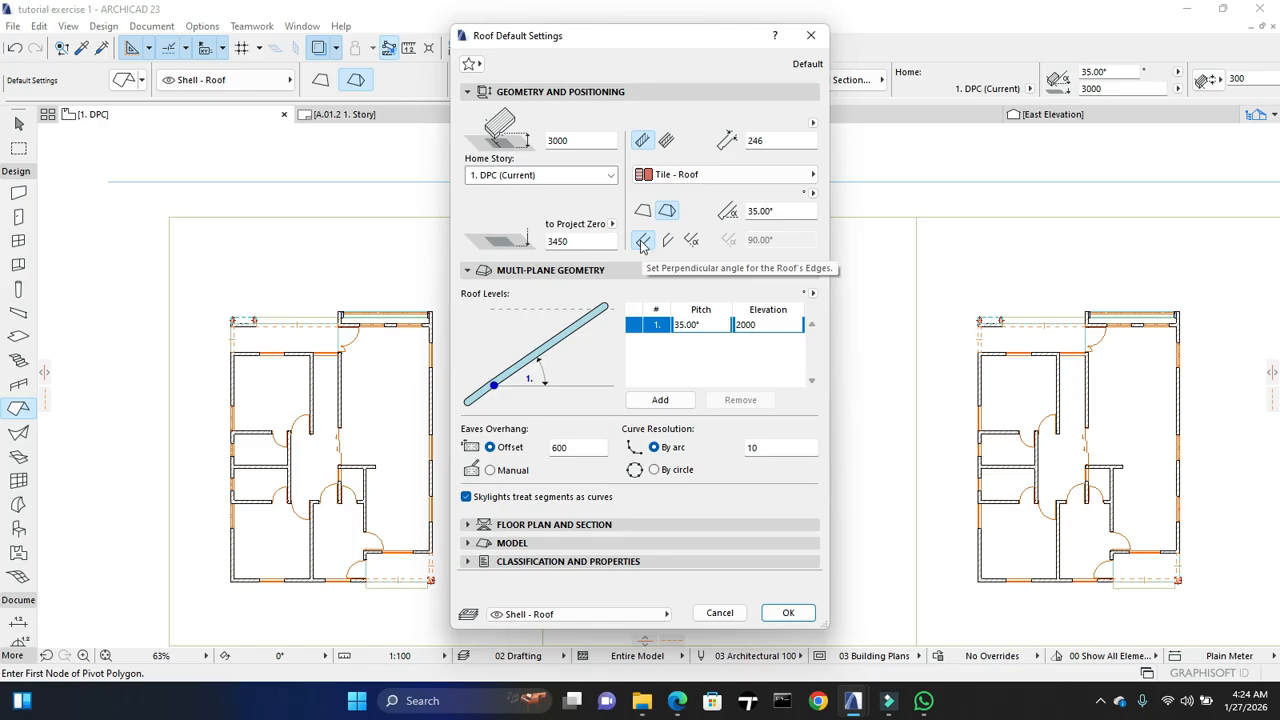
left_click(666, 242)
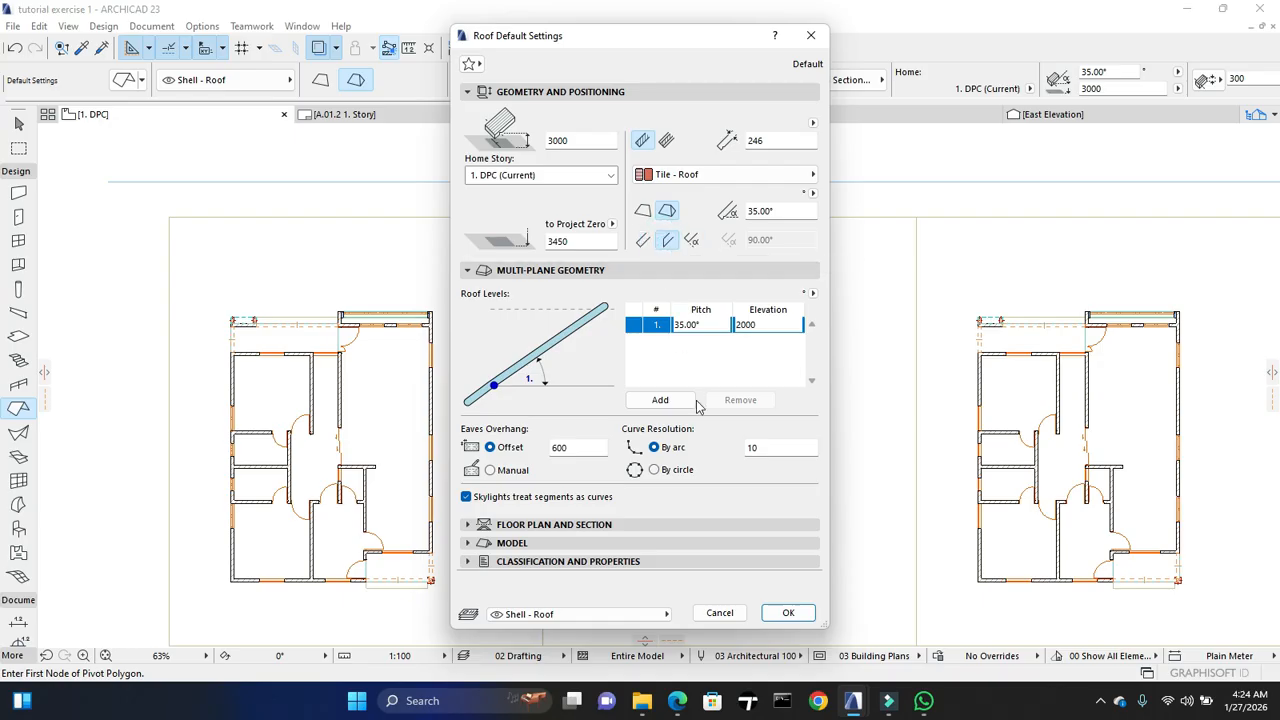
left_click(788, 614)
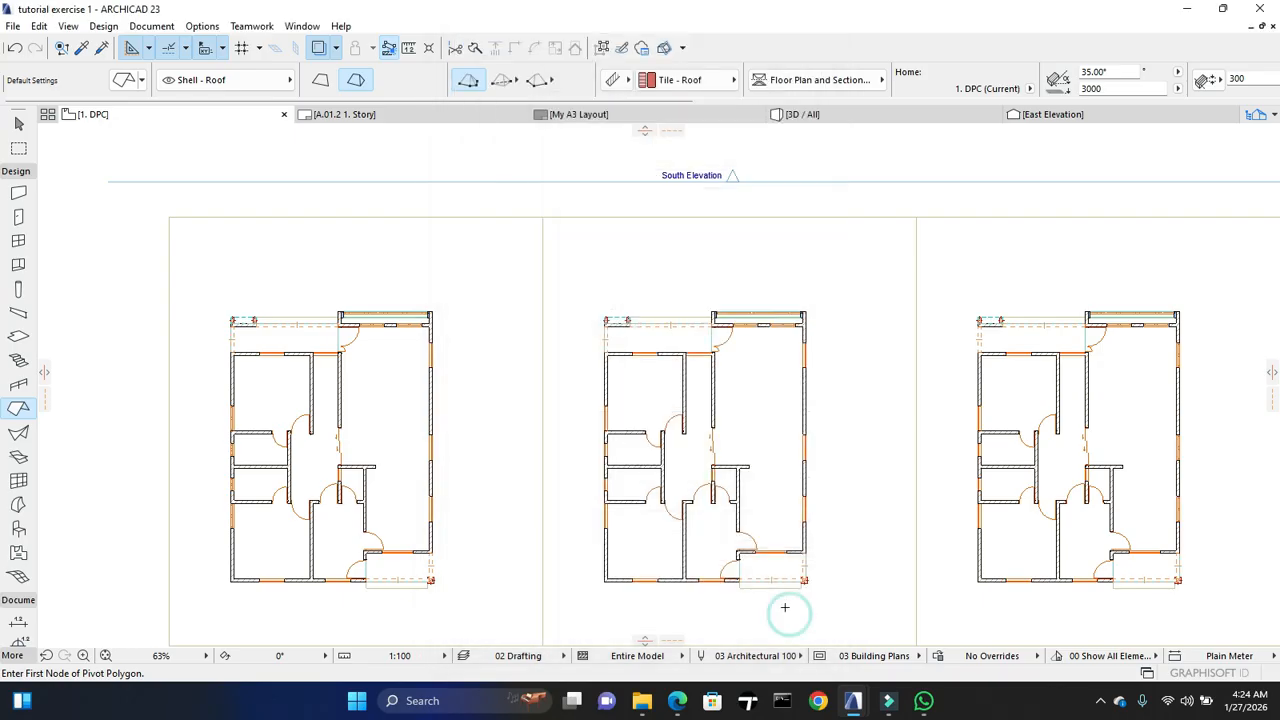
Draw a rectangular multi-plane hip roof around the outer corners of the first roofless house on the DPC floor plan
middle_click_drag(463, 436, 509, 420)
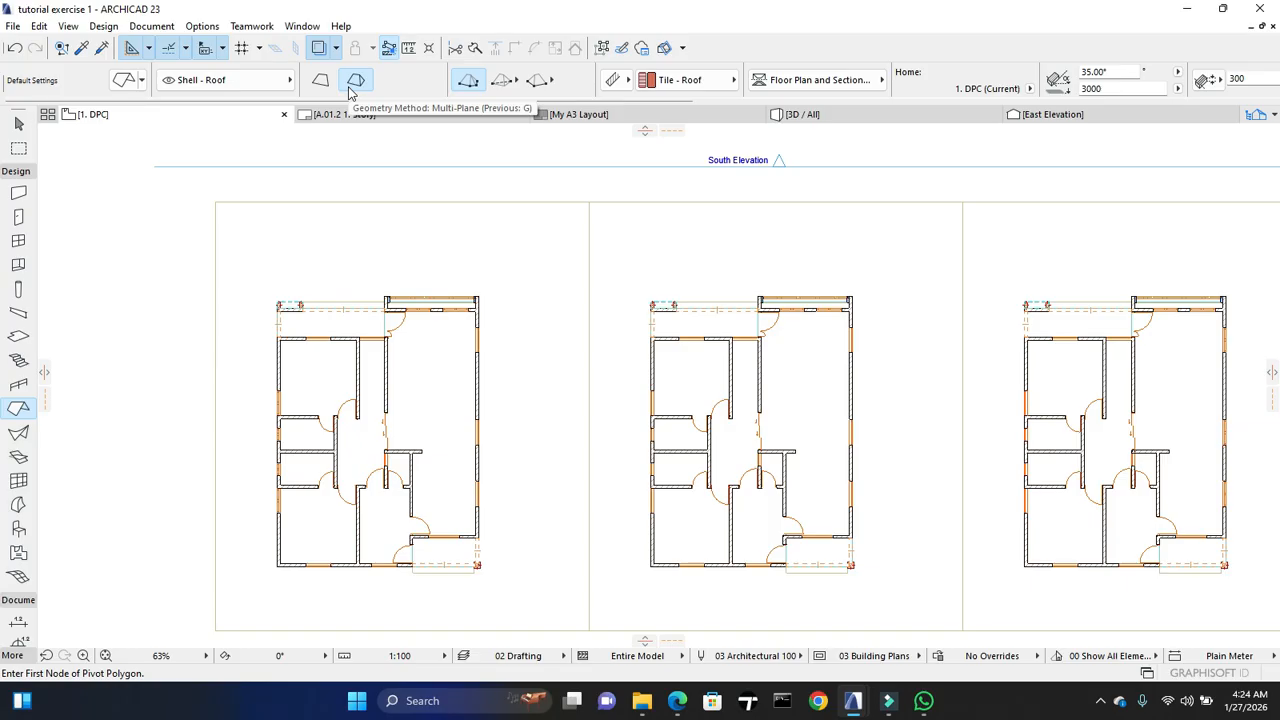
left_click(277, 566)
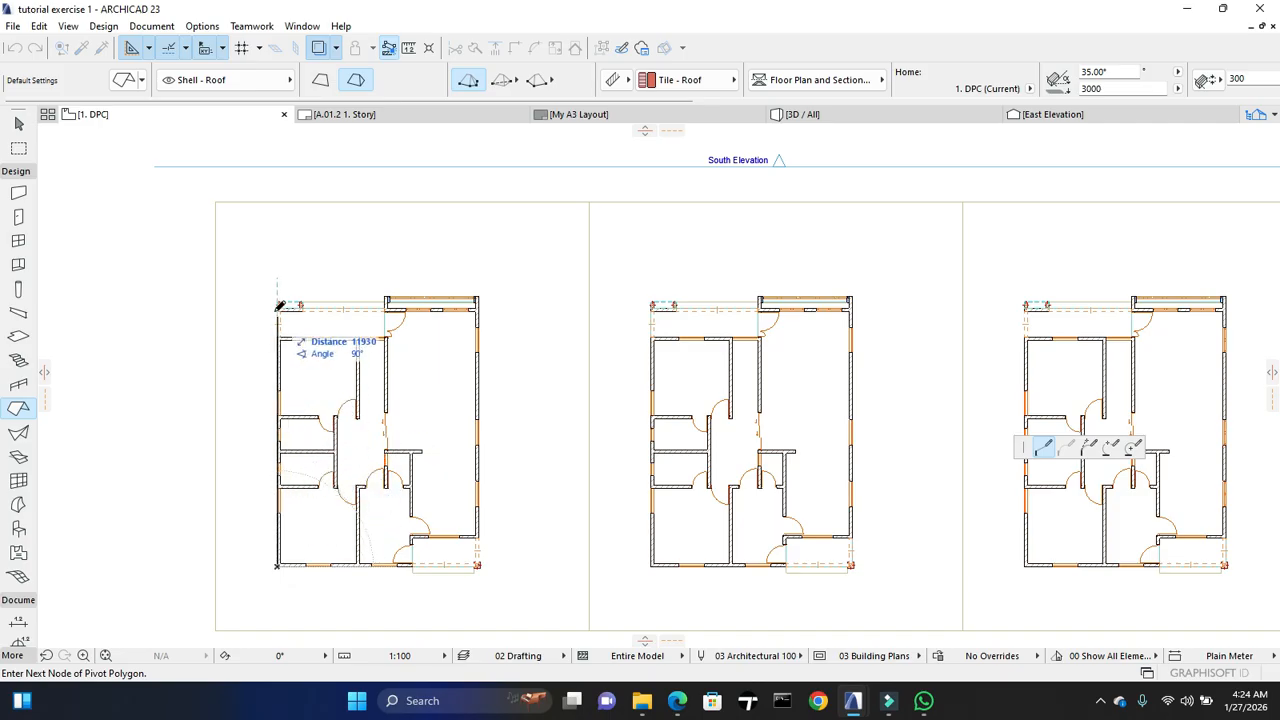
scroll(272, 292, "up", 3)
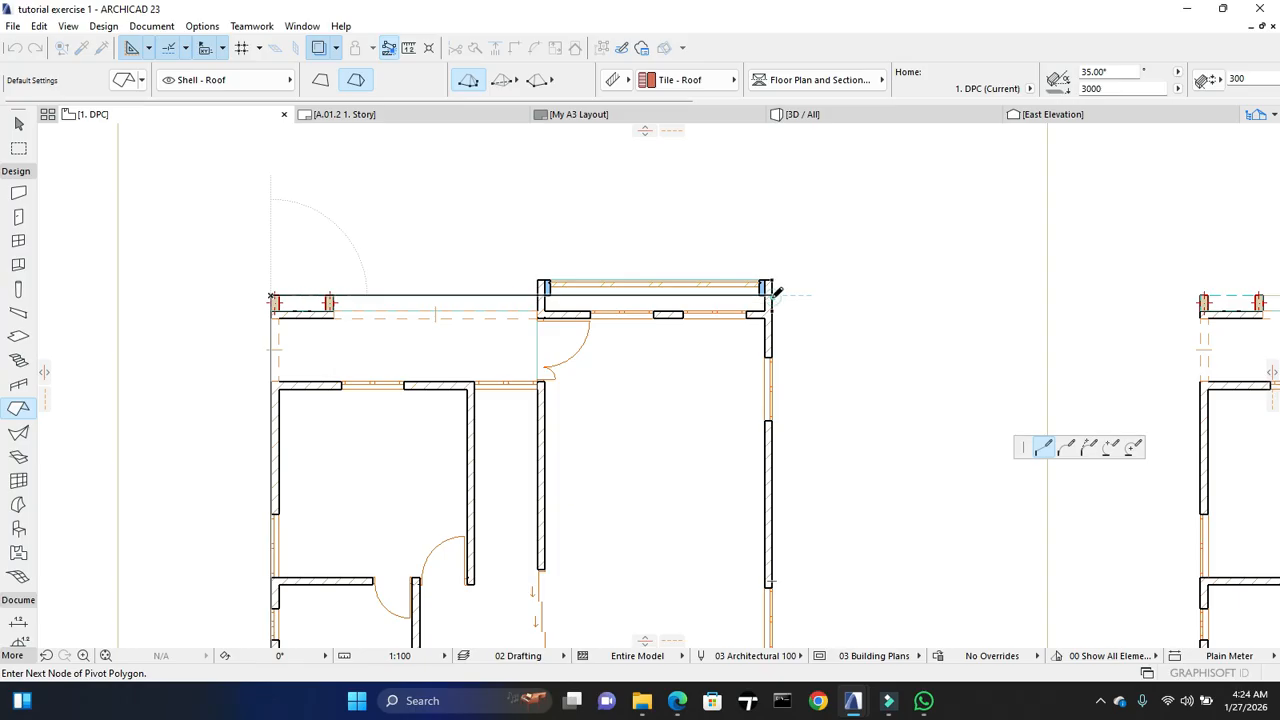
scroll(749, 363, "down", 2)
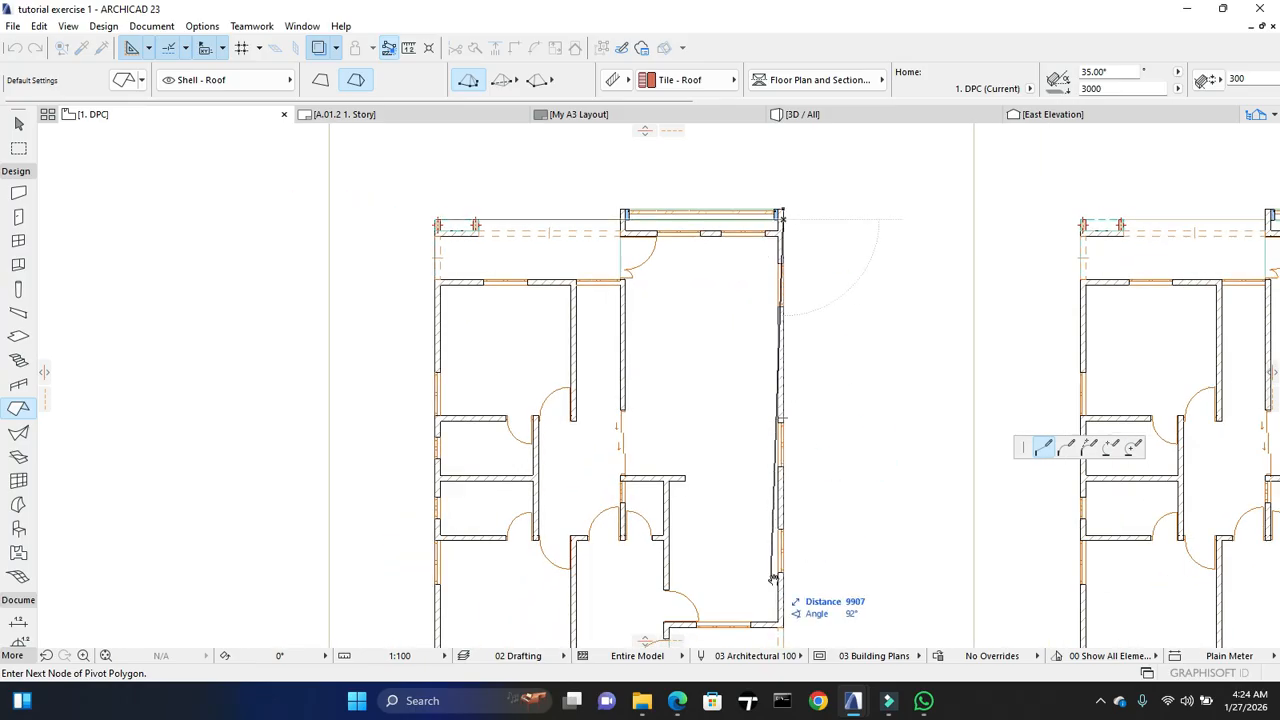
middle_click_drag(773, 580, 768, 458)
scroll(794, 550, "up", 3)
left_click(762, 548)
left_click(167, 549)
scroll(210, 530, "down", 2)
middle_click_drag(400, 377, 438, 390)
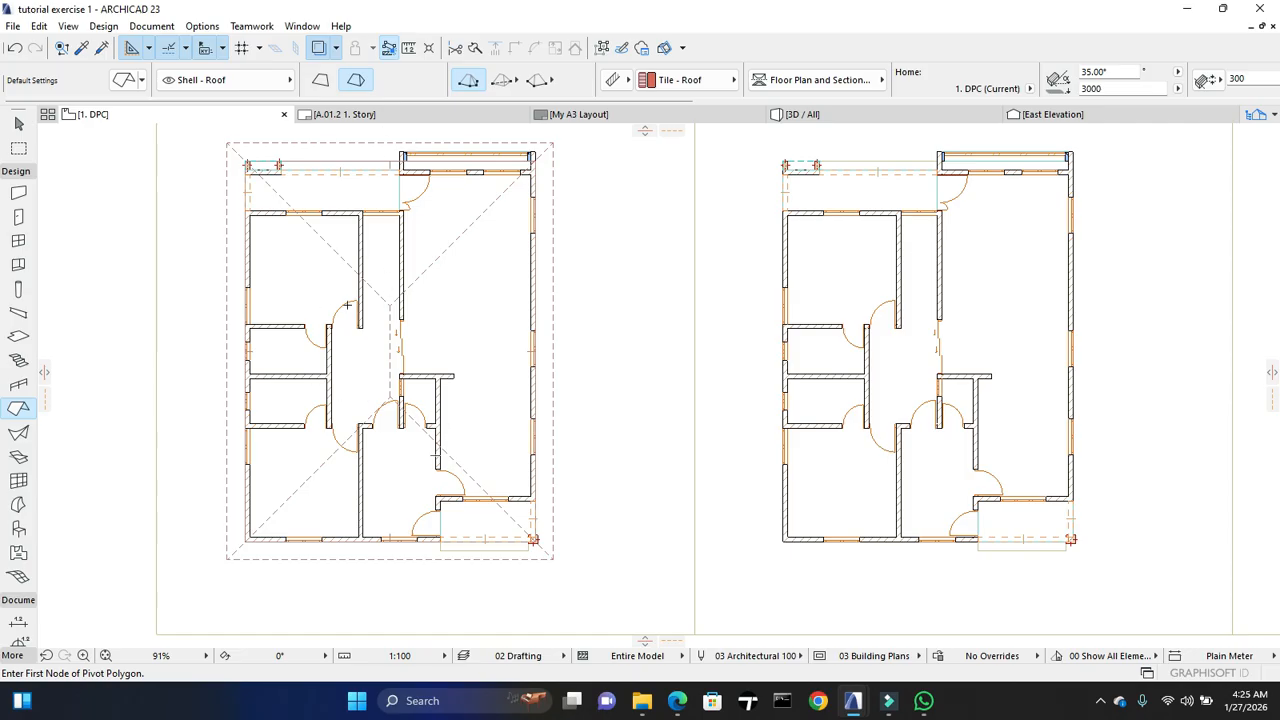
Examine the new hip roof up close in the 3D view and leave the Roof tool
left_click(856, 118)
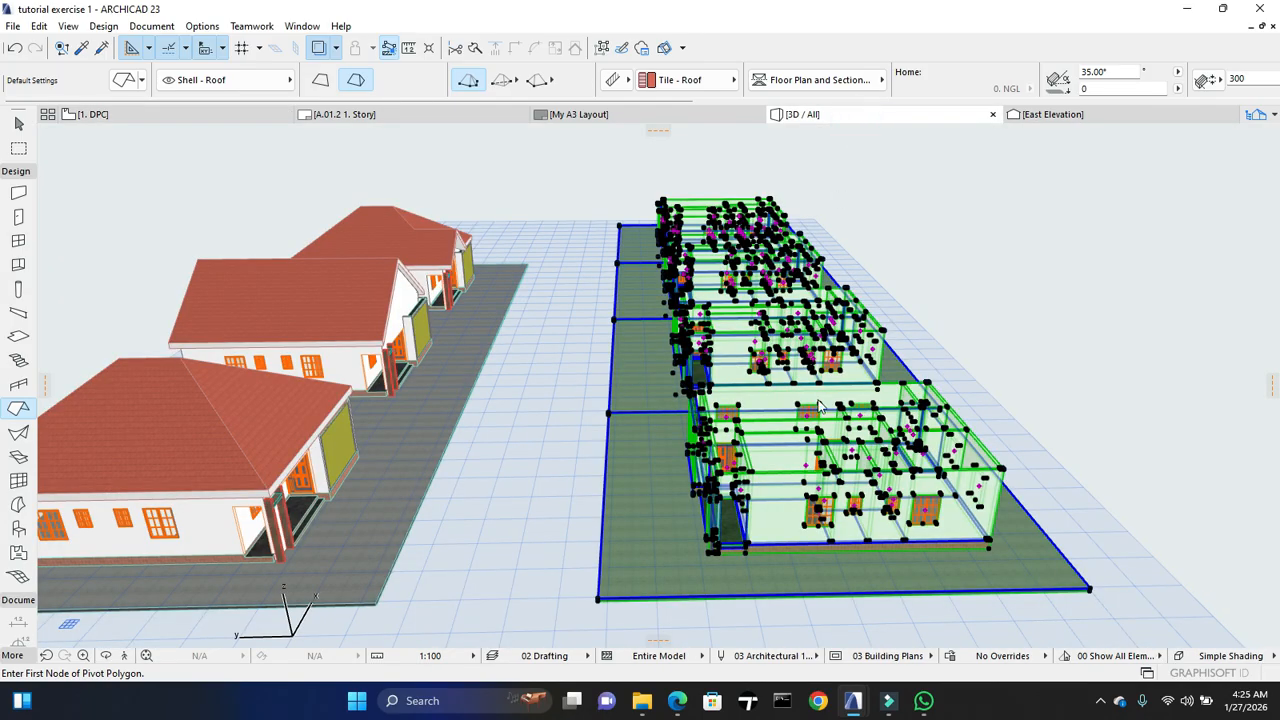
scroll(911, 453, "up", 4)
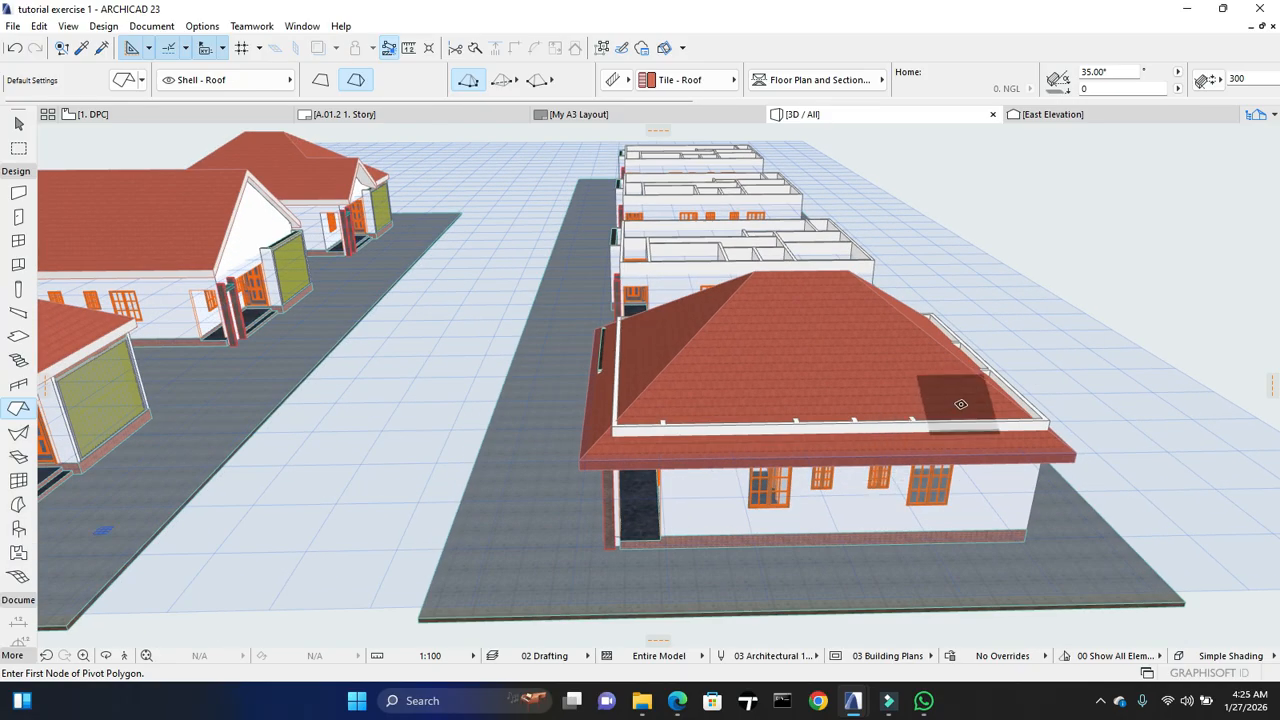
key("Escape")
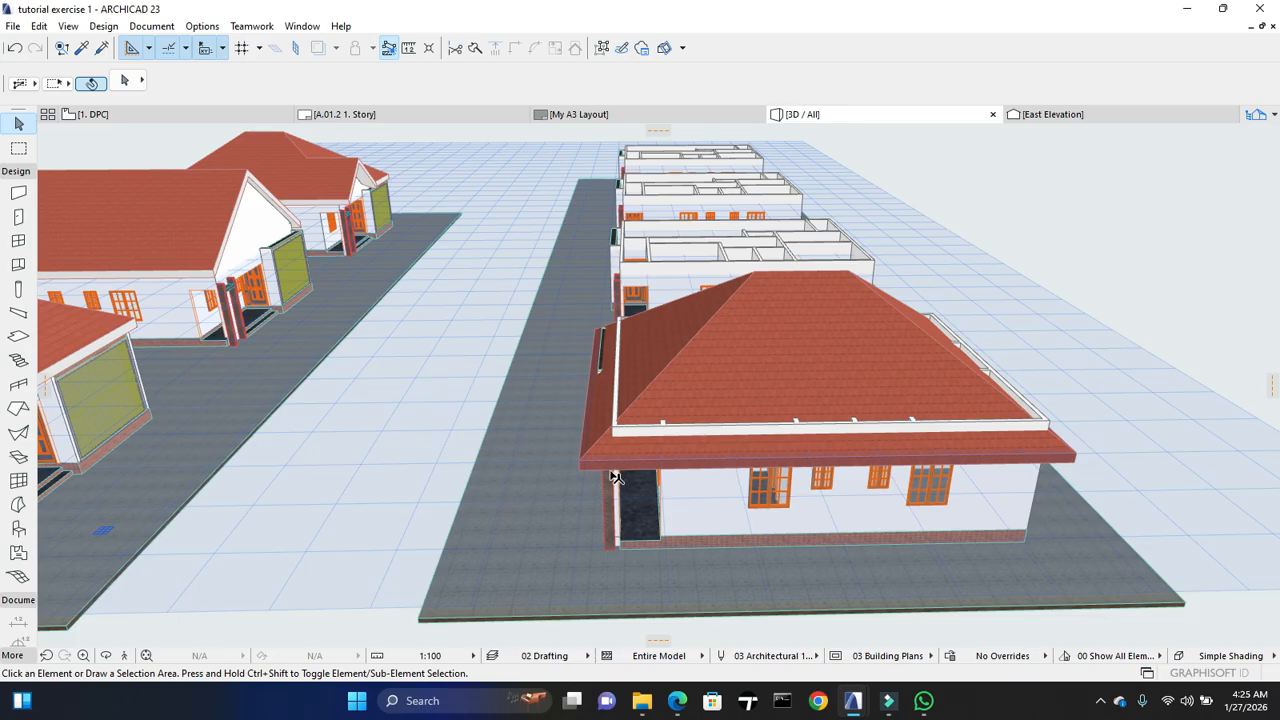
scroll(614, 477, "up", 1)
Set the new hip roof's home story to 3. Roof Level with a base offset of 0, and clear the selection
left_click(634, 465)
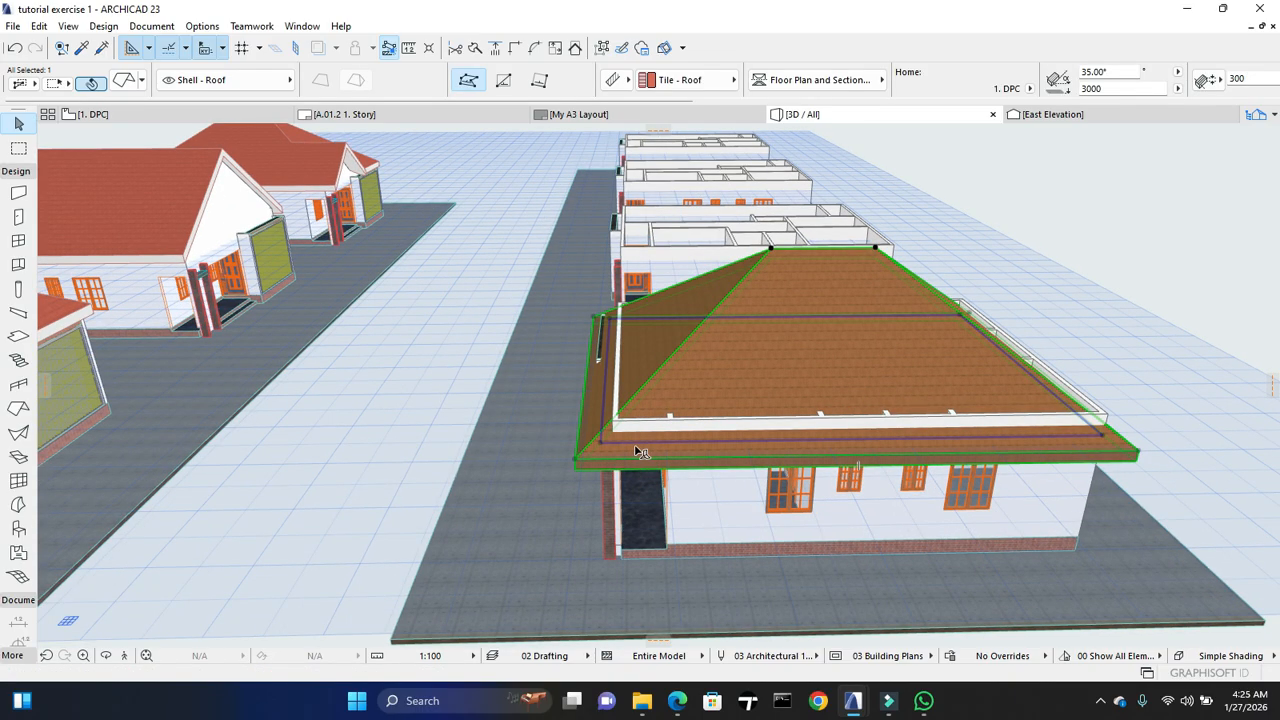
left_click(120, 80)
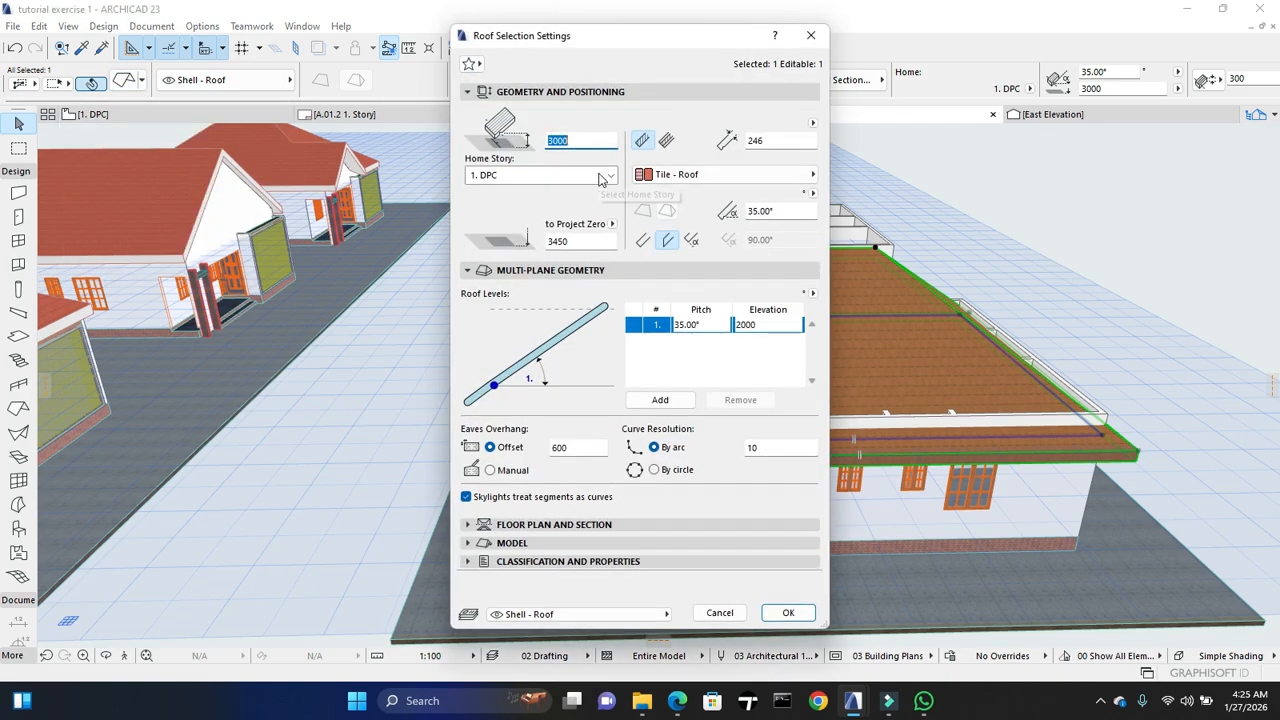
left_click(600, 178)
left_click(592, 194)
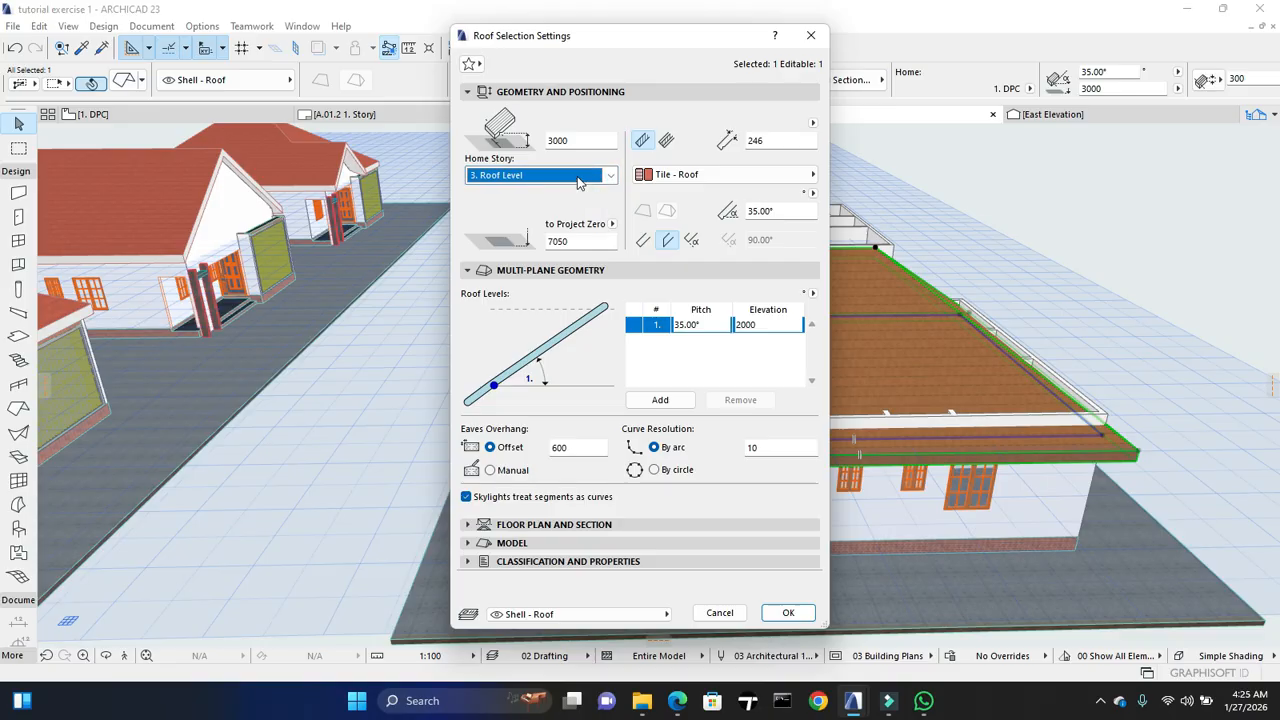
left_click_drag(585, 141, 532, 143)
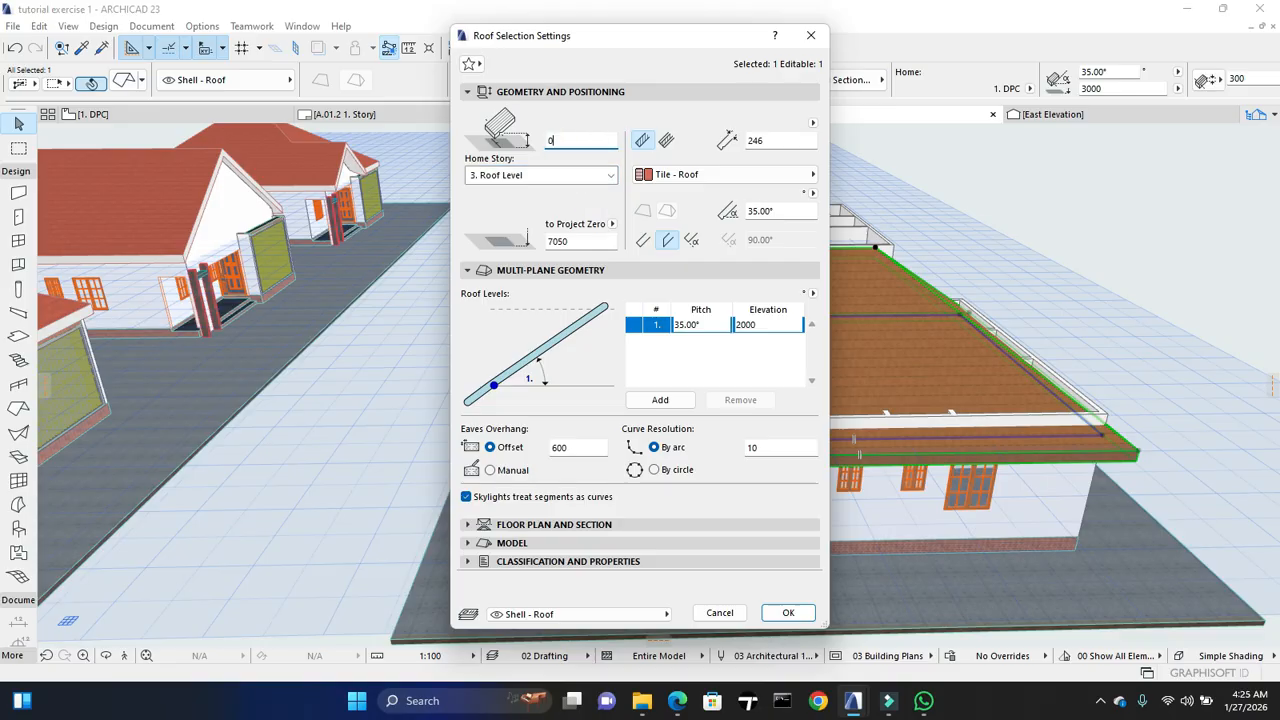
type("0")
key("Return")
left_click(1095, 267)
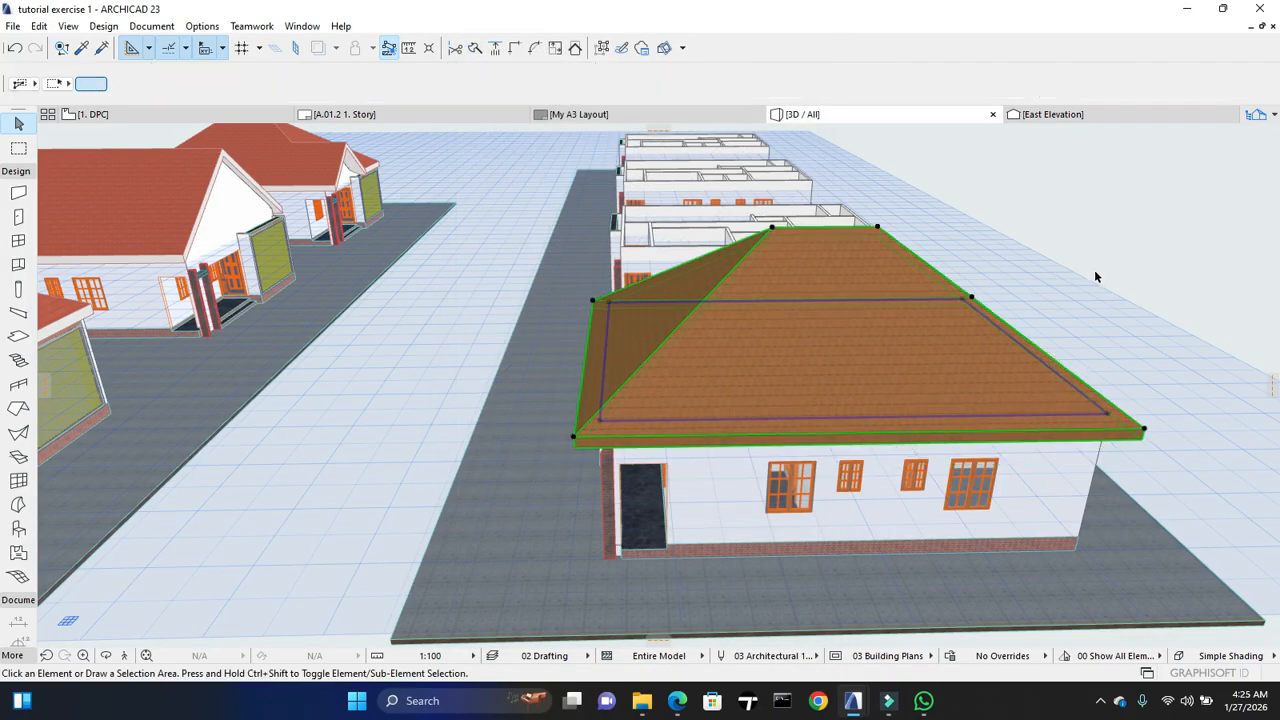
left_click_drag(1054, 310, 1000, 285)
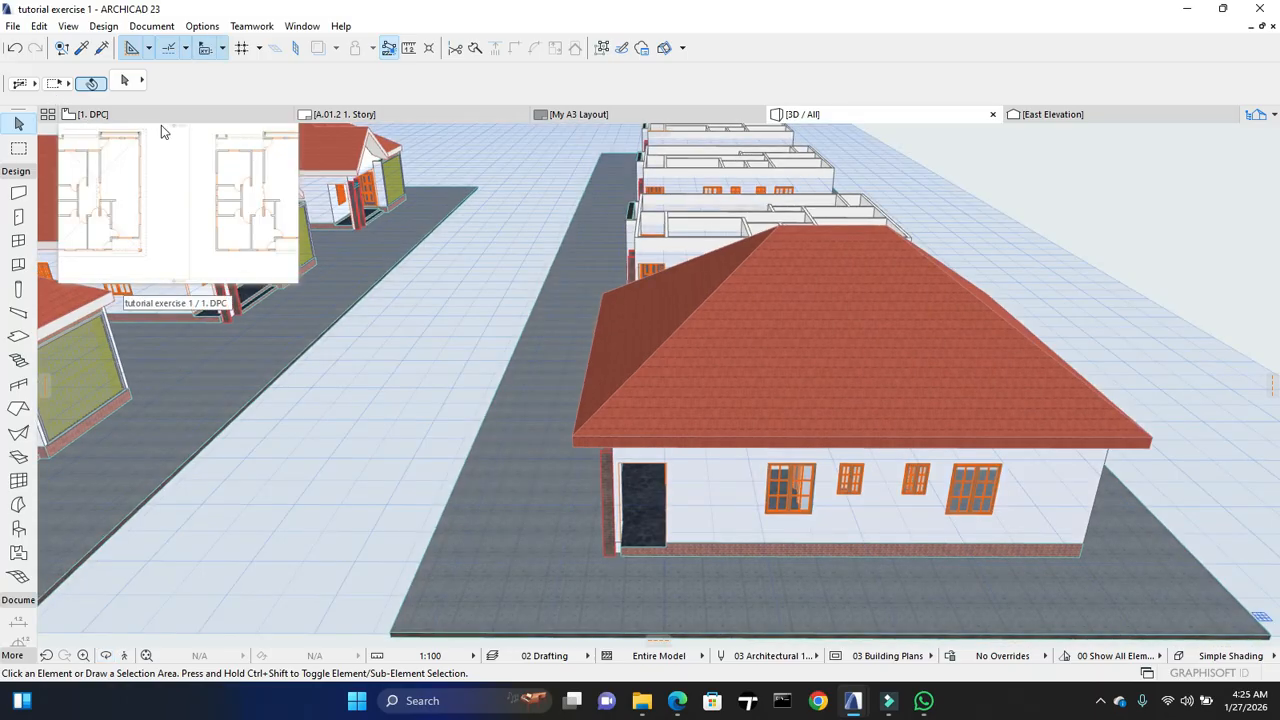
Display the 3. Roof Level floor plan with the row of newly placed houses in view
left_click(161, 125)
scroll(420, 400, "down", 2)
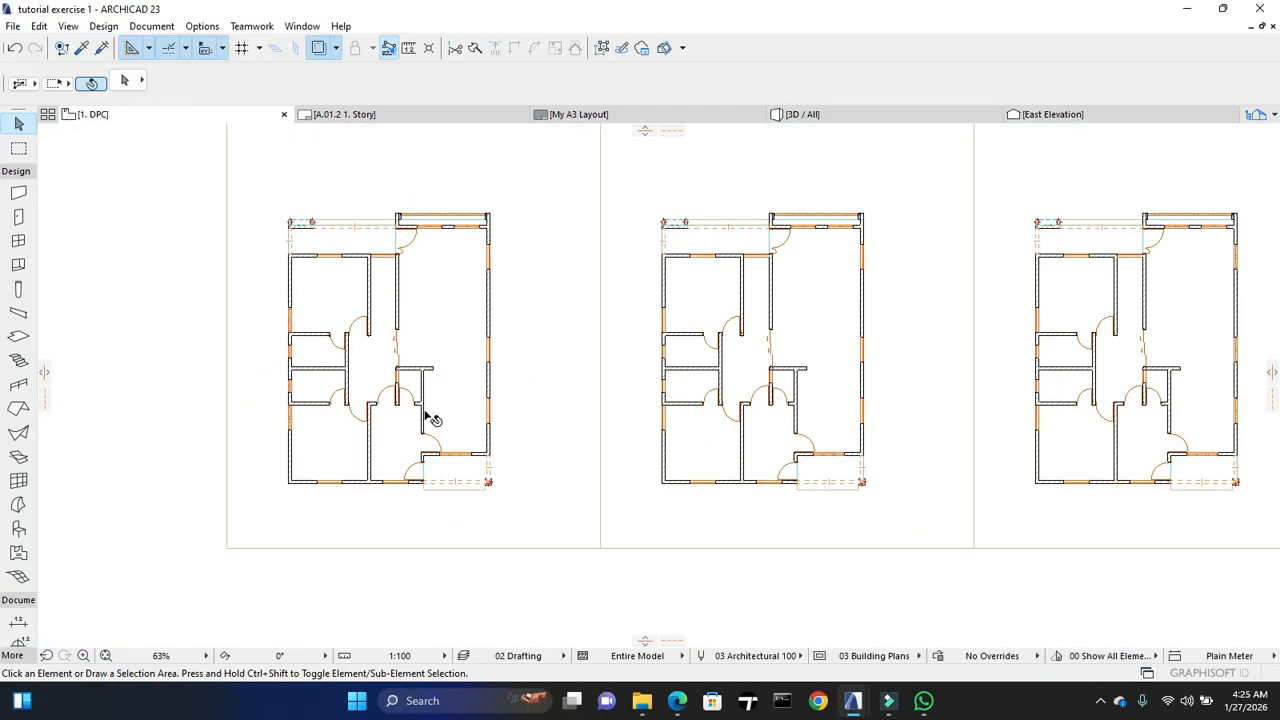
middle_click_drag(708, 348, 563, 478)
left_click(1255, 115)
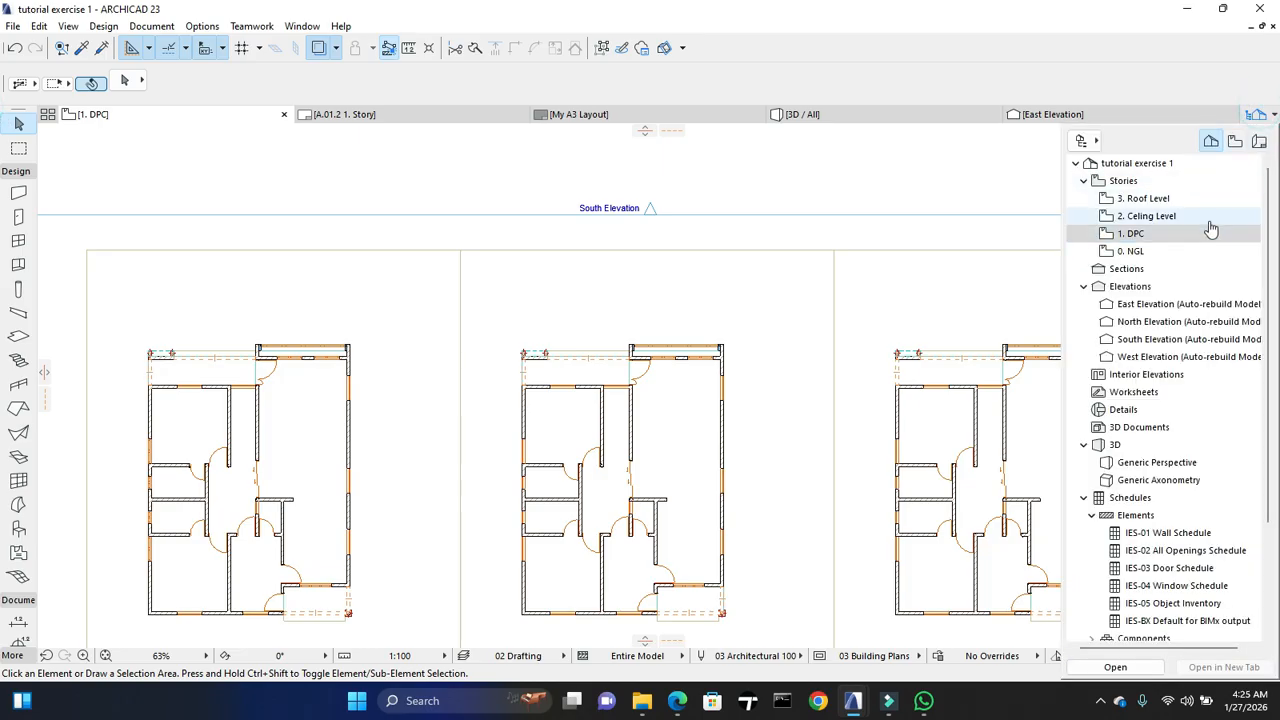
double_click(1211, 198)
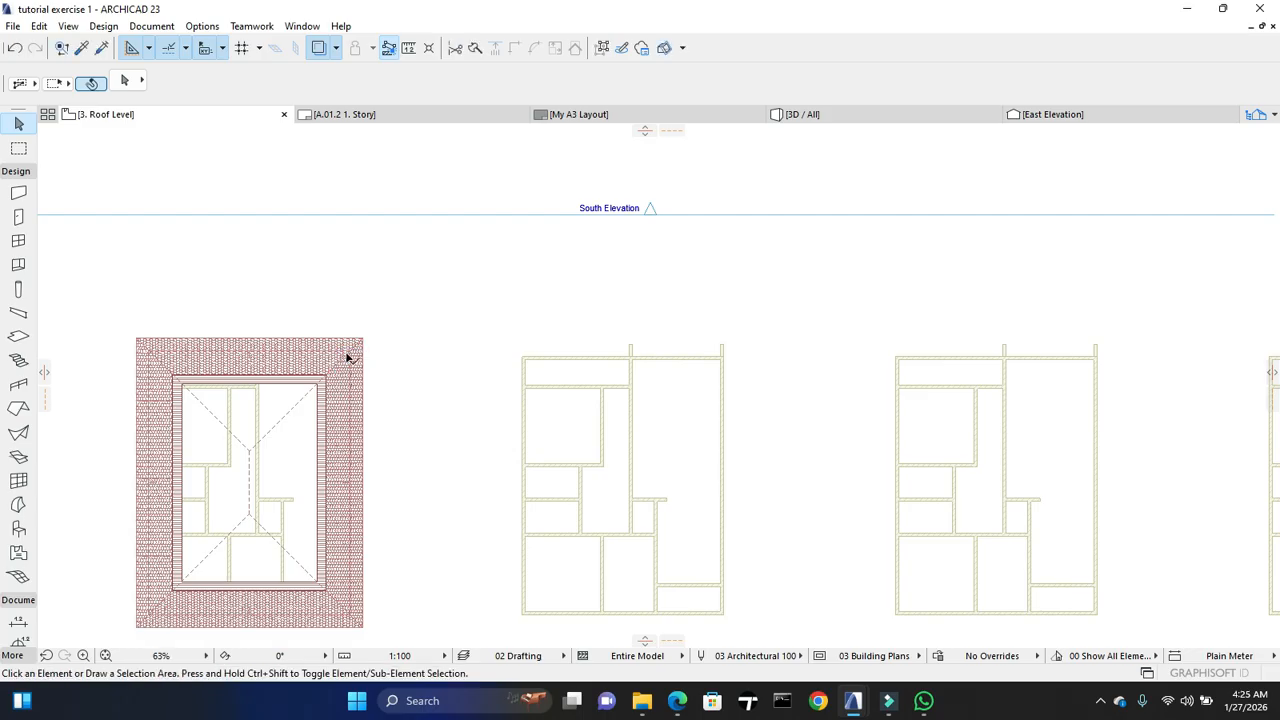
Copy the hip roof from the first house onto the second house, aligning the pivot line's lower-right corner with the wall corner
left_click(347, 354)
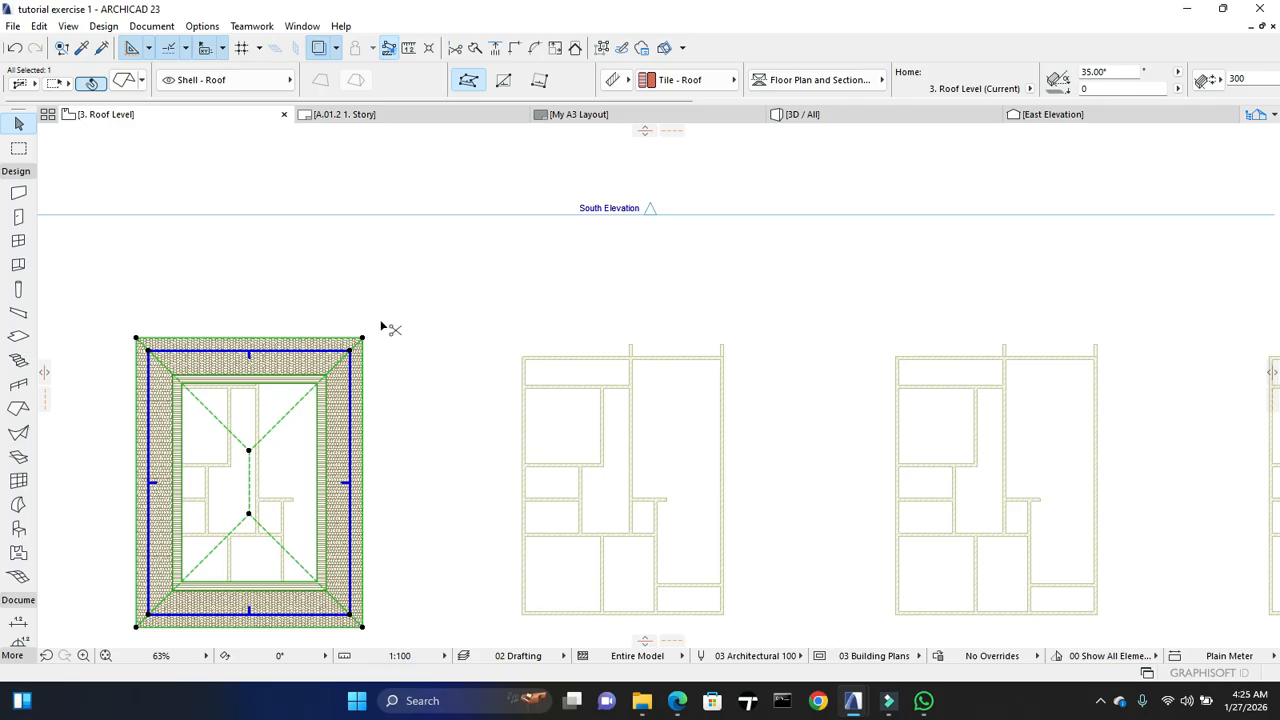
key("ctrl+d")
left_click(360, 625)
scroll(730, 614, "up", 3)
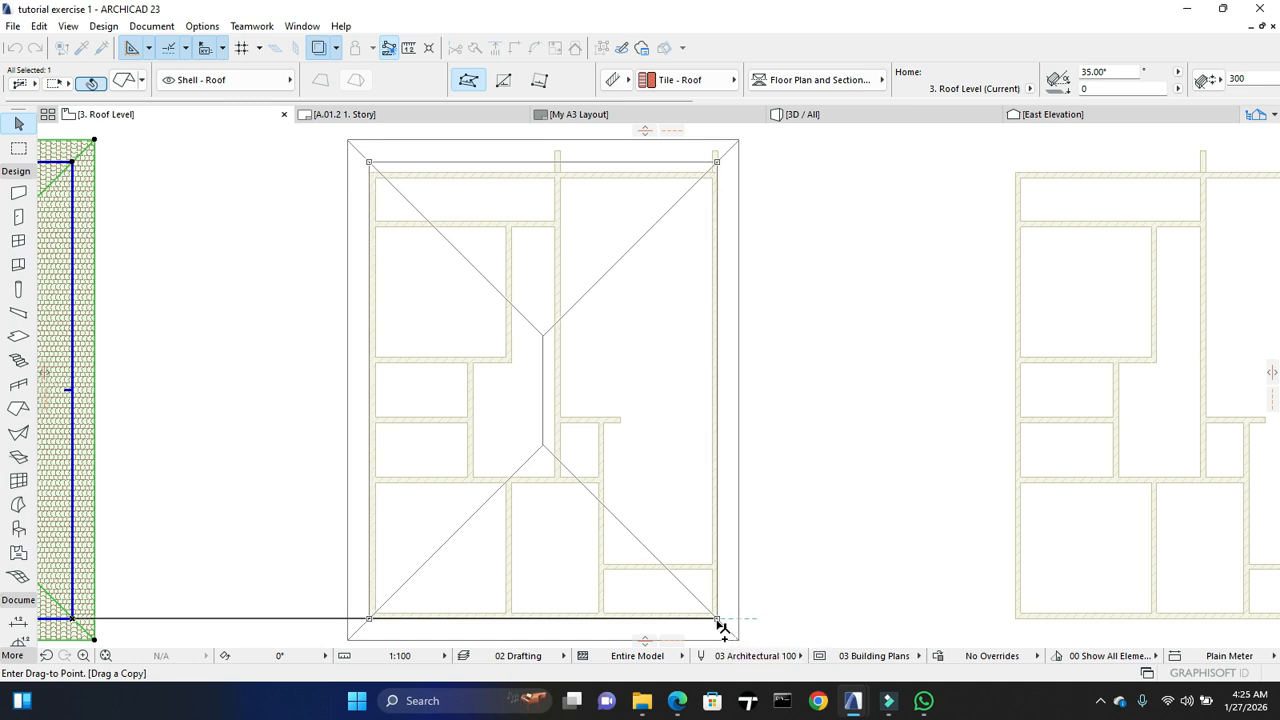
left_click(720, 625)
Copy the second house's hip roof onto the third house, aligning its pivot corner with the outer wall corner
mouse_move(686, 600)
middle_mouse_down()
mouse_move(520, 500)
mouse_move(508, 512)
mouse_move(551, 551)
middle_mouse_up()
key("ctrl+shift+d")
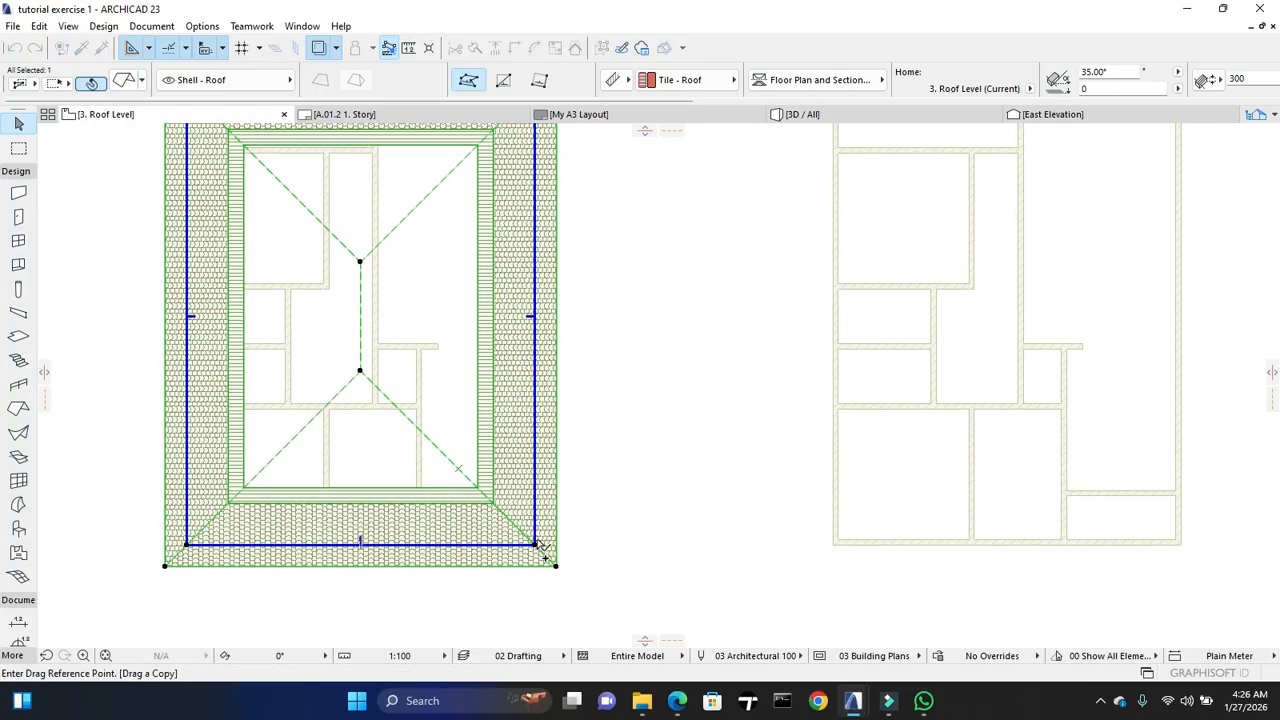
left_click(535, 546)
scroll(782, 528, "down", 1)
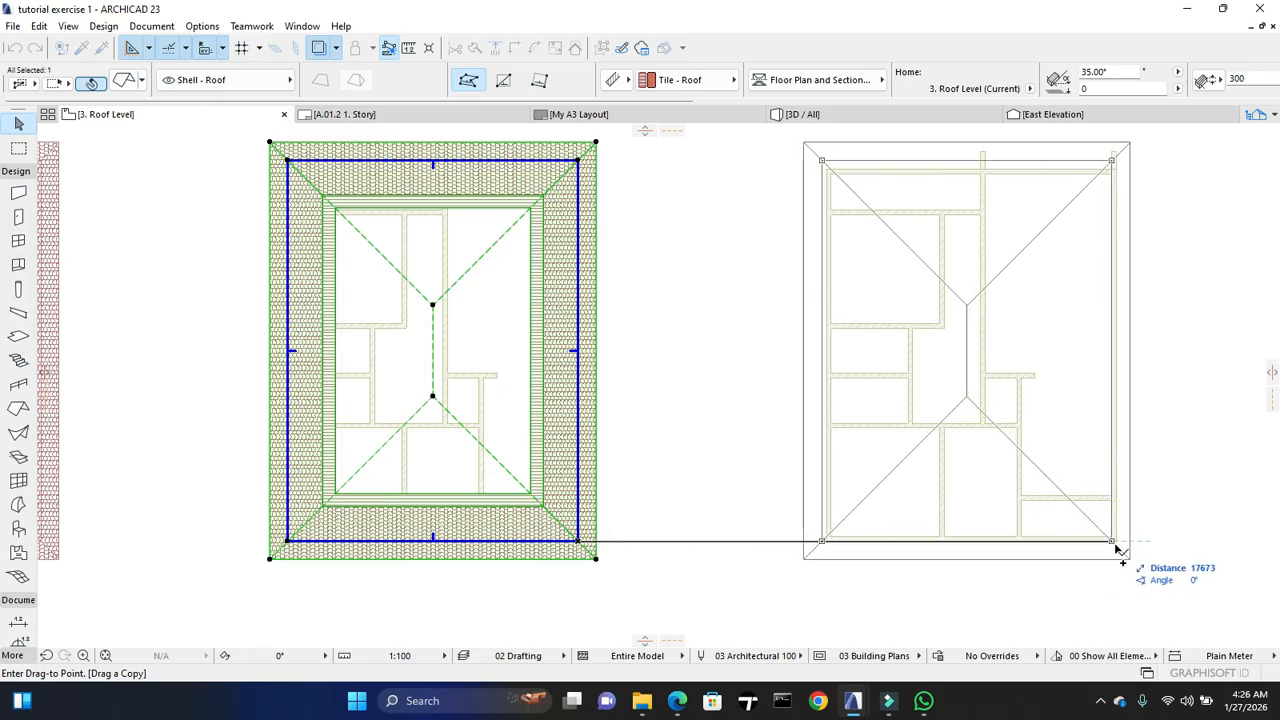
scroll(1120, 550, "up", 3)
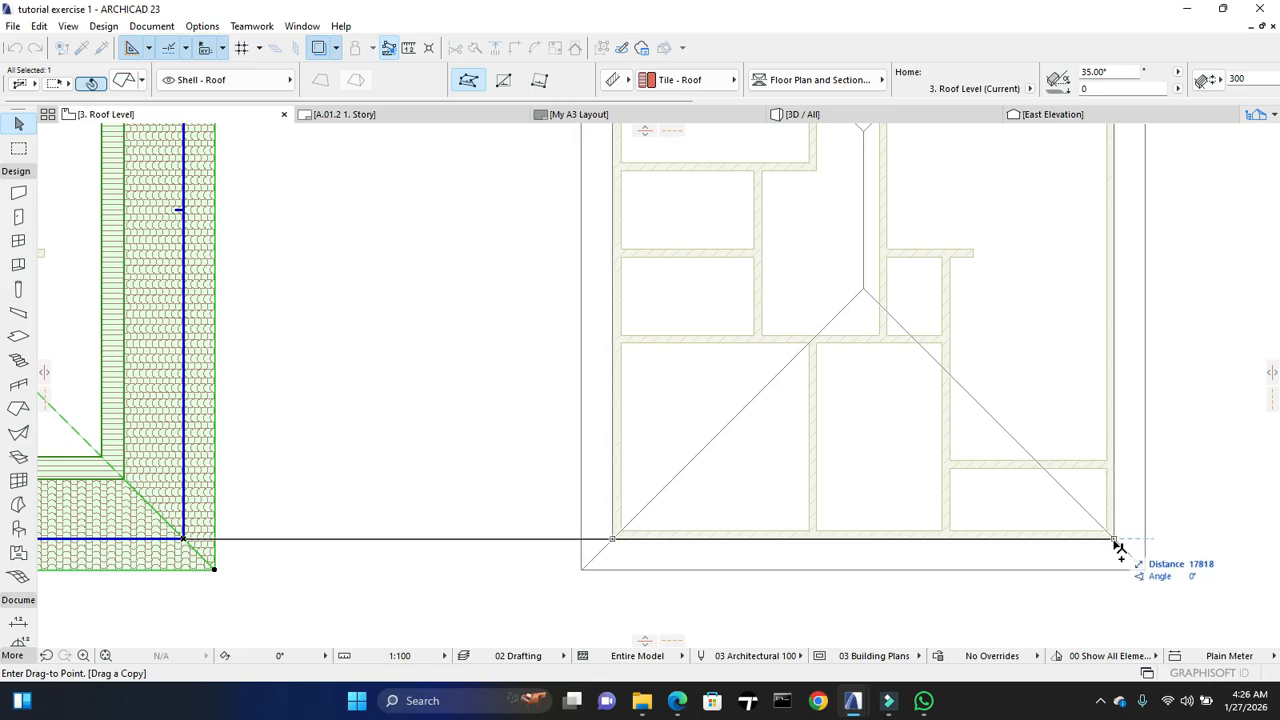
scroll(1118, 548, "up", 2)
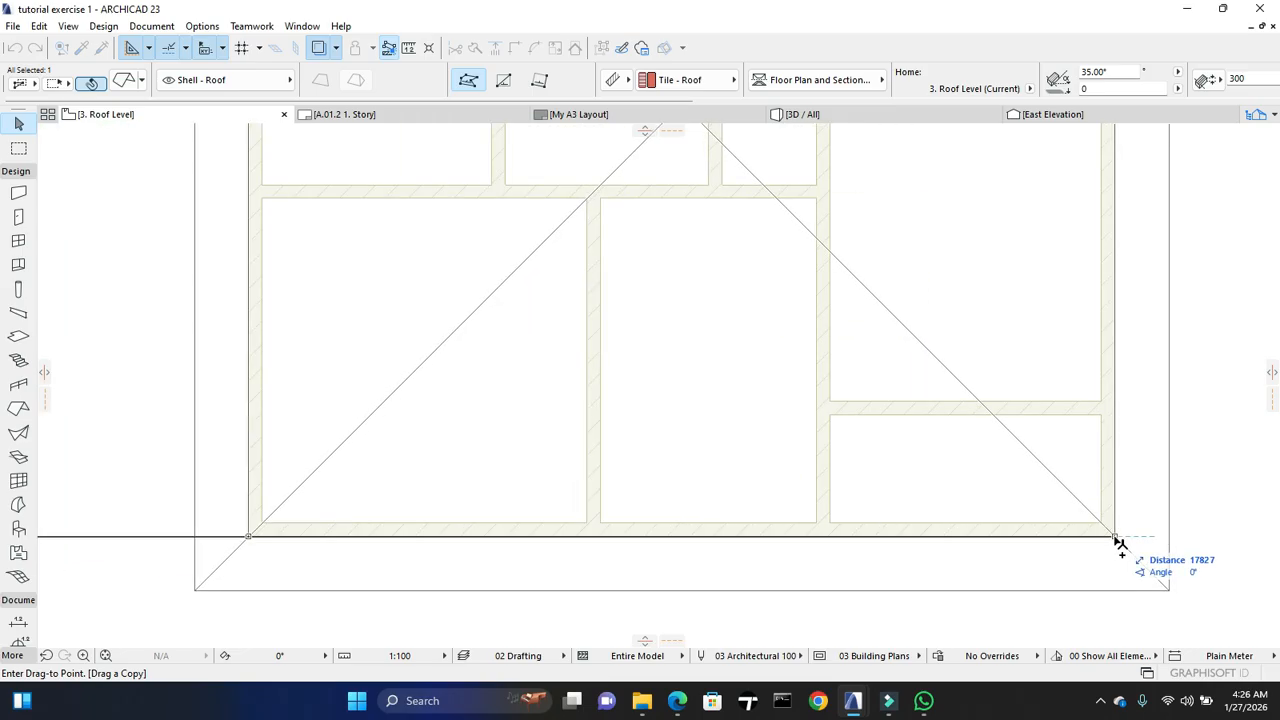
left_click(1120, 545)
scroll(1114, 560, "down", 4)
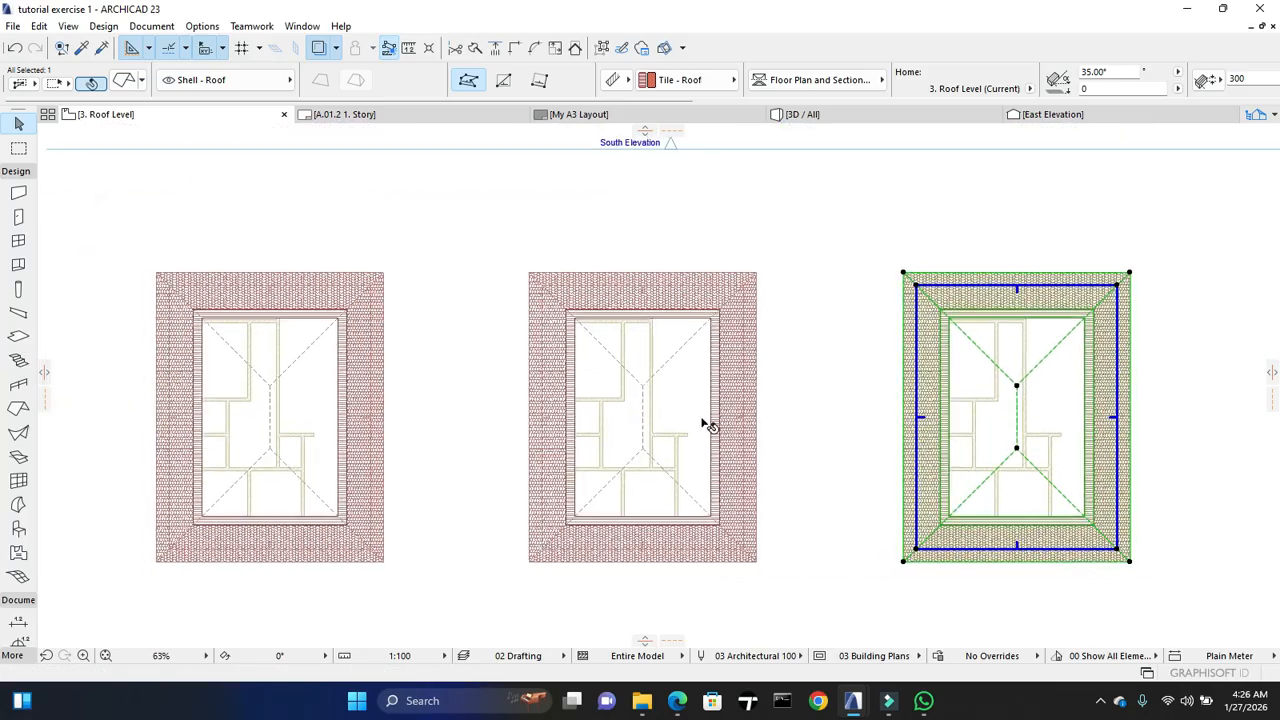
Delete the hip roof from the middle house in the row of newly placed houses
scroll(710, 418, "up", 2)
scroll(713, 413, "down", 3)
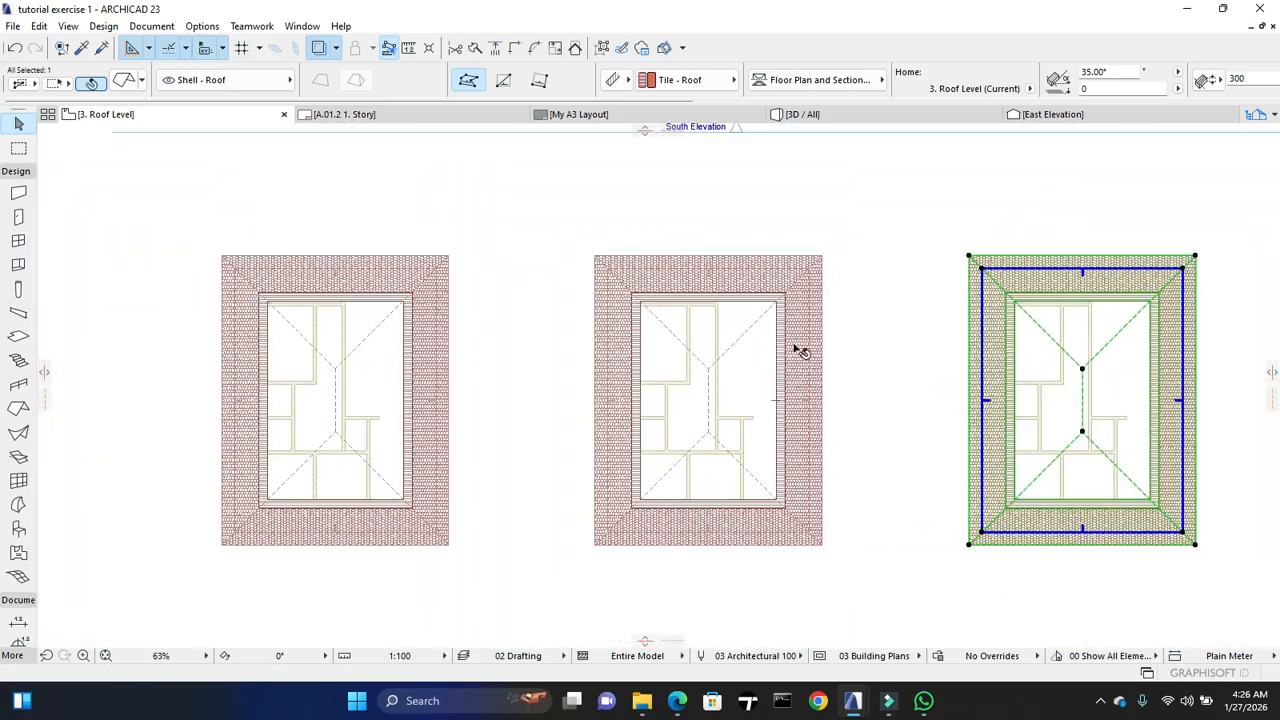
left_click(798, 340)
middle_click_drag(771, 303, 678, 533)
scroll(708, 516, "down", 2)
scroll(655, 437, "down", 1)
middle_click_drag(655, 437, 651, 297)
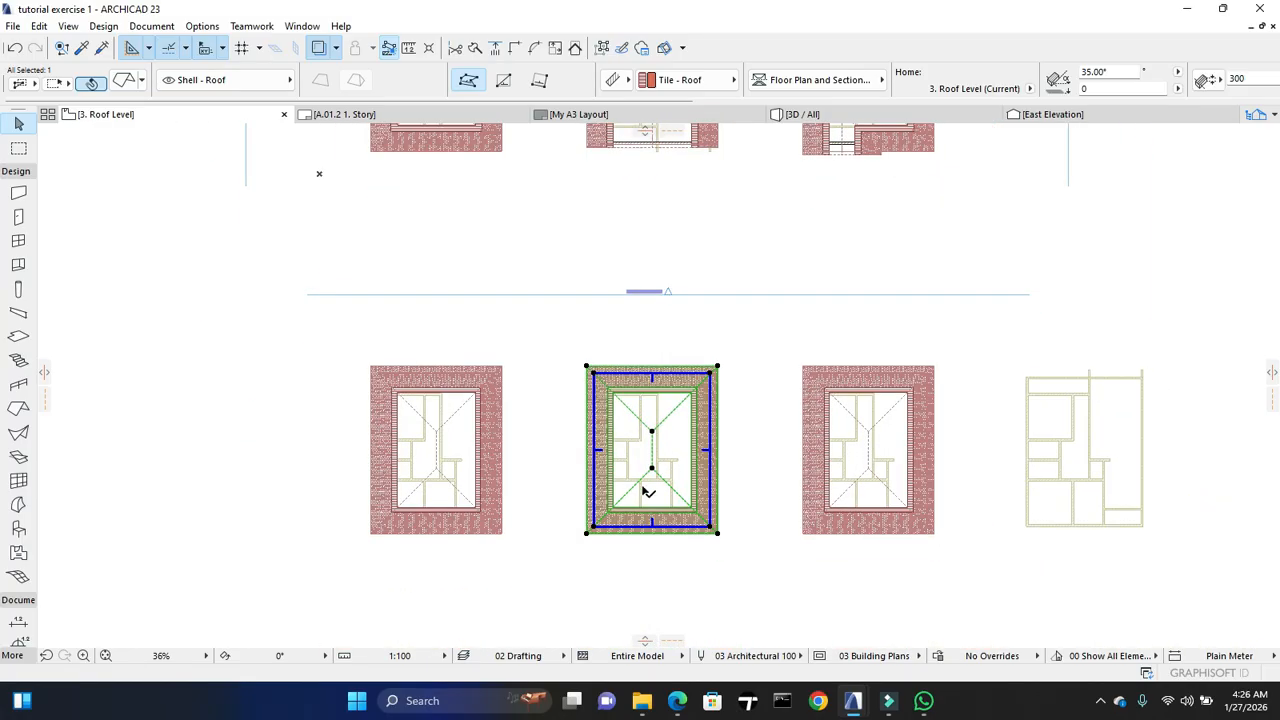
scroll(543, 518, "up", 2)
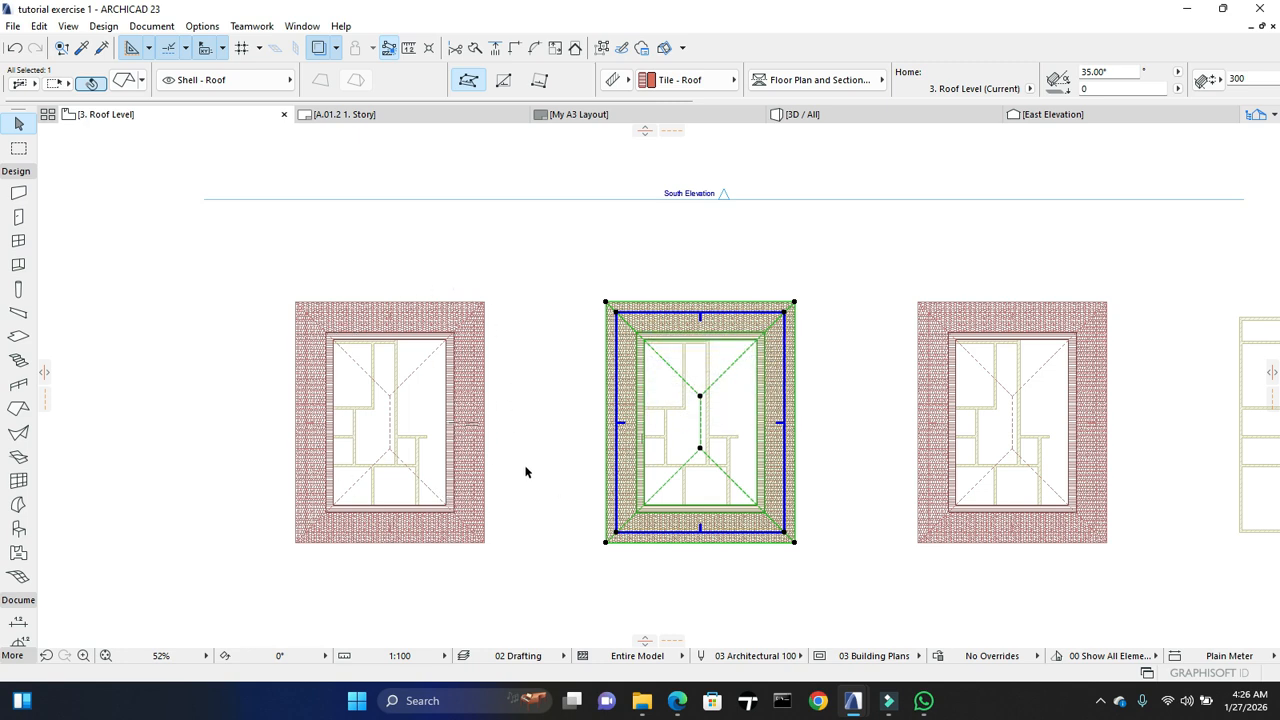
key("Delete")
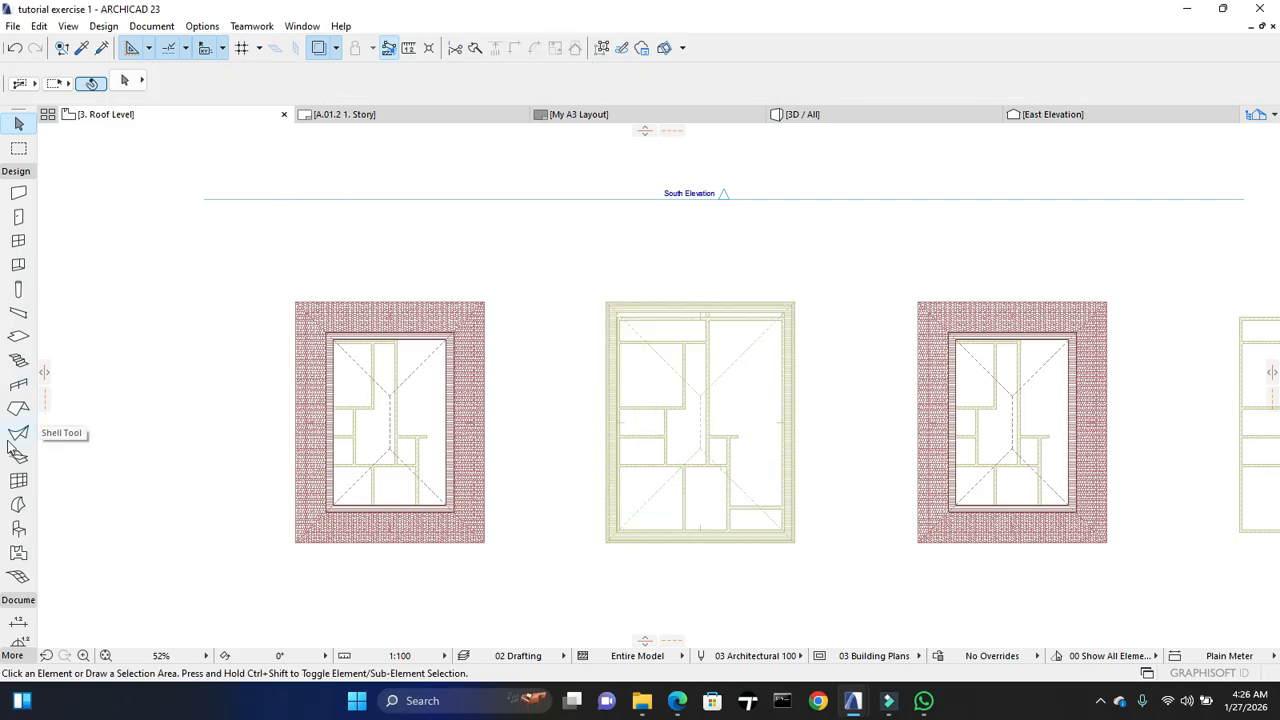
Start a new multi-plane roof and display the 2. Celing Level floor plan
left_click(18, 408)
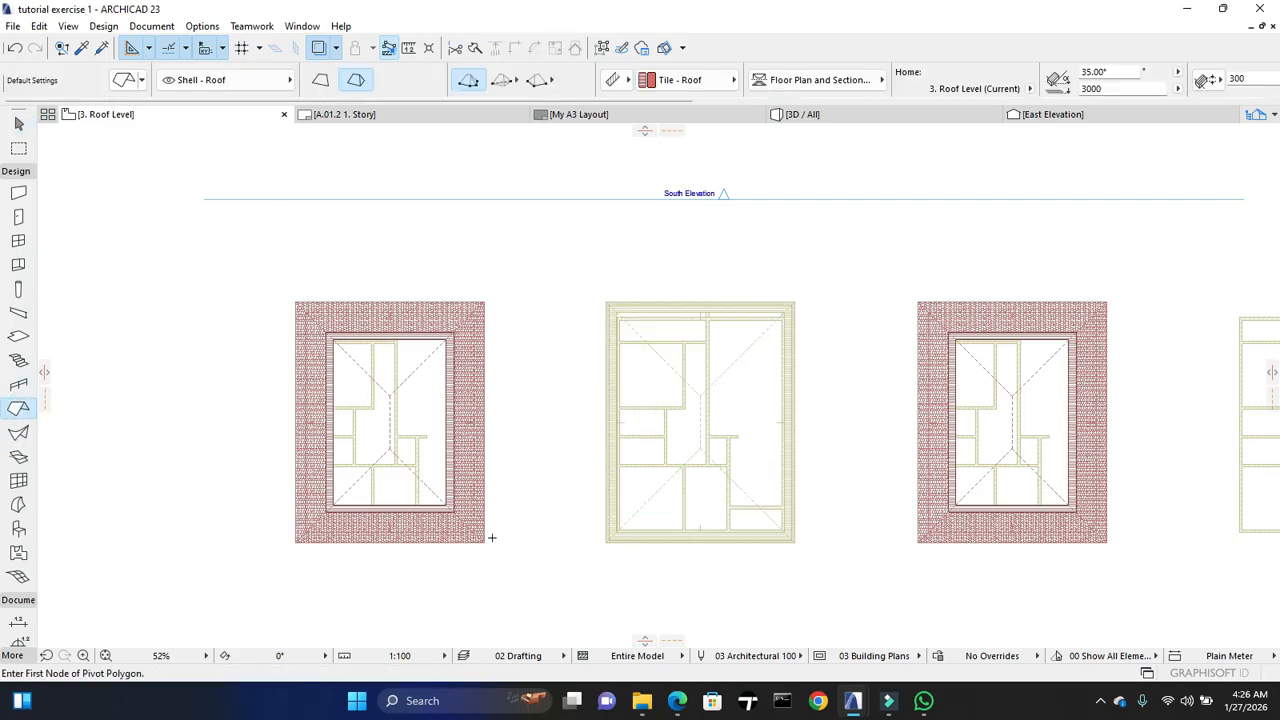
scroll(606, 541, "up", 6)
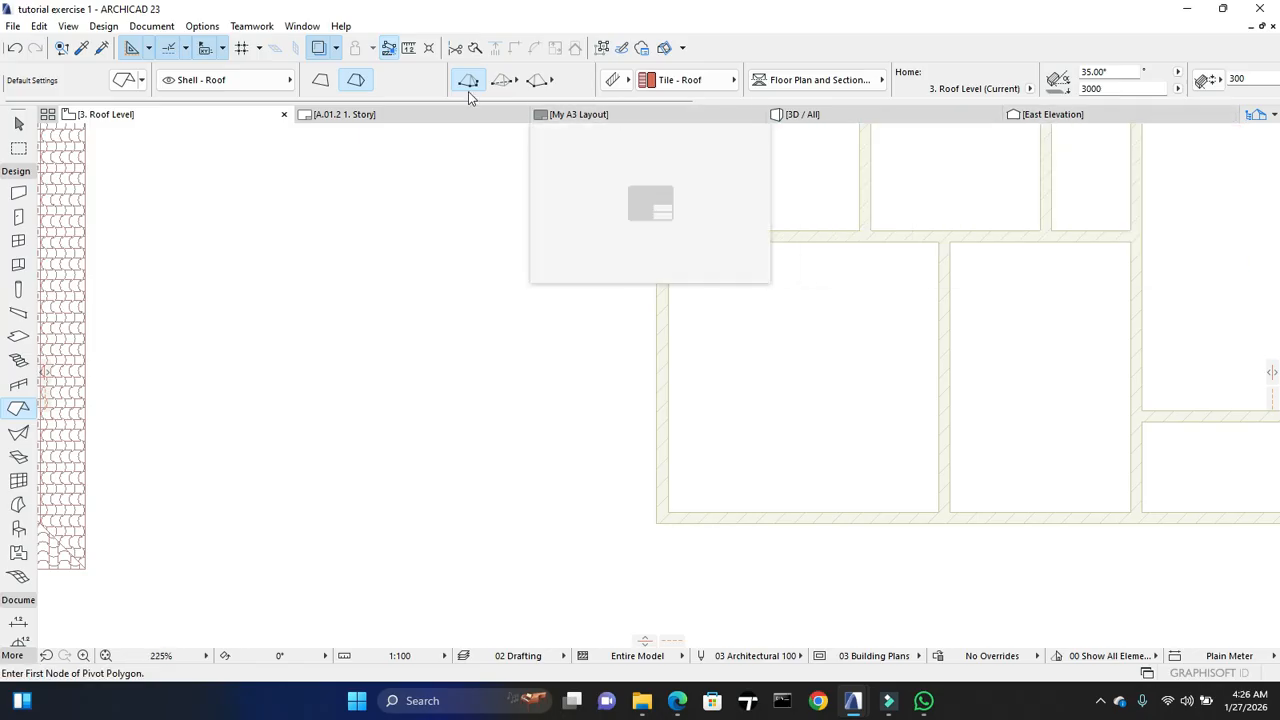
left_click(1257, 115)
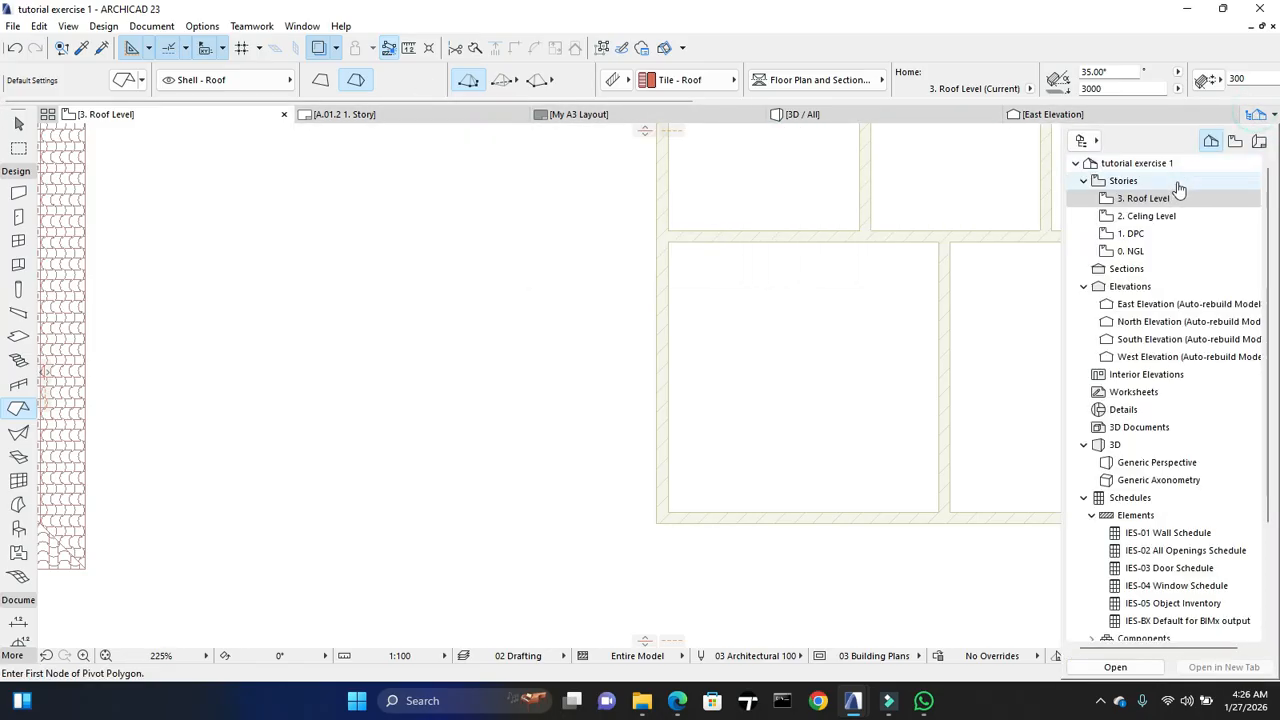
double_click(1169, 220)
Trace the new roof's pivot polygon around the four outer wall corners of the second house, and leave the Roof tool
left_click(656, 522)
scroll(657, 499, "down", 3)
middle_click_drag(780, 410, 658, 538)
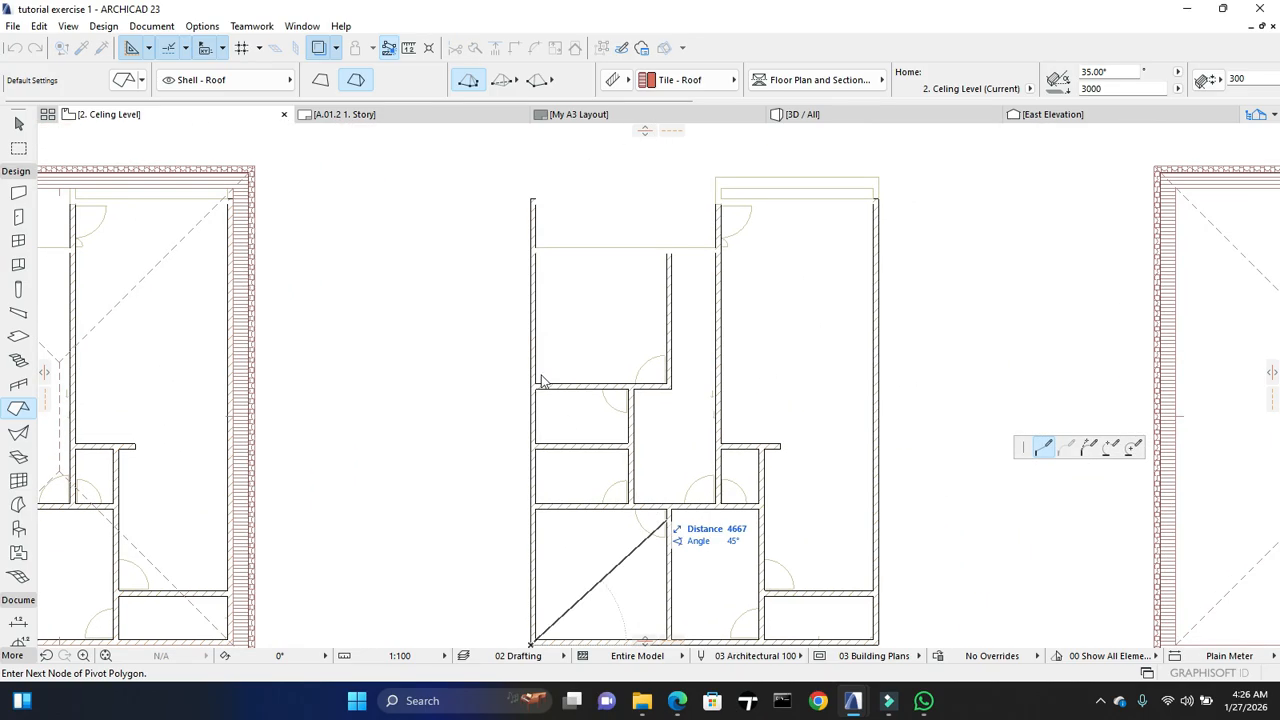
left_click(533, 186)
left_click(878, 186)
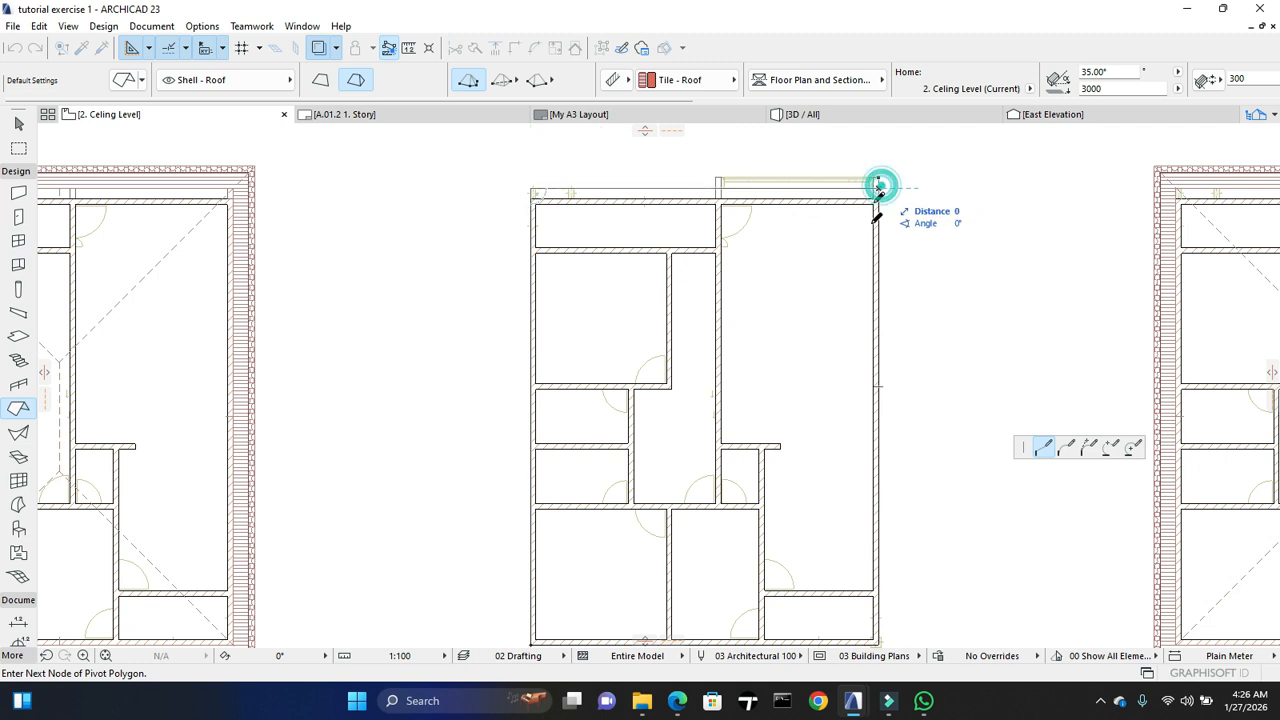
middle_click_drag(877, 347, 863, 222)
left_click(865, 519)
left_click(516, 519)
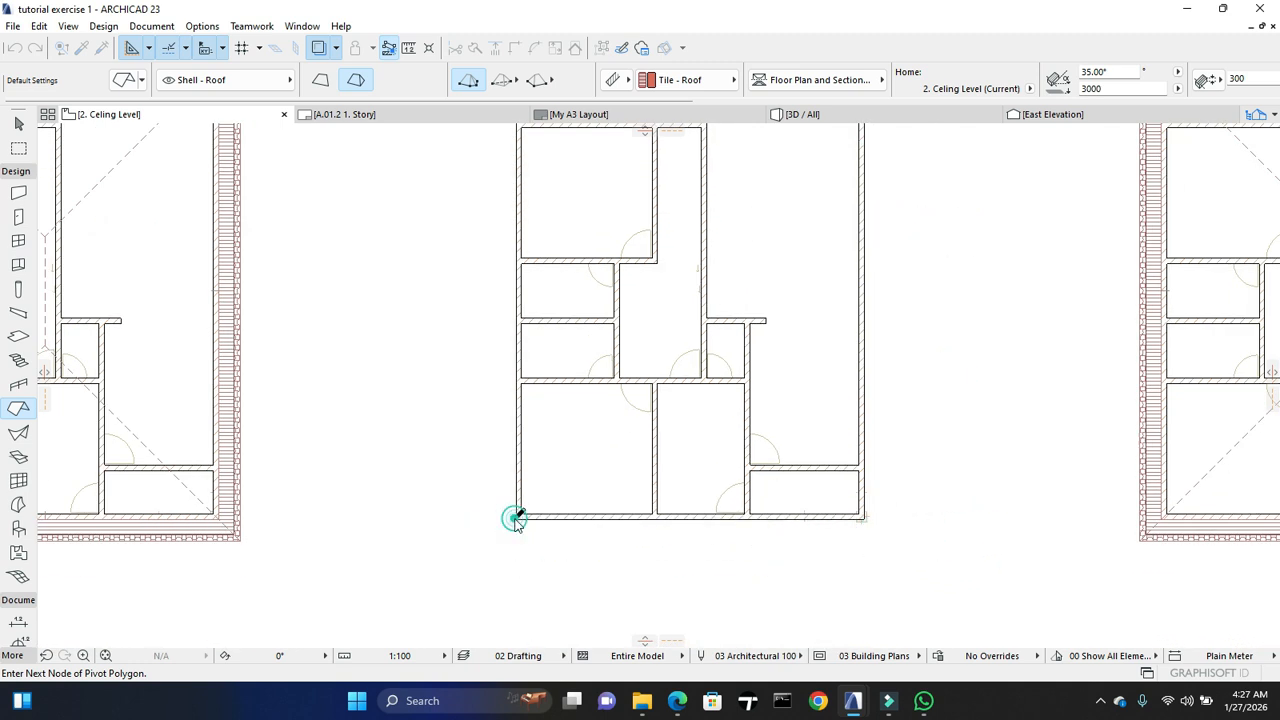
left_click(732, 303)
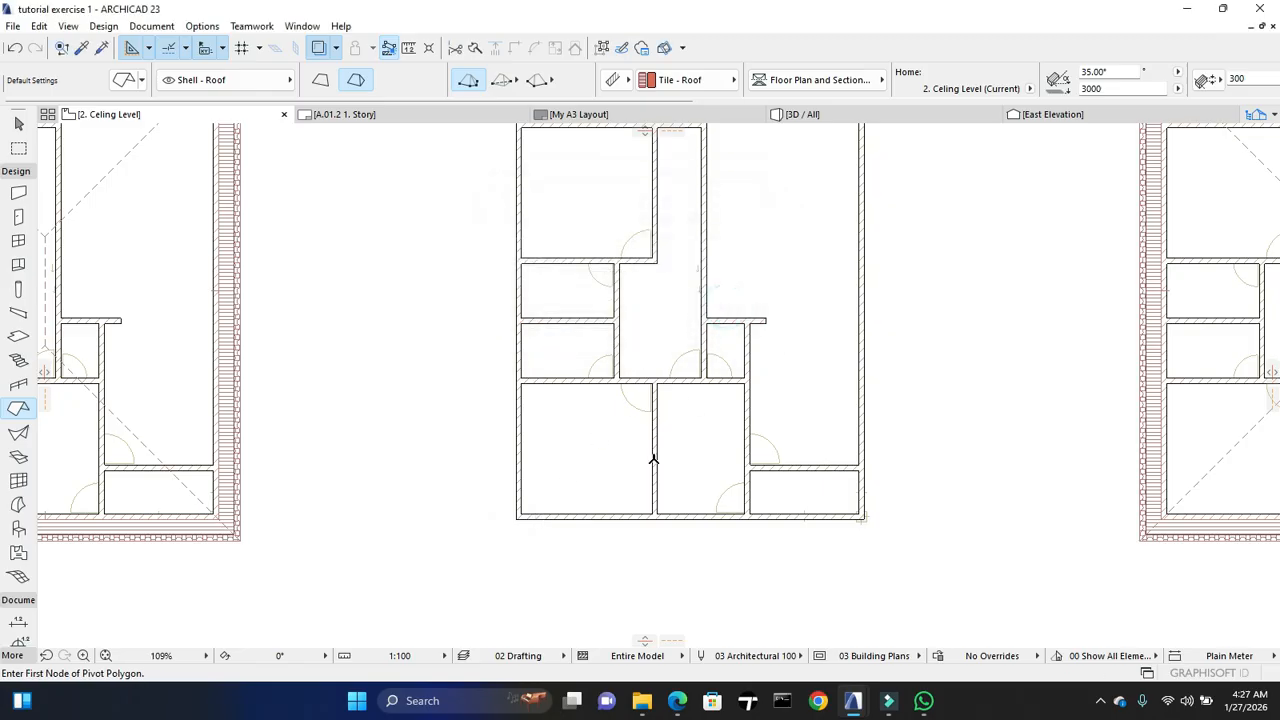
key("Escape")
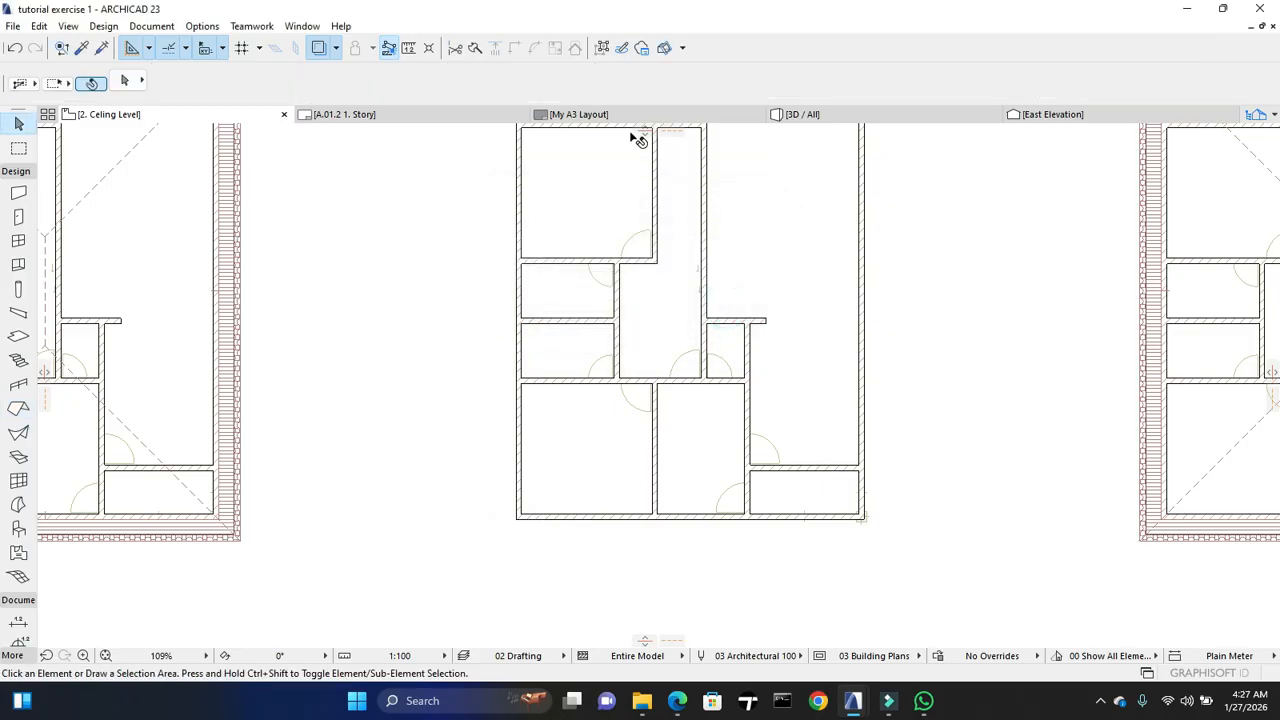
In the 3D view, pick up the front house's roof settings and transfer them to the second house's new roof
left_click(797, 114)
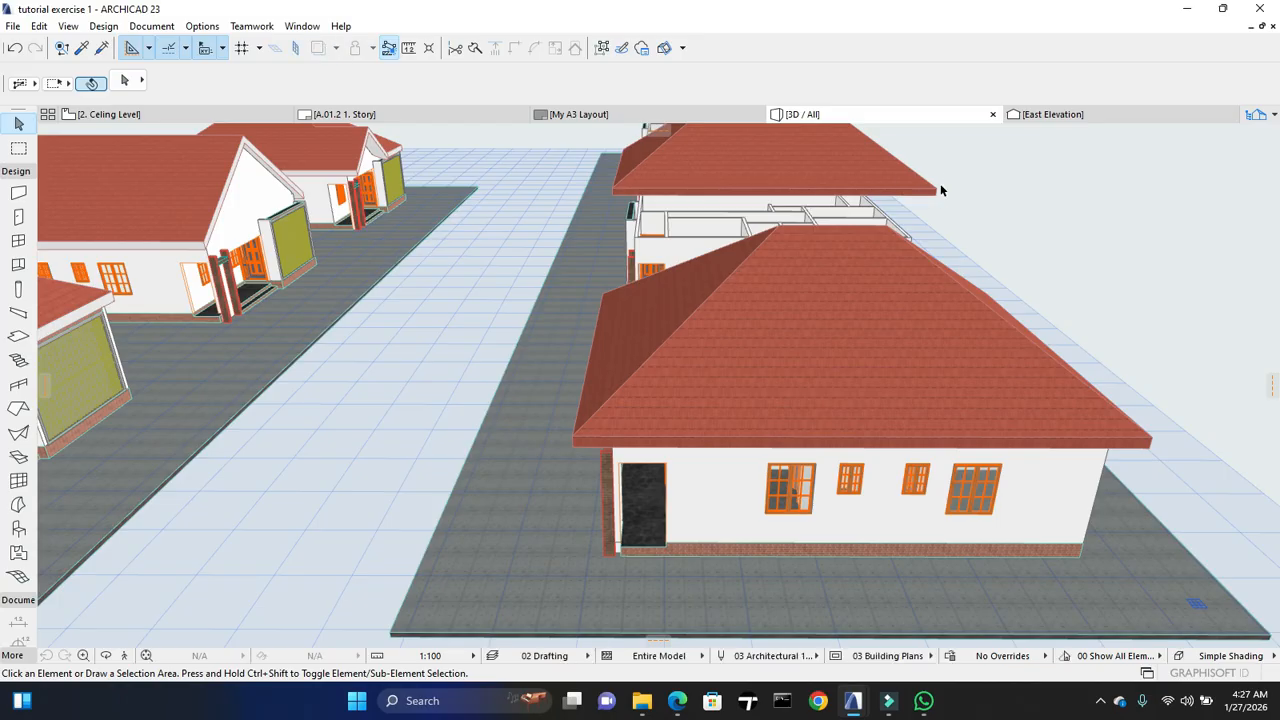
left_click(932, 195)
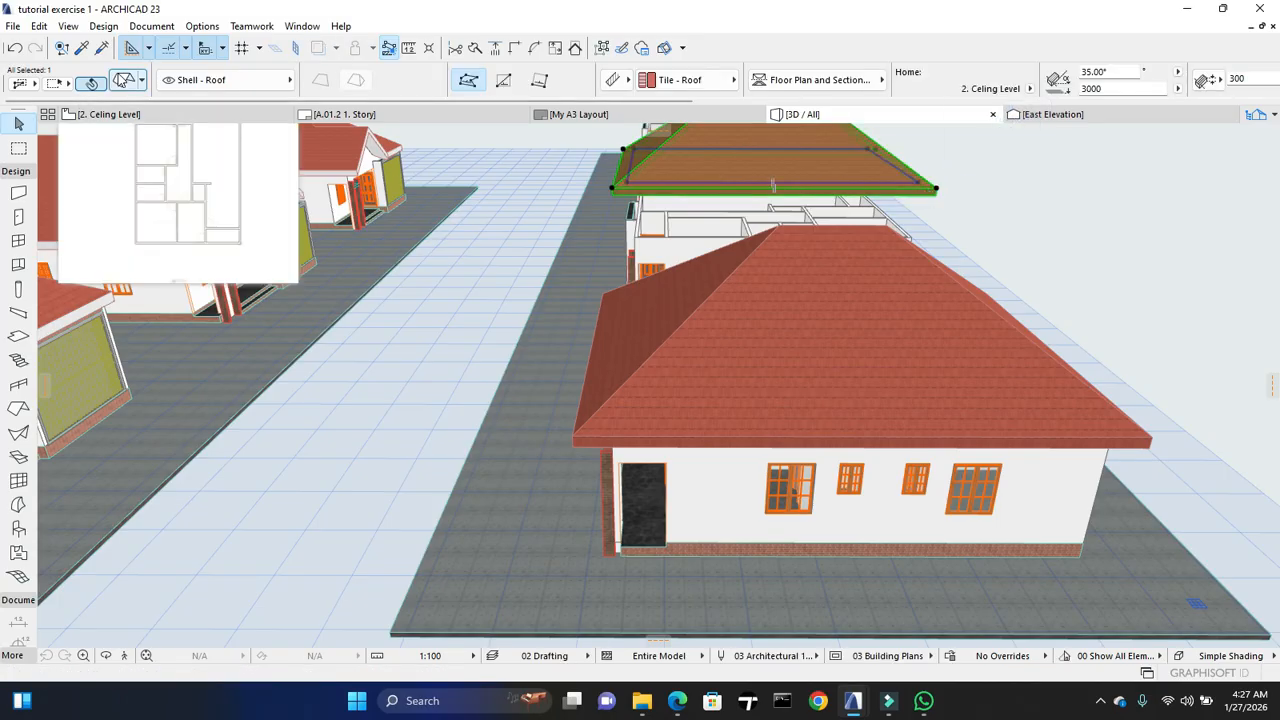
key("Escape")
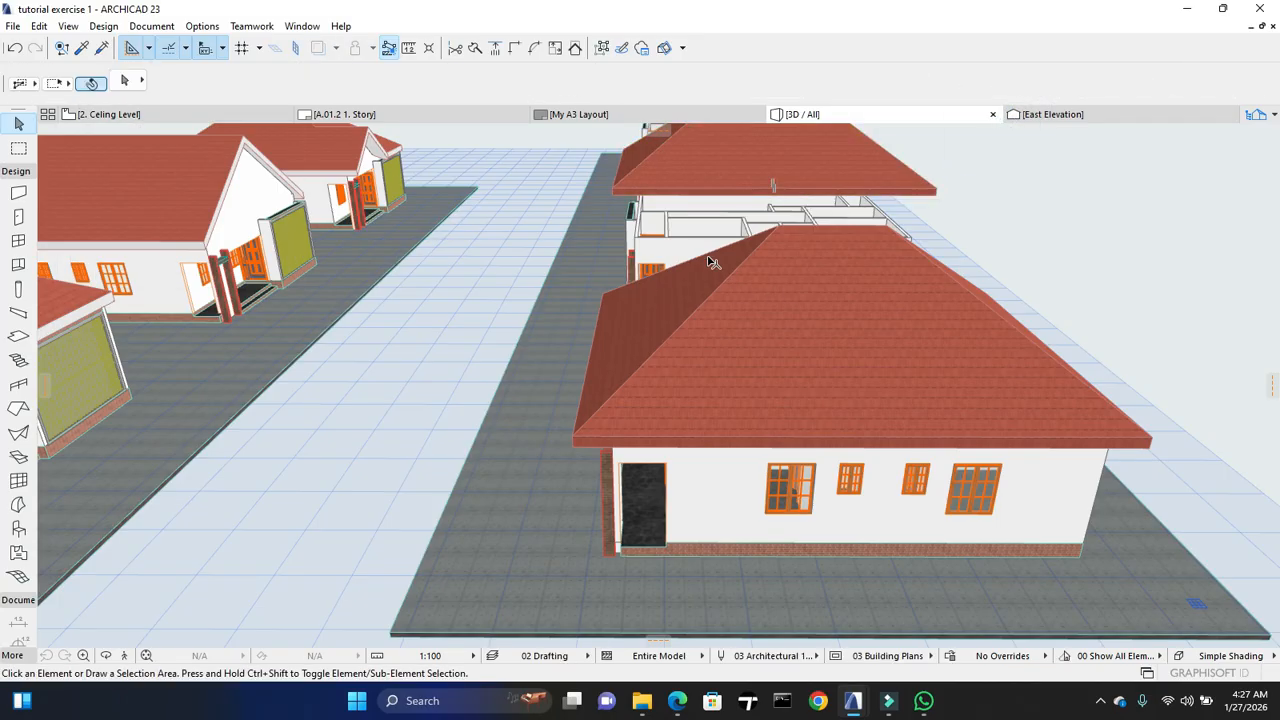
key("alt")
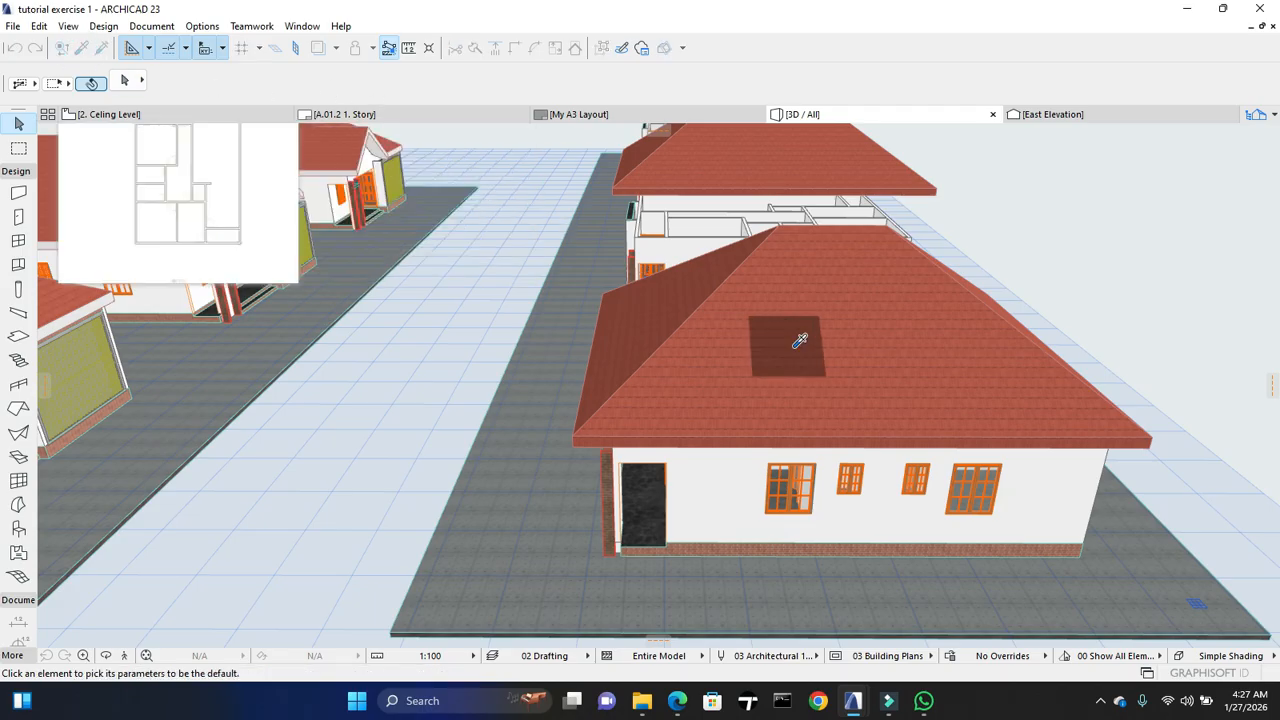
left_click(808, 326, "alt")
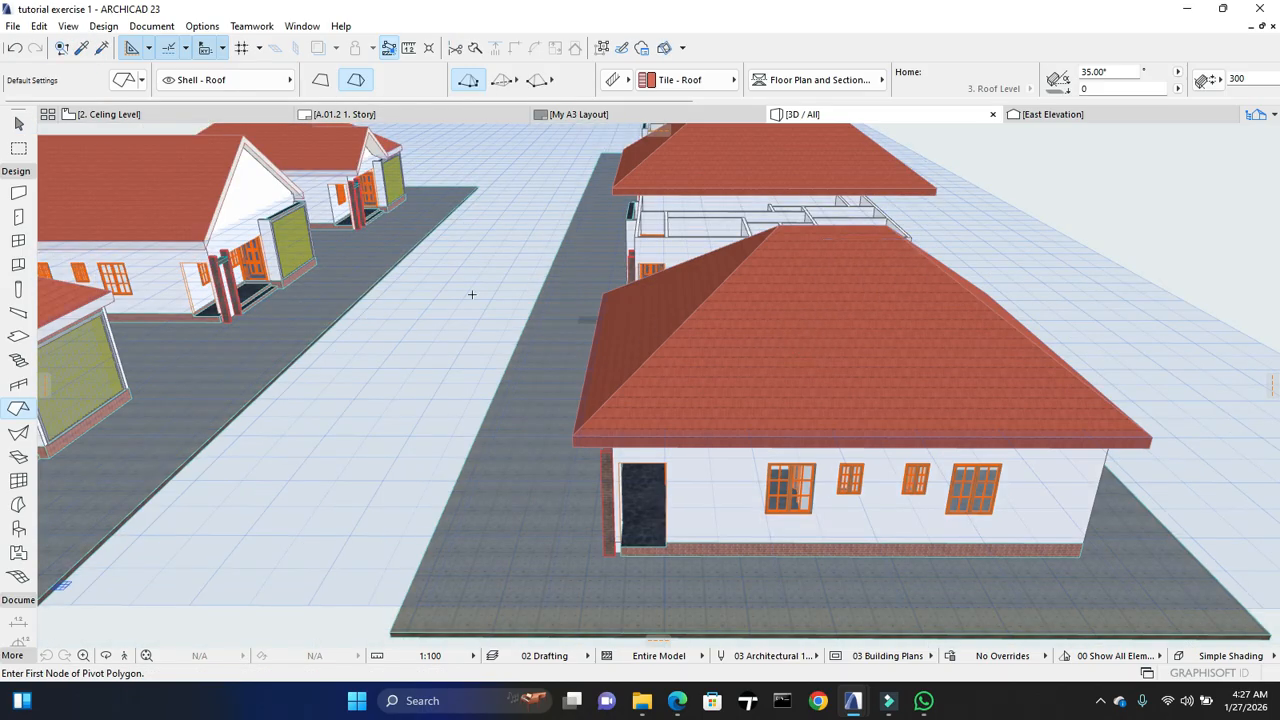
left_click(101, 47)
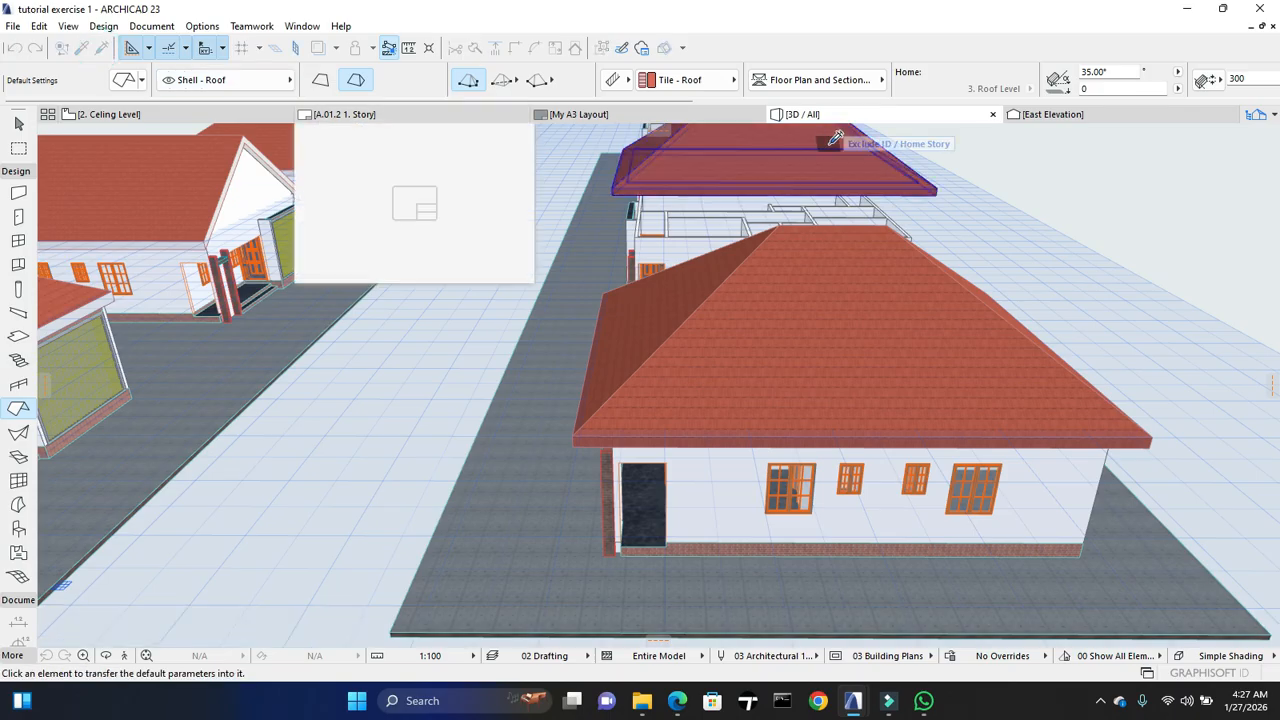
left_click(866, 200)
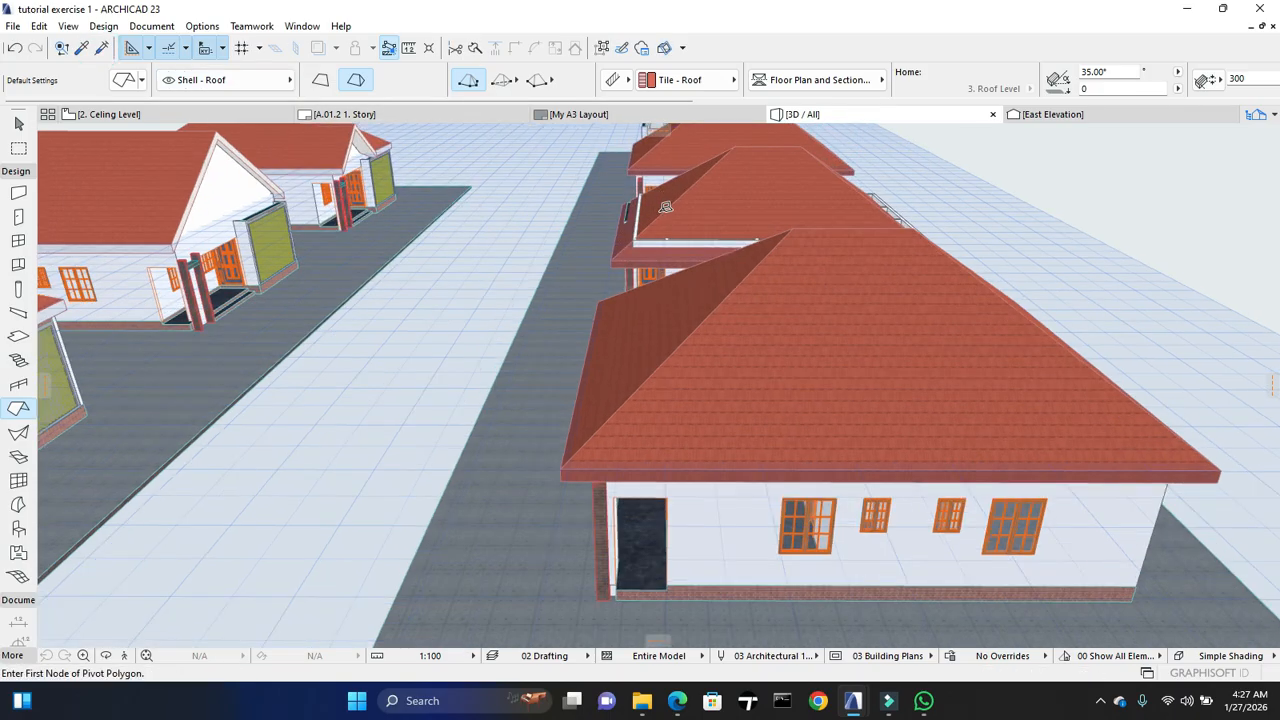
scroll(680, 380, "up", 3)
middle_click_drag(720, 448, 694, 412)
key("Escape")
Set the home story of the second house's roof to 3. Roof Level, and clear the selection
left_click(733, 201)
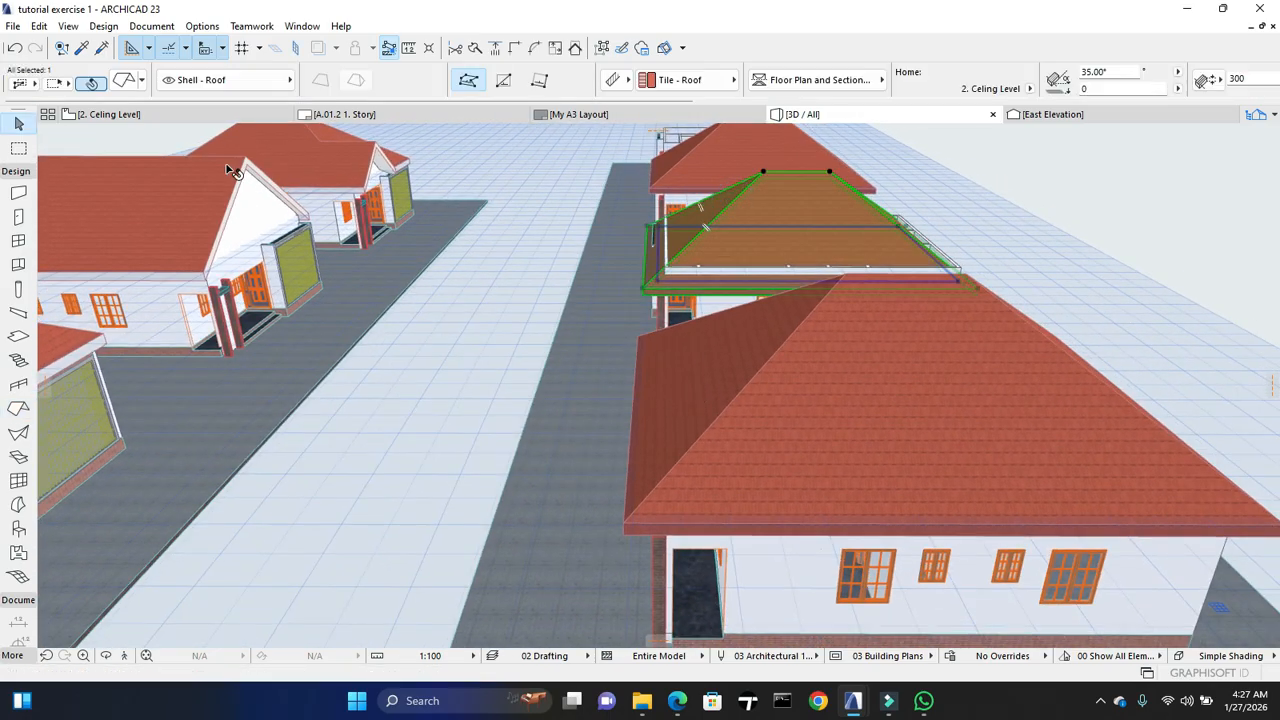
left_click(126, 82)
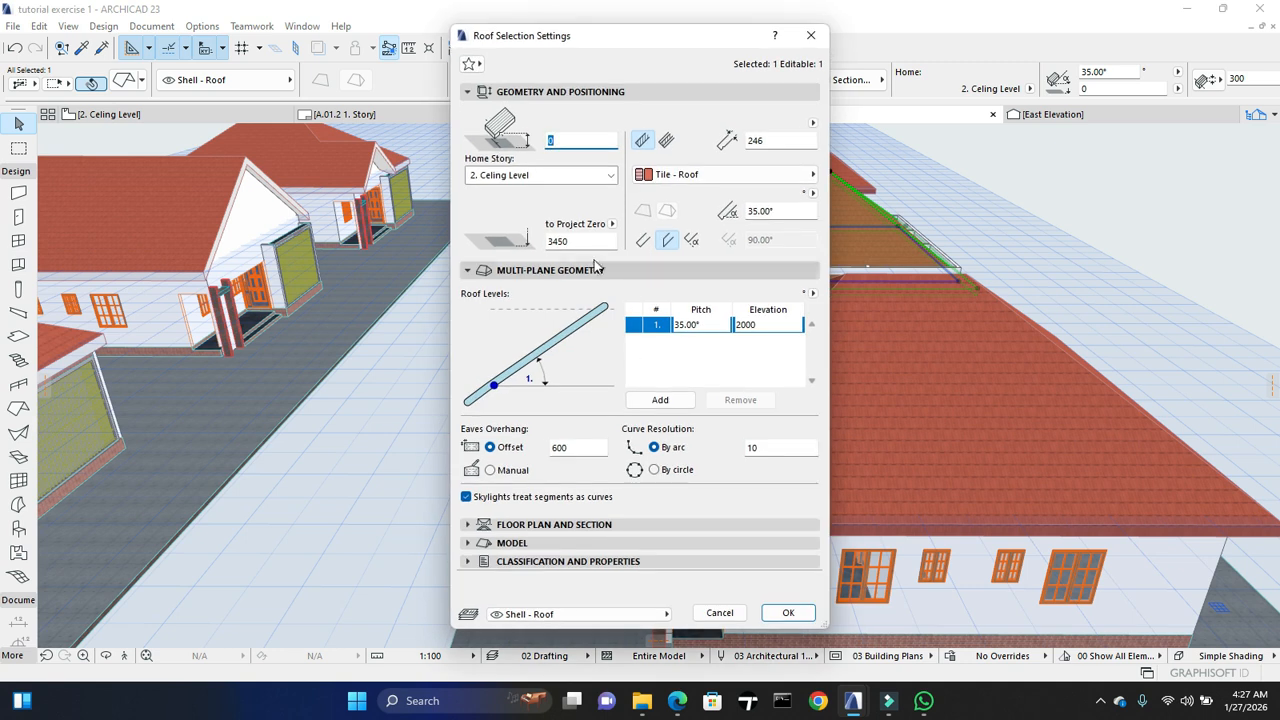
left_click(560, 175)
left_click(562, 195)
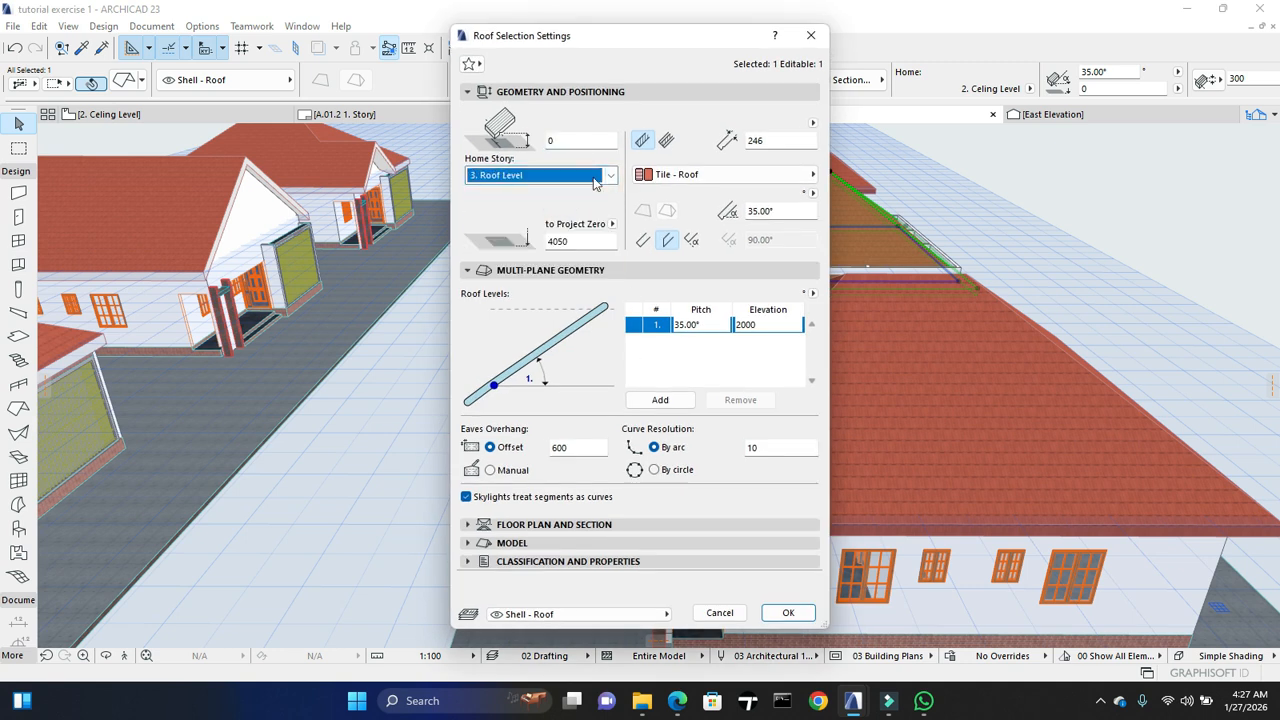
left_click(787, 614)
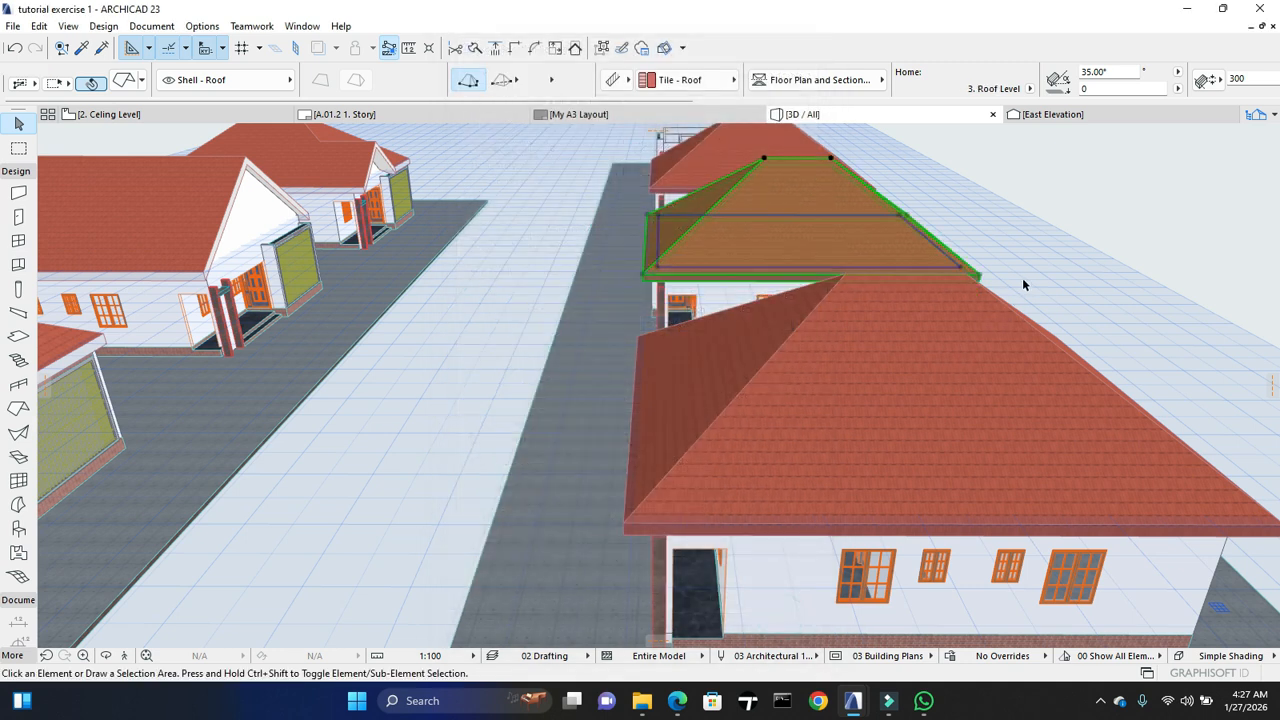
left_click(1025, 278)
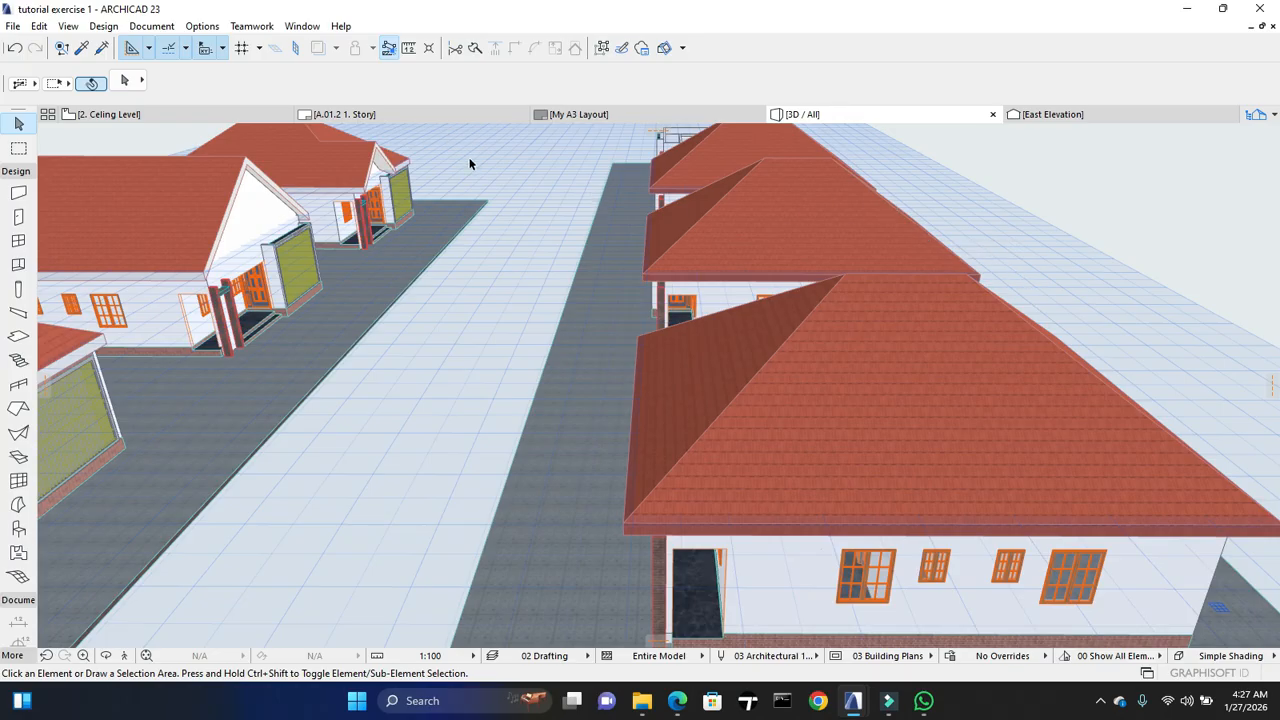
On the 2. Celing Level plan, stretch the lower ridge node of the second house's roof to the lower pivot line to form a gable
left_click(243, 114)
scroll(637, 434, "down", 5)
left_click(737, 487)
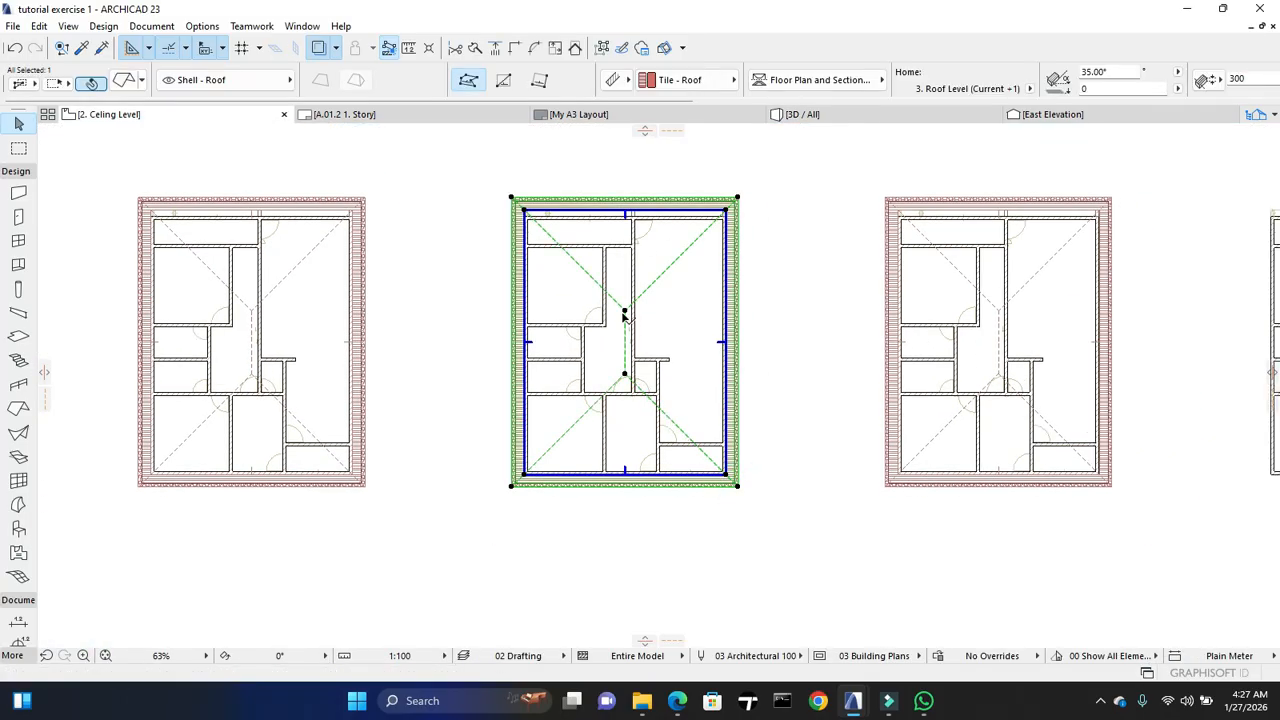
left_click(626, 378)
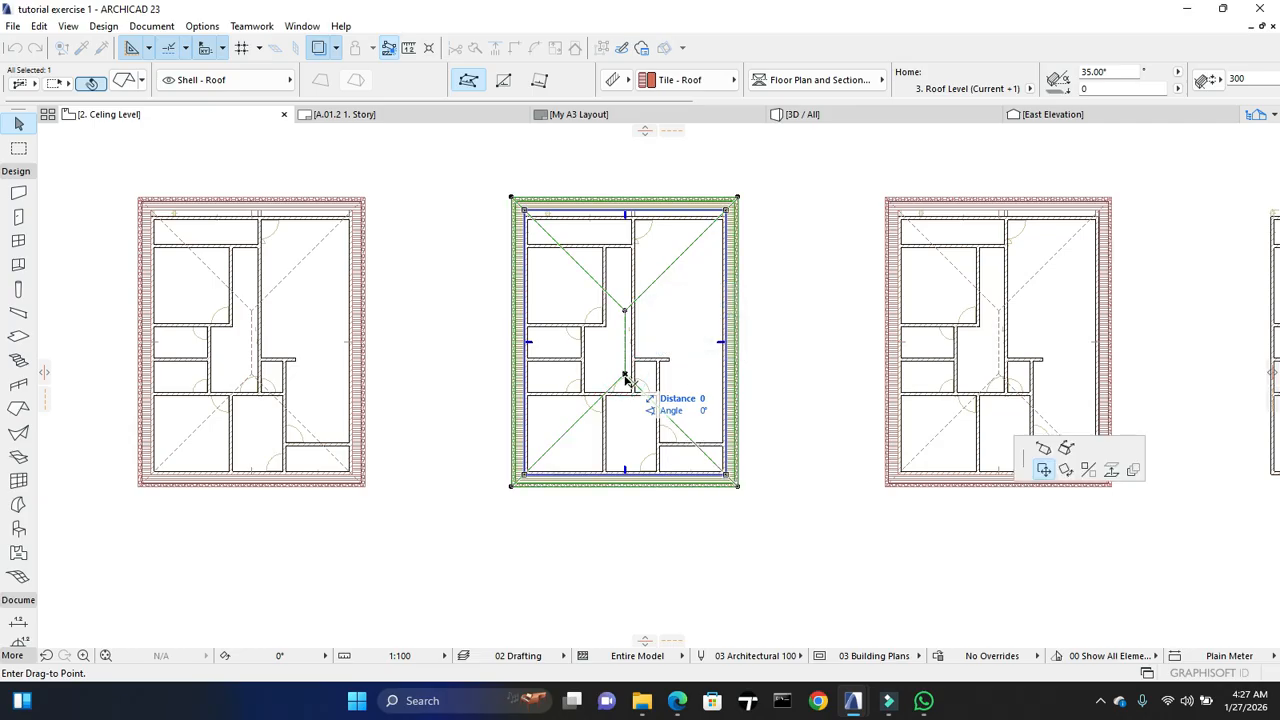
left_click(1046, 454)
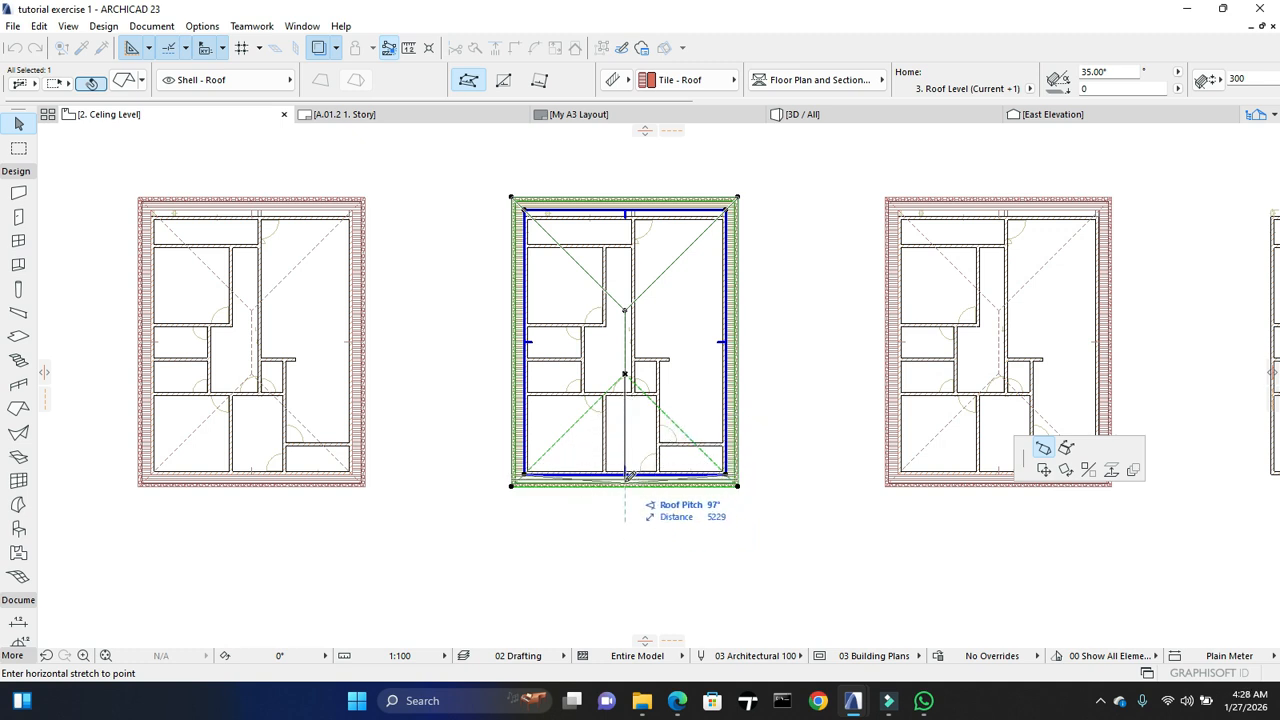
scroll(625, 470, "up", 3)
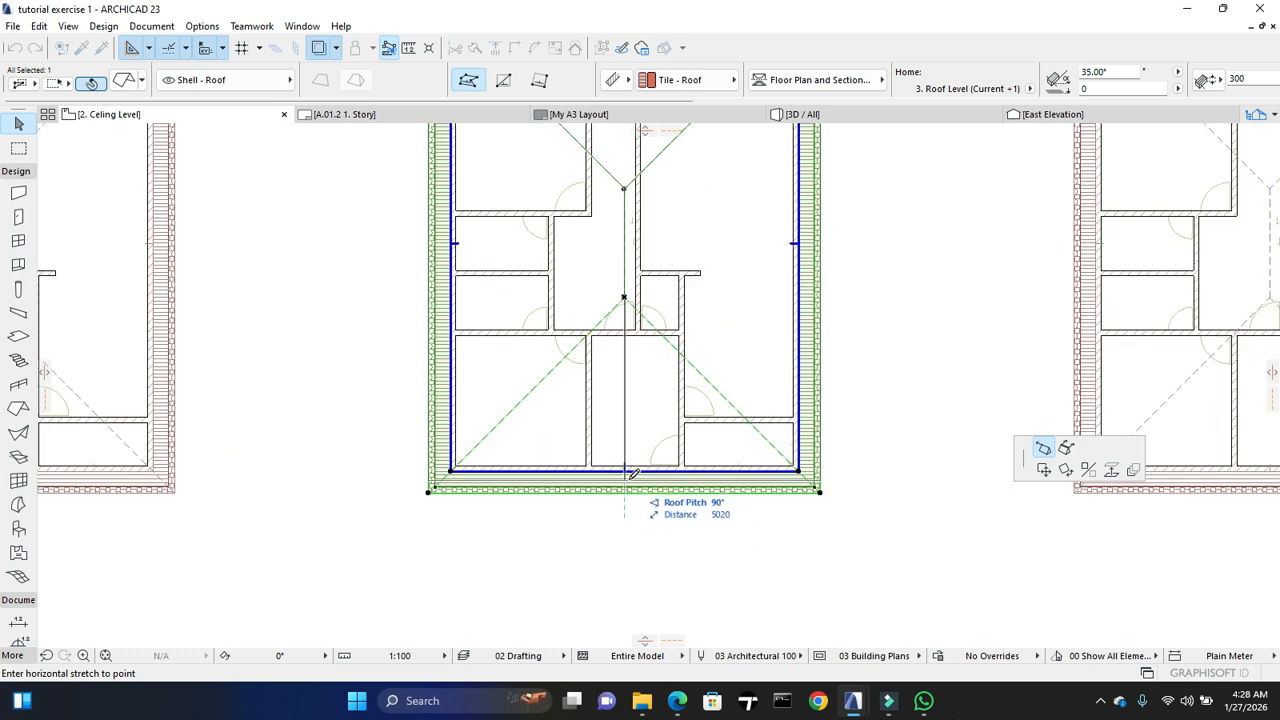
left_click(627, 475)
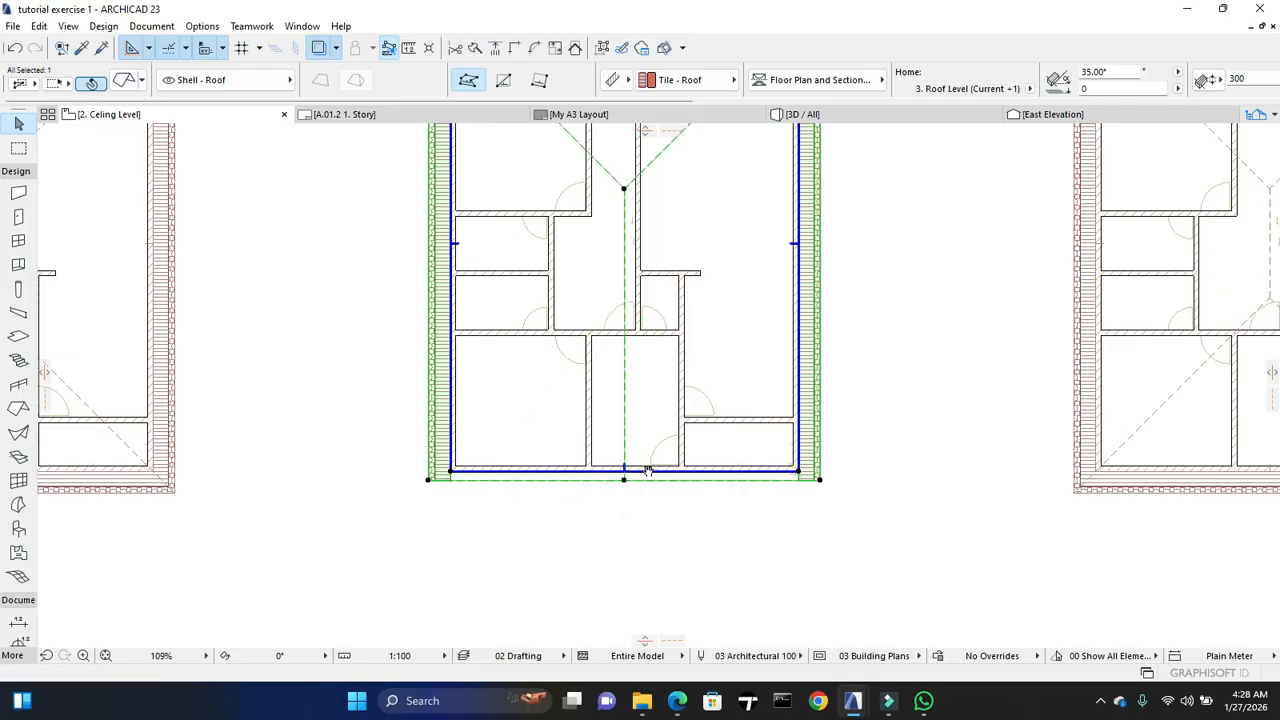
Stretch the upper ridge node of the same roof just past the upper pivot line to form the opposite gable
middle_click_drag(648, 470, 677, 637)
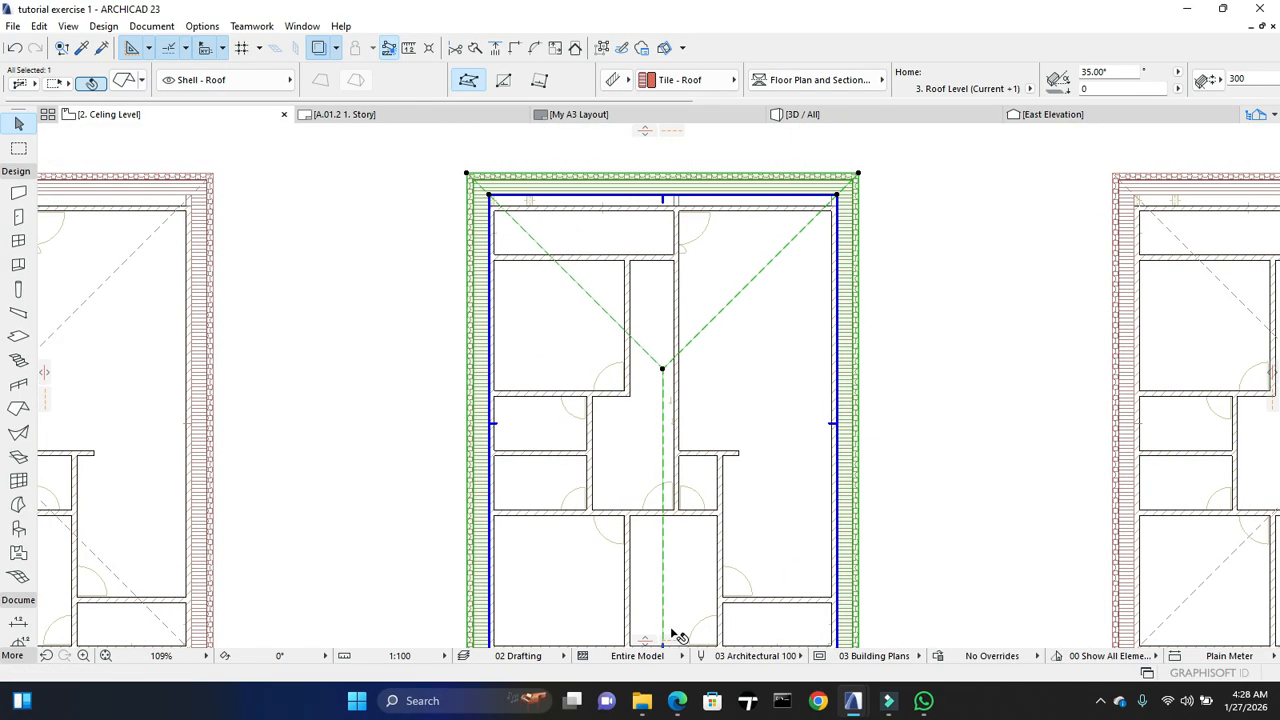
left_click(664, 368)
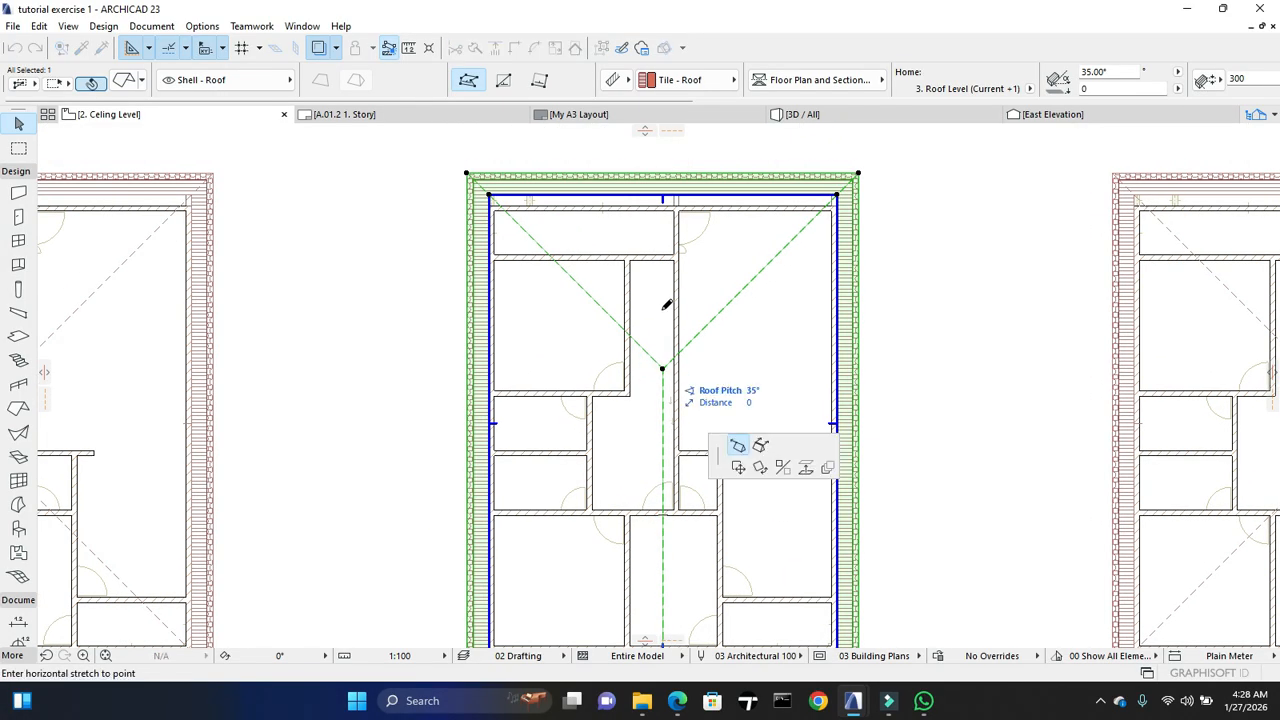
left_click(664, 187)
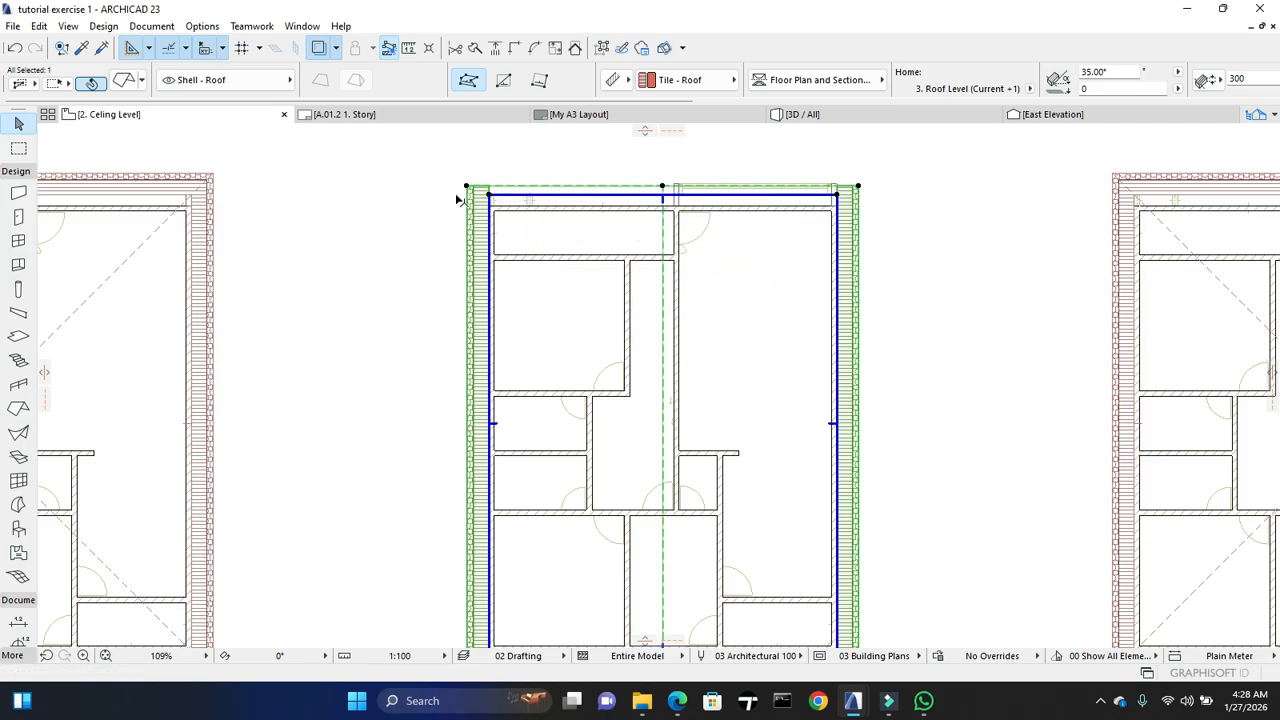
Examine the second house's gable roof and its open gable end from the front in 3D
left_click(895, 115)
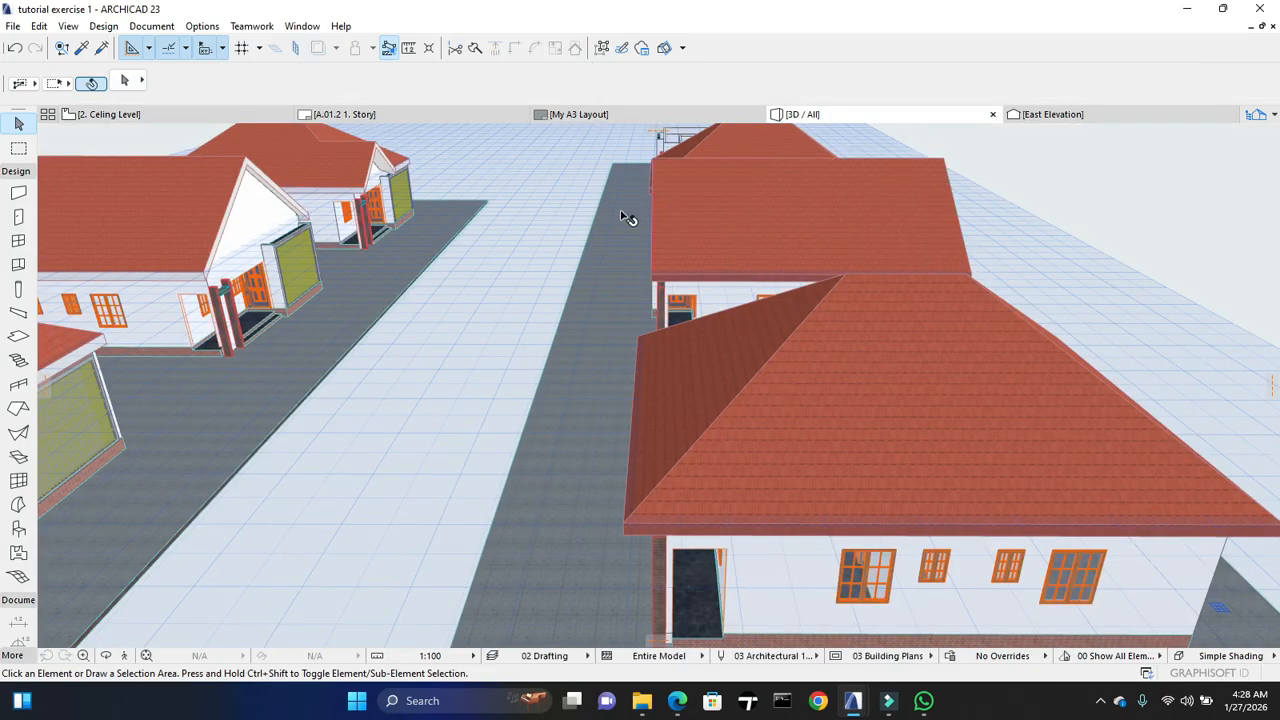
middle_click_drag(628, 232, 894, 228, "shift")
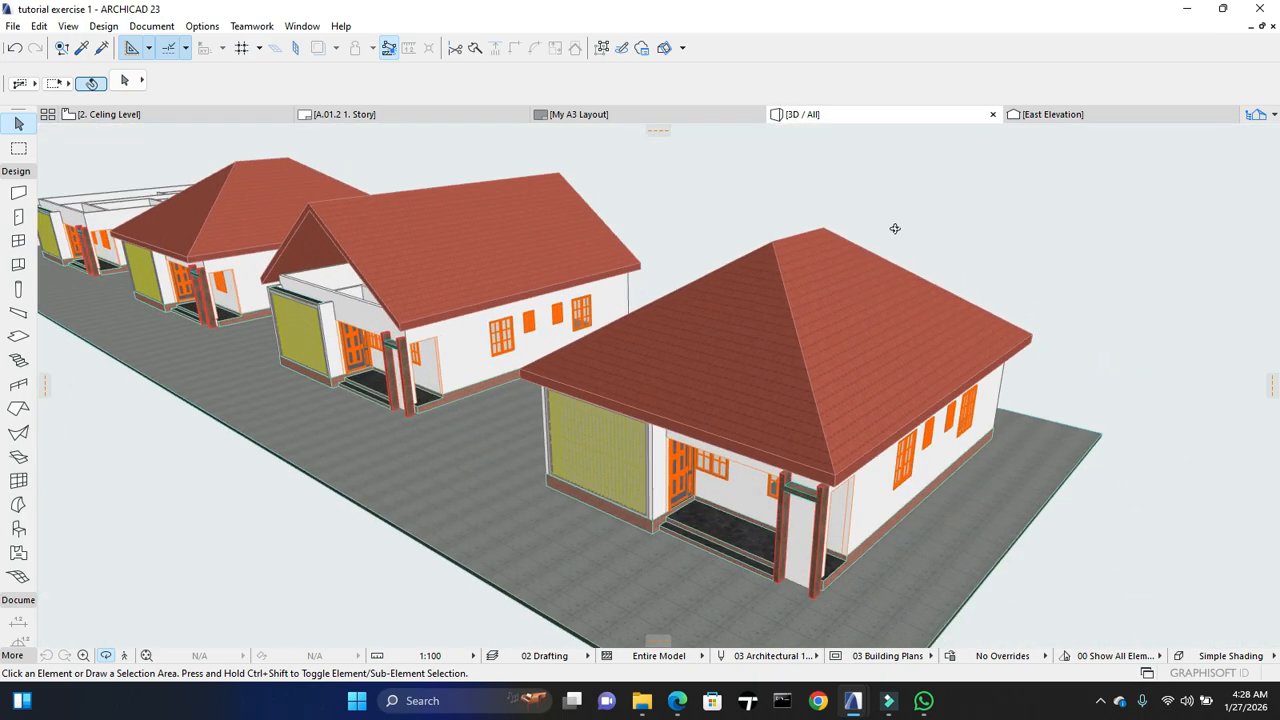
scroll(363, 273, "up", 1)
middle_click_drag(284, 300, 804, 359)
middle_click_drag(810, 444, 778, 286, "shift")
middle_click_drag(916, 426, 770, 467, "shift")
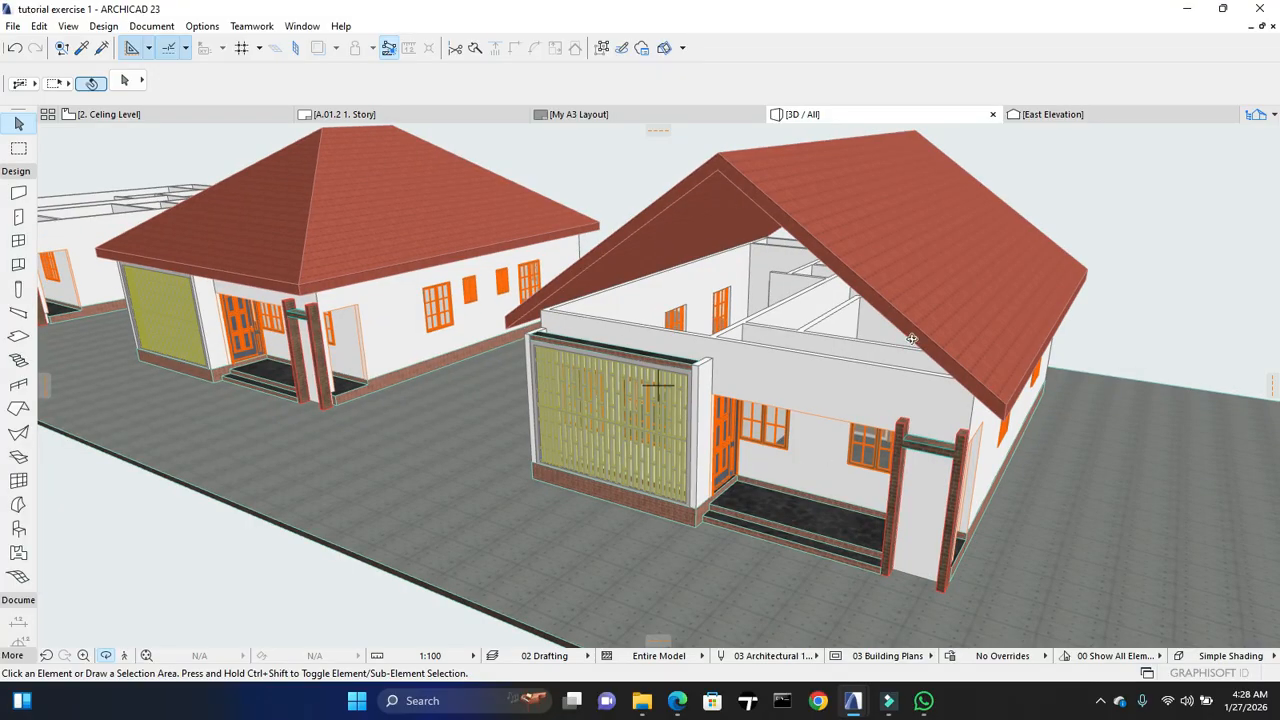
Set the top offset of the two walls under the second house's front gable to 4500 from 3. Roof Level
middle_click_drag(956, 431, 800, 415, "shift")
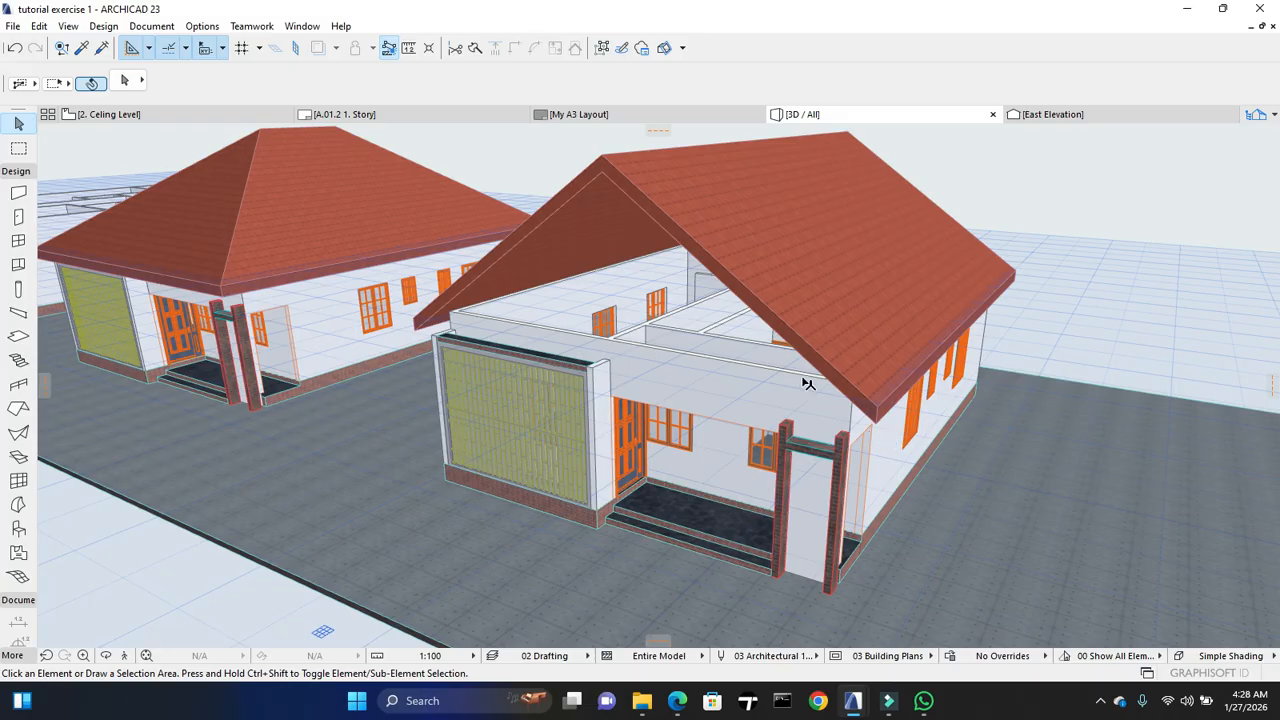
left_click(810, 398)
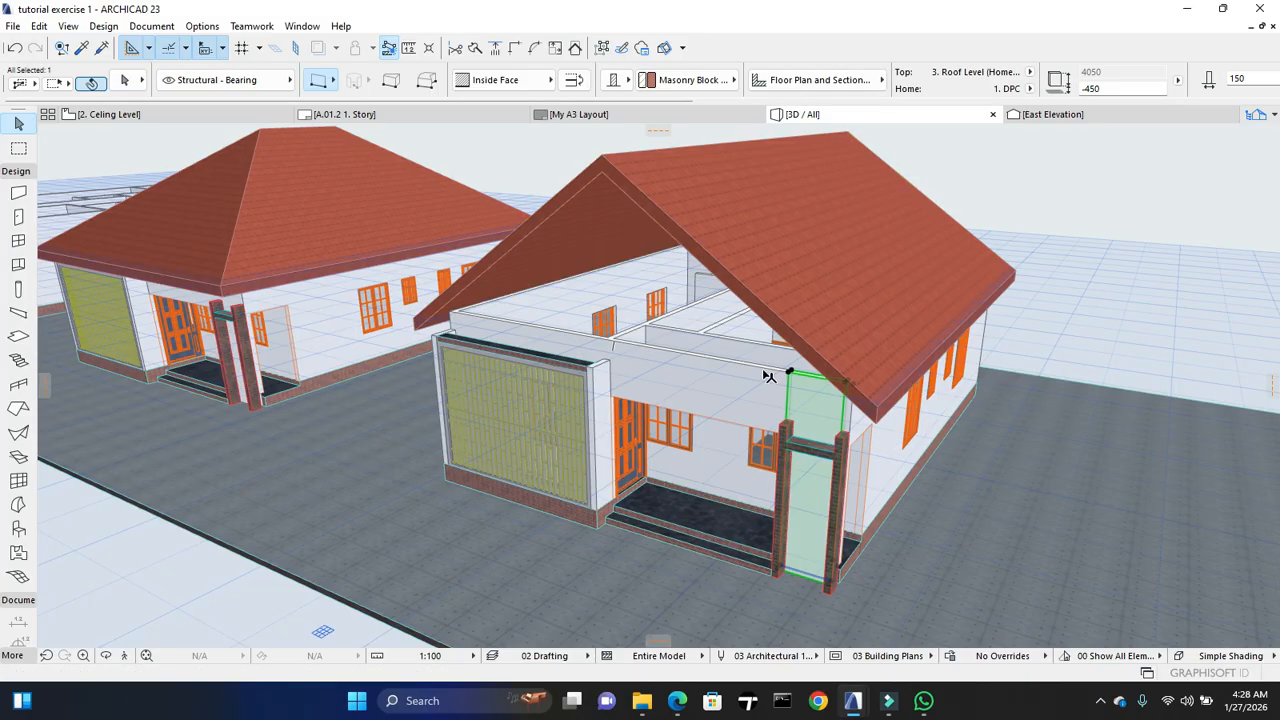
left_click(769, 377, "shift")
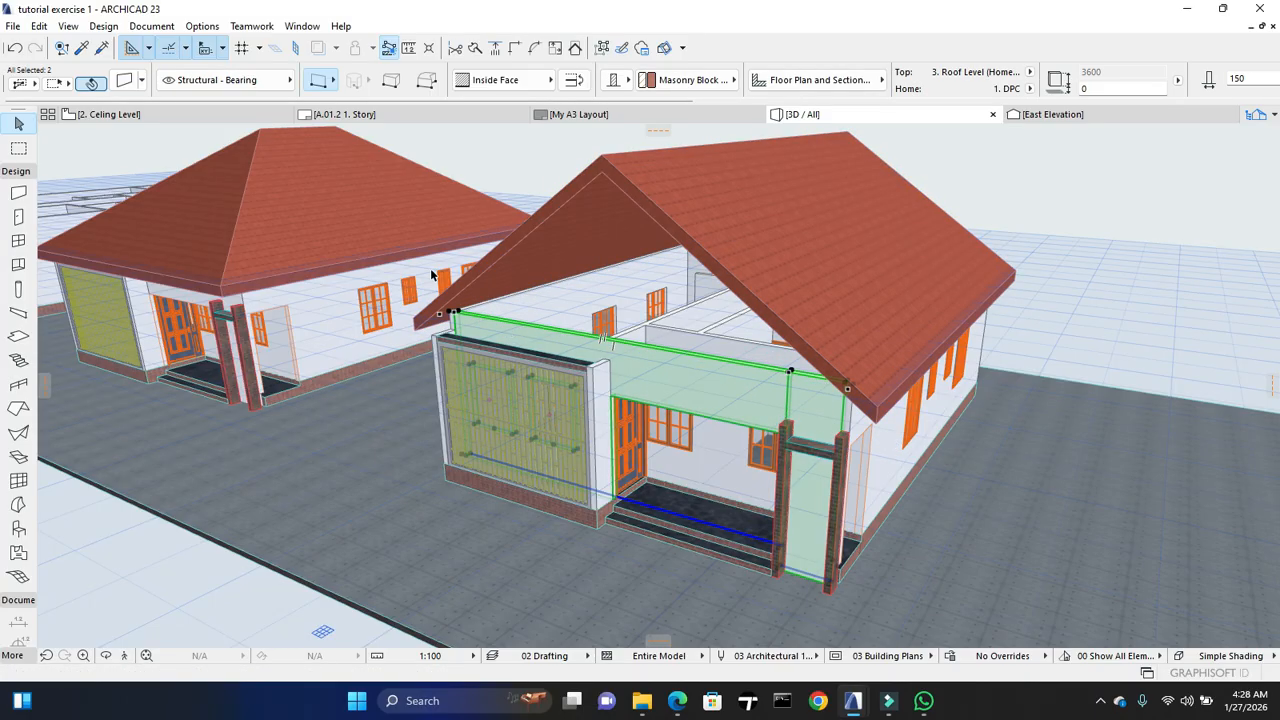
middle_click_drag(658, 374, 1086, 301, "shift")
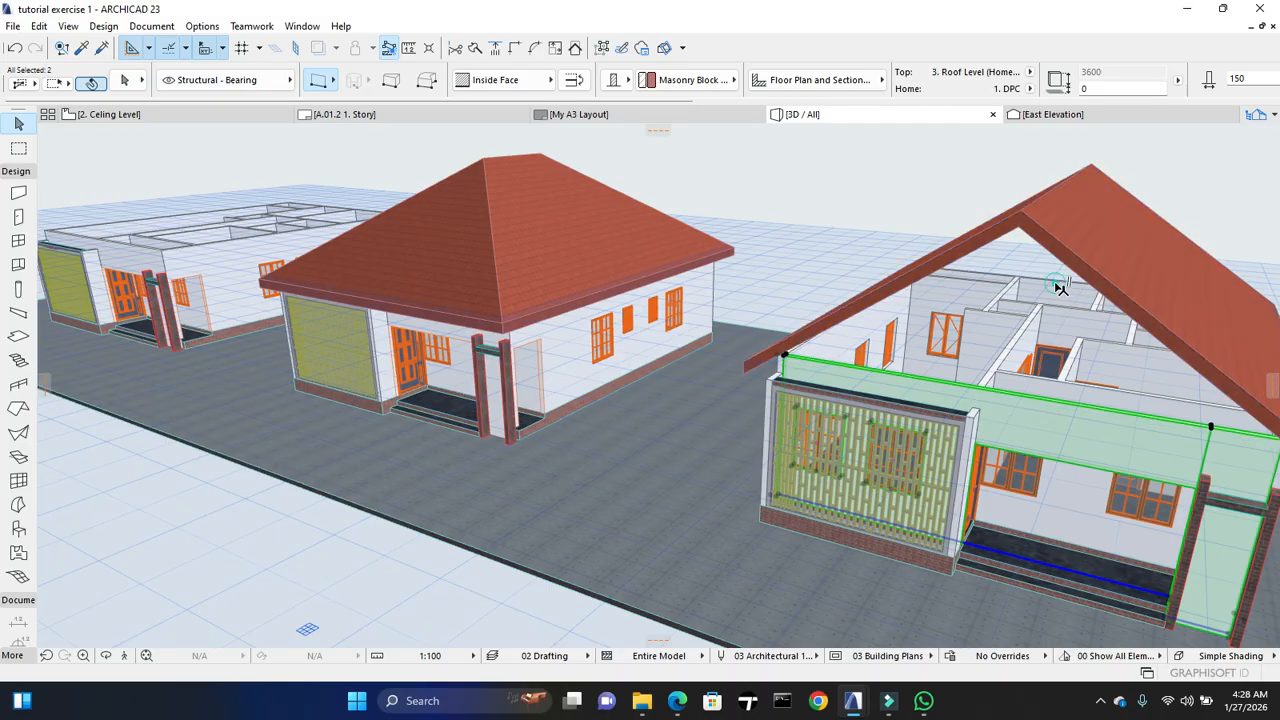
middle_click_drag(1103, 371, 826, 422, "shift")
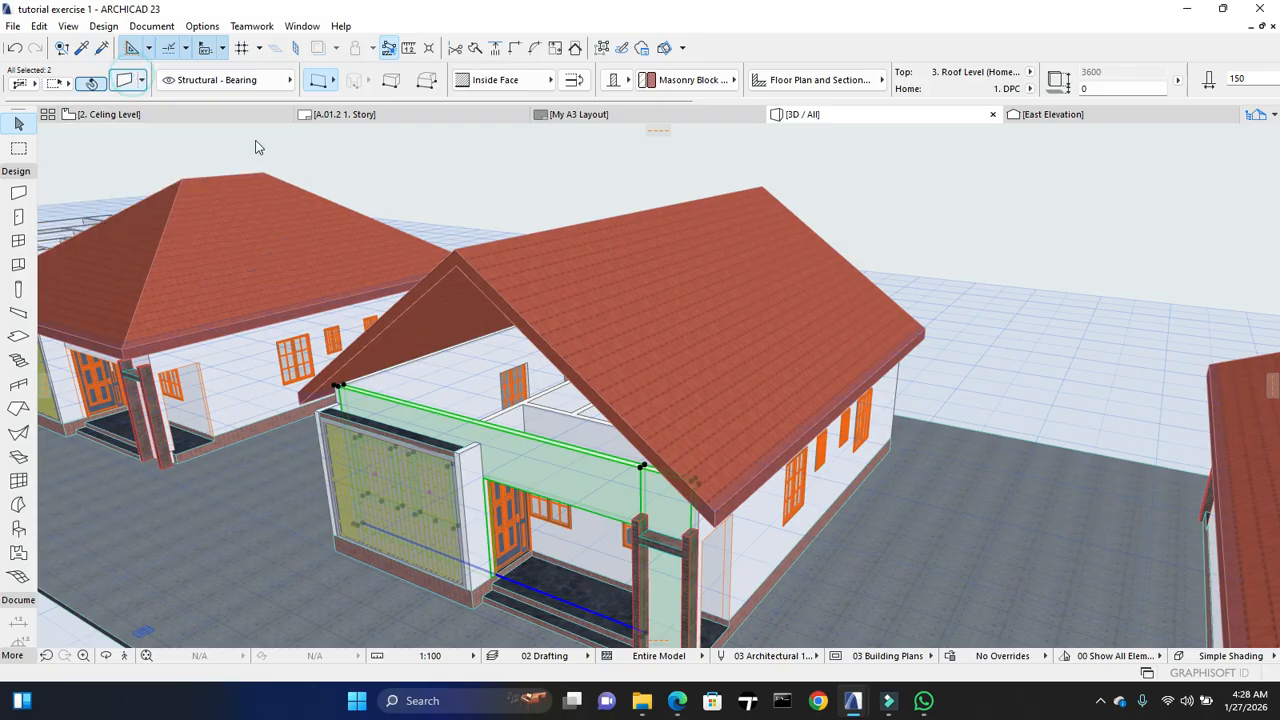
key("ctrl+t")
type("4")
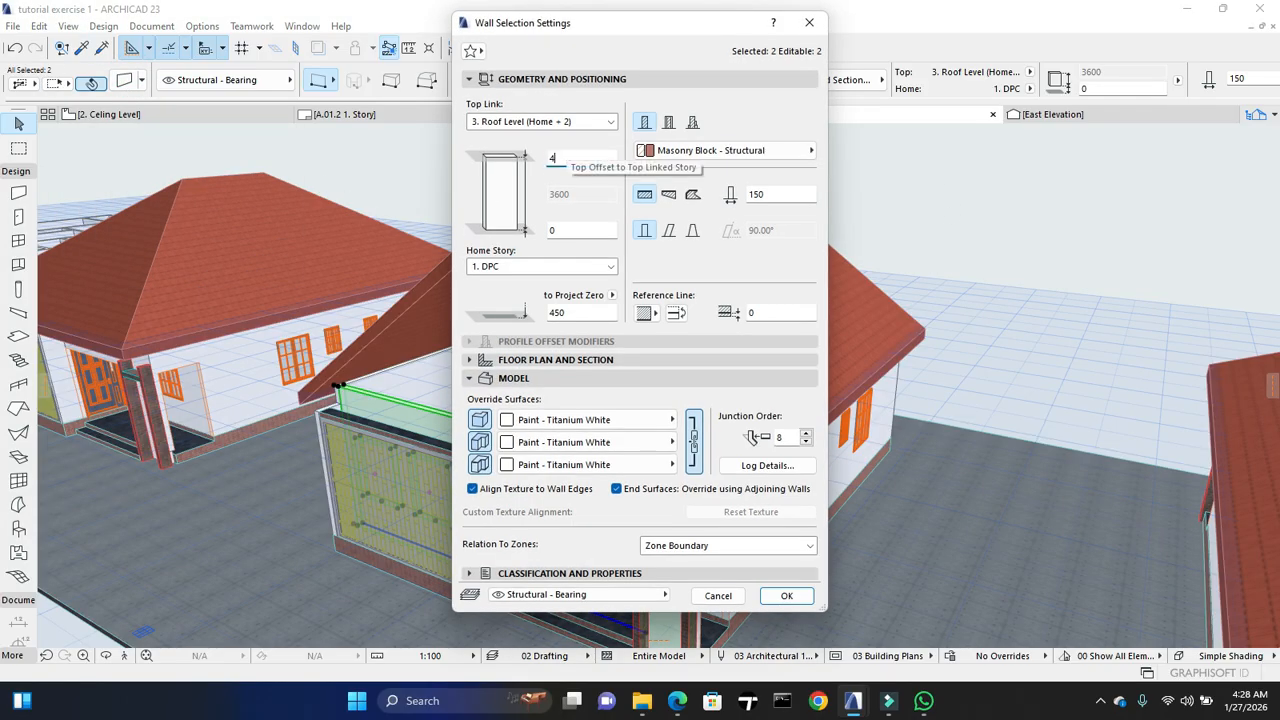
type("500")
key("Return")
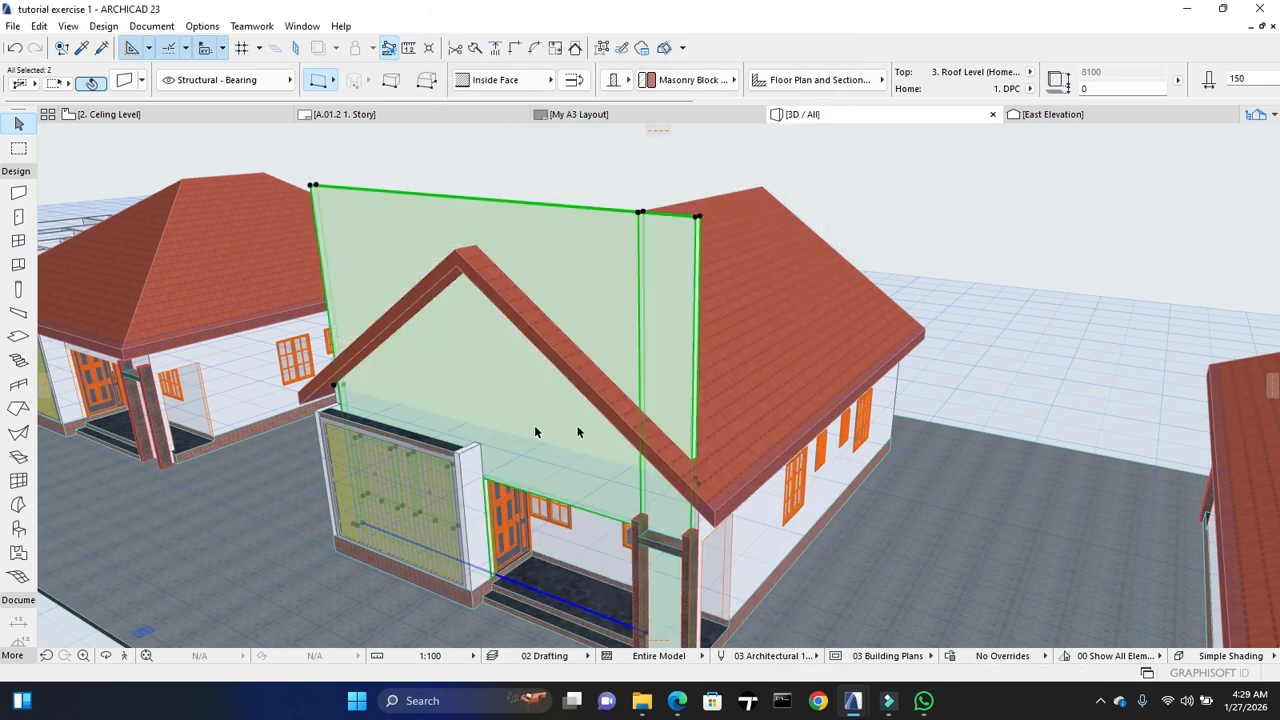
Set the top offset of the second house's long side wall beside the breeze-block screen to 4500, and clear the selection
middle_click_drag(278, 410, 596, 418, "shift")
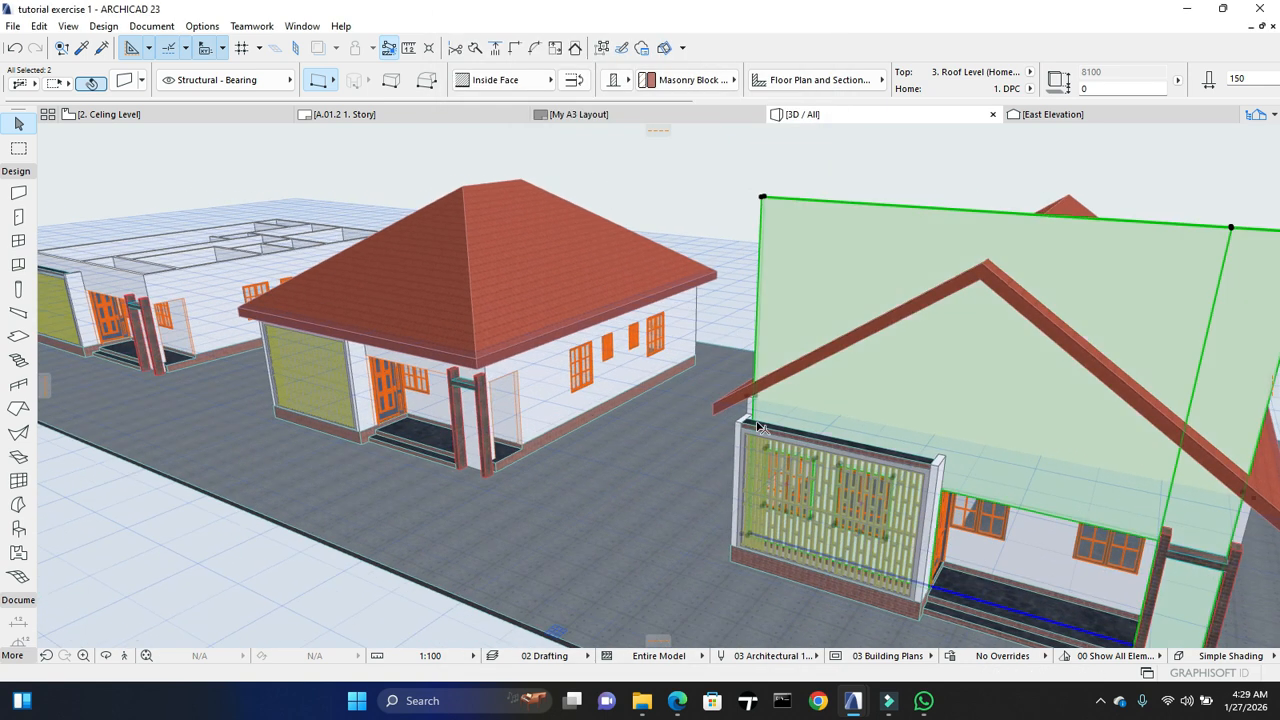
scroll(765, 420, "up", 4)
scroll(760, 418, "up", 1)
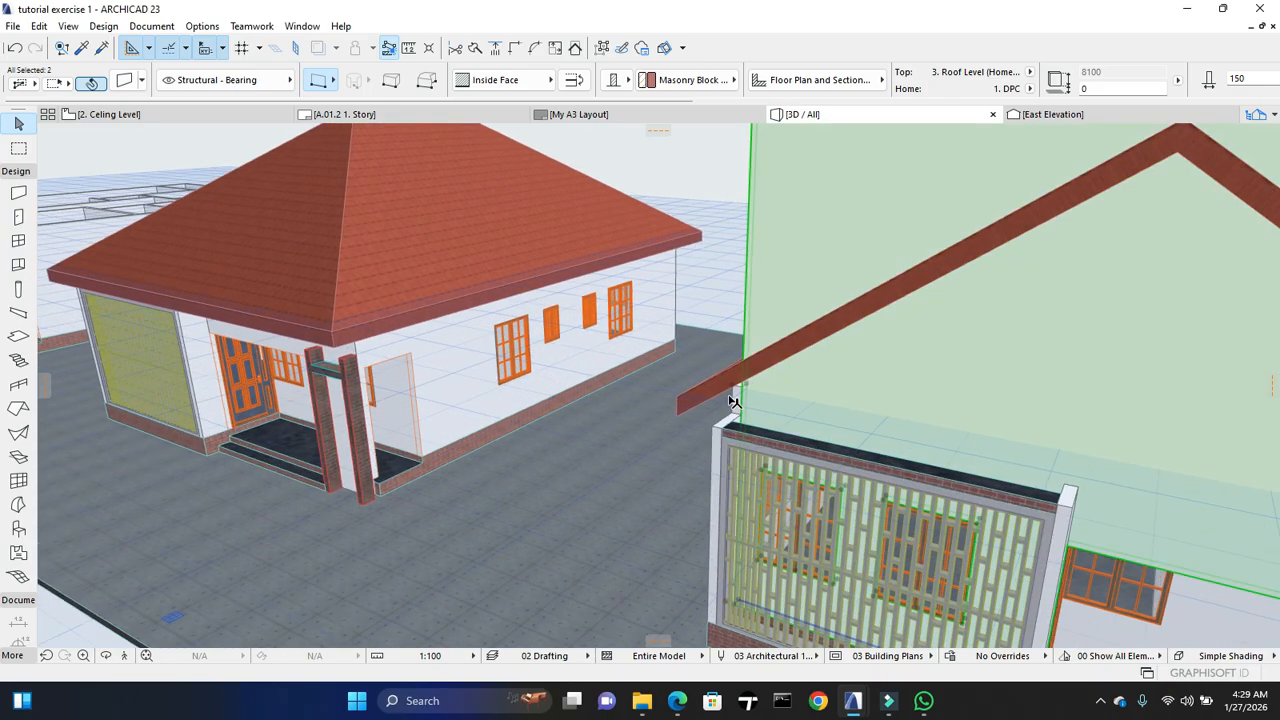
key("Escape")
left_click(733, 400)
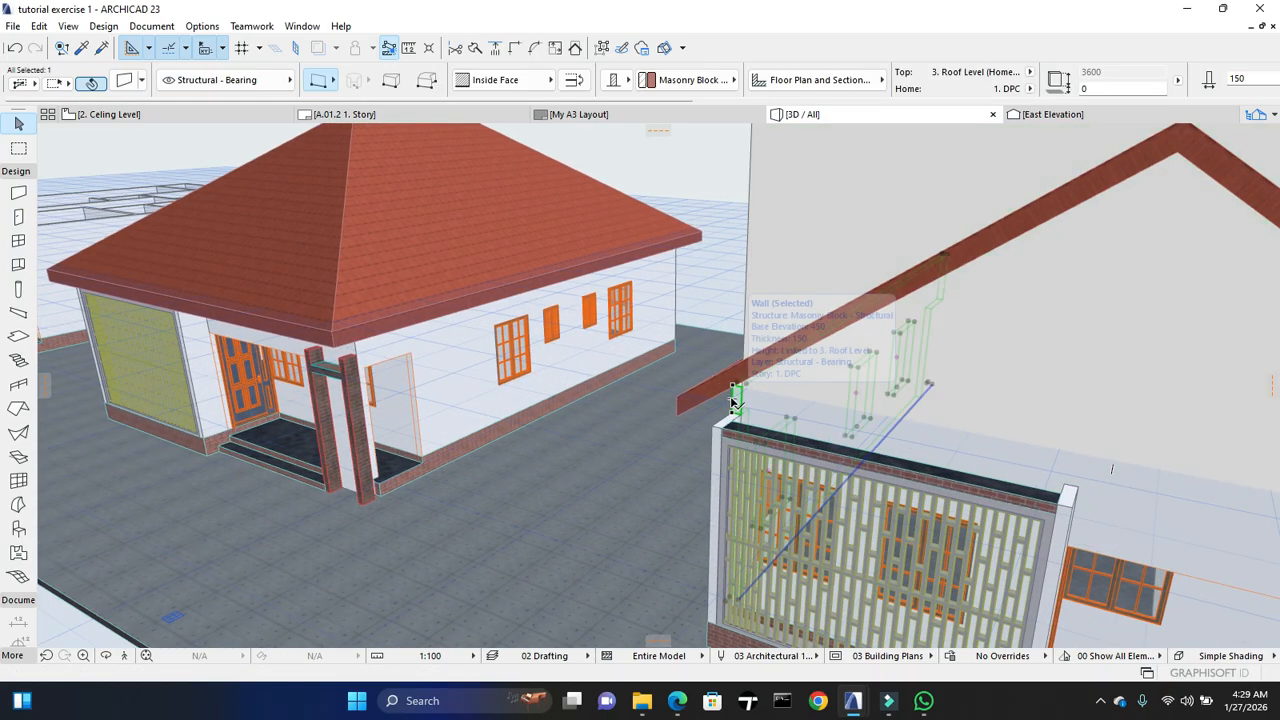
scroll(745, 385, "up", 2)
middle_click_drag(735, 350, 737, 285)
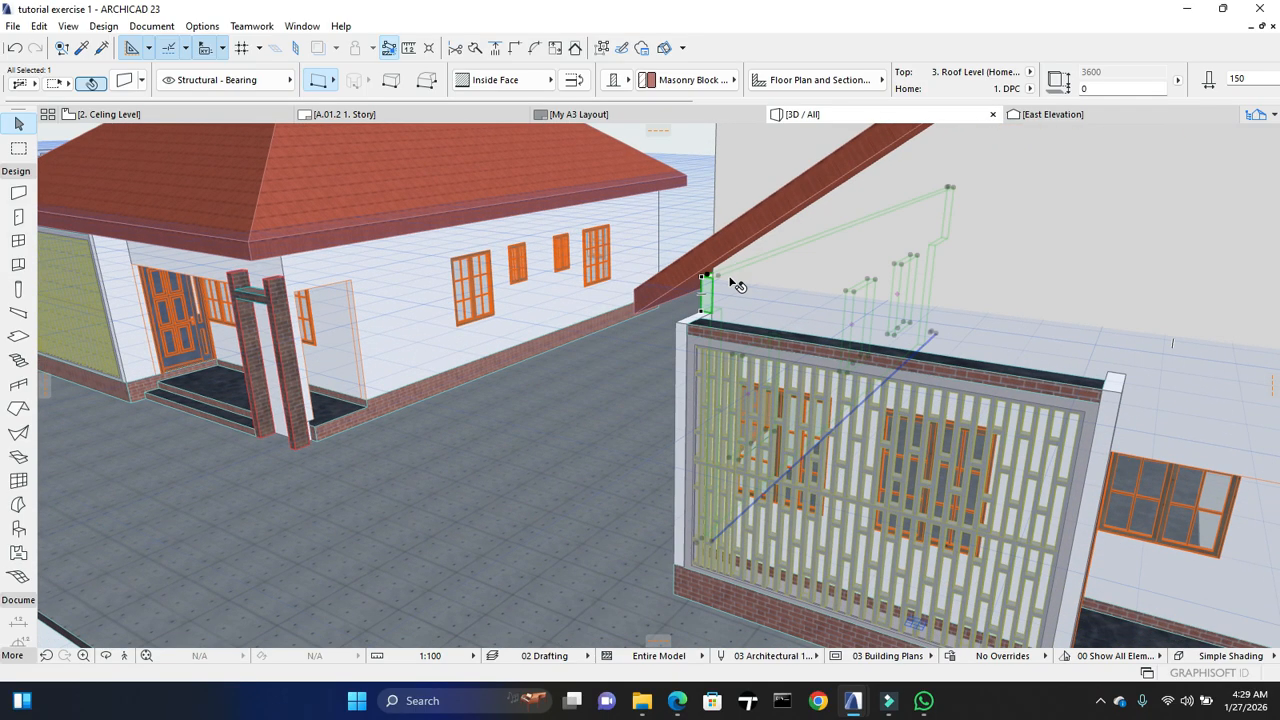
scroll(723, 267, "up", 3)
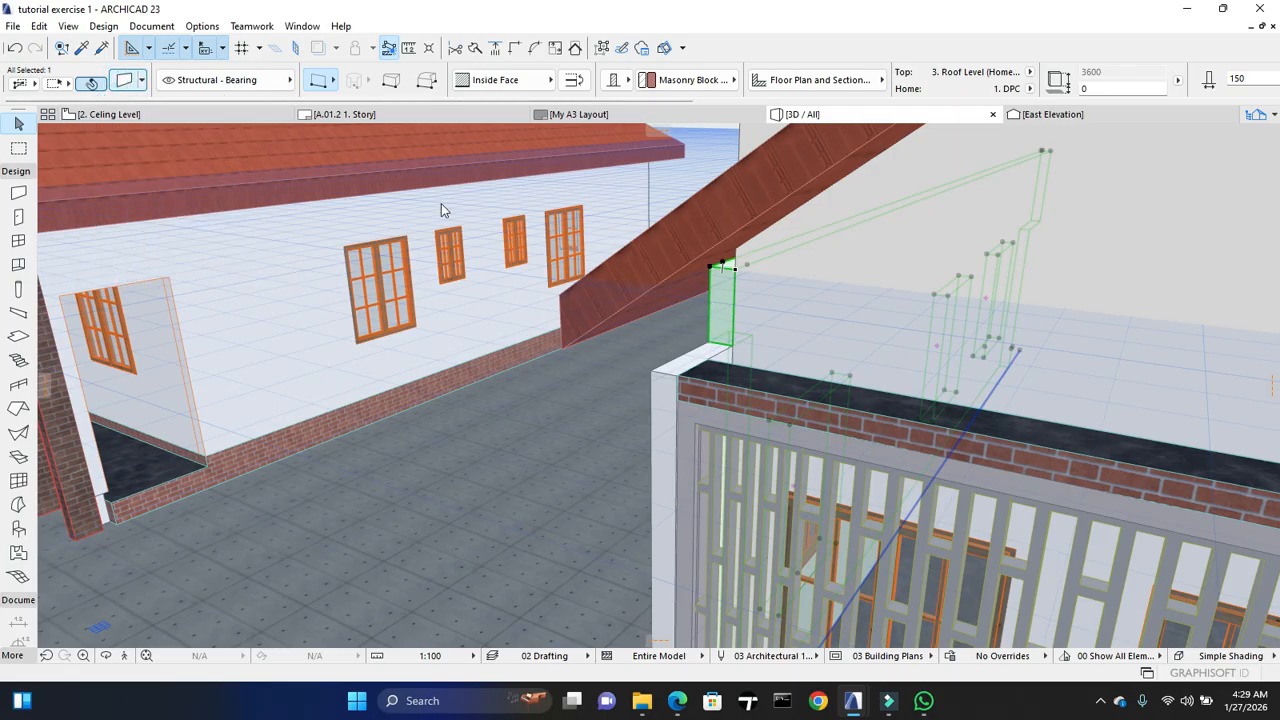
key("ctrl+t")
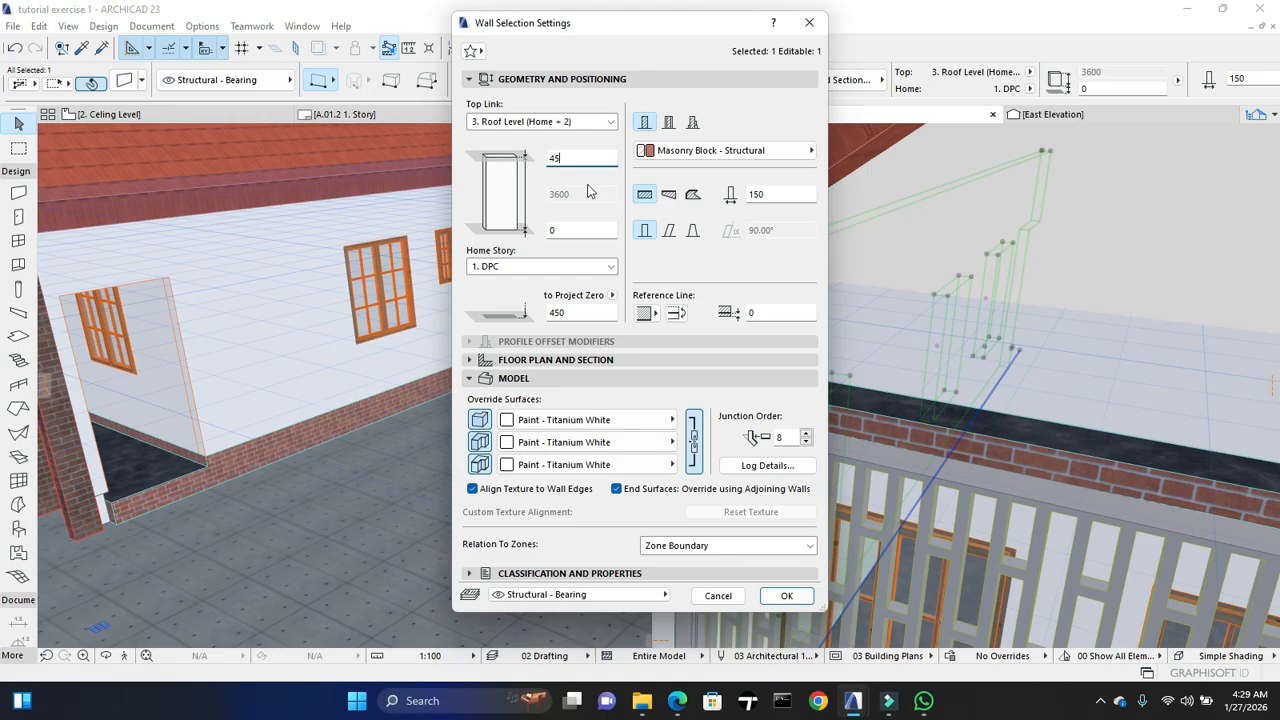
key("Return")
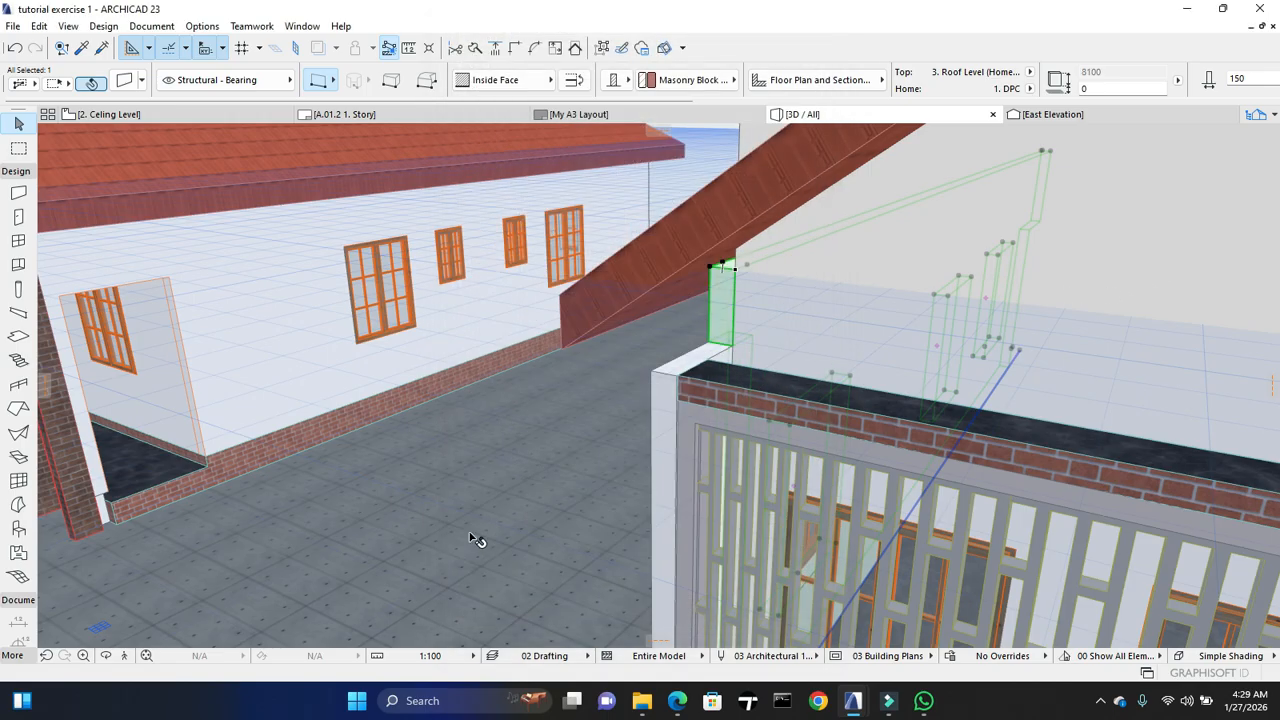
scroll(409, 489, "up", 2)
scroll(409, 489, "down", 4)
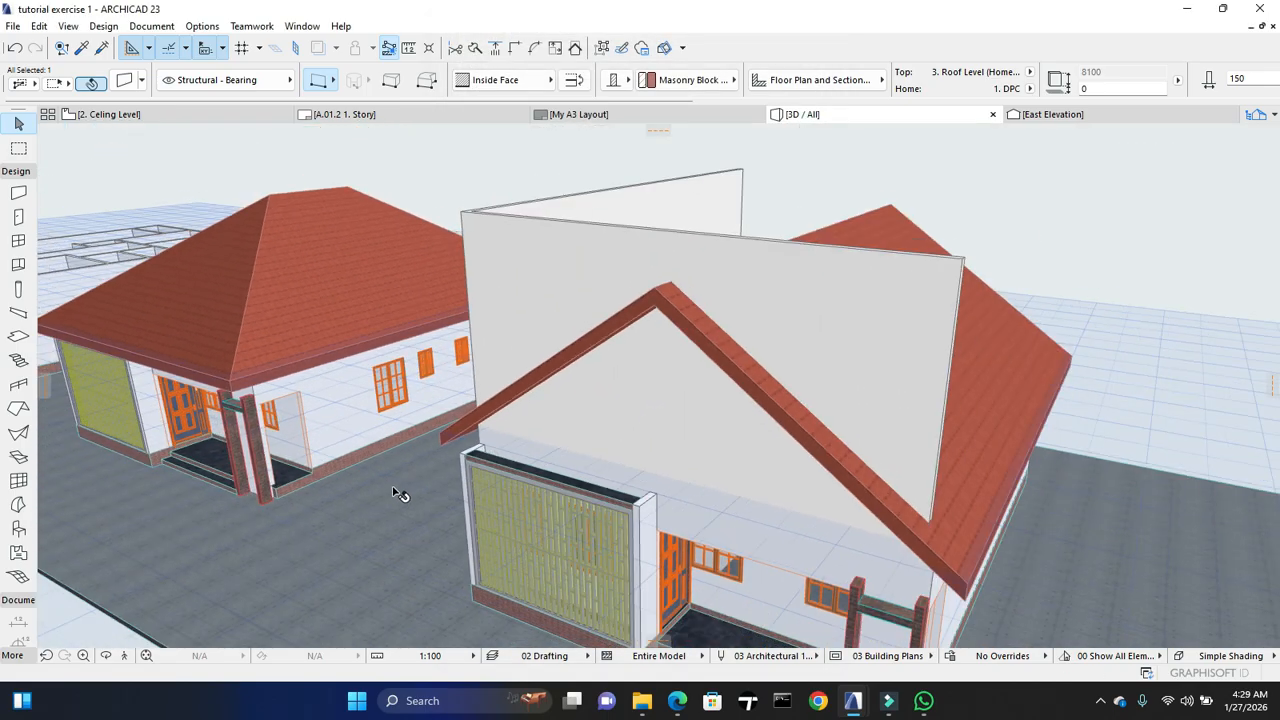
scroll(1014, 585, "up", 1)
middle_click_drag(1014, 581, 935, 541, "shift")
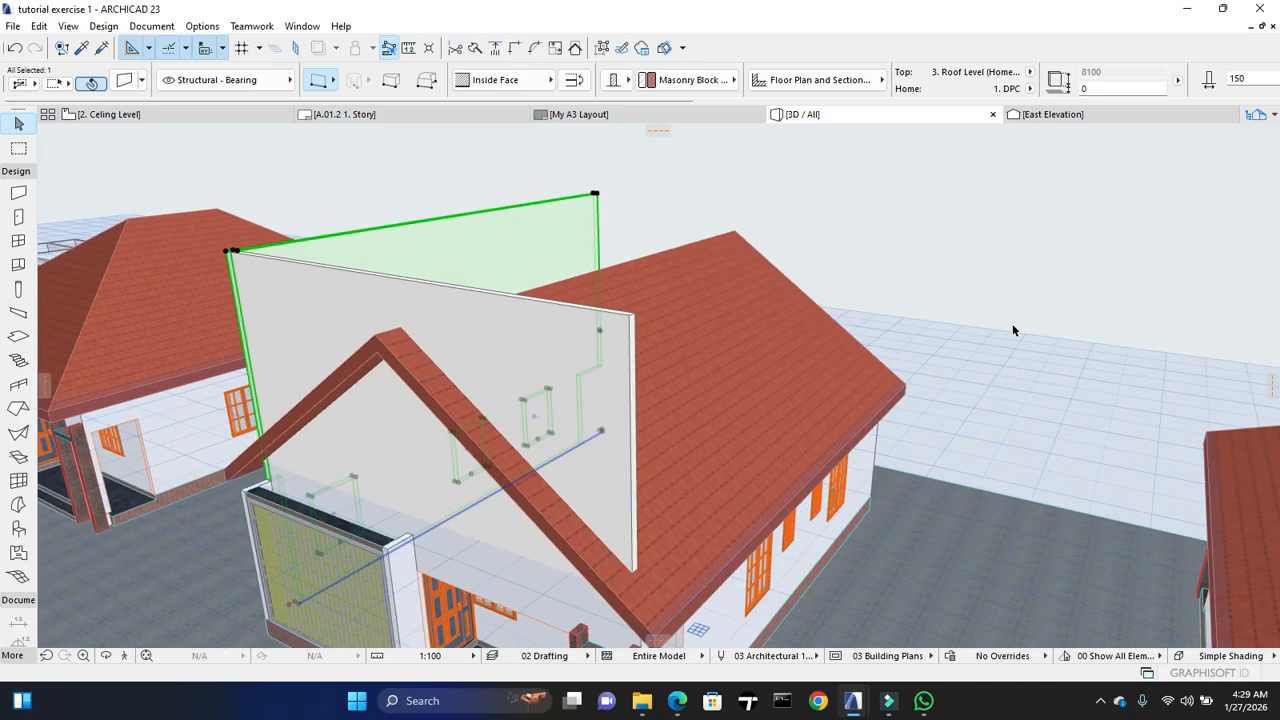
left_click(977, 337)
middle_click_drag(939, 351, 643, 451, "shift")
left_click(893, 482)
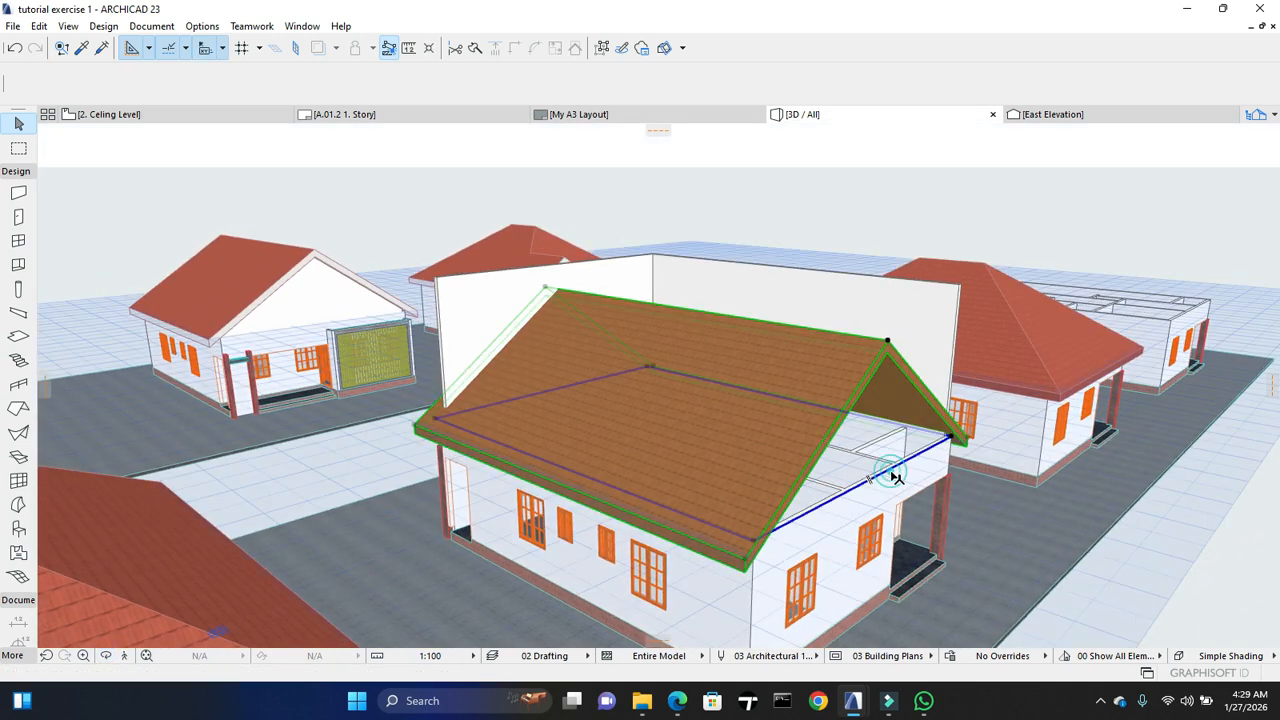
left_click(920, 476)
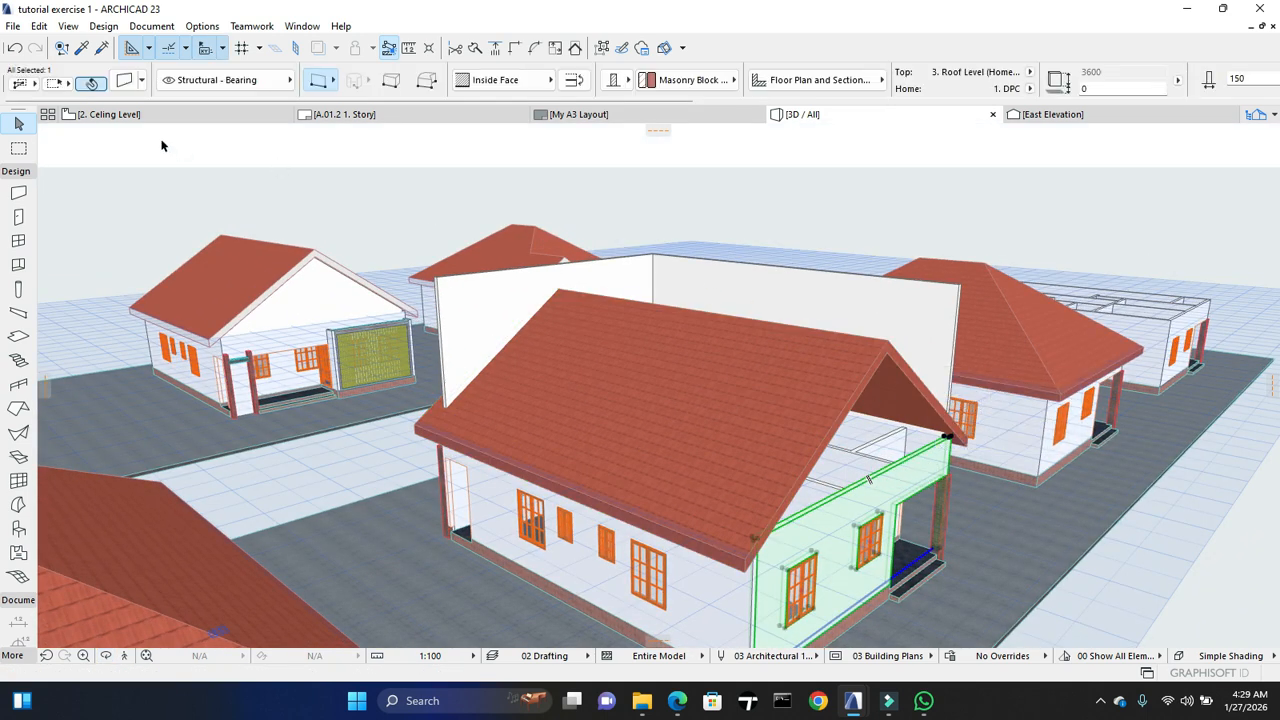
left_click(755, 202)
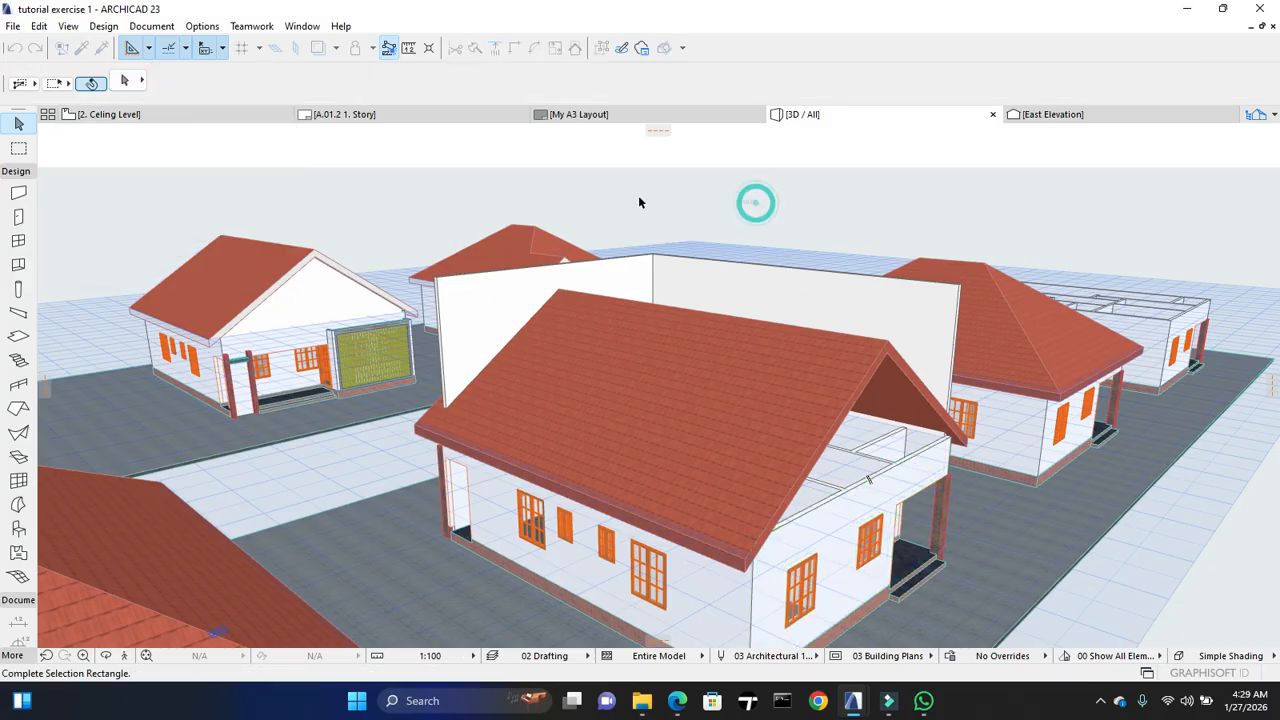
left_click(544, 213)
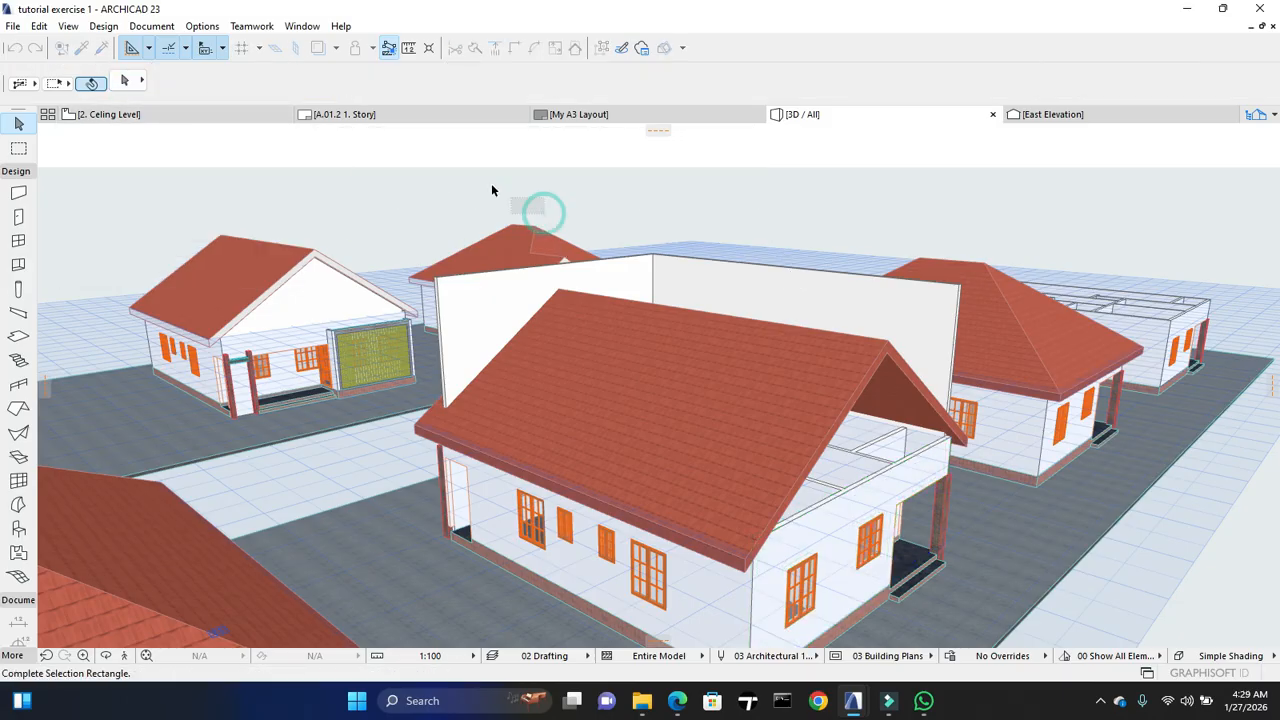
key("Escape")
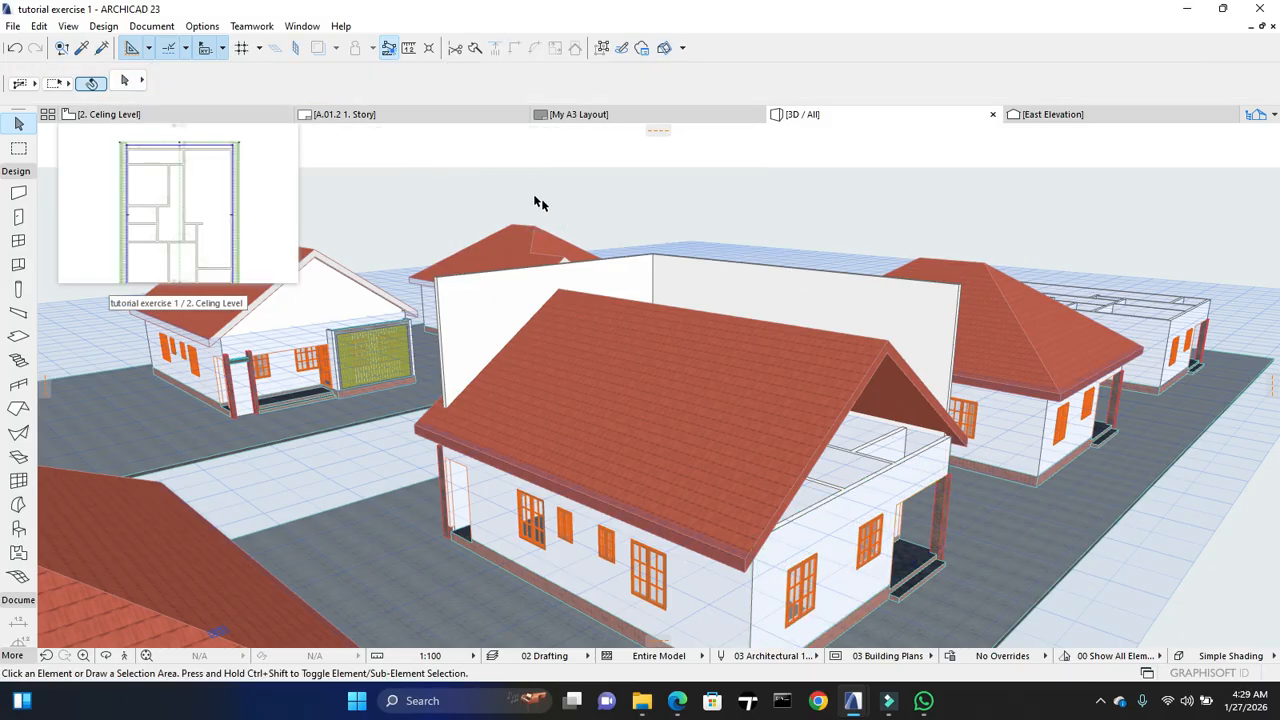
Pick up the parameters of a raised wall and transfer them to the wall under the second house's rear gable
left_click(82, 48)
left_click(805, 278)
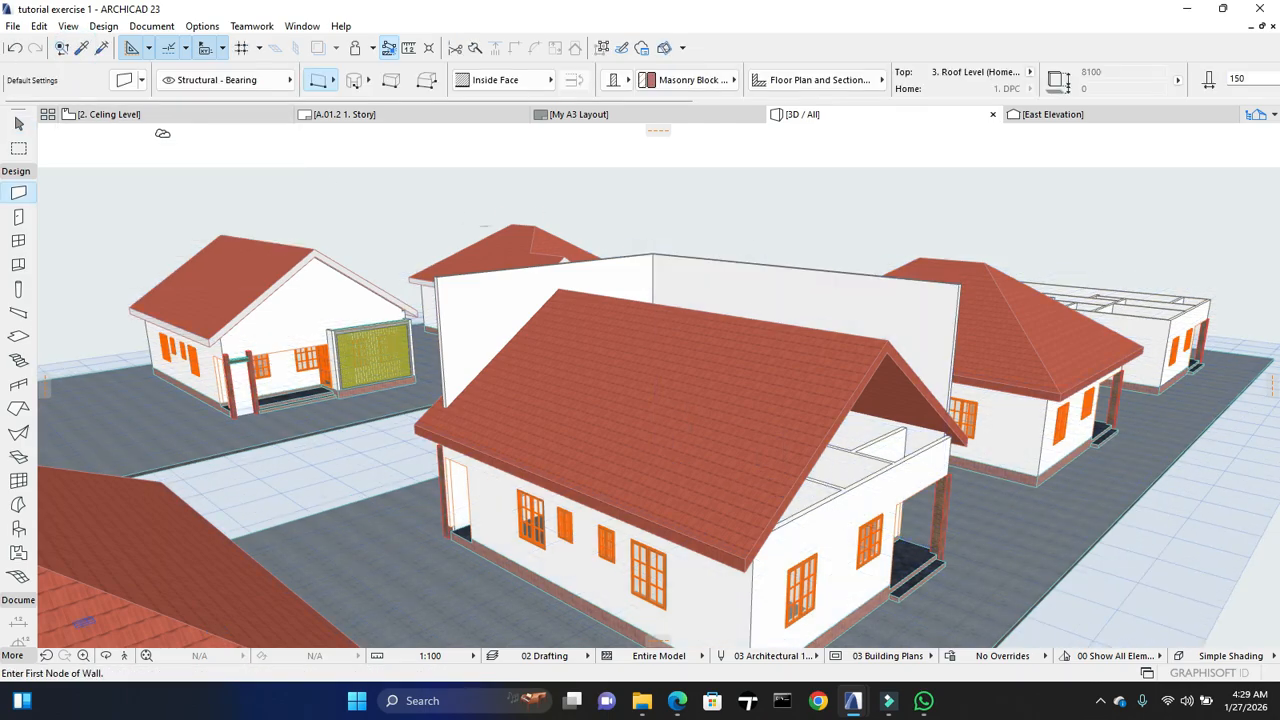
left_click(102, 48)
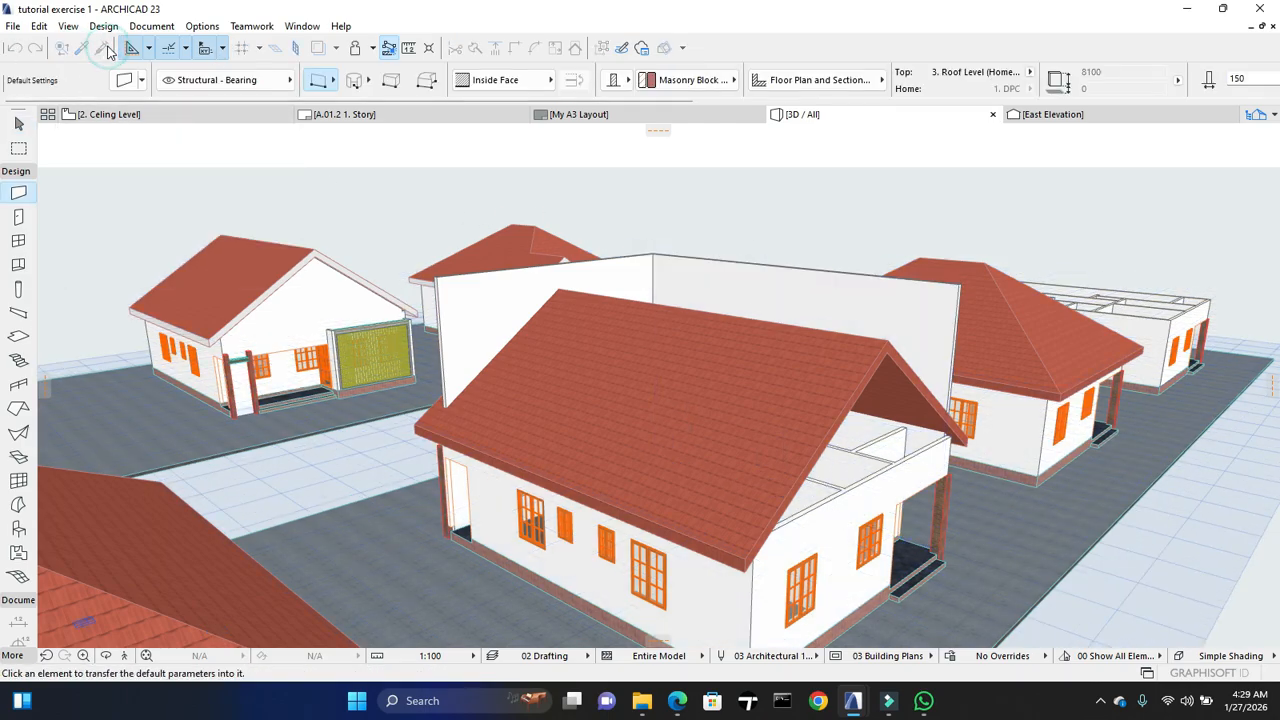
left_click(800, 515)
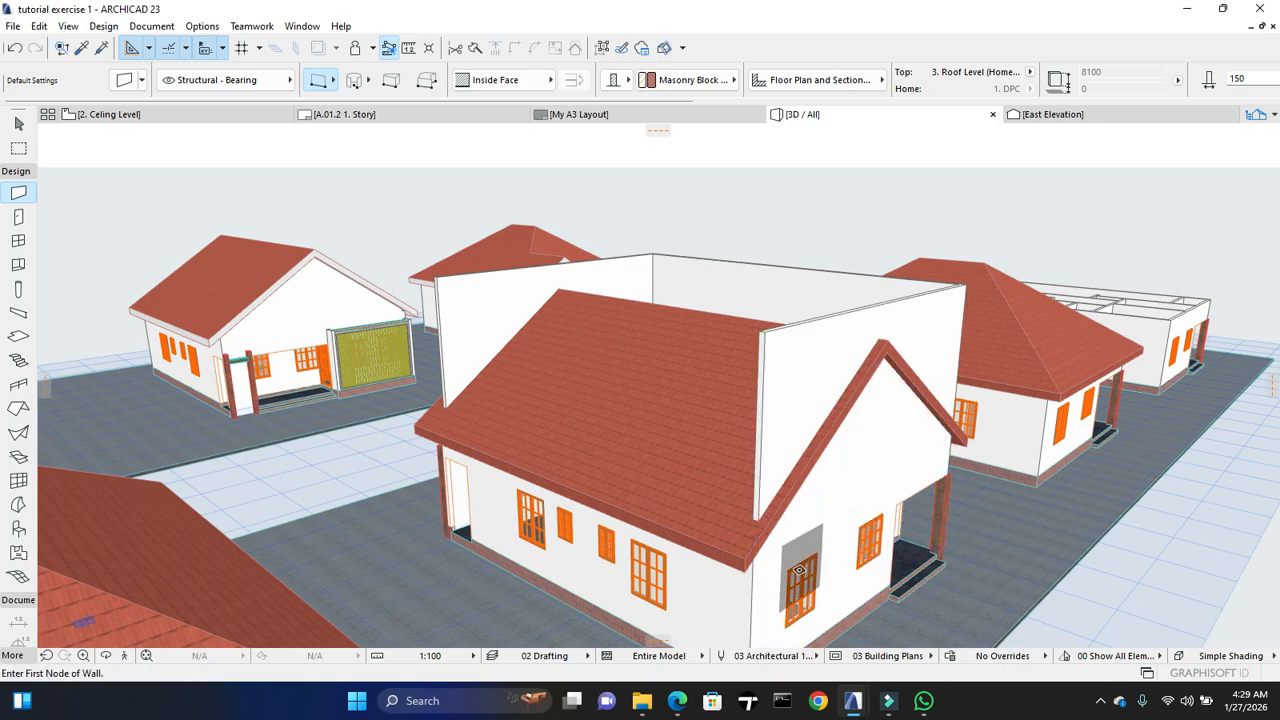
left_click(735, 589)
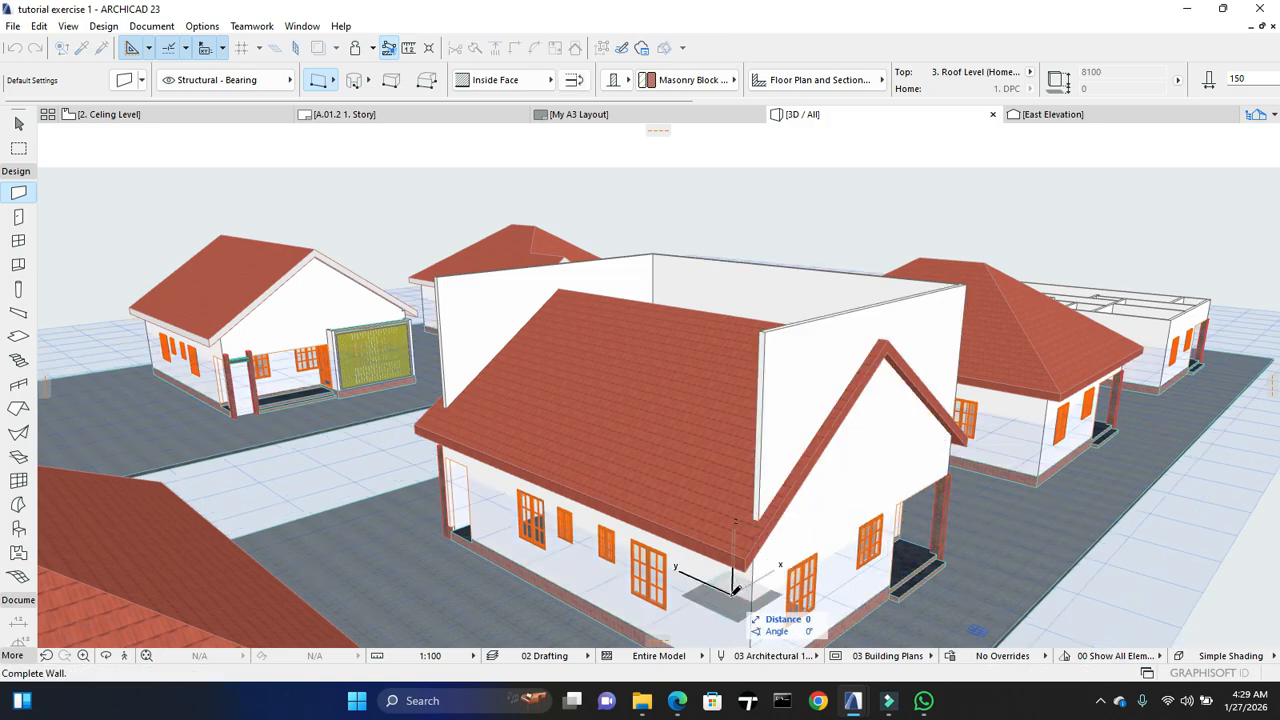
key("Escape")
left_click(714, 592)
left_click(688, 582)
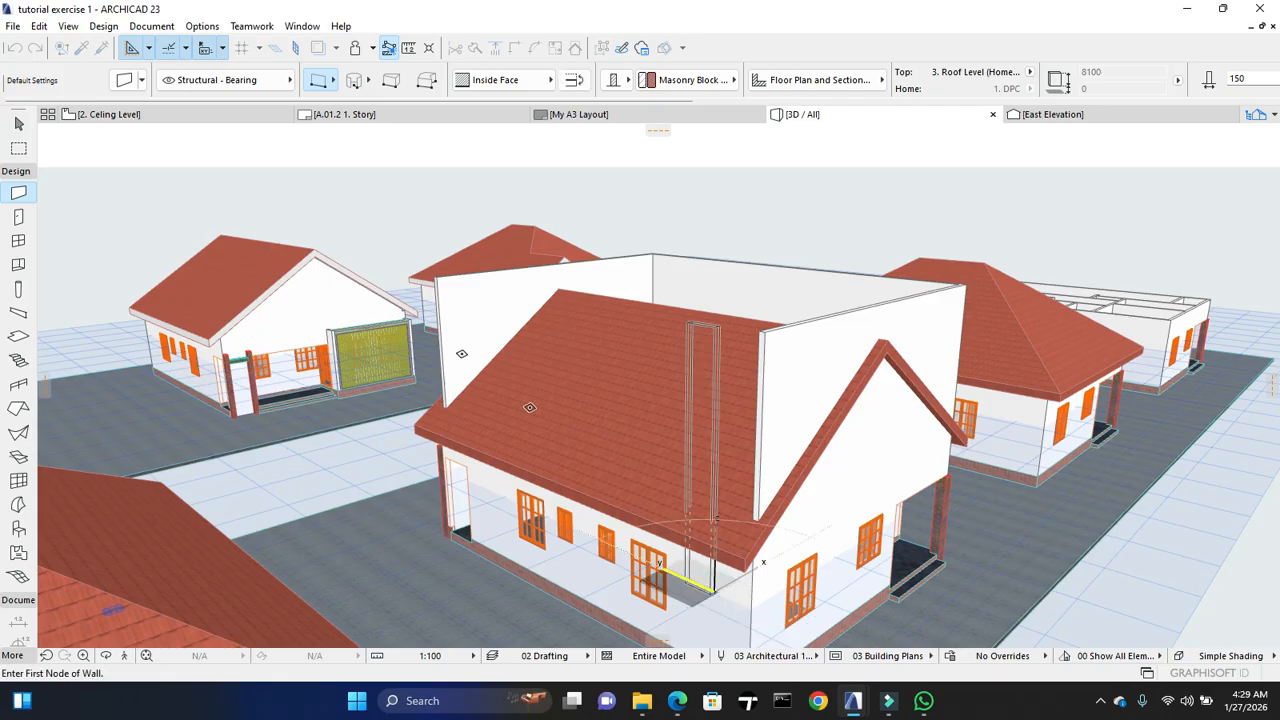
Transfer the raised wall's parameters to the second house's remaining long side wall and leave the Wall tool
left_click(98, 50)
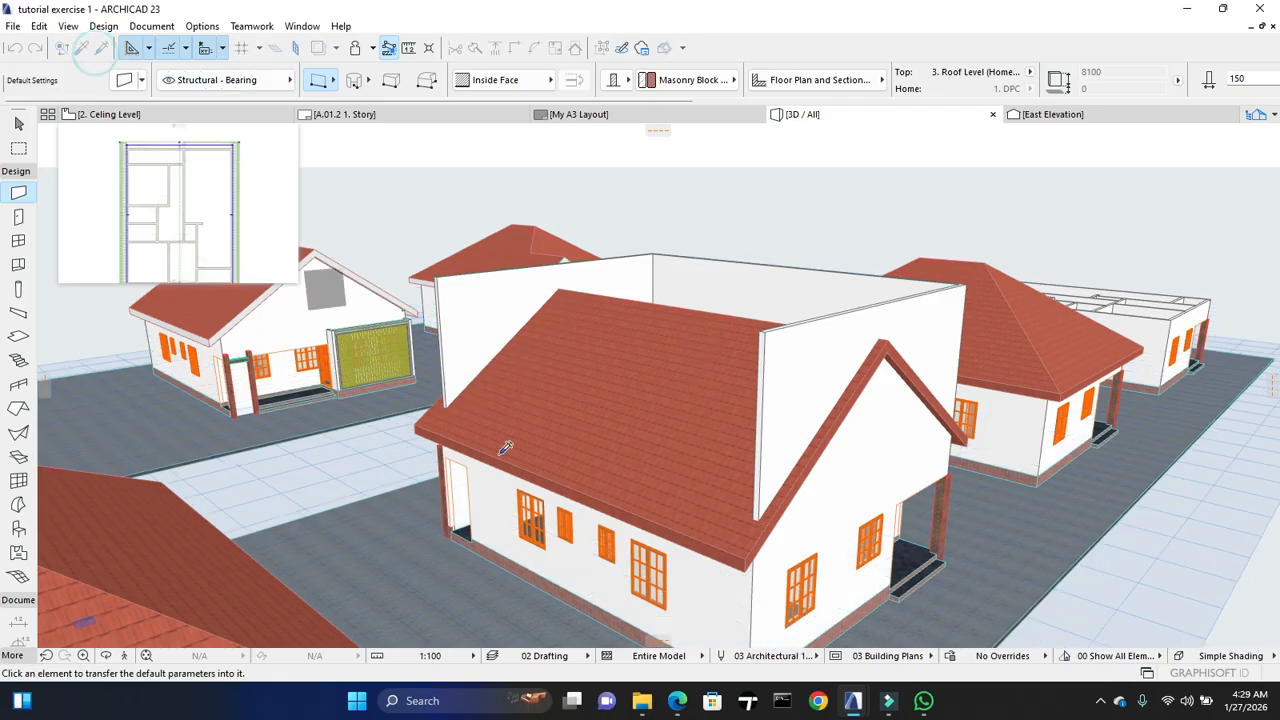
left_click(729, 616)
key("Escape")
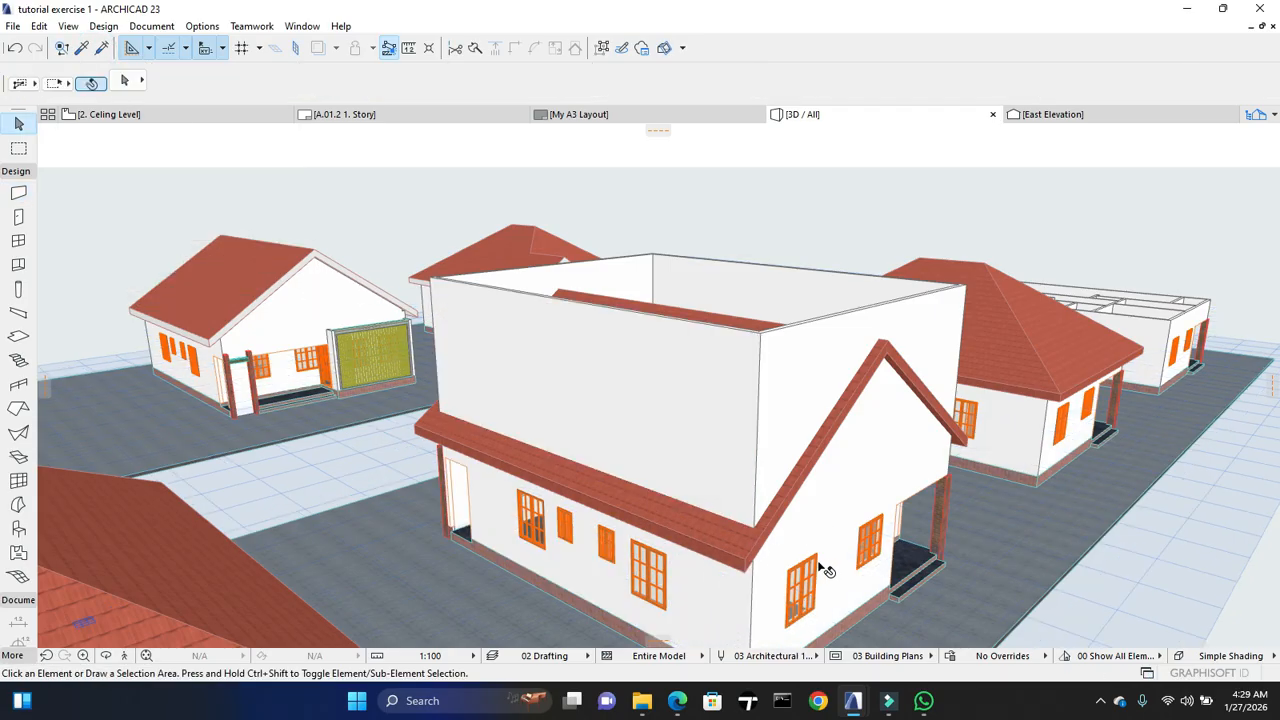
Select the five raised outer walls of the second house together, including the short wall piece at the far corner
left_click(816, 335)
left_click(825, 272, "shift")
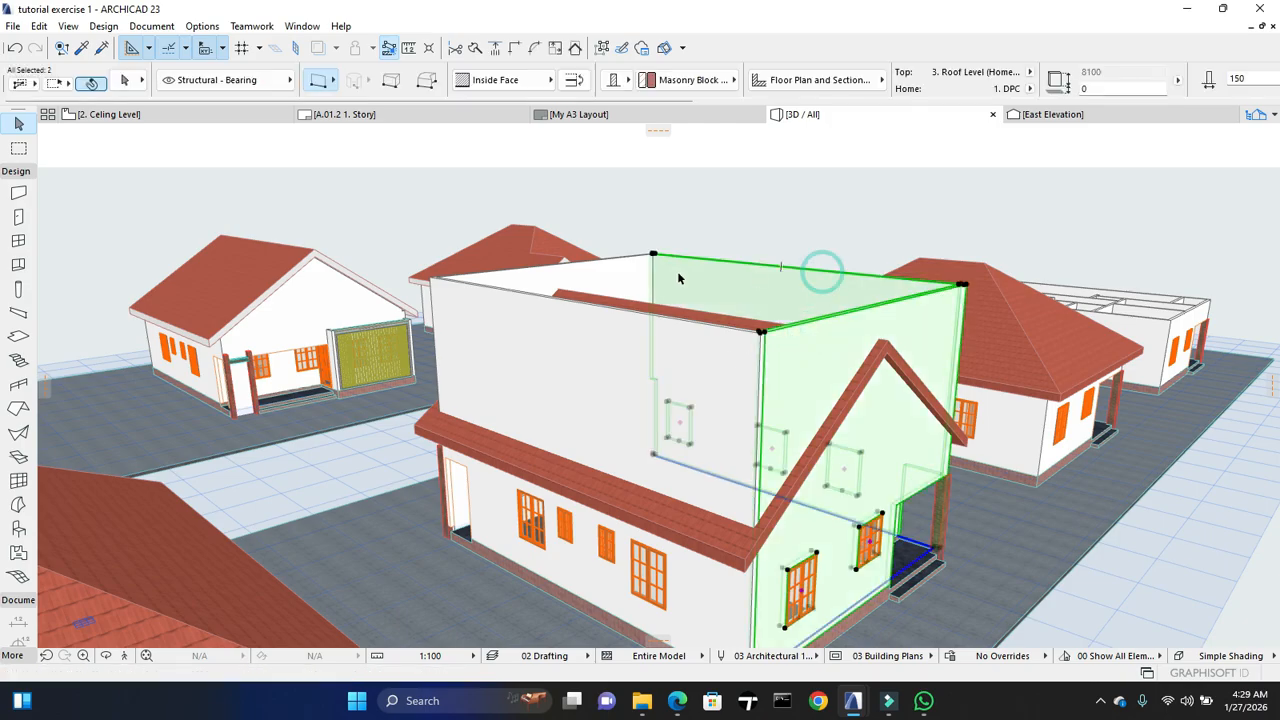
left_click(457, 283, "shift")
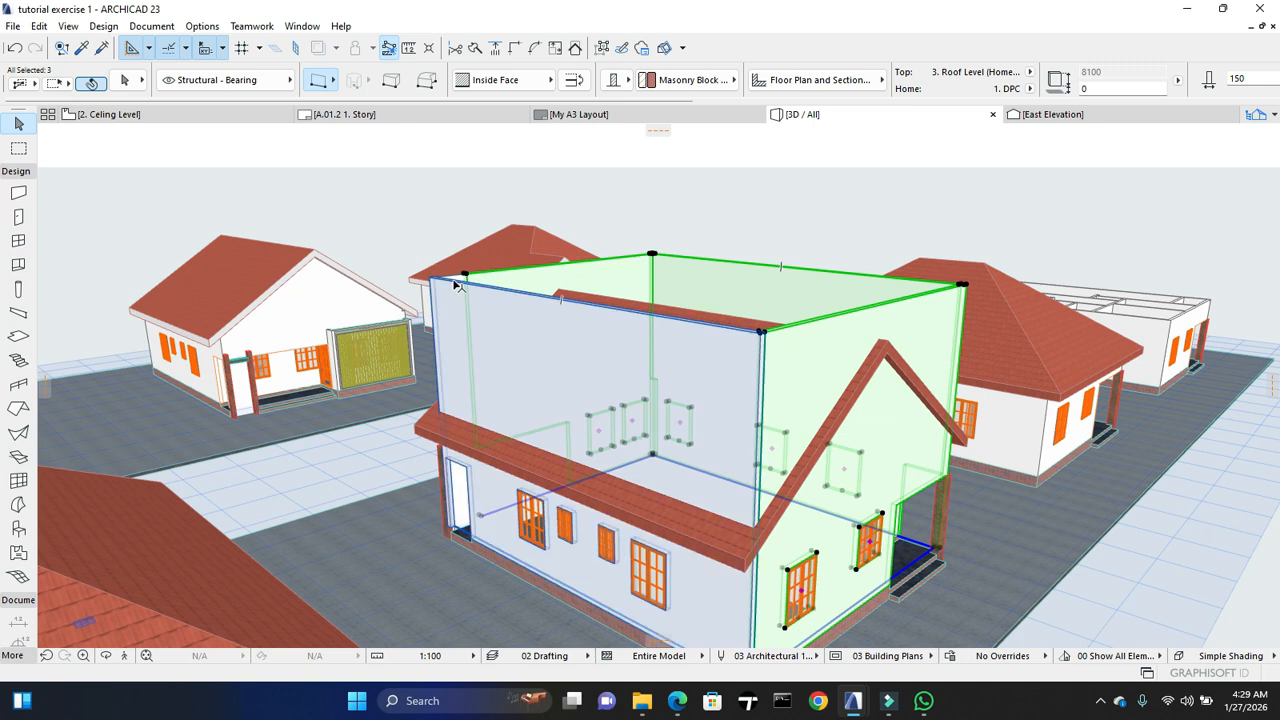
left_click(457, 283, "shift")
scroll(450, 280, "up", 5)
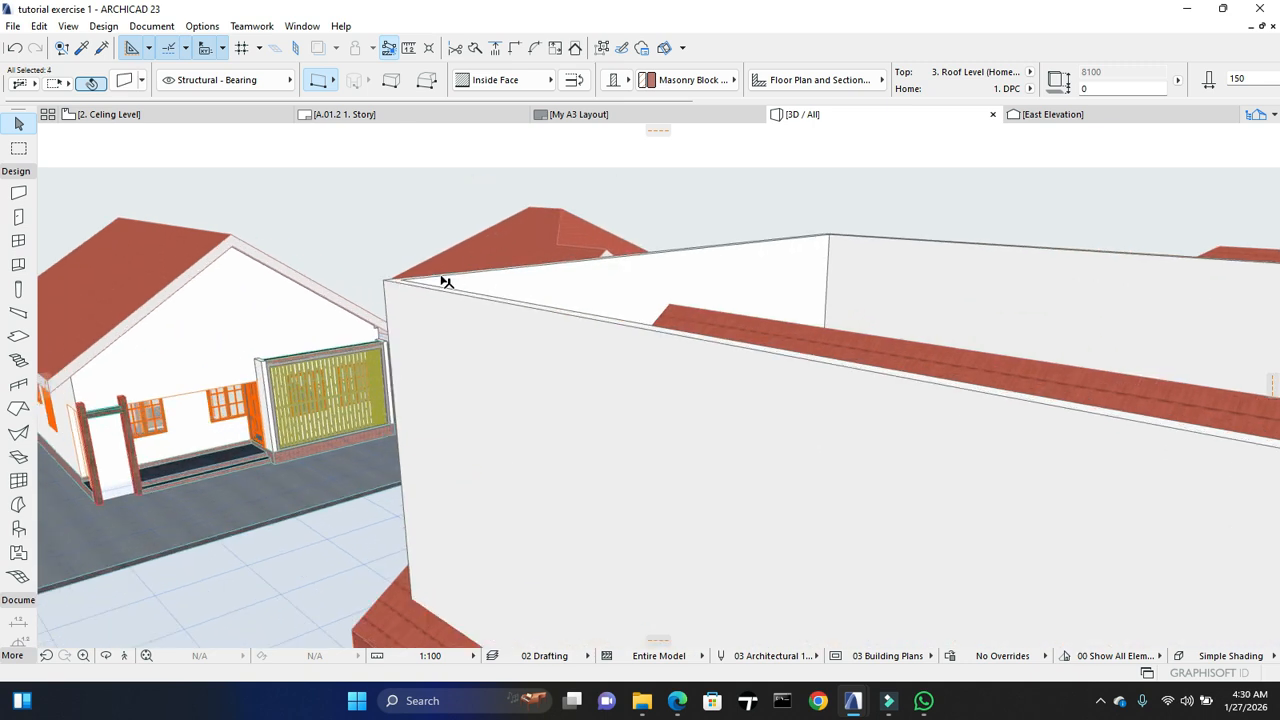
left_click(445, 284, "shift")
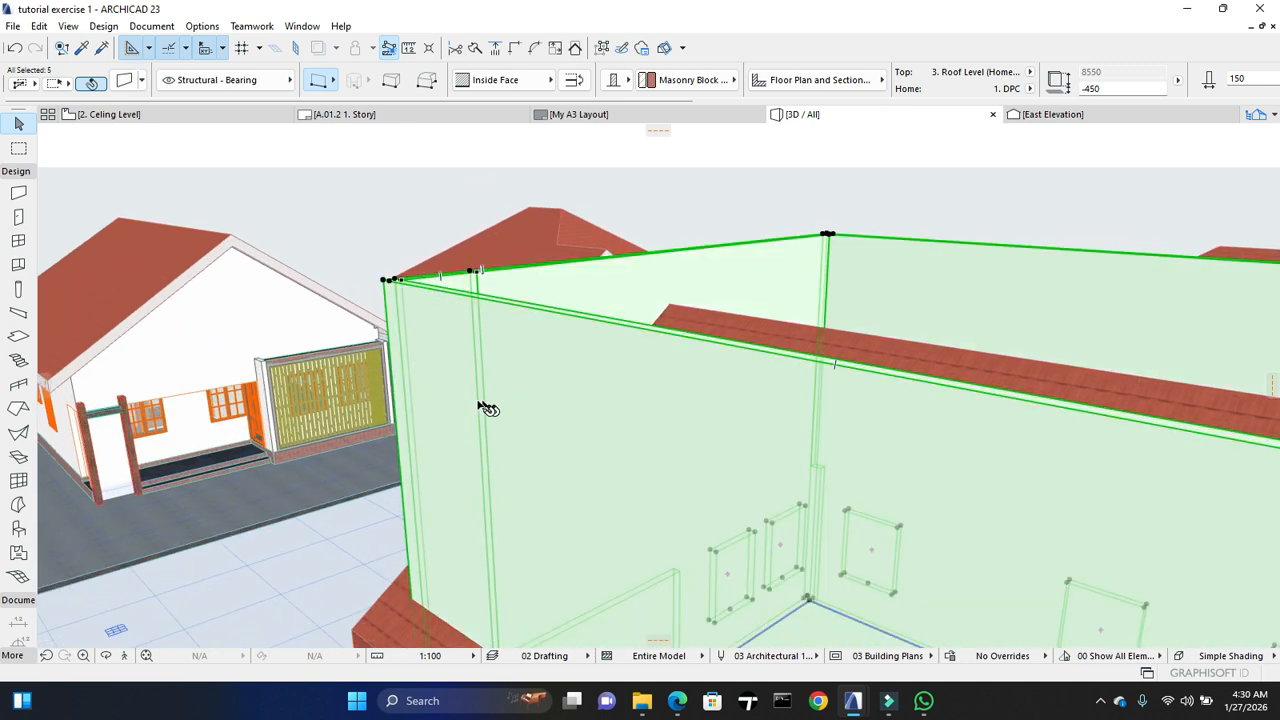
Trim the selected walls to the second house's gable roof, keeping the part below the roof, and clear the selection
scroll(417, 261, "down", 4)
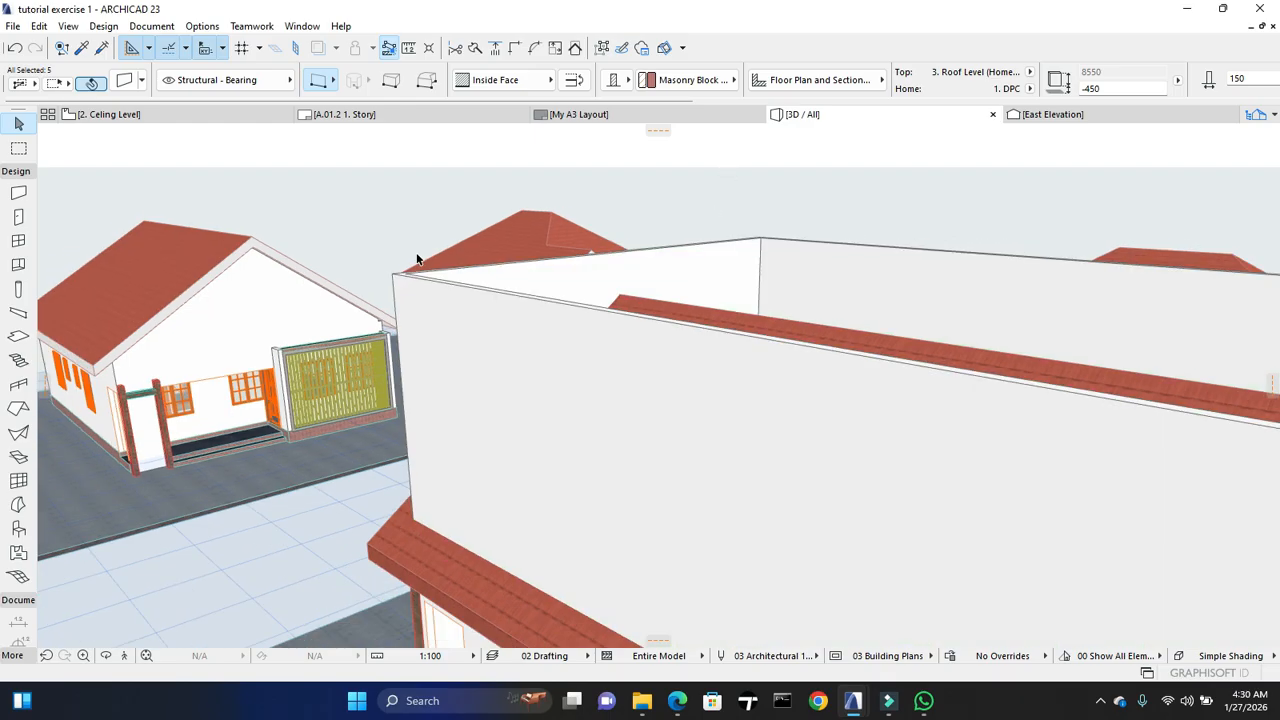
middle_click_drag(501, 377, 500, 280)
middle_click_drag(563, 357, 708, 418, "shift")
middle_click_drag(648, 456, 666, 655, "shift")
middle_click_drag(674, 528, 667, 318, "shift")
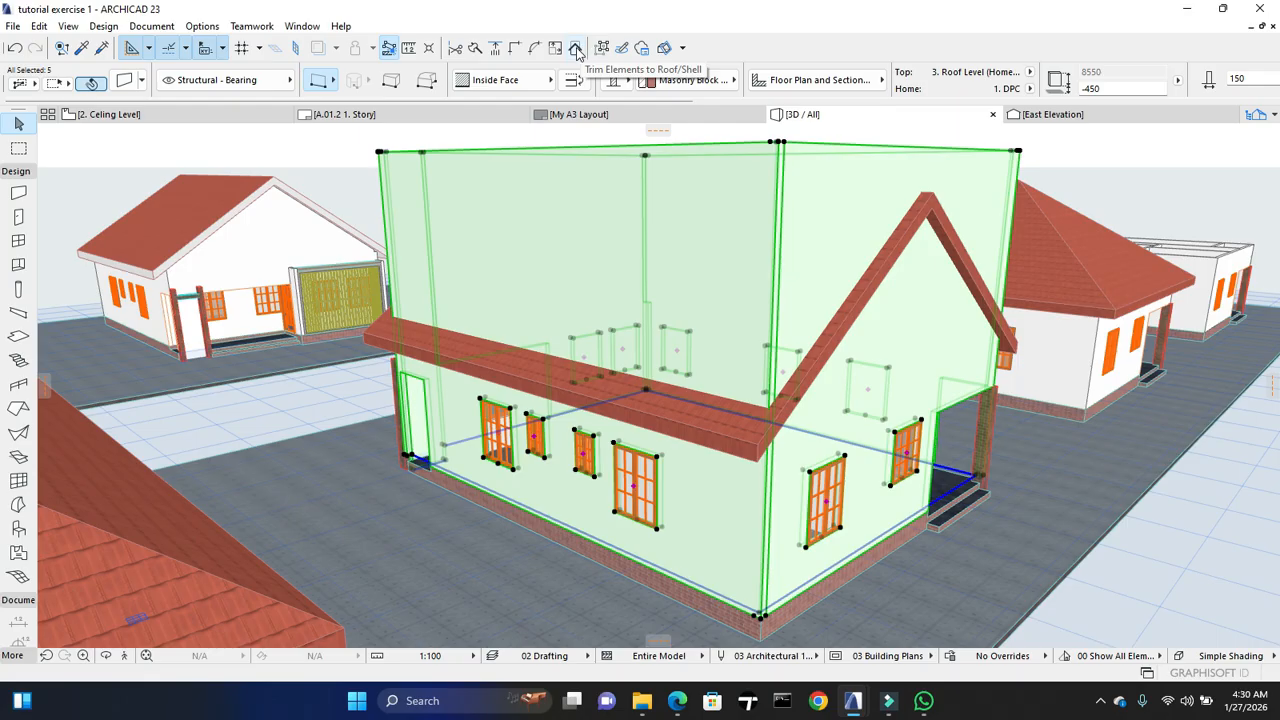
right_click(1218, 498)
mouse_move(1155, 309)
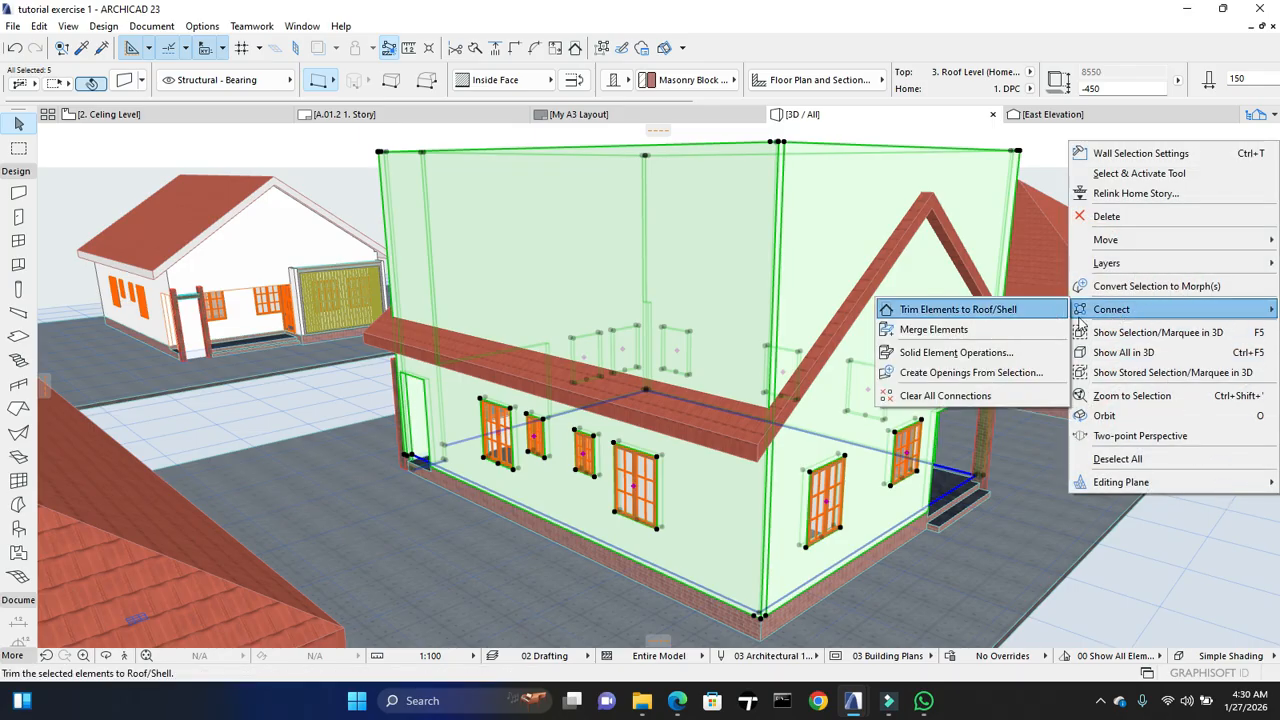
left_click(576, 50)
left_click(576, 50)
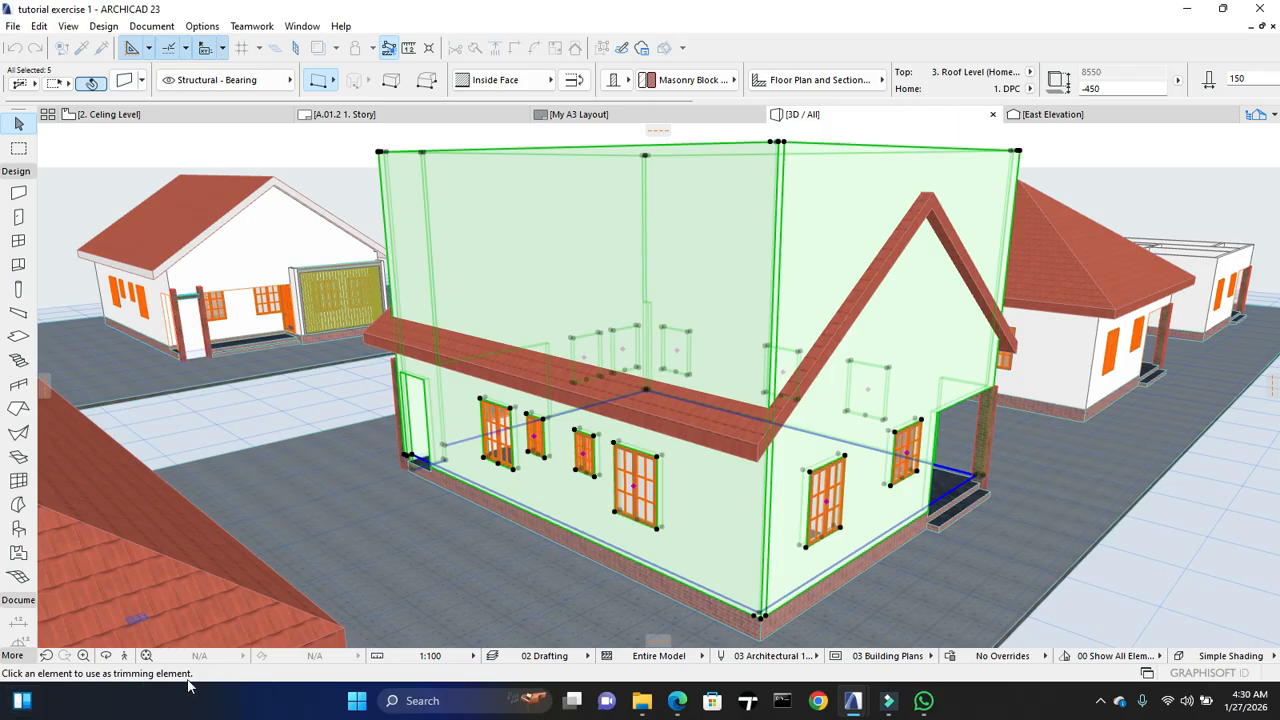
left_click(856, 319)
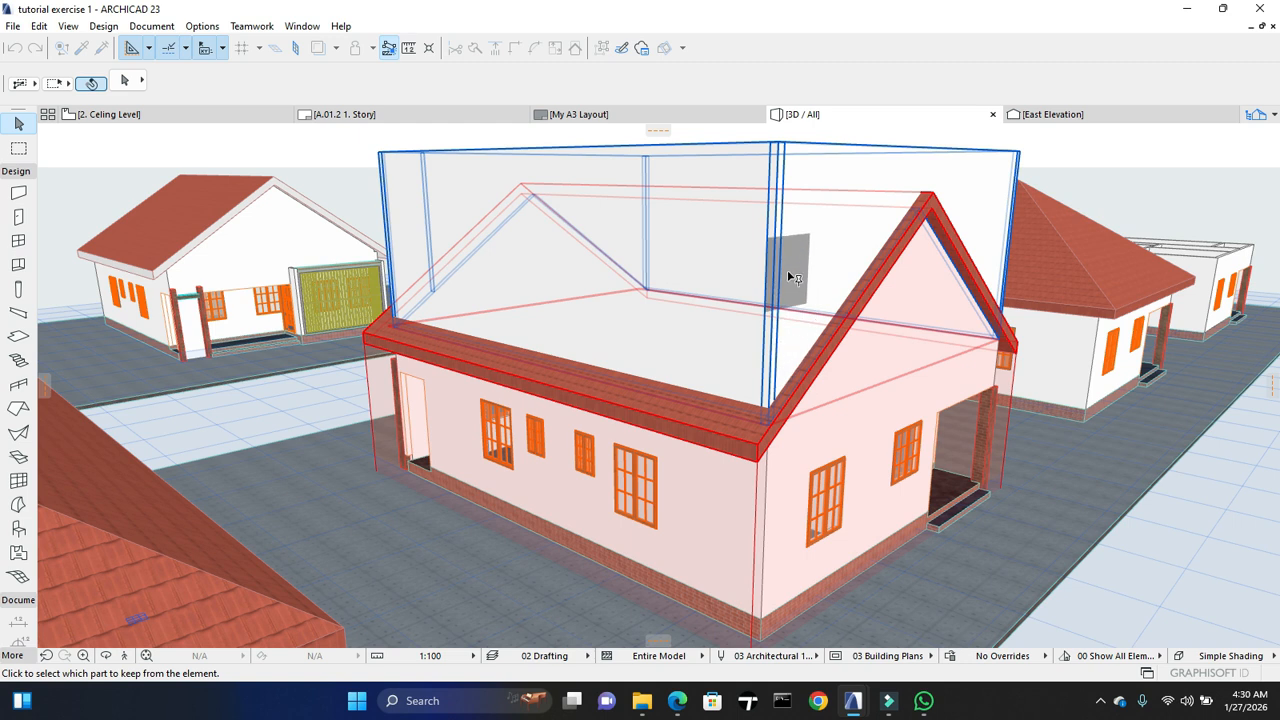
left_click(800, 541)
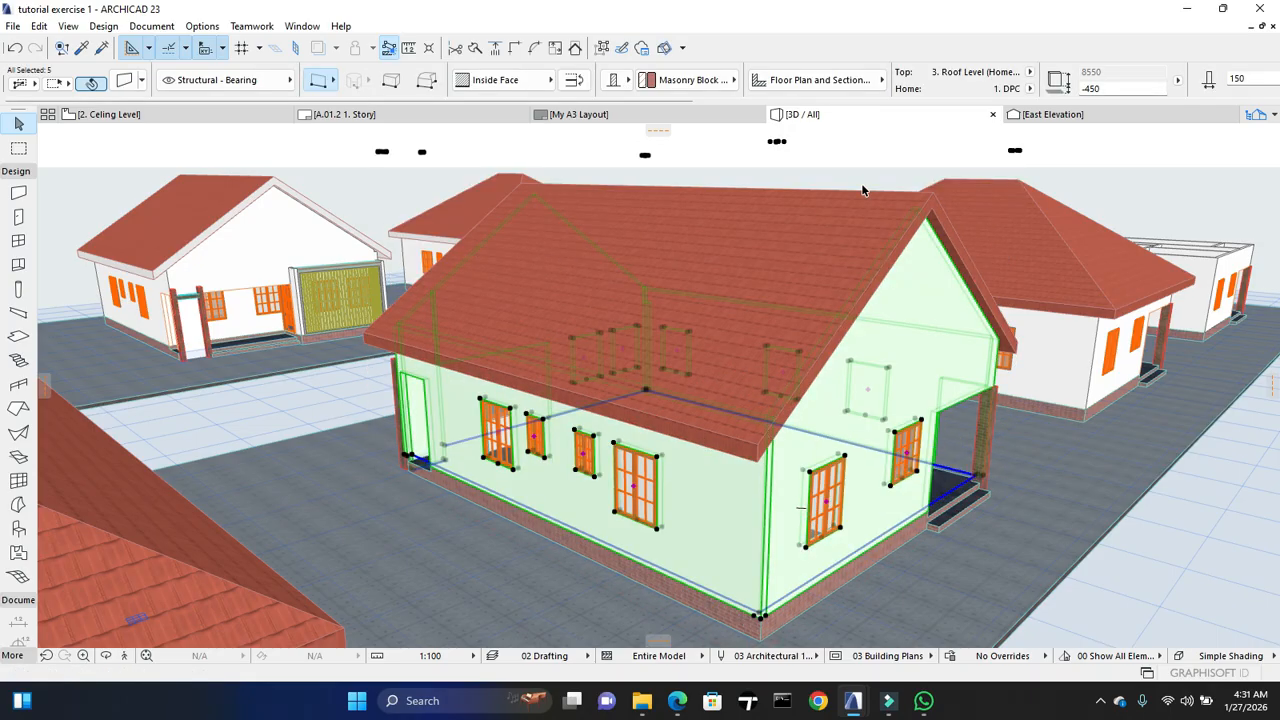
key("Escape")
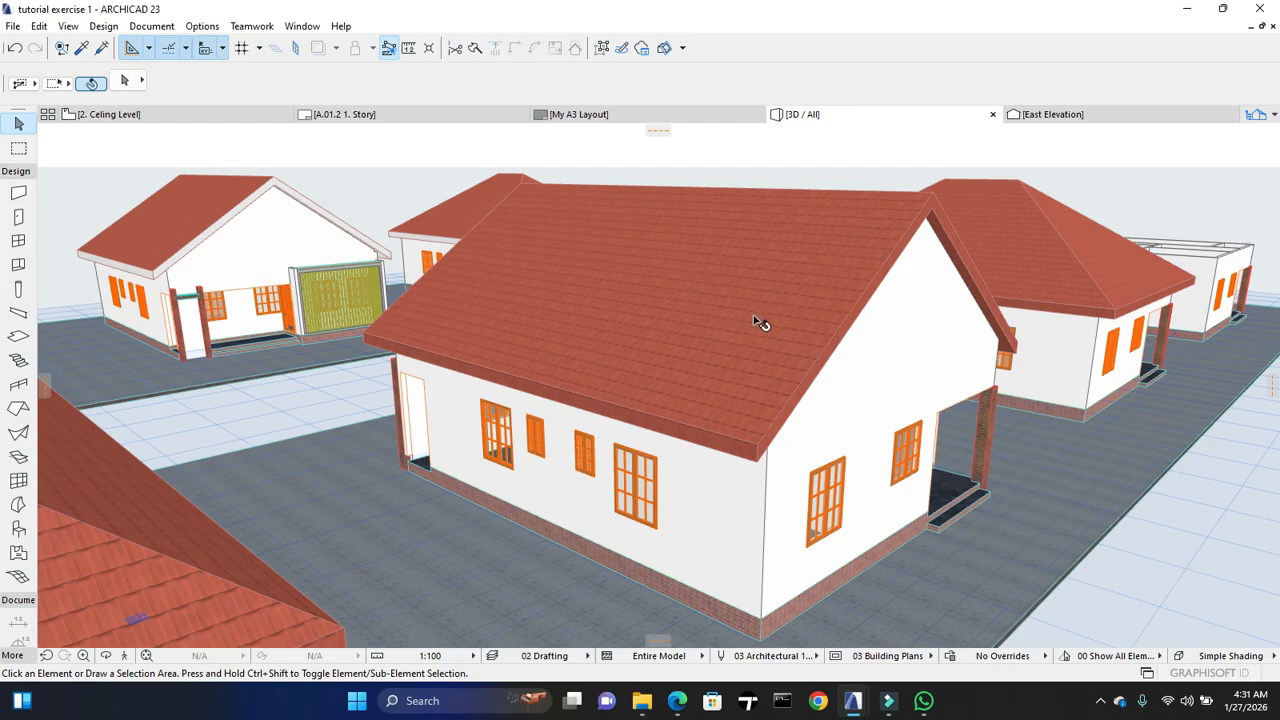
Inspect the combined hip and gable roof across the street and the third house's hip roof and porch in 3D
middle_click_drag(754, 316, 754, 311, "shift")
middle_click_drag(639, 364, 703, 540, "shift")
middle_click_drag(962, 526, 615, 232, "shift")
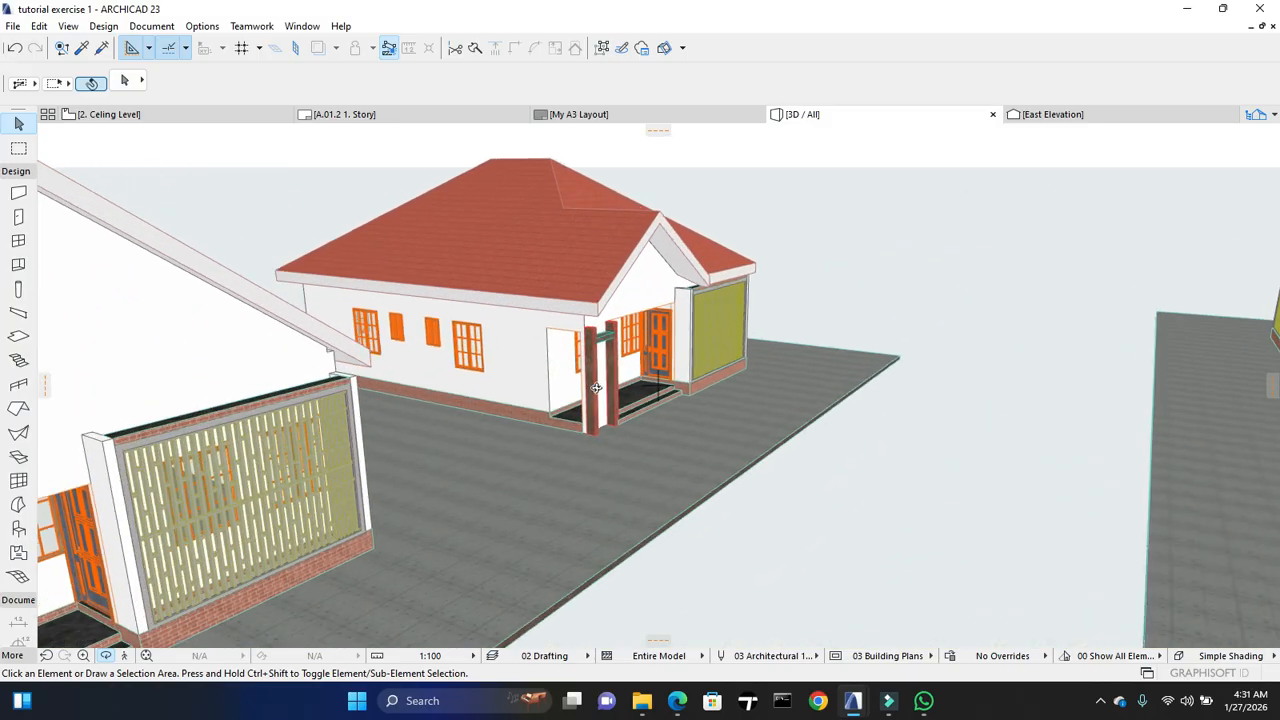
right_click(425, 263)
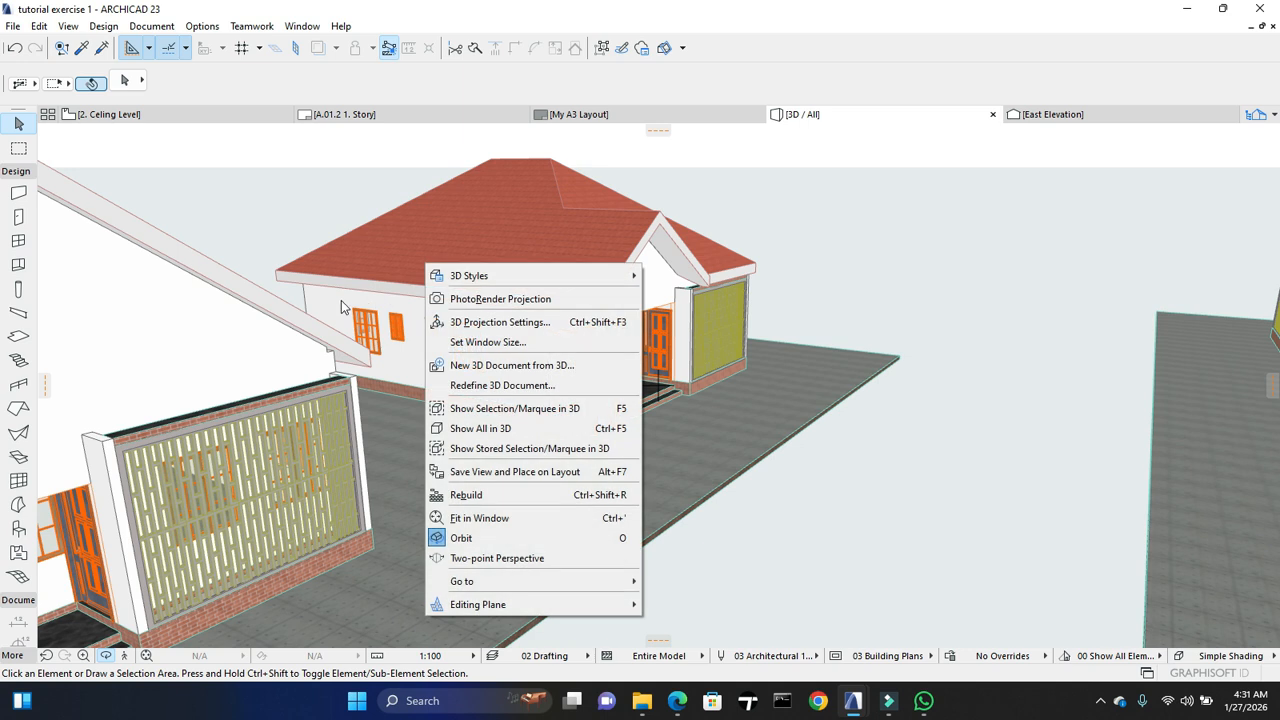
left_click(341, 307)
middle_click_drag(327, 352, 751, 385, "shift")
scroll(1175, 222, "up", 1)
middle_click_drag(1178, 220, 914, 383)
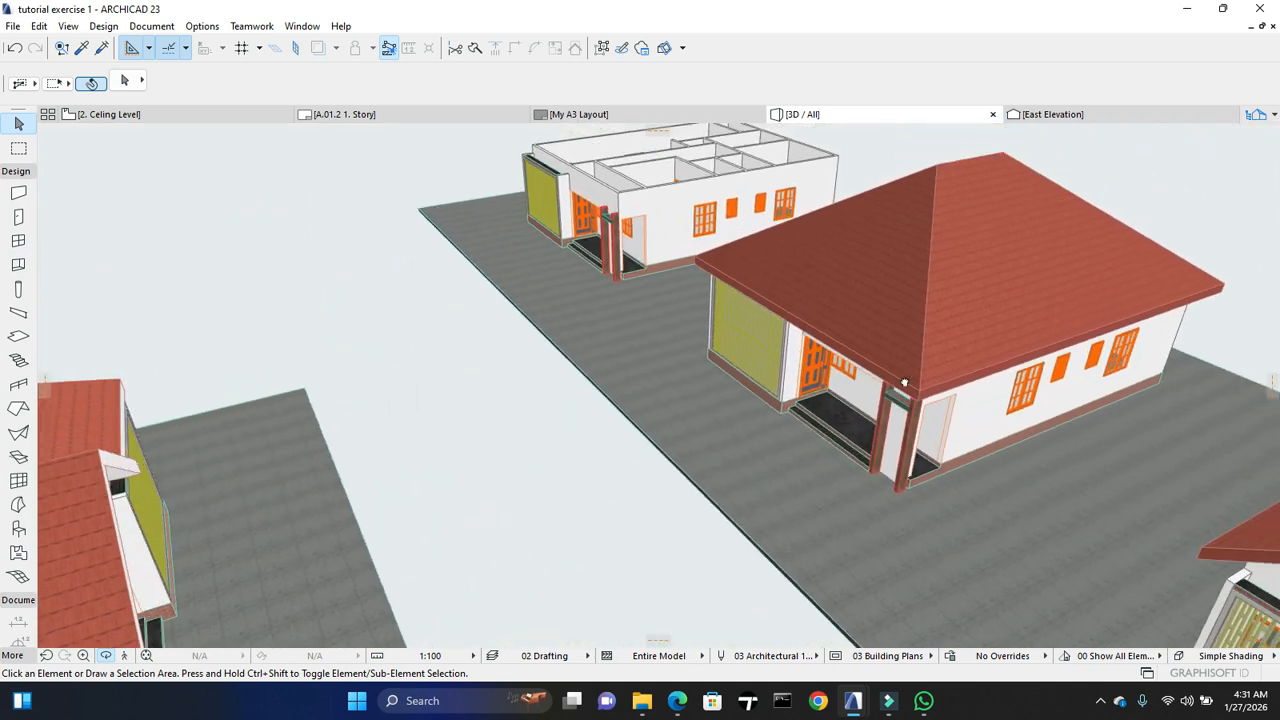
scroll(916, 388, "up", 2)
scroll(916, 388, "up", 1)
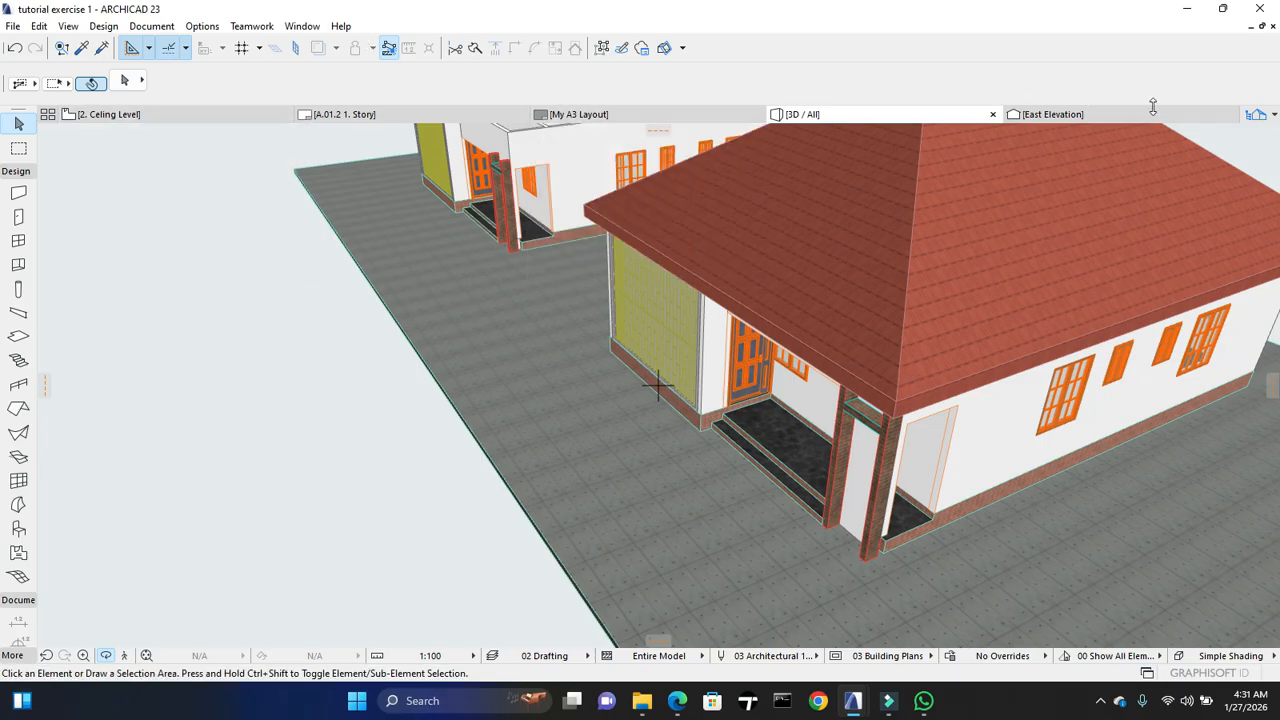
Open the 3. Roof Level floor plan and select the hip roof of the third house in the lower row
left_click(1270, 122)
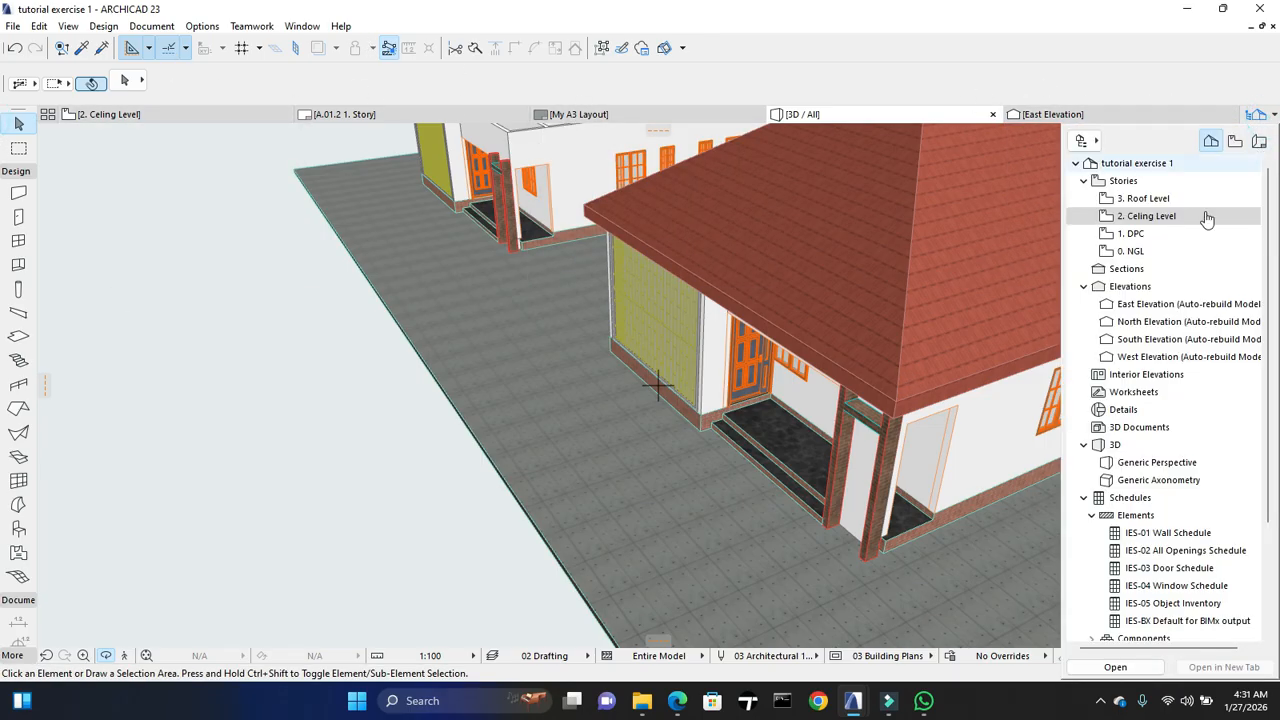
left_click(1188, 205)
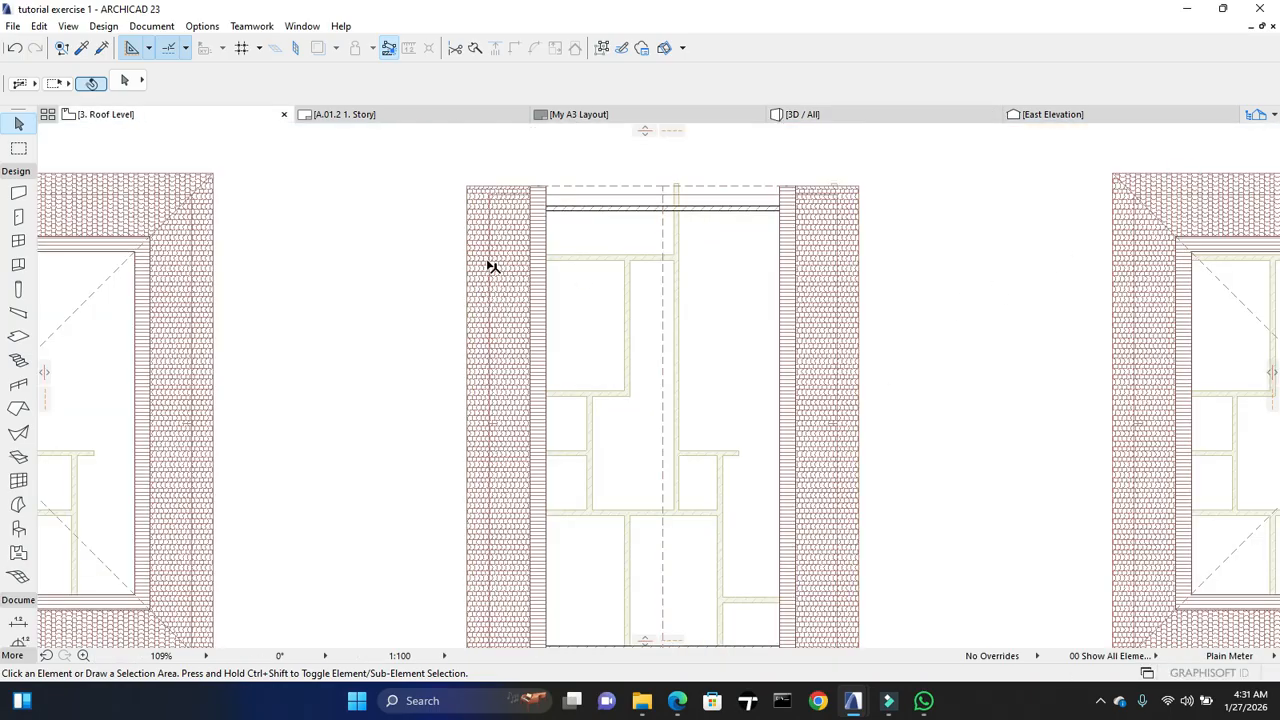
scroll(491, 267, "down", 4)
scroll(746, 272, "up", 4)
scroll(722, 326, "up", 1)
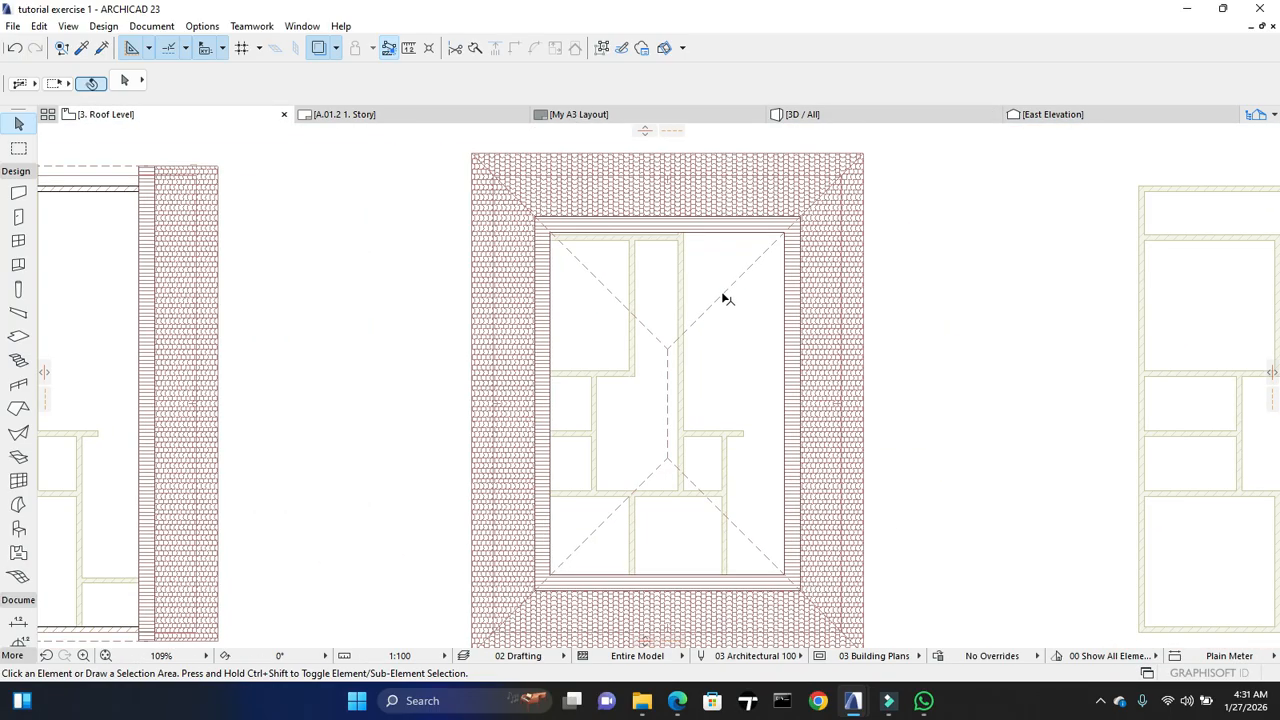
left_click(729, 294)
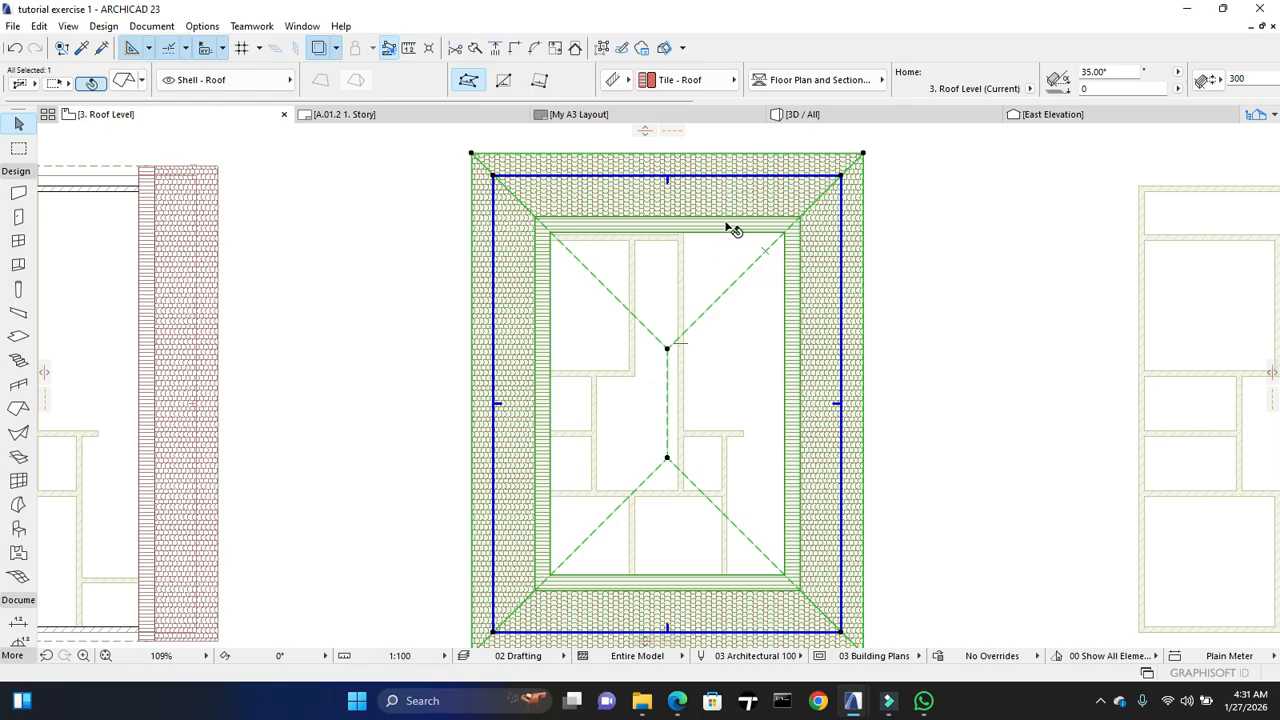
Examine in plan how the gable projects from the hip on the upper row's combined roof, compared with the lower row's third house
scroll(728, 236, "down", 5)
middle_click_drag(706, 403, 651, 440)
scroll(651, 440, "up", 1)
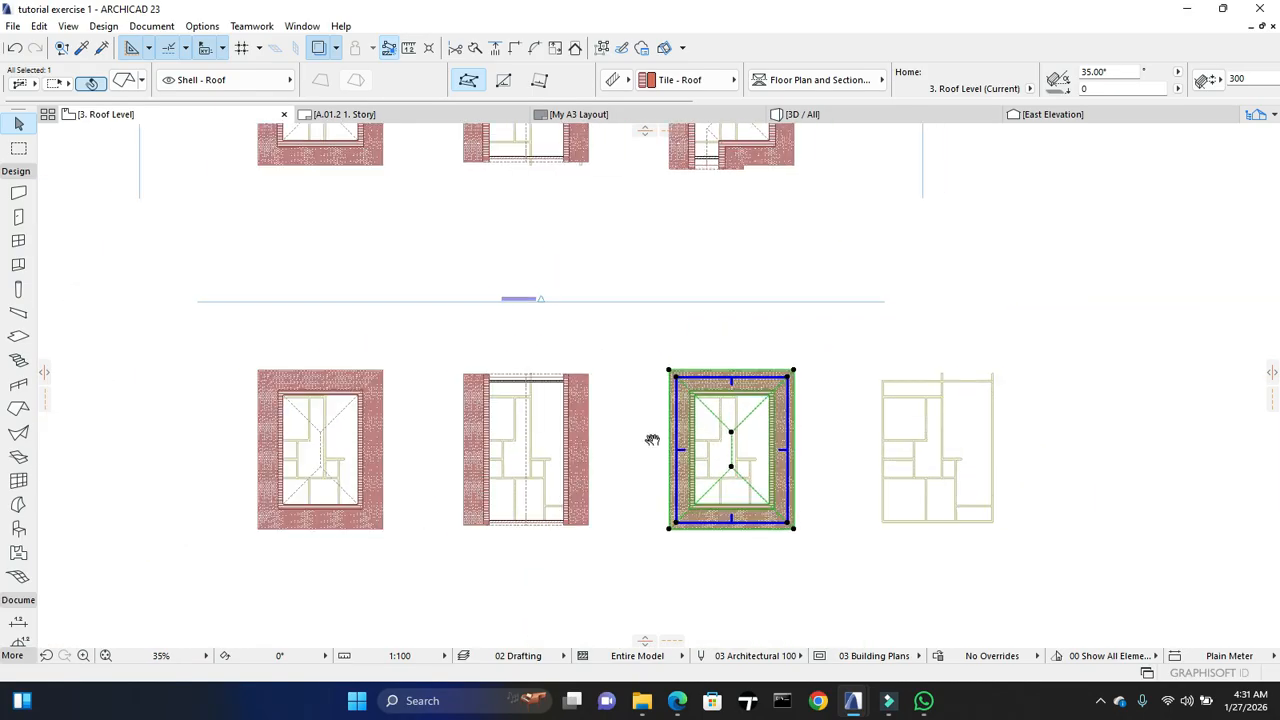
middle_click_drag(666, 352, 660, 440)
scroll(736, 176, "up", 2)
scroll(736, 178, "up", 4)
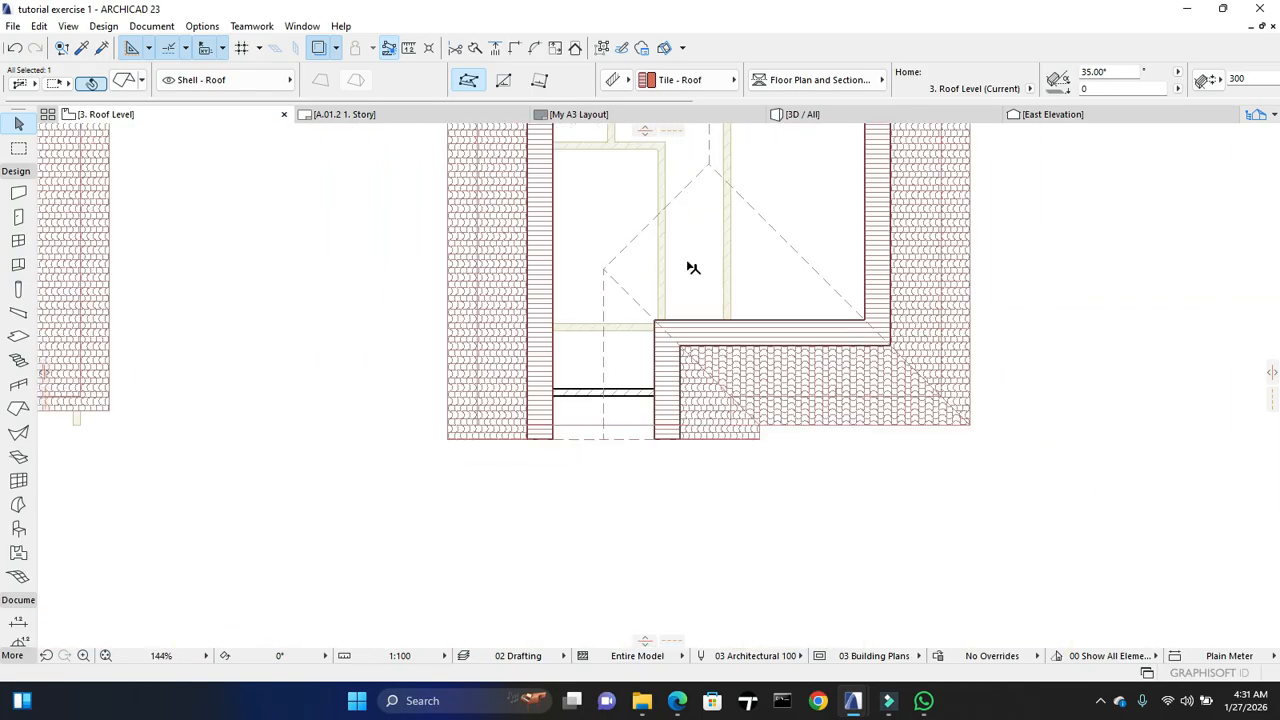
scroll(631, 356, "down", 3)
middle_click_drag(613, 375, 603, 485)
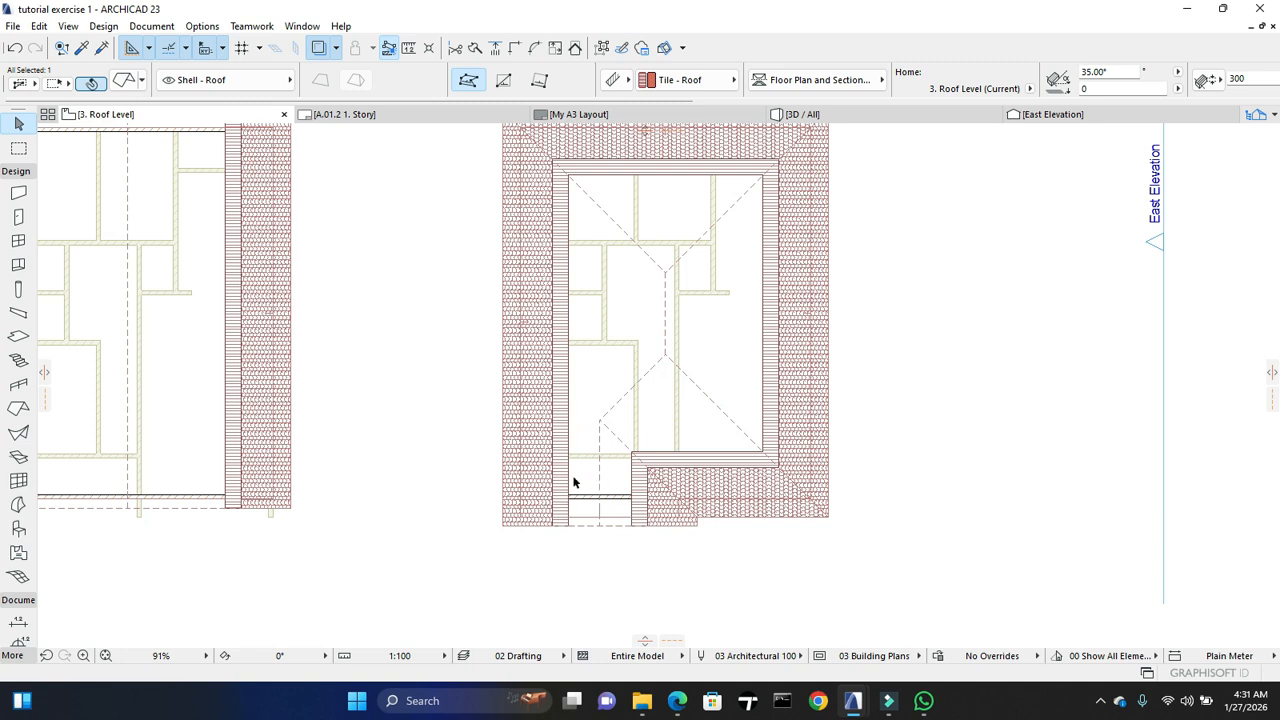
middle_click_drag(603, 471, 567, 399)
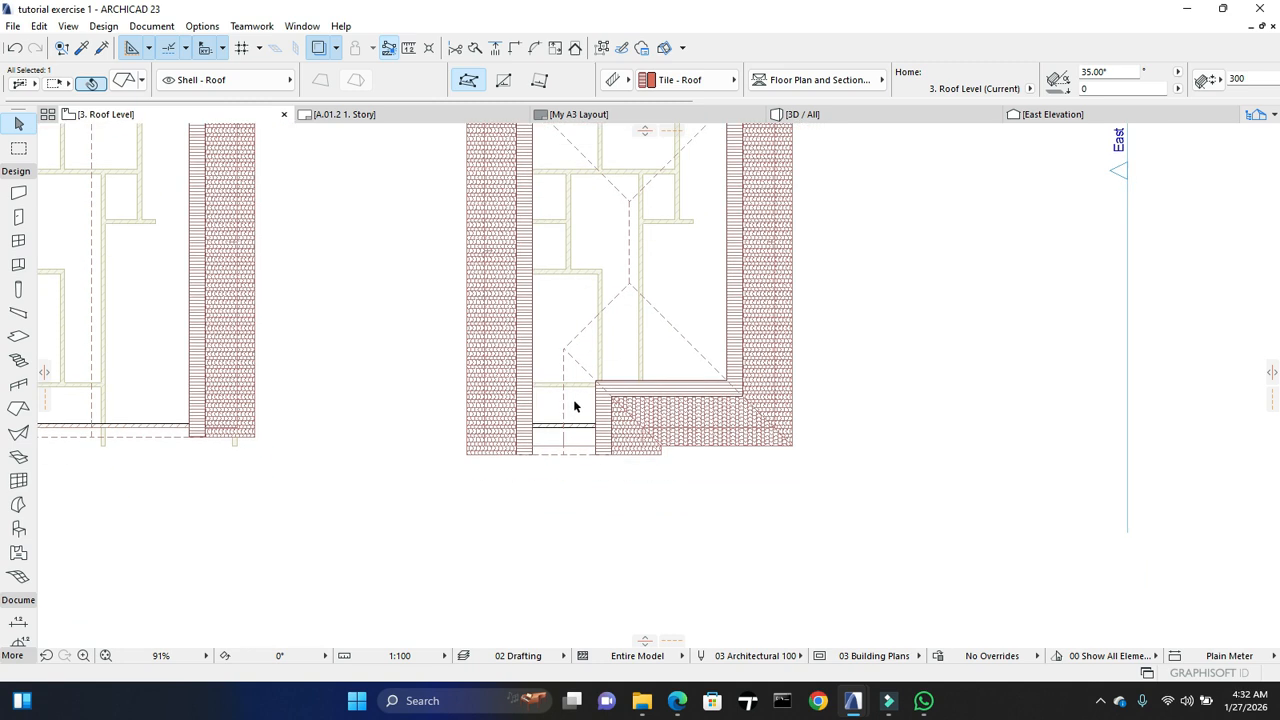
scroll(575, 407, "up", 3)
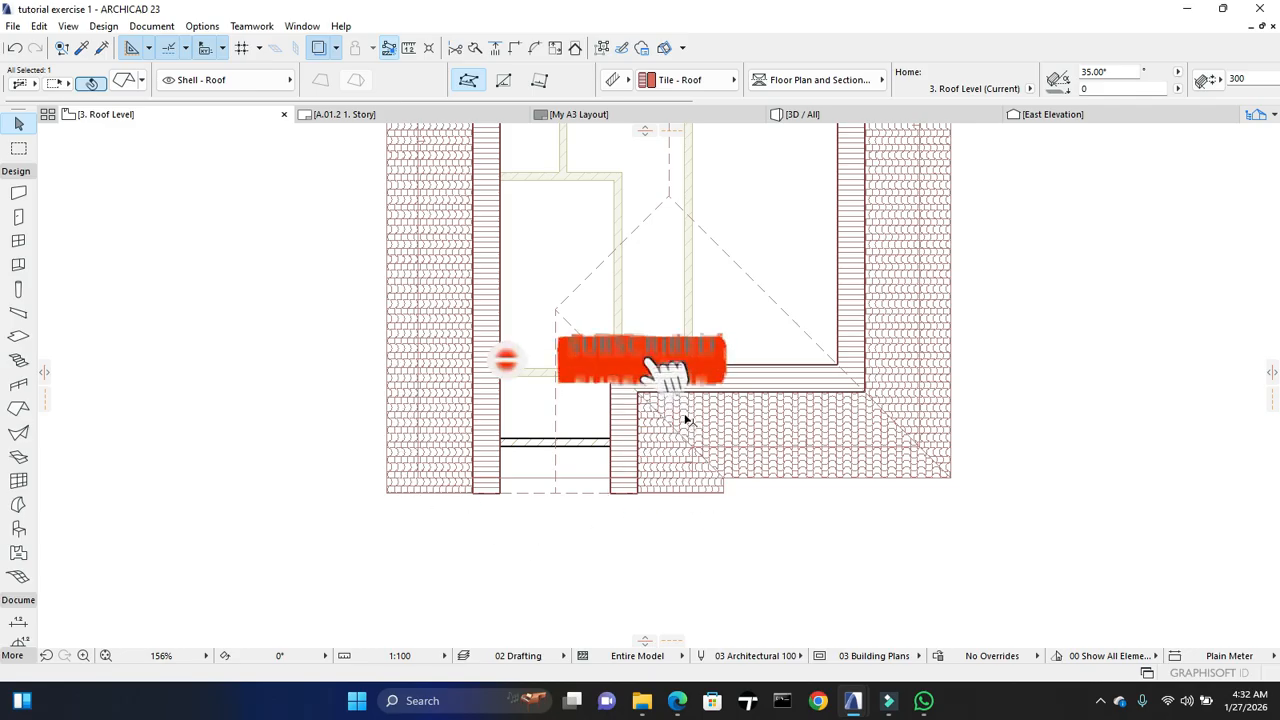
scroll(526, 492, "down", 4)
middle_click_drag(540, 438, 513, 262)
middle_click_drag(557, 489, 566, 290)
scroll(568, 285, "down", 3)
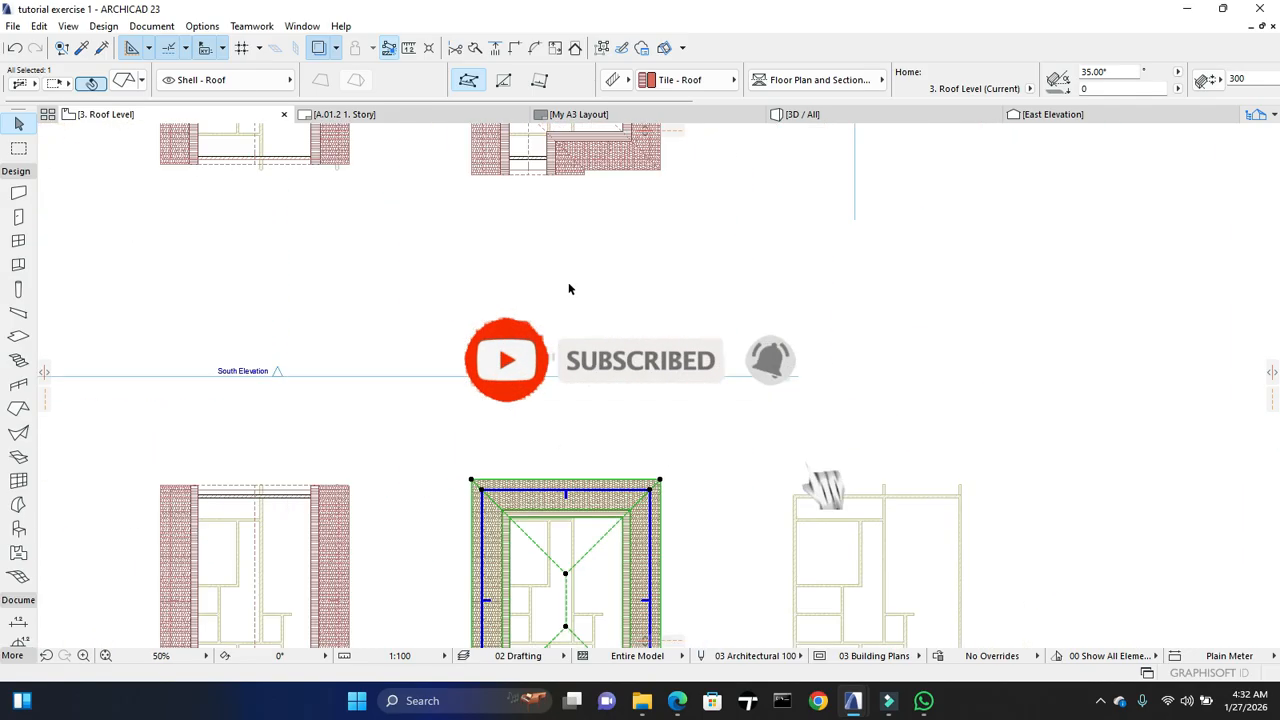
middle_click_drag(577, 457, 563, 350)
scroll(537, 402, "up", 8)
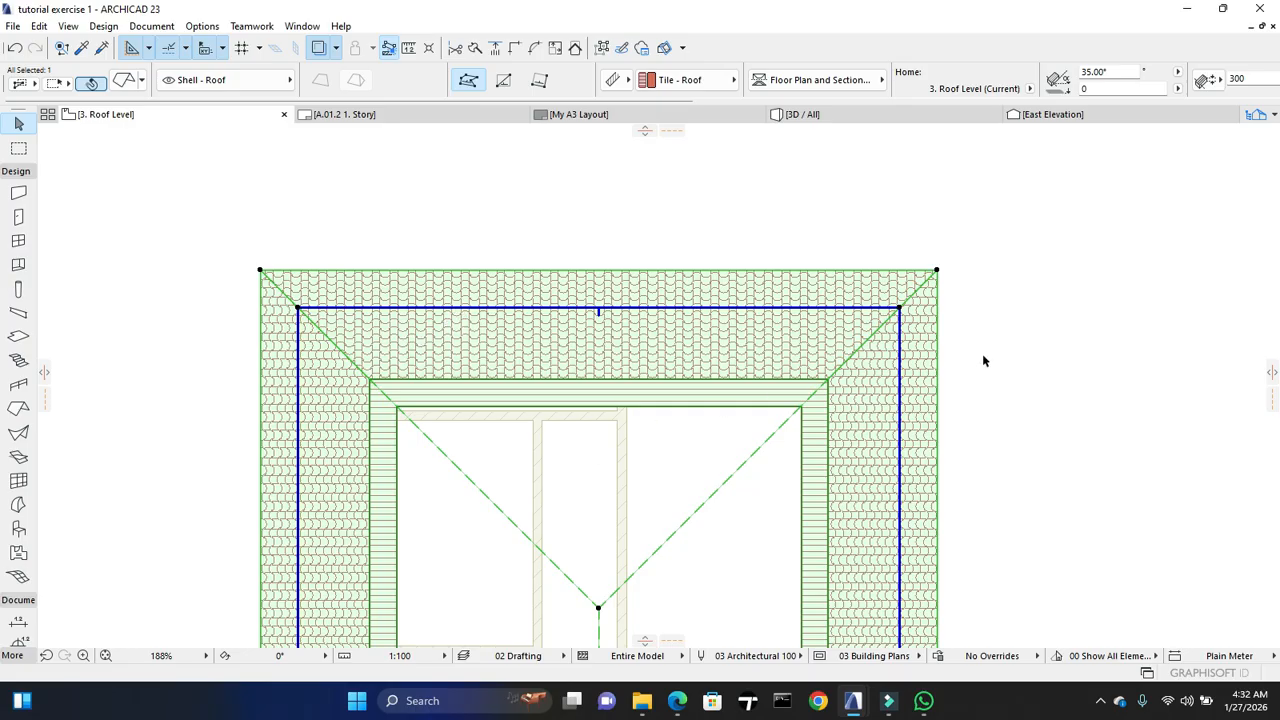
left_click(1008, 320)
left_click(928, 326)
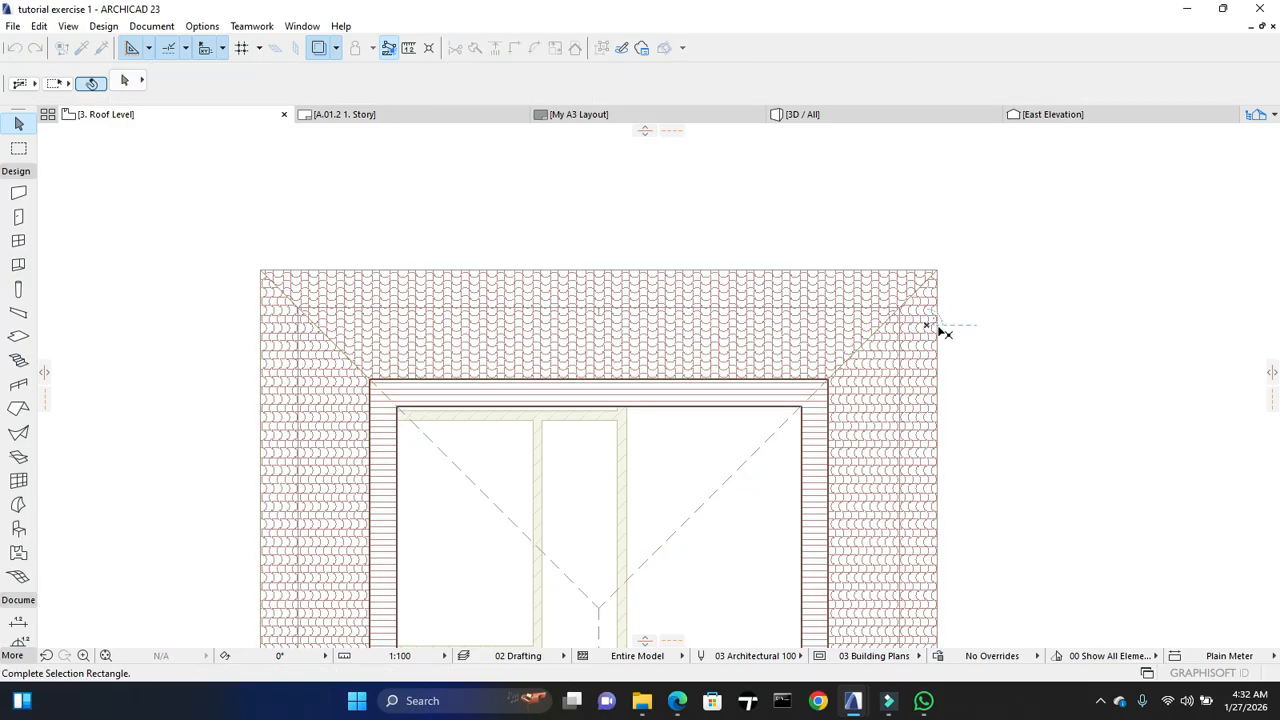
left_click(925, 315)
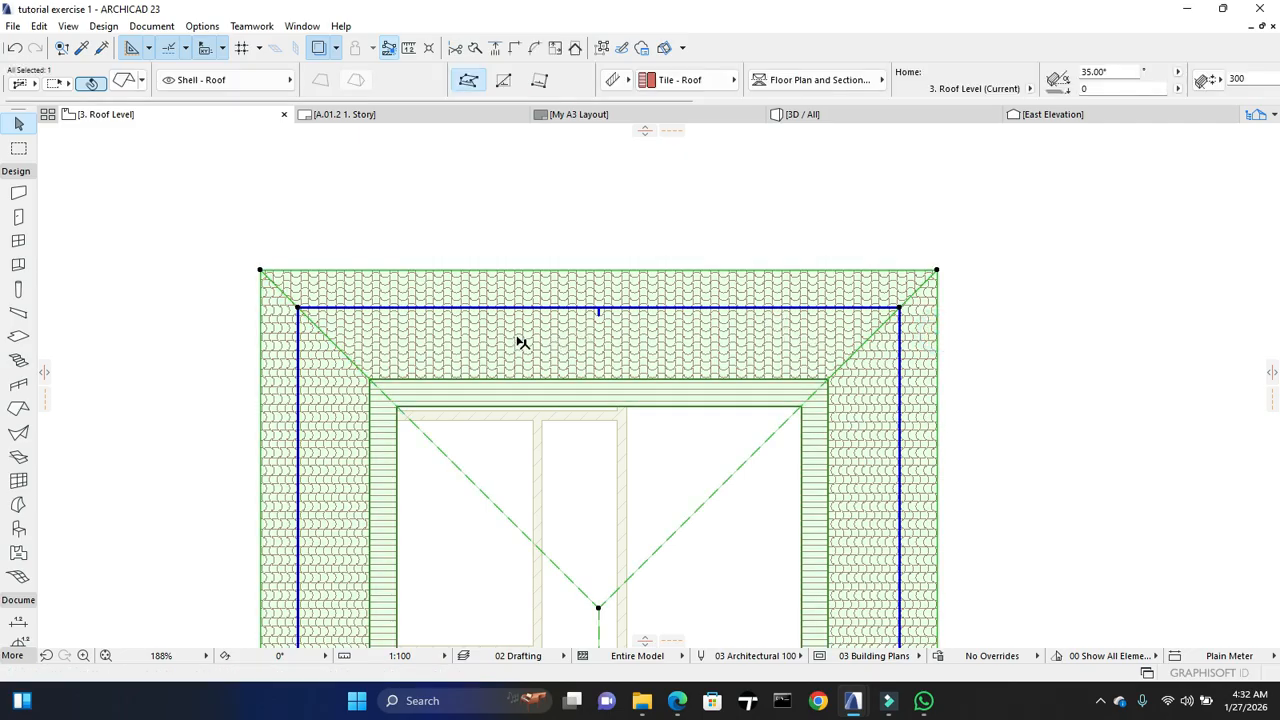
left_click(754, 310)
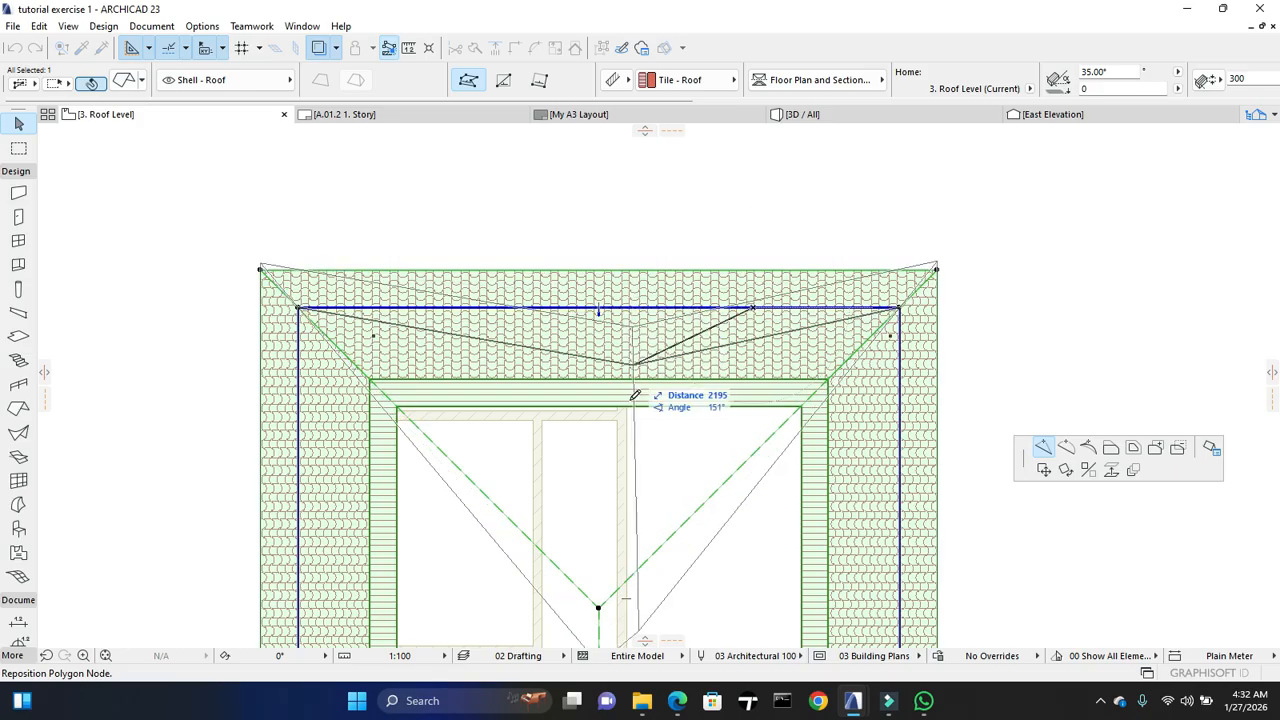
left_click(640, 250)
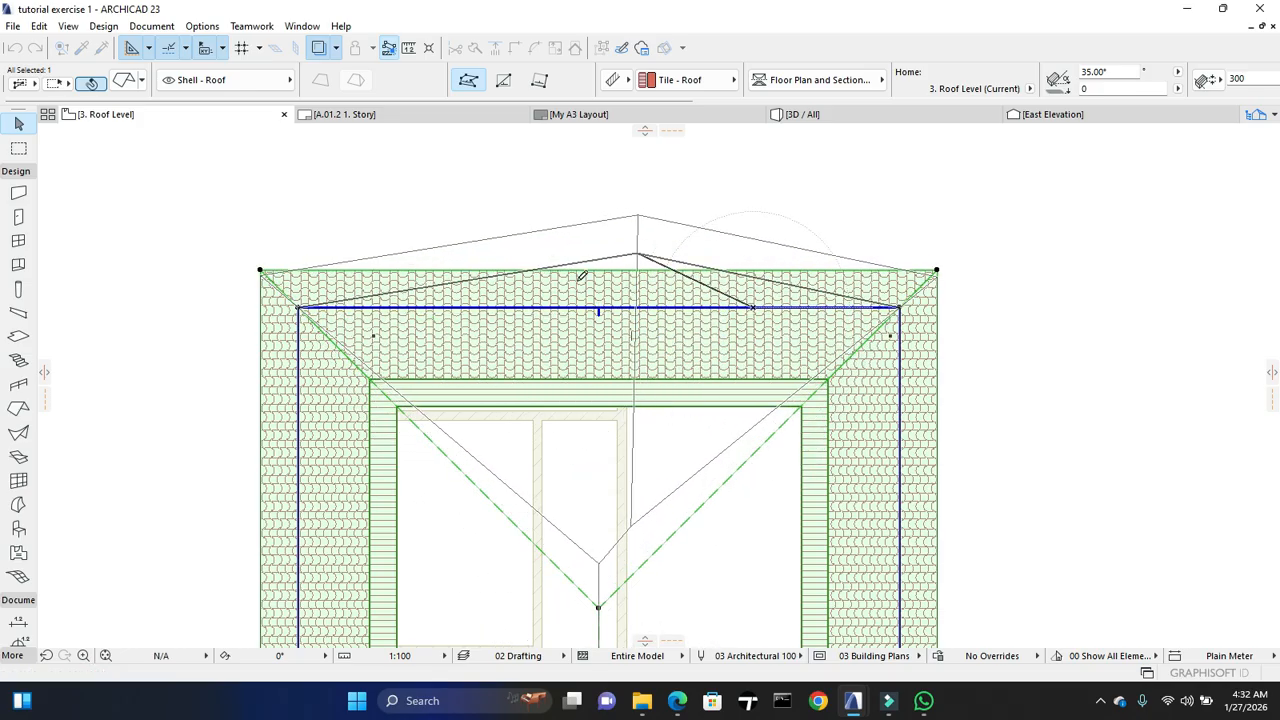
key("Escape")
Draw a vertical guide line across the hip roof's porch-side eave, aligned with the face of the interior wall below it
left_click(18, 172)
left_click(18, 329)
left_click(626, 508)
left_click(627, 210)
key("Escape")
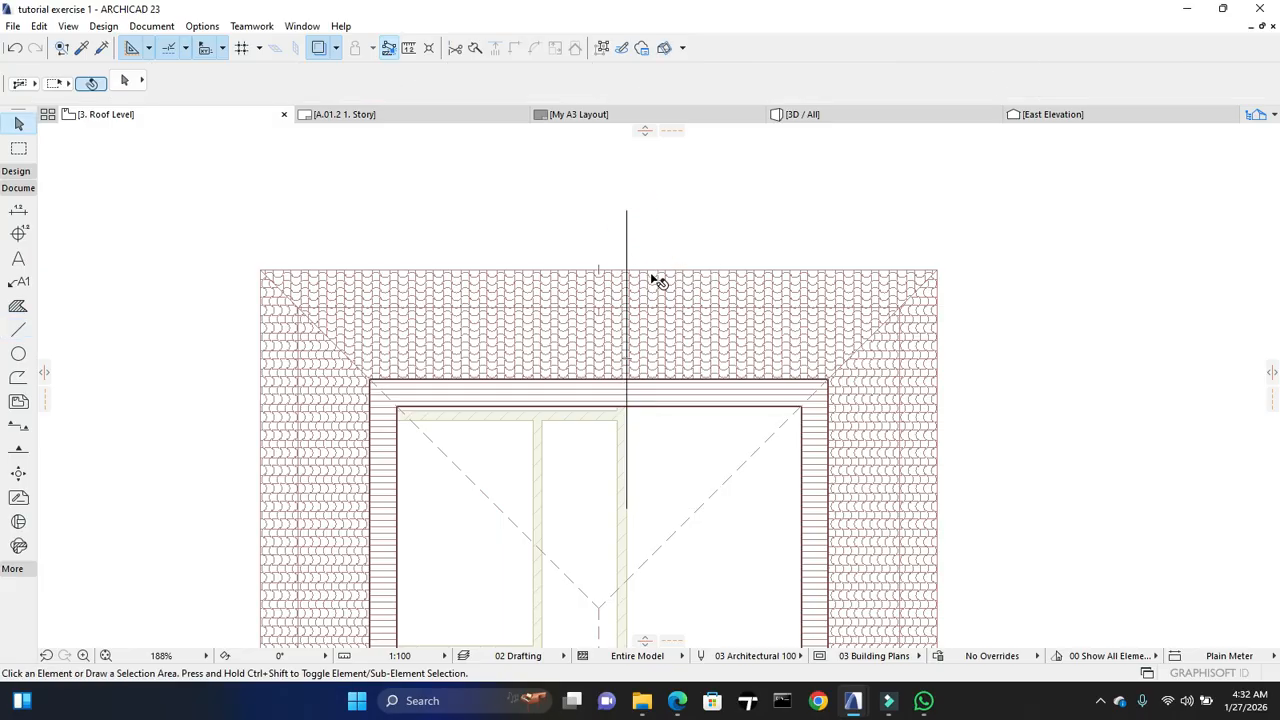
Select the third house's hip roof and insert a node on its porch-side pivot line where it crosses the guide line
left_click(662, 276)
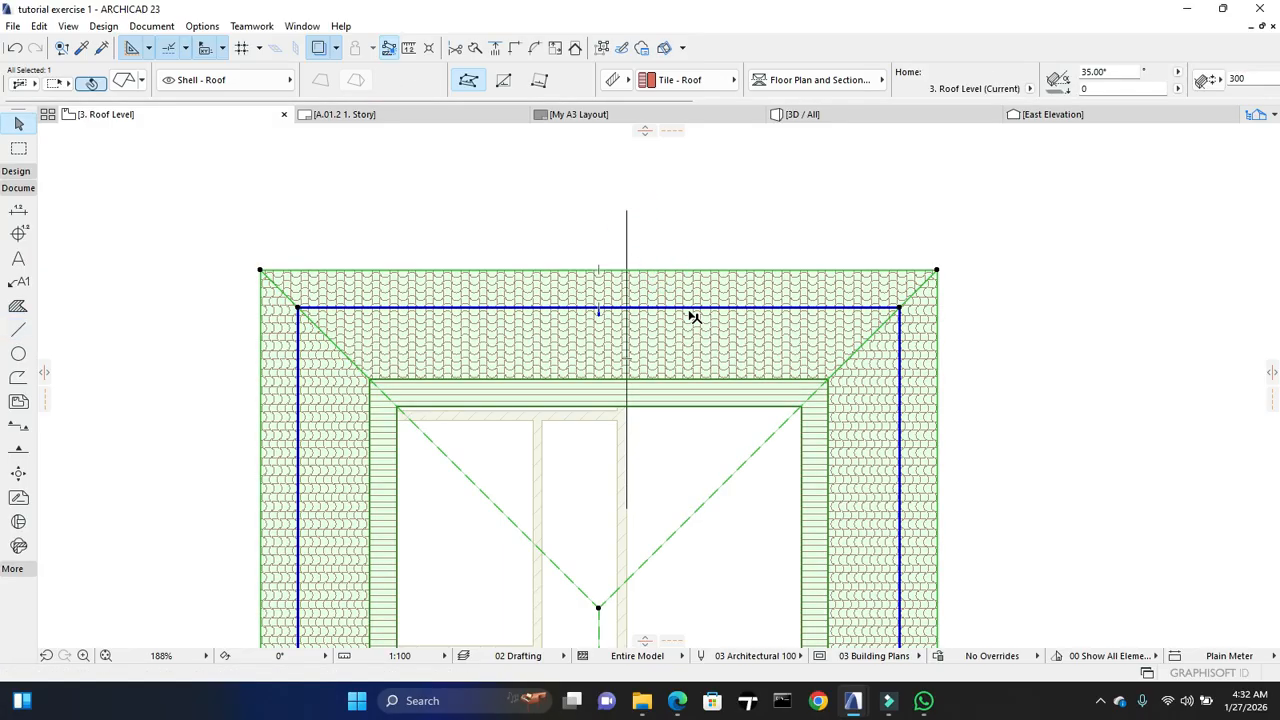
left_click(688, 308)
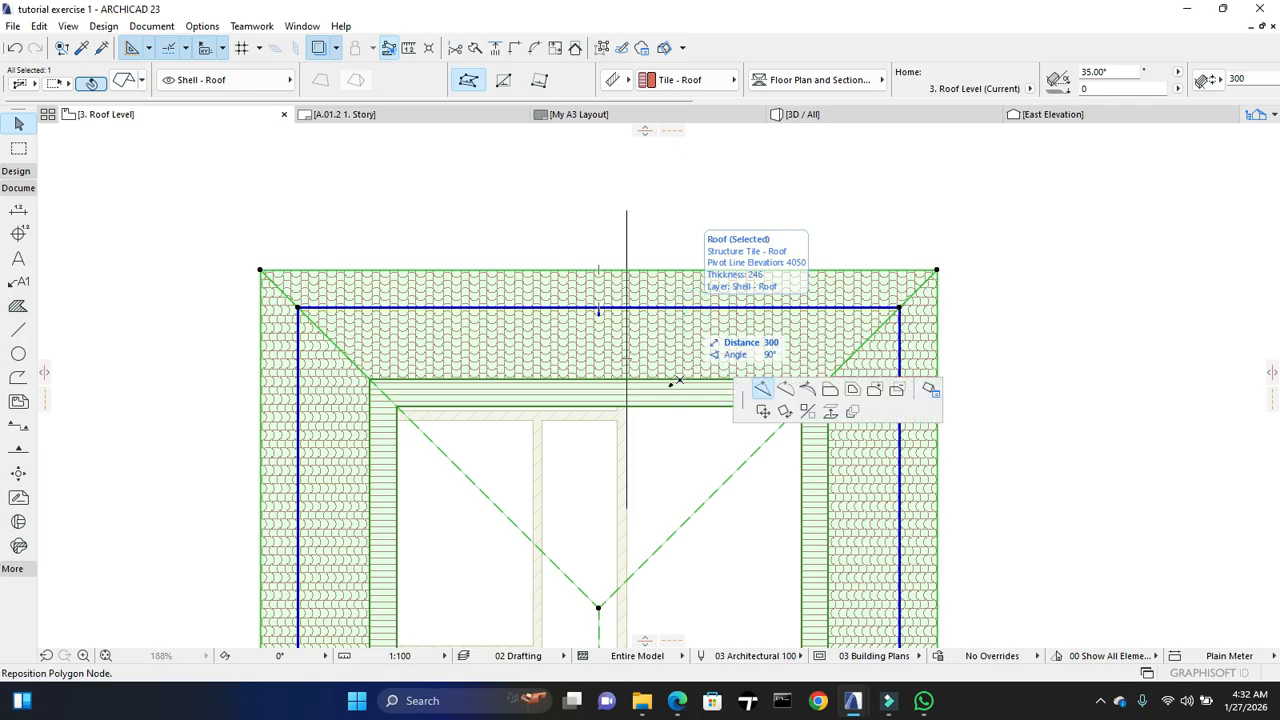
left_click(638, 303)
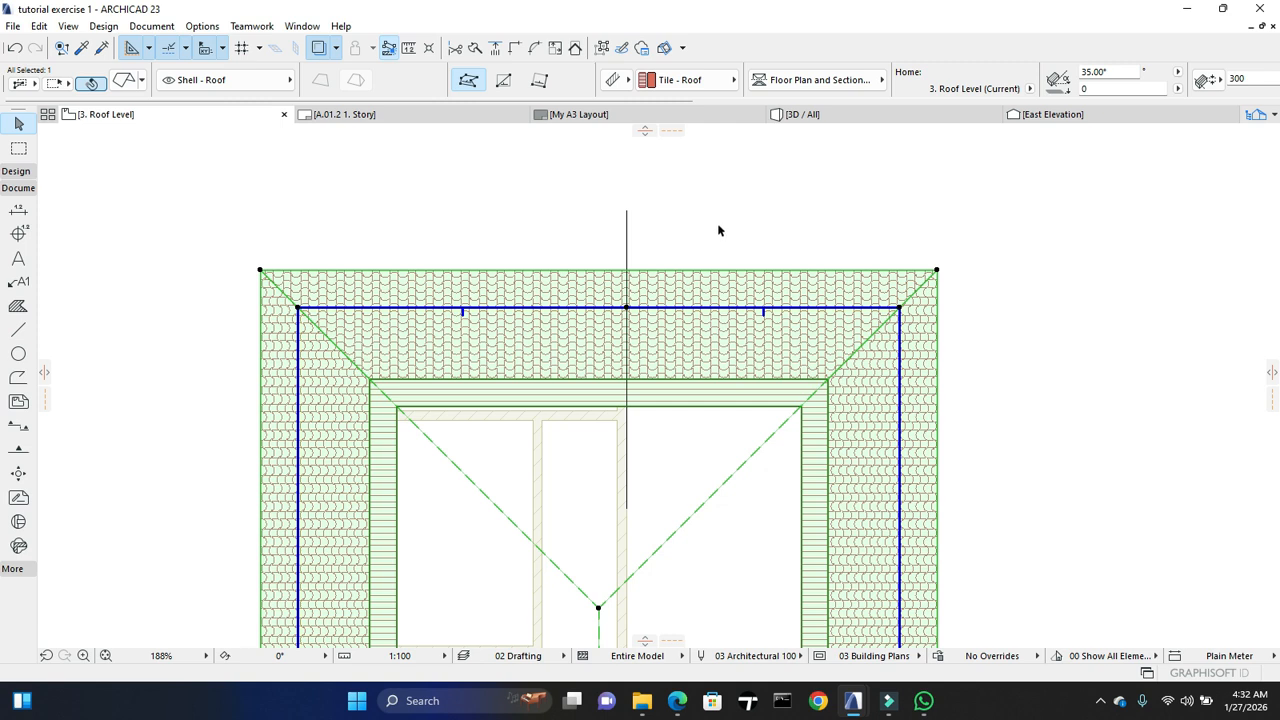
Offset the roof's pivot line segment left of the guide line outward by 300, and reselect the roof
left_click(583, 305)
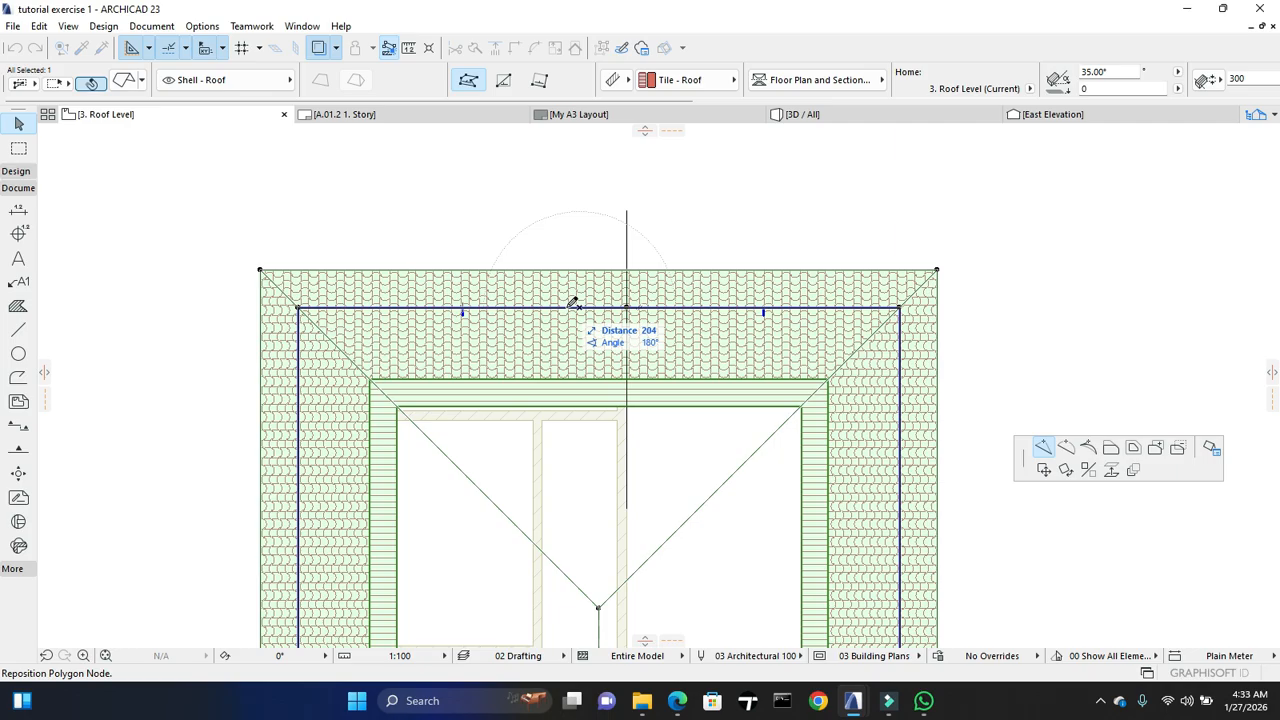
left_click(1110, 456)
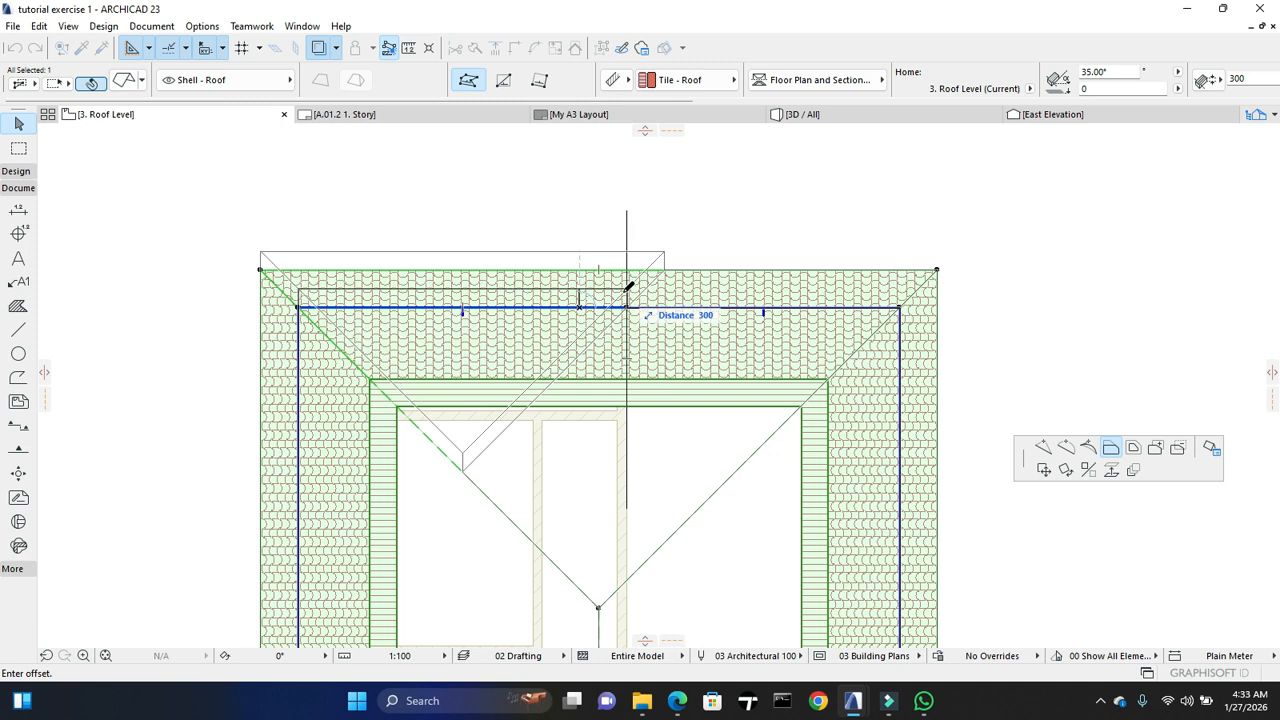
left_click(627, 289)
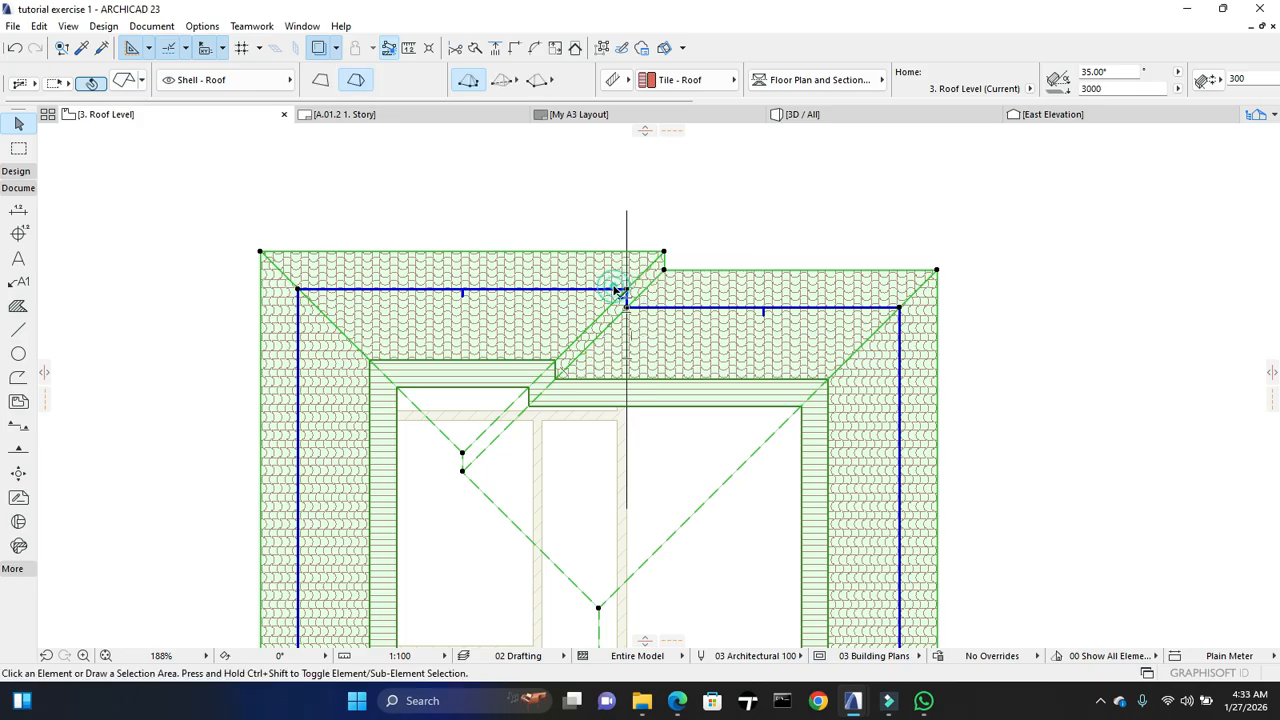
key("Escape")
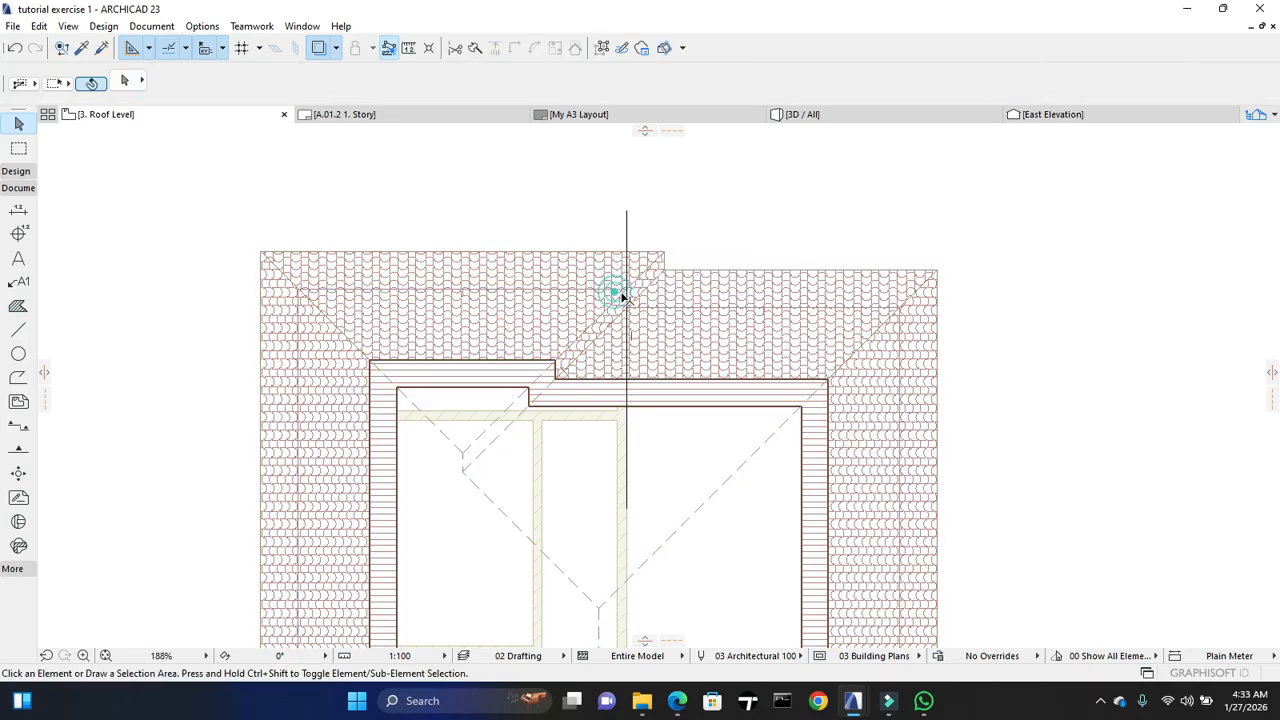
left_click(627, 289)
key("Escape")
left_click(651, 268)
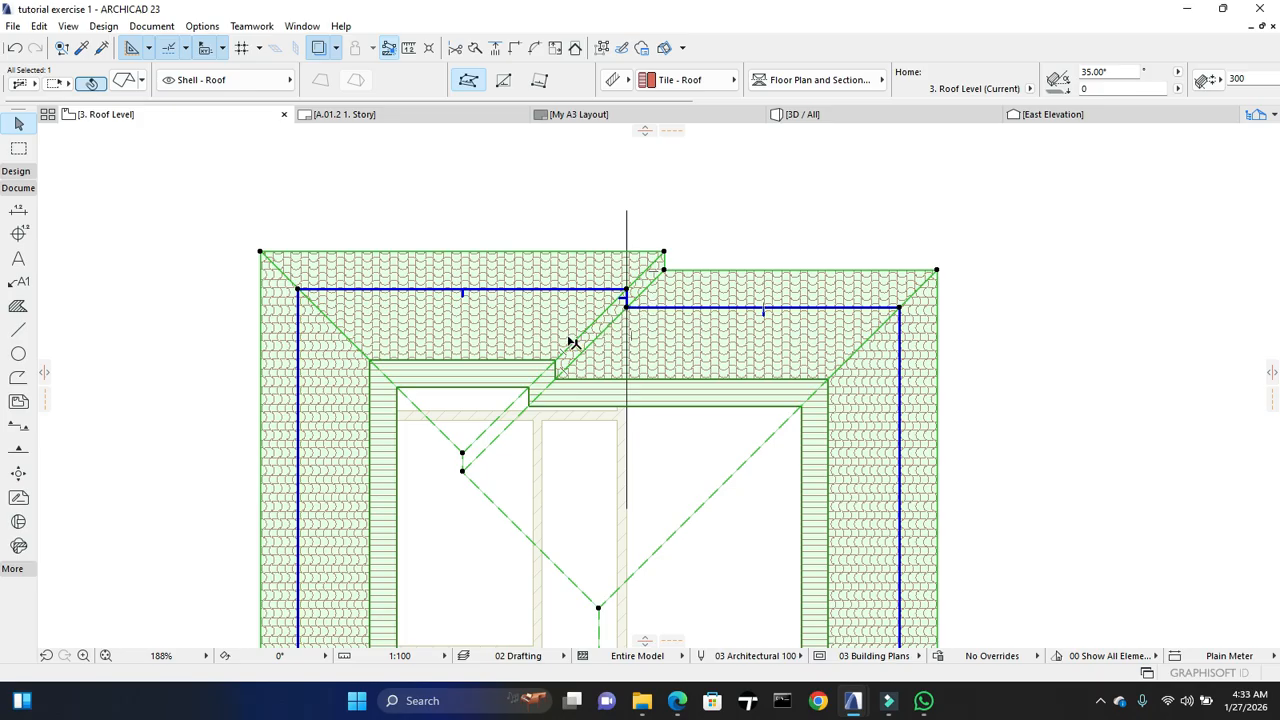
Try to stretch the projecting hip's ridge-end node to the main eave line to form a gable, and undo it
left_click(462, 455)
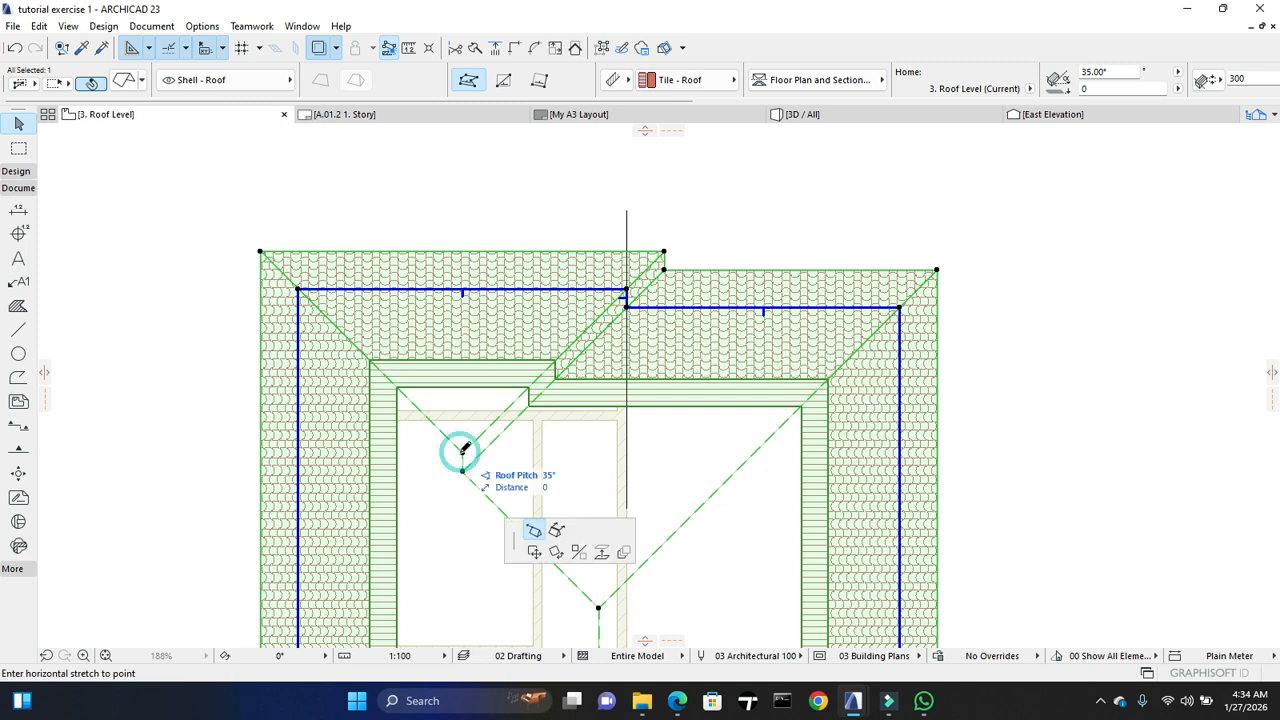
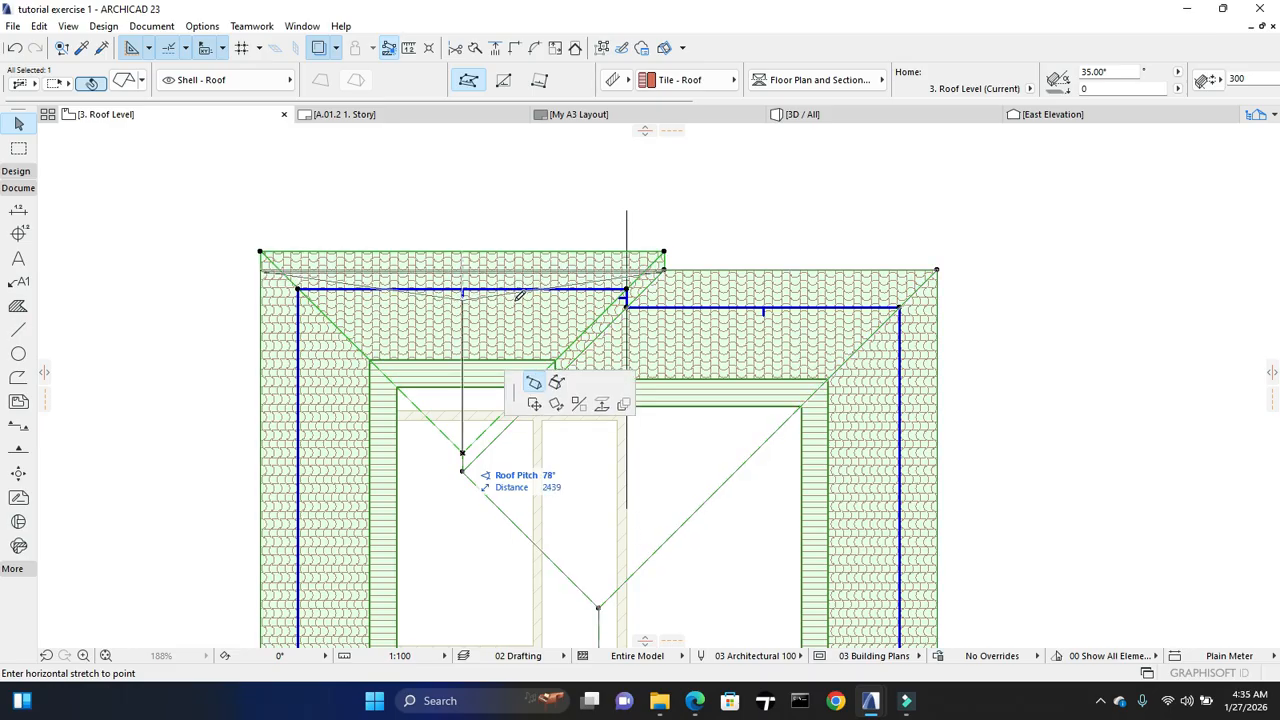
left_click(470, 263)
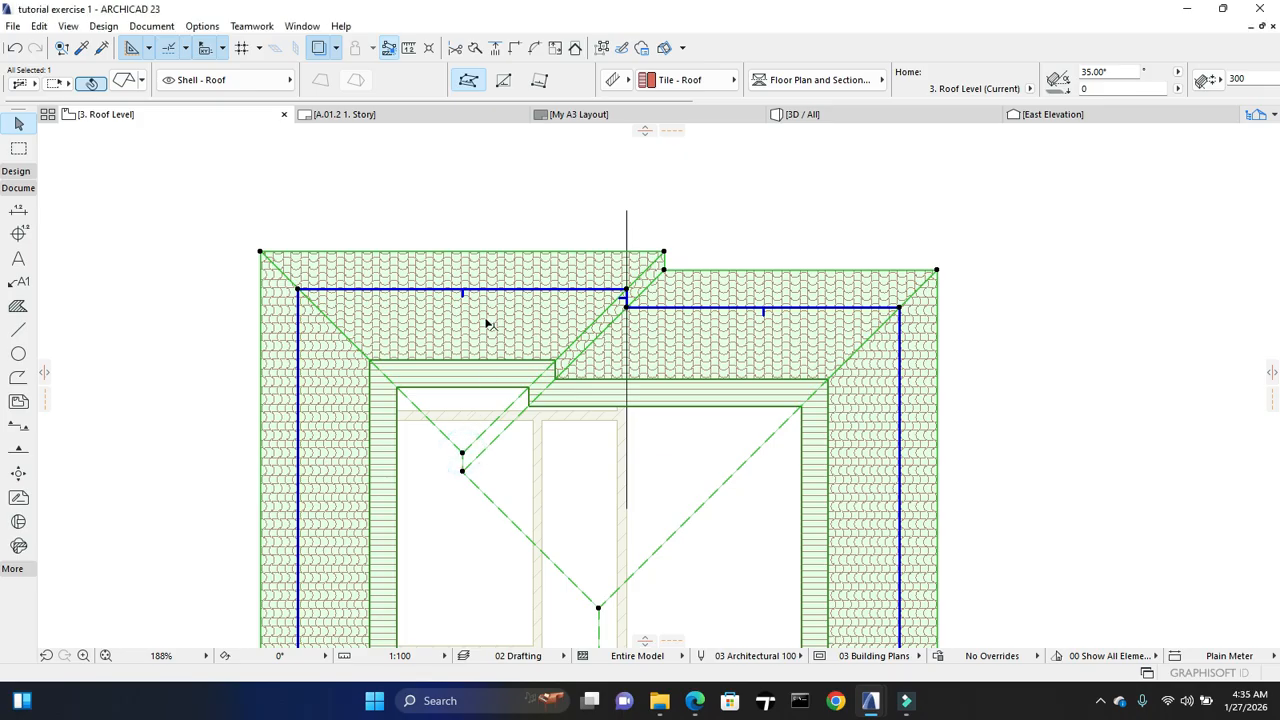
left_click(463, 455)
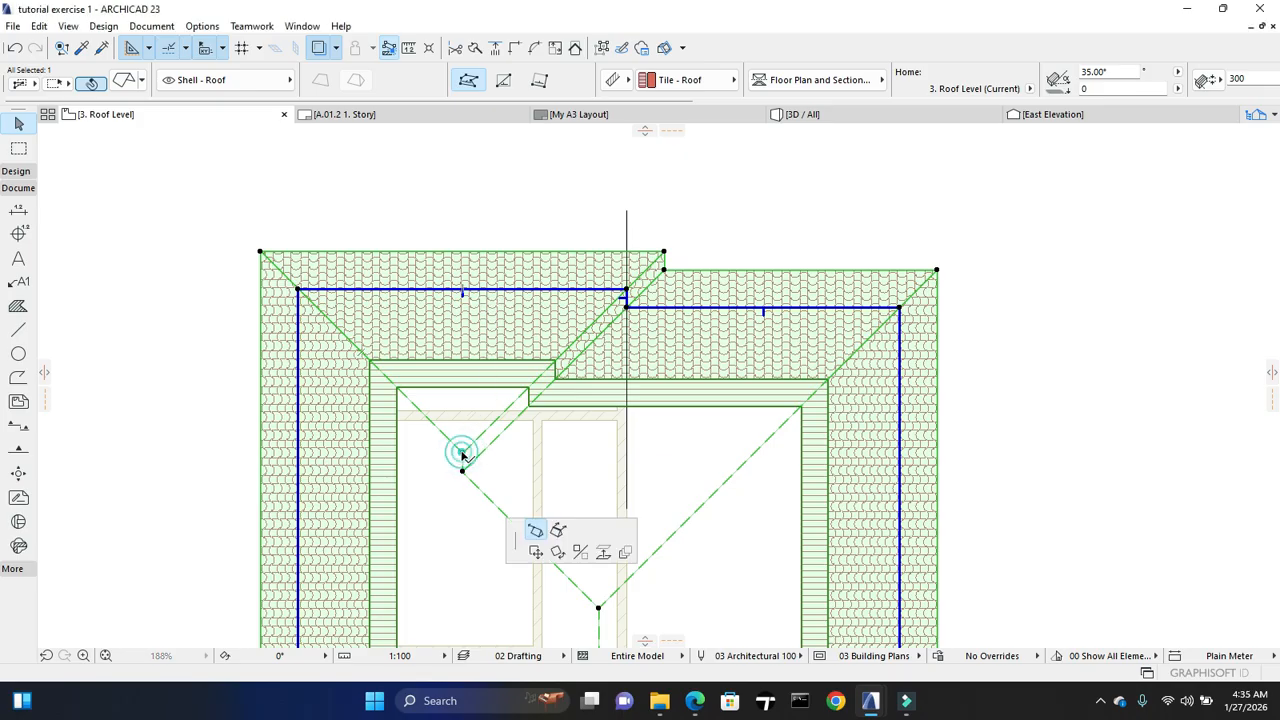
left_click(476, 271)
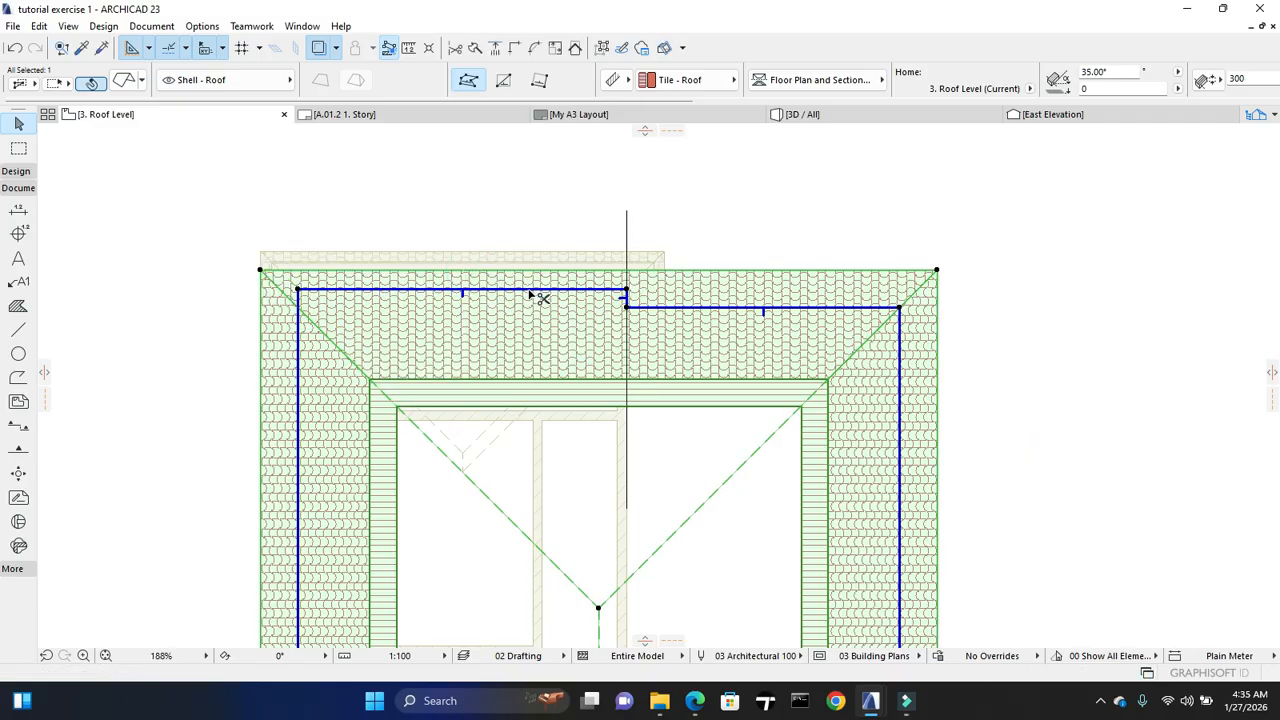
key("ctrl+z")
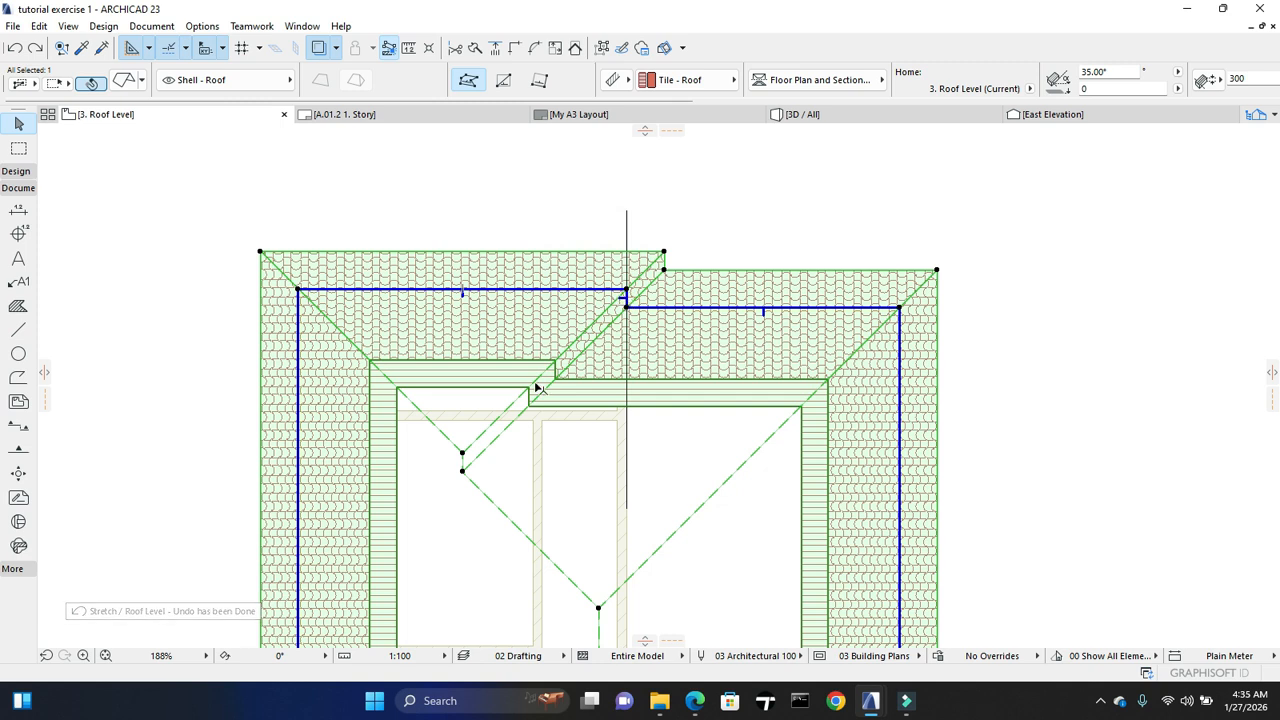
Try offsetting the projecting pivot segment further outward and pulling its ridge-end node to the eave as a gable, and undo both edits
left_click(612, 295)
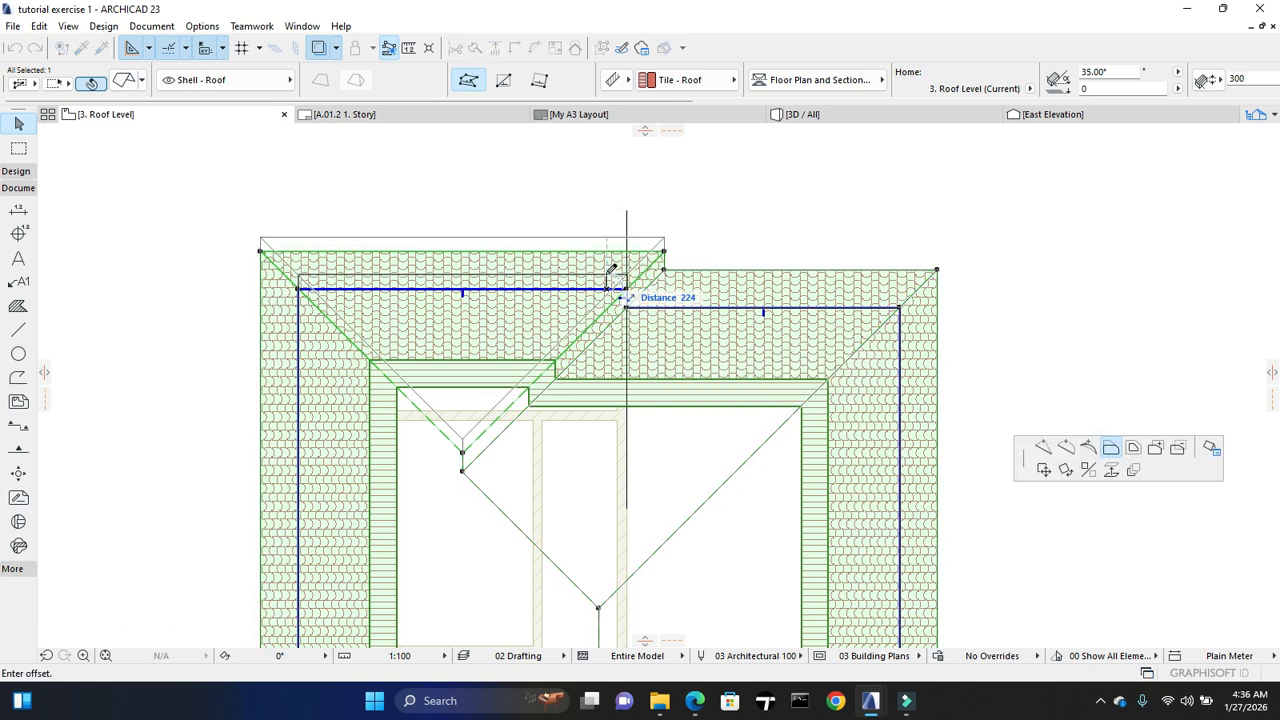
left_click(610, 267)
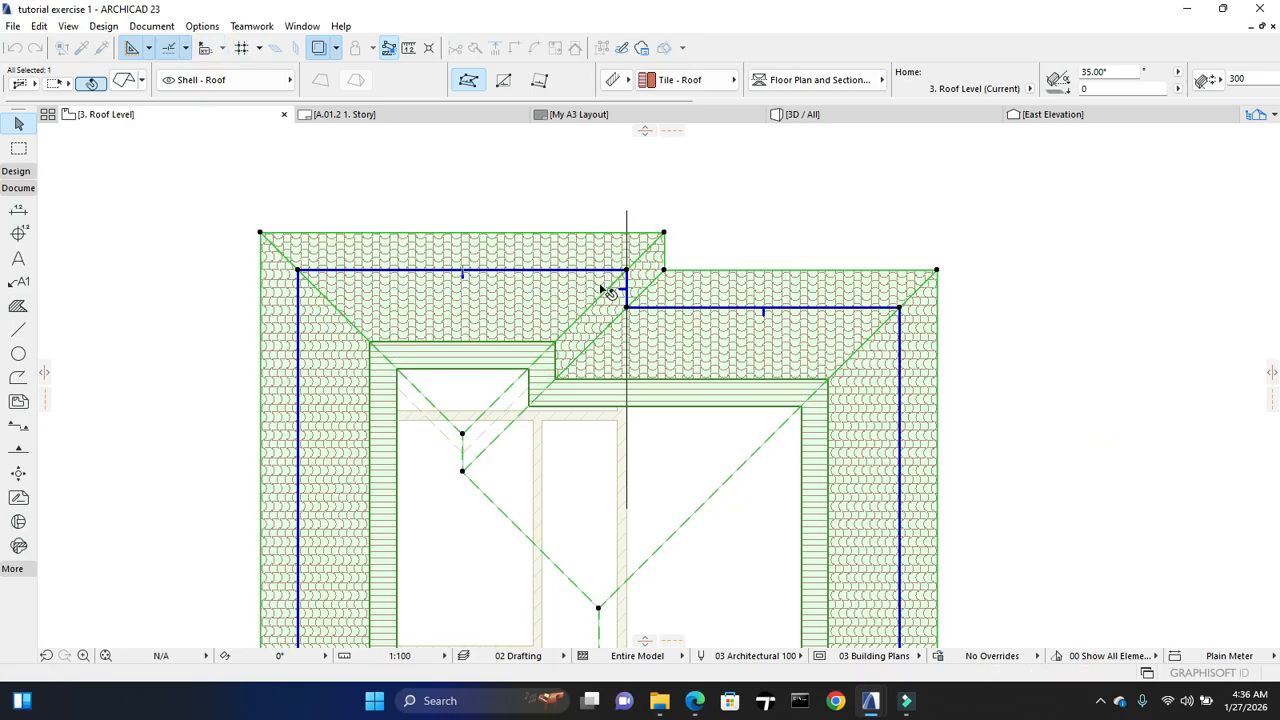
left_click(462, 433)
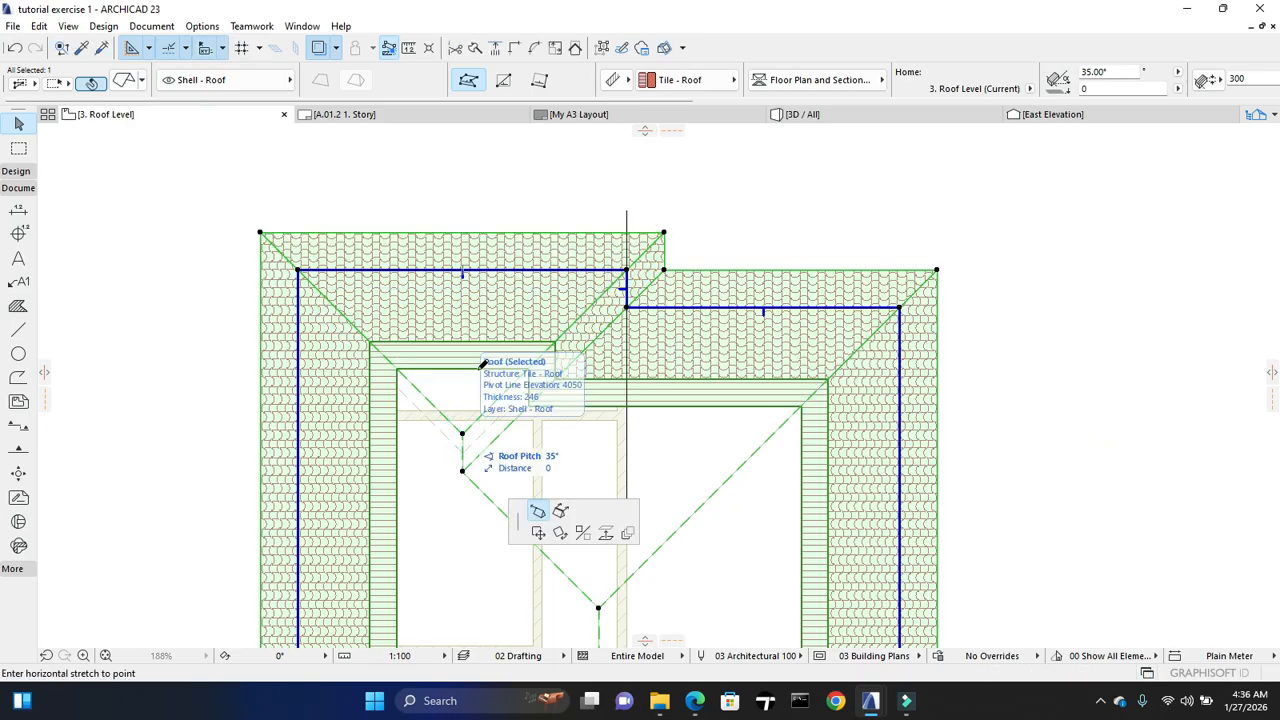
left_click(472, 253)
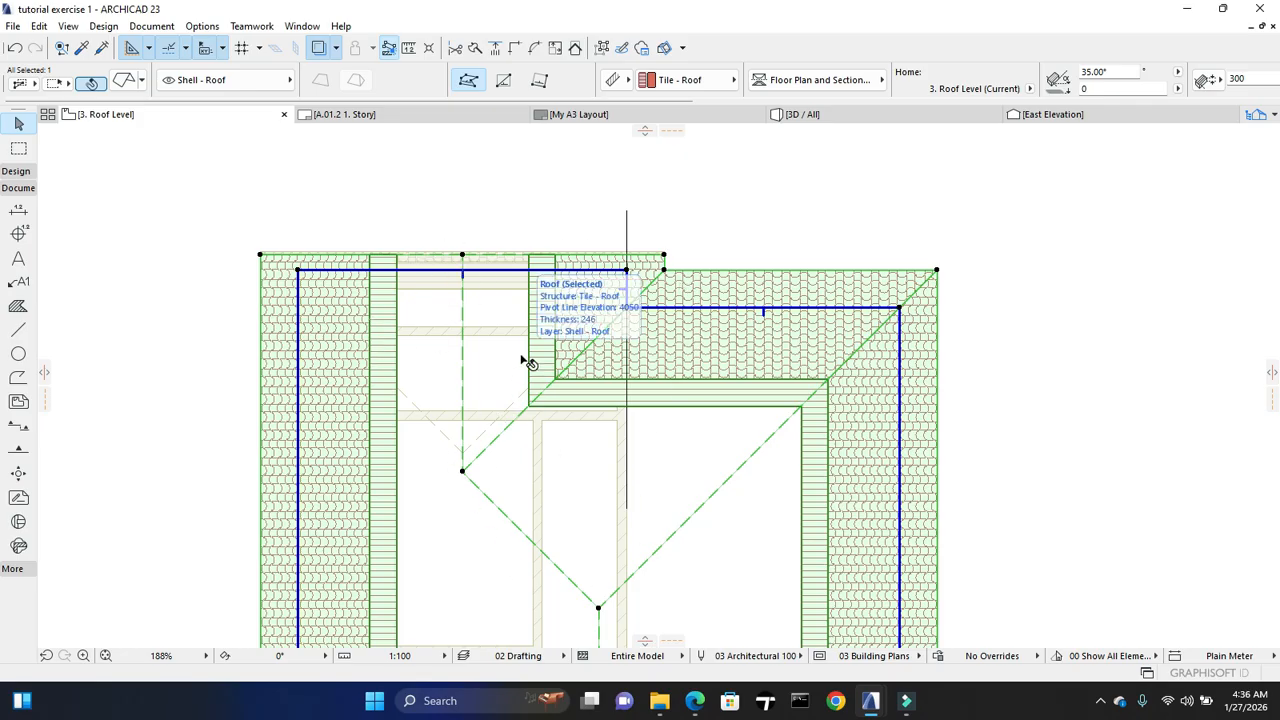
key("ctrl+z")
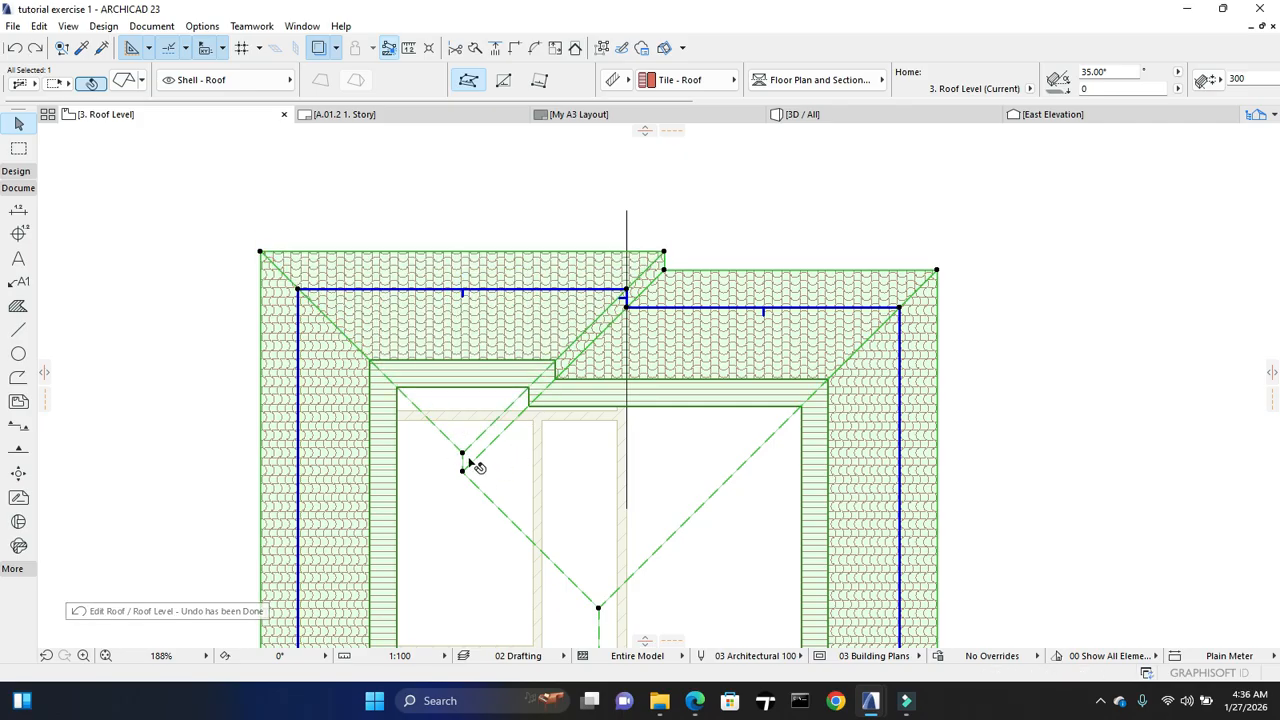
Try again to pull the ridge-end node straight out past the projecting pivot line, and undo the stretch
left_click(462, 454)
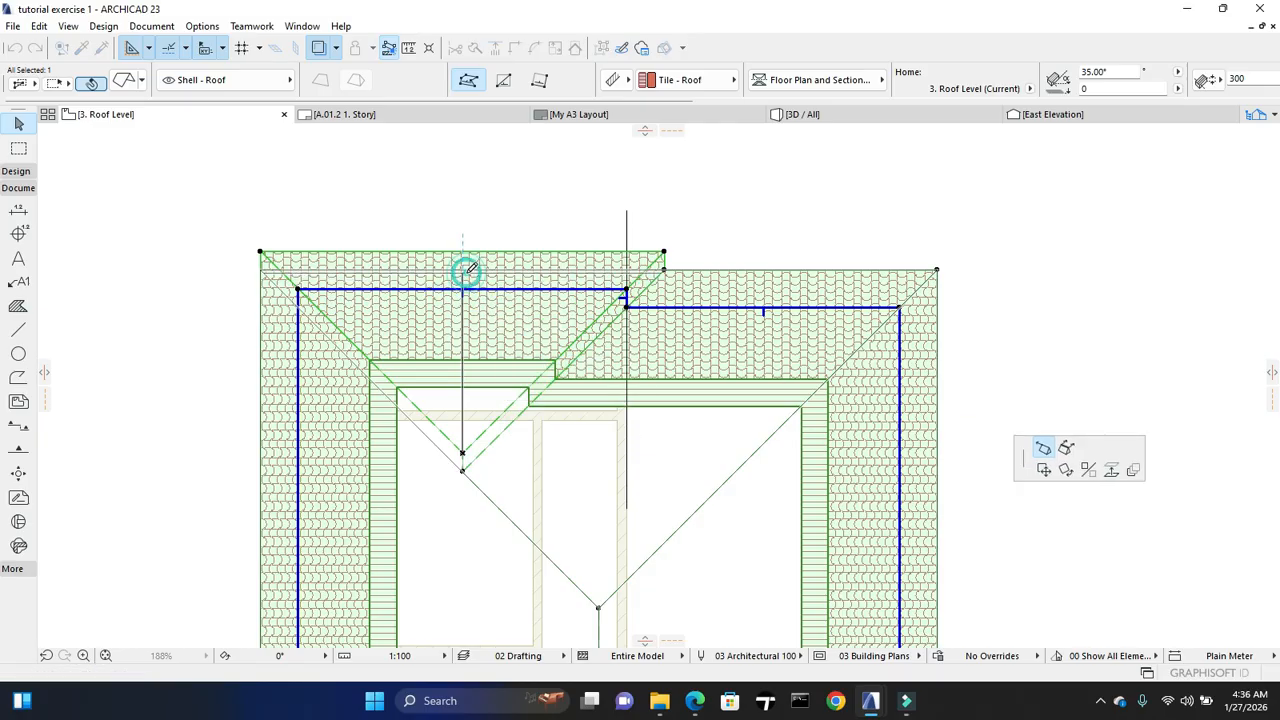
left_click(466, 270)
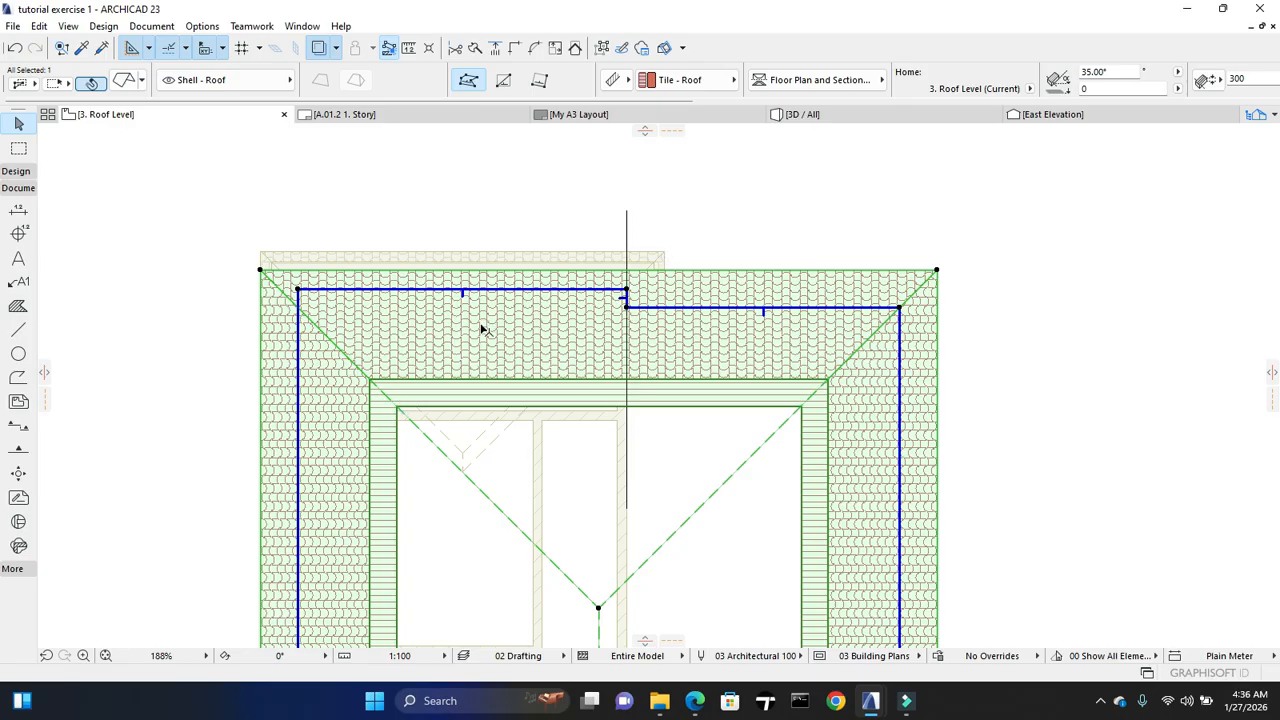
key("ctrl+z")
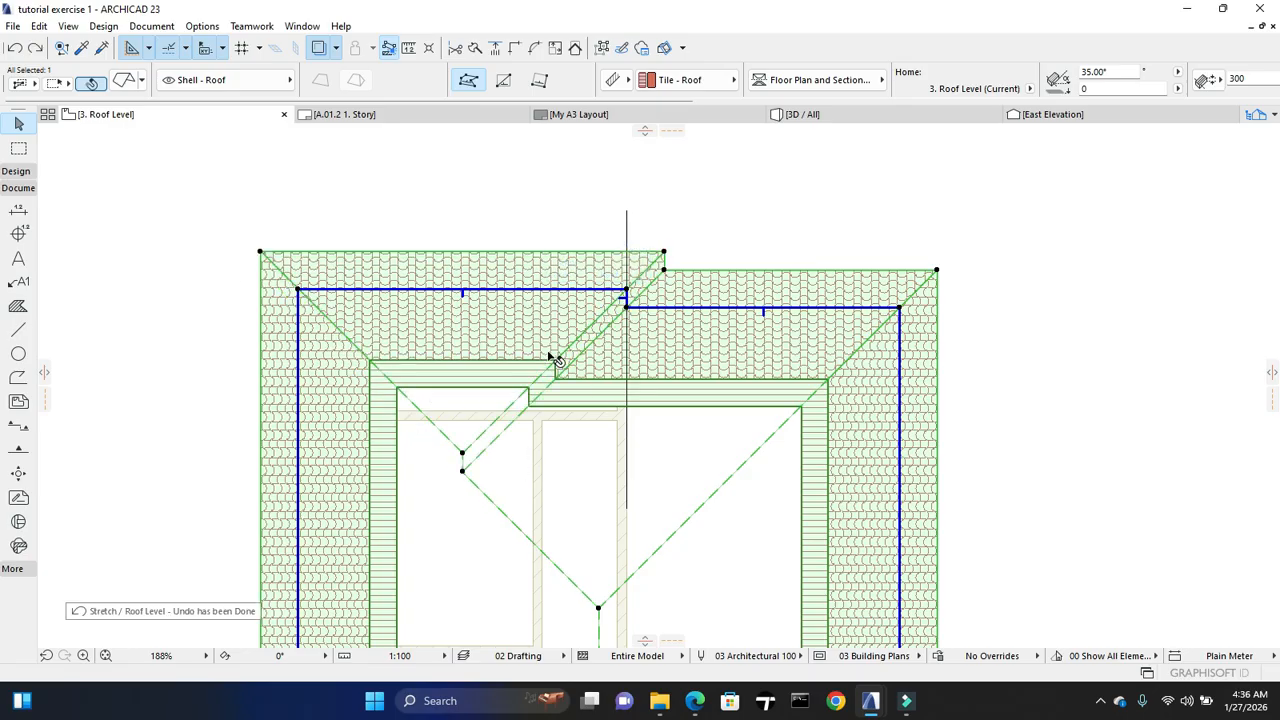
Offset the projecting pivot segment outward by another 300 and stretch its ridge-end node just beyond that pivot line to form a gable
left_click(501, 290)
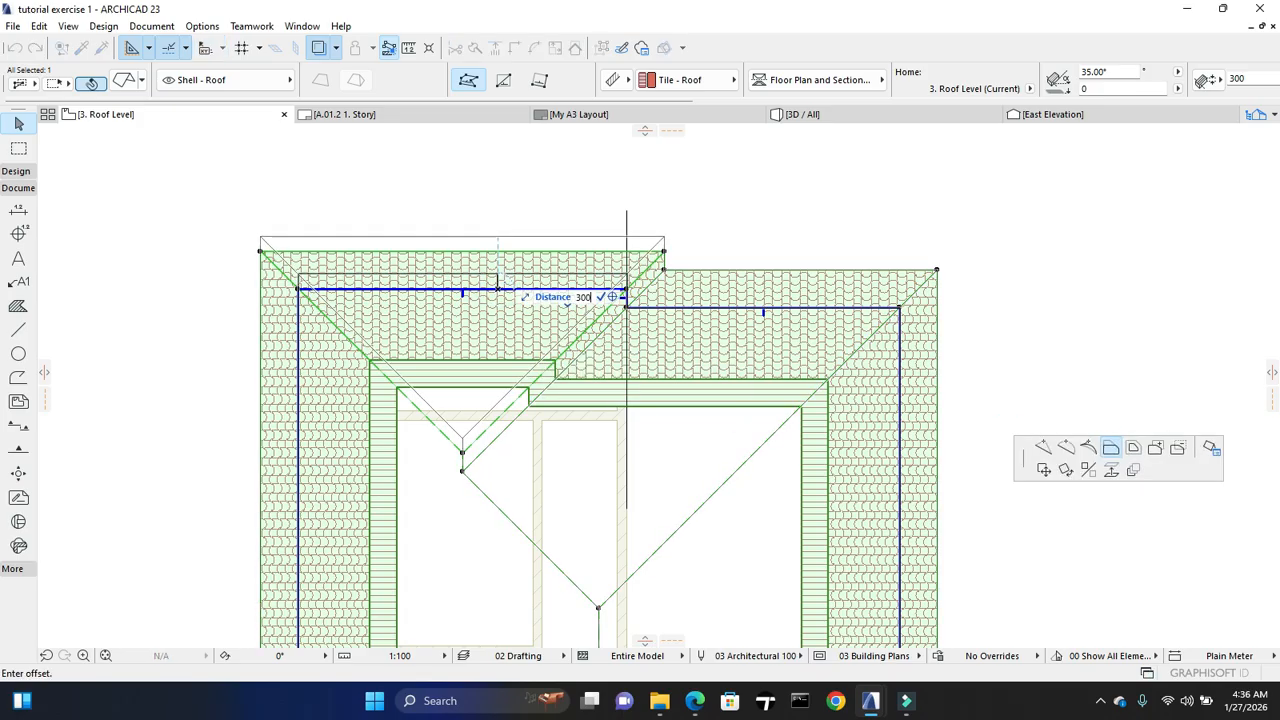
left_click(507, 267)
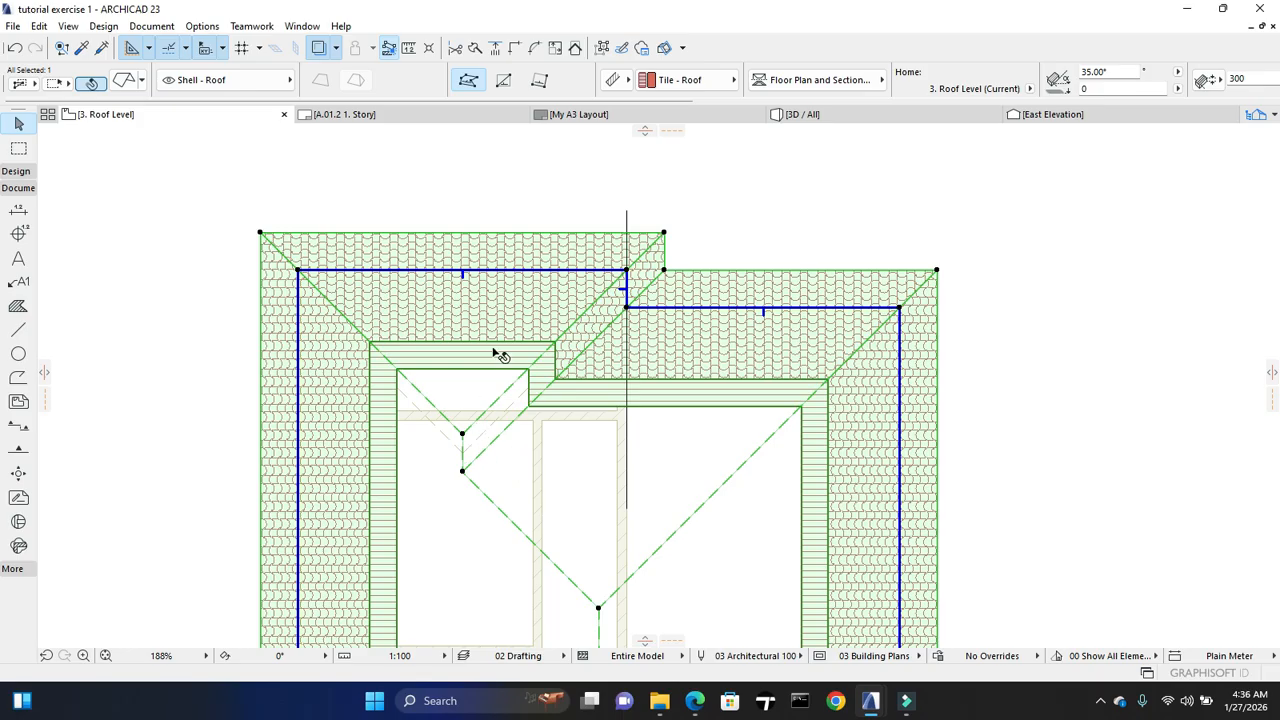
left_click(462, 433)
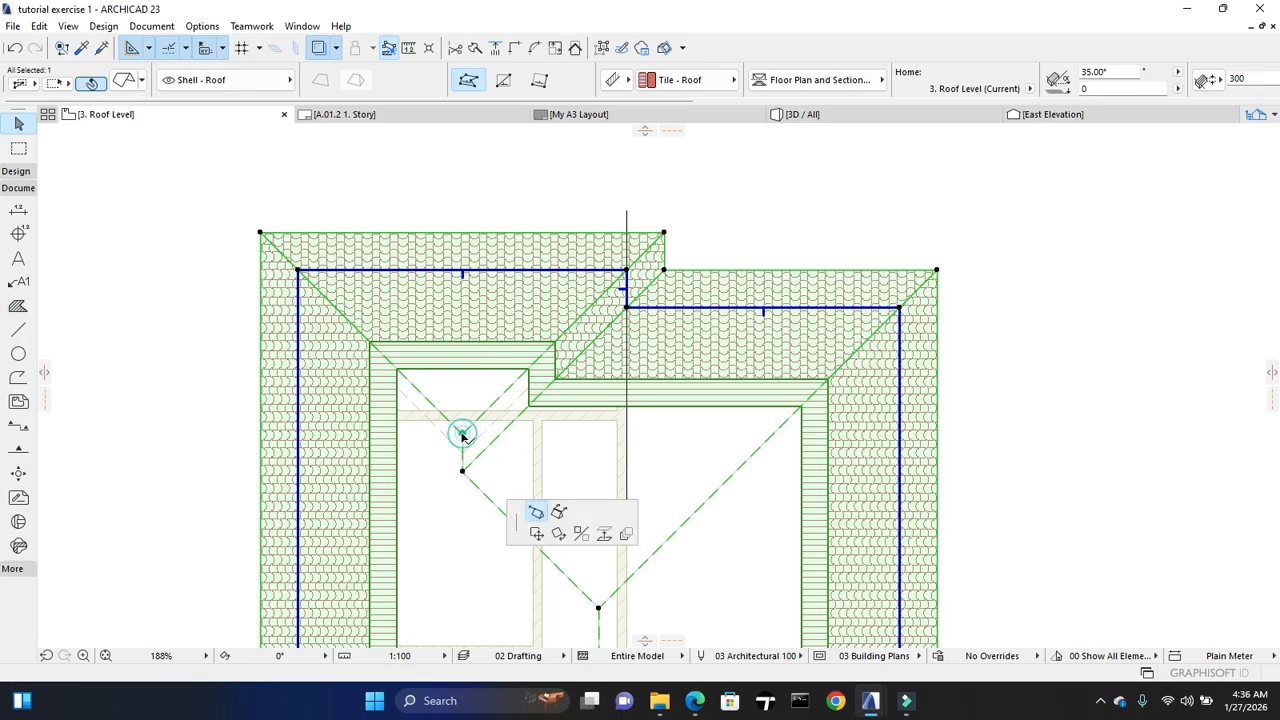
left_click(478, 254)
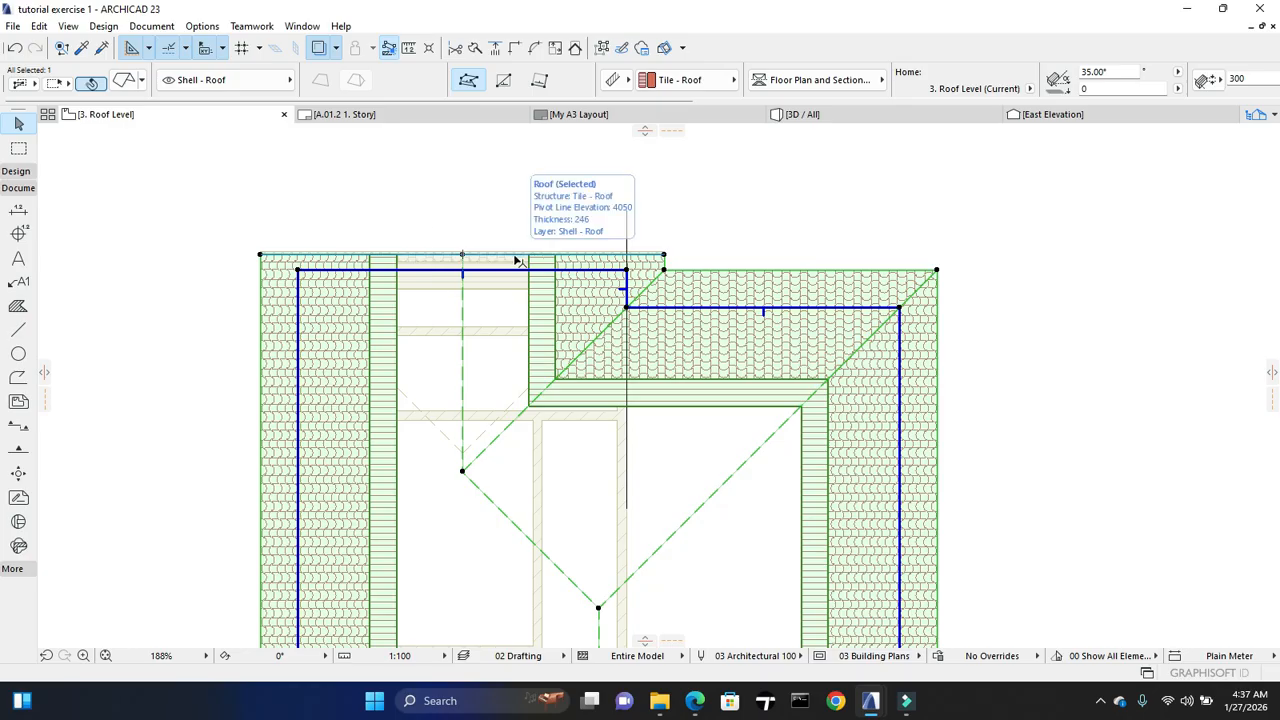
Switch to the 3D view and select the third house's long side wall, the porch-end wall and the wall behind the porch
left_click(788, 114)
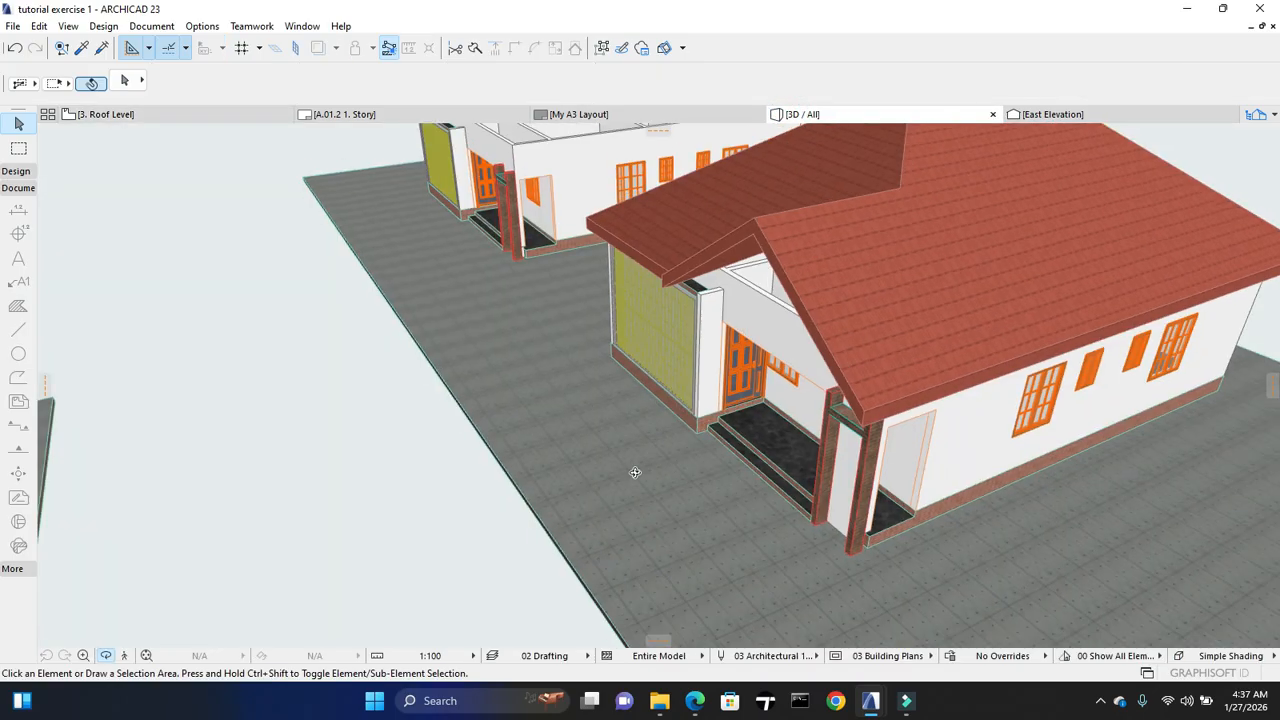
scroll(635, 472, "down", 1)
middle_click_drag(792, 435, 1092, 536, "shift")
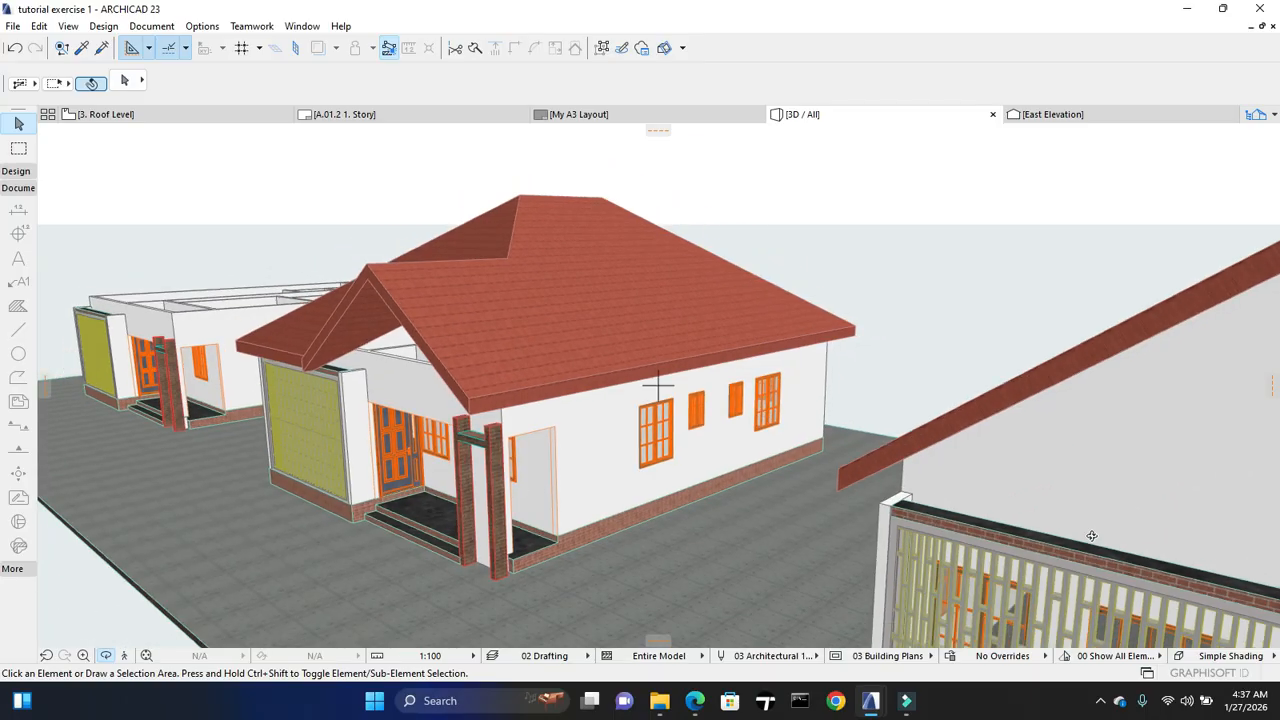
middle_click_drag(841, 495, 600, 401, "shift")
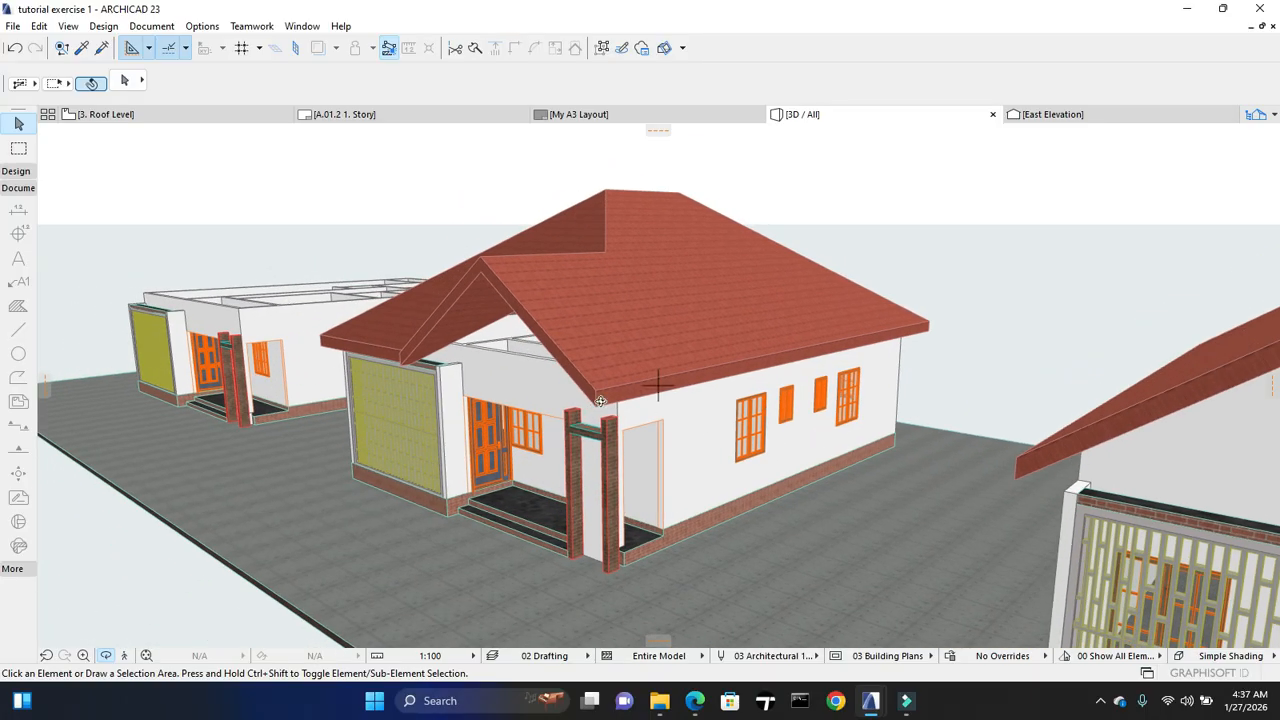
scroll(657, 371, "up", 5)
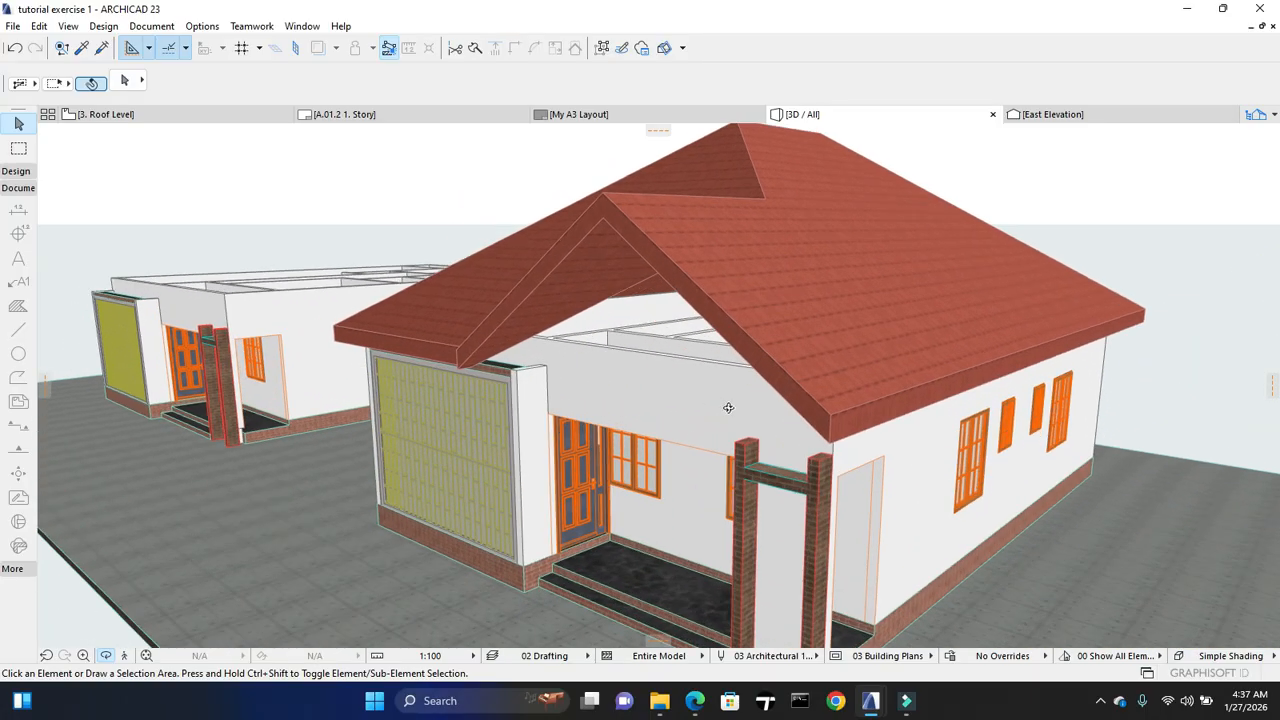
left_click(888, 466)
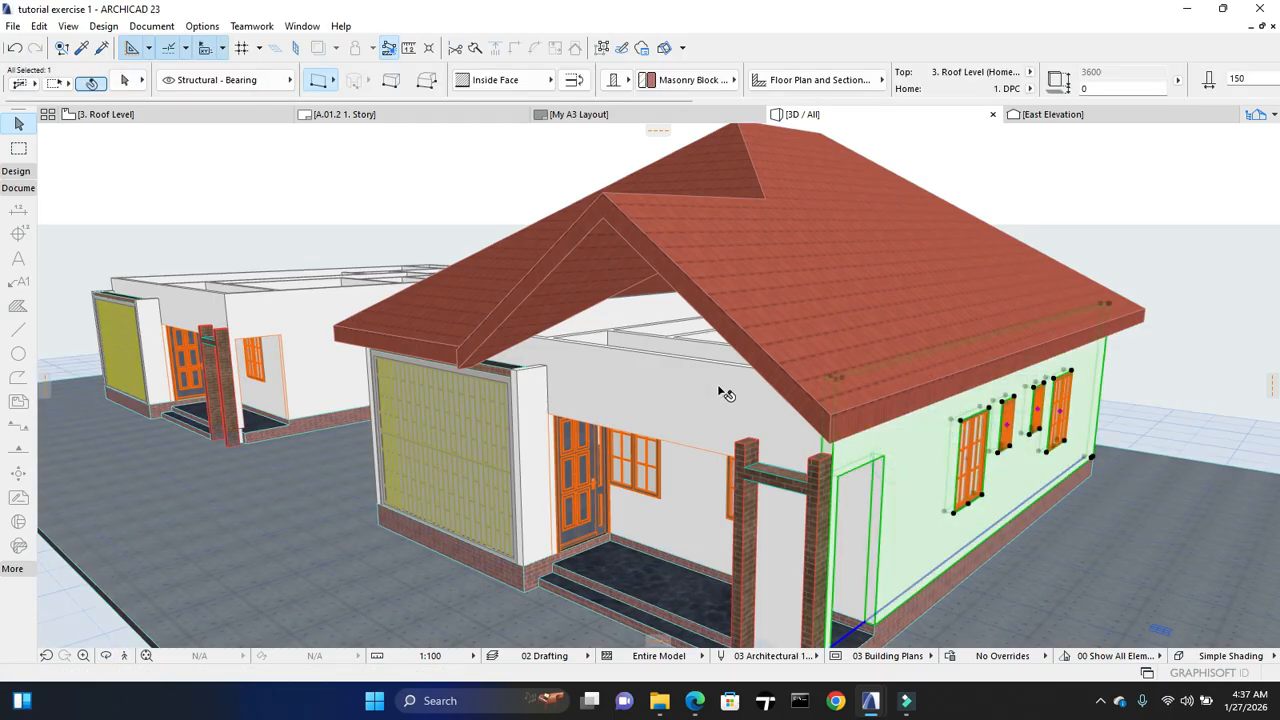
left_click(757, 389, "shift")
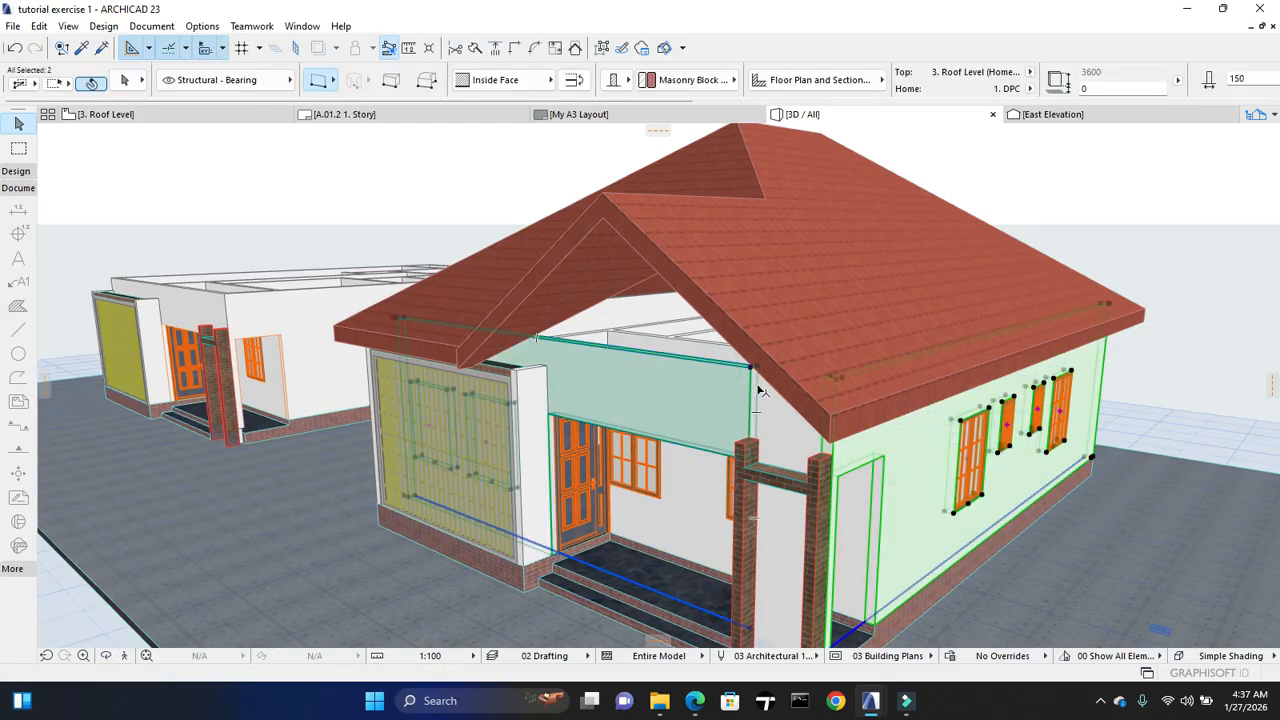
left_click(759, 387, "shift")
left_click(765, 420, "shift")
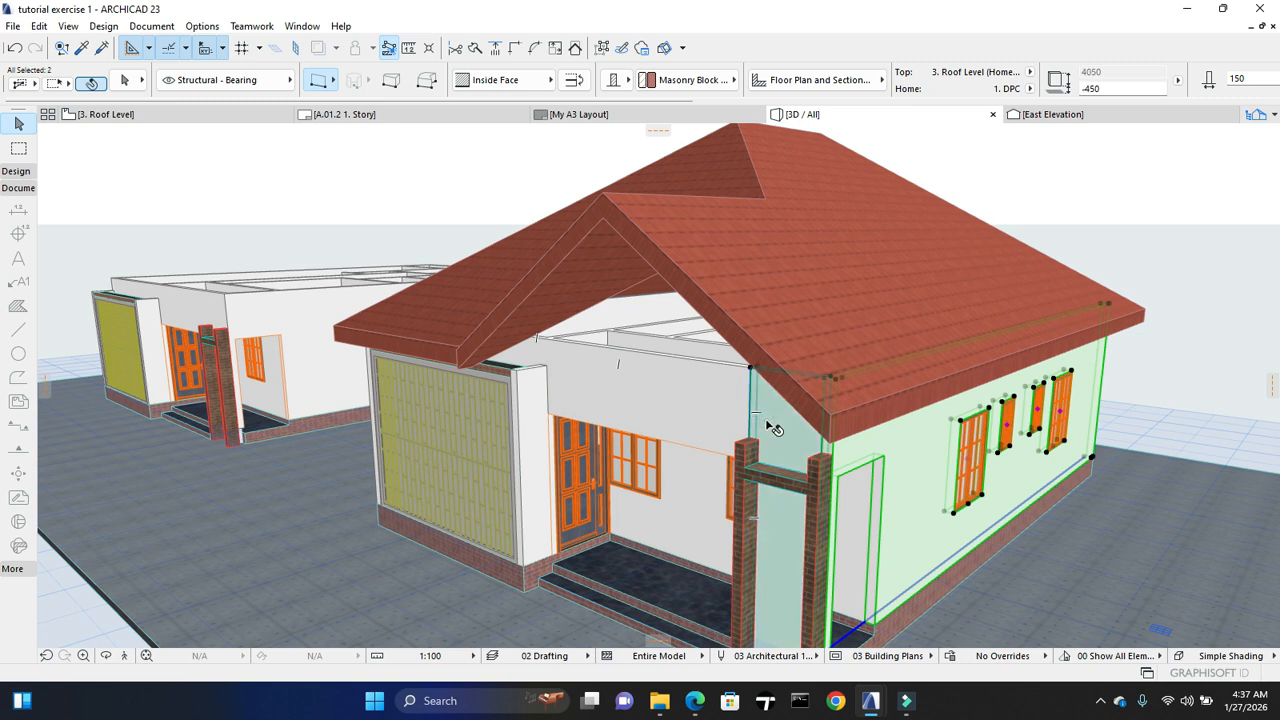
left_click(722, 372, "shift")
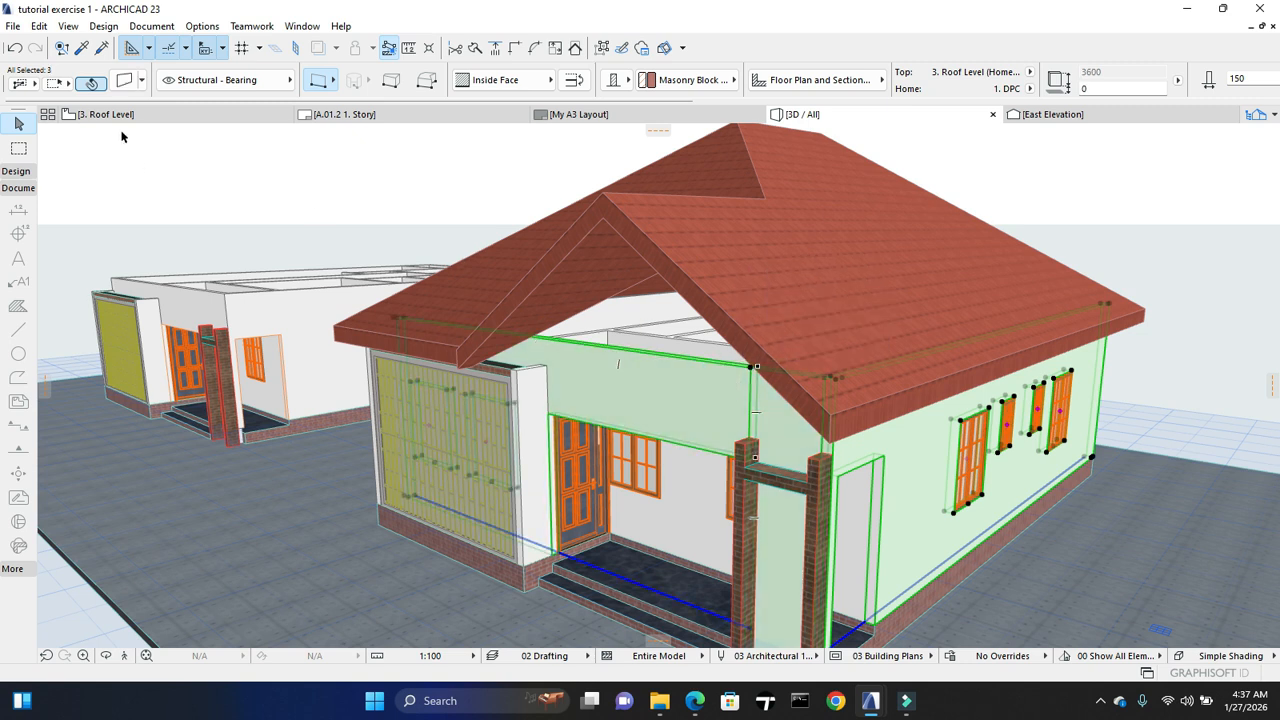
Set the top offset of the three selected walls to 4500 above the 3. Roof Level story
key("ctrl+t")
left_click(581, 158)
type("1")
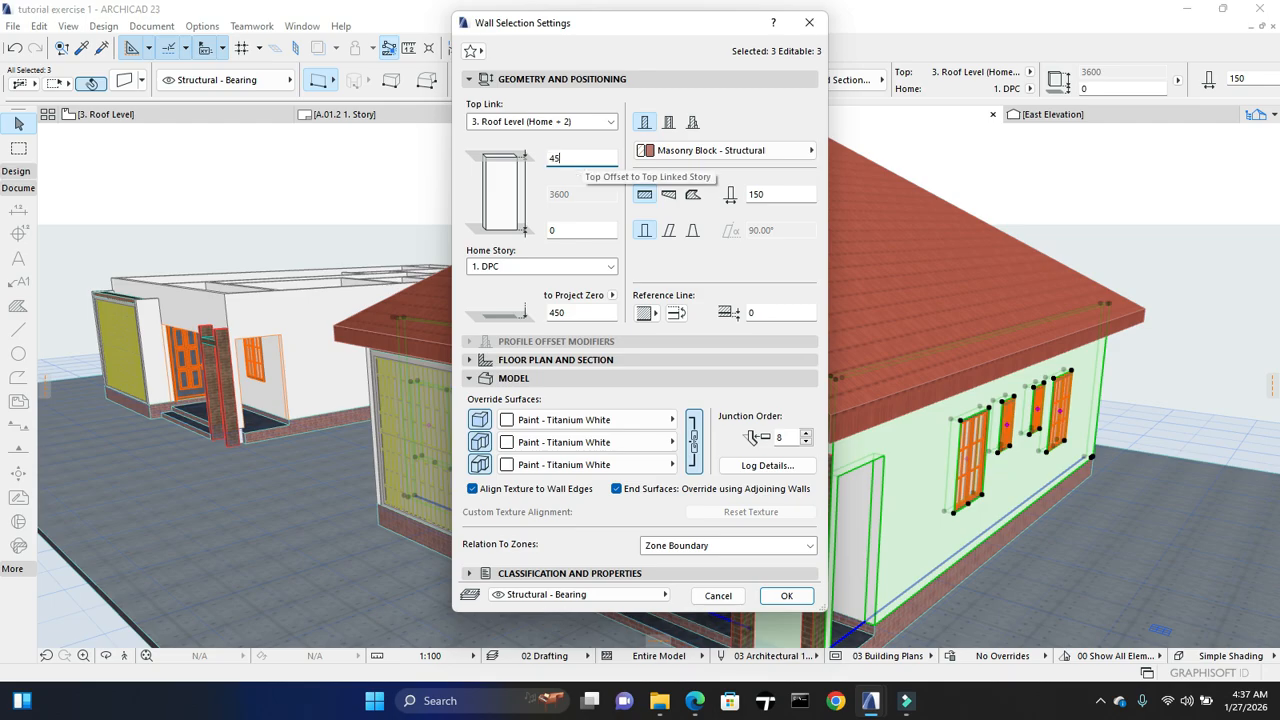
type("500")
key("Return")
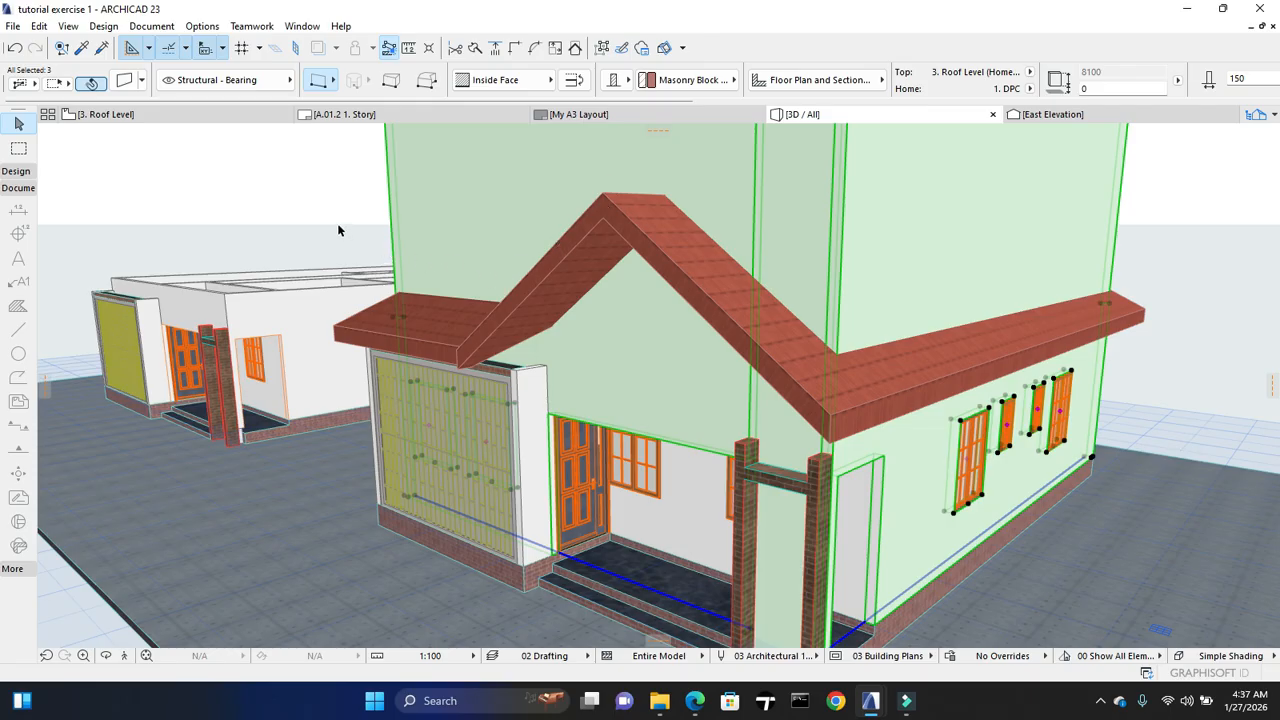
Trim the three selected raised walls of the third house to the roof above them
left_click(575, 49)
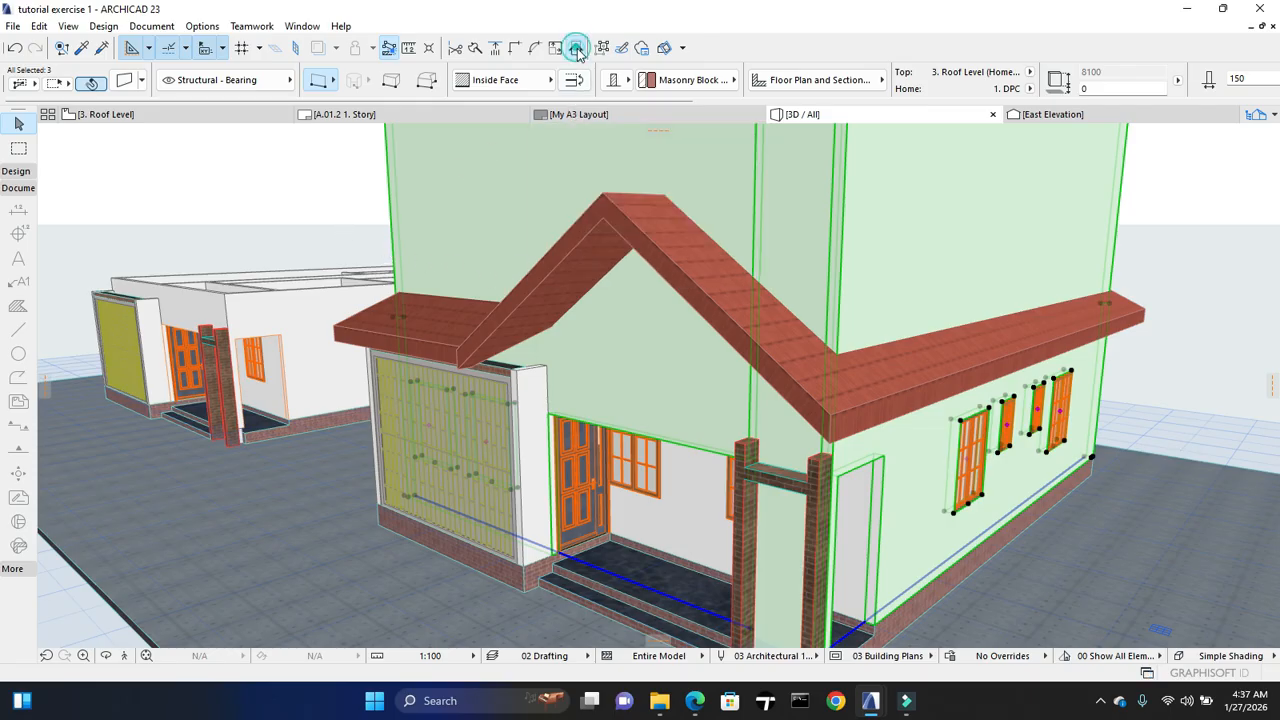
left_click(737, 318)
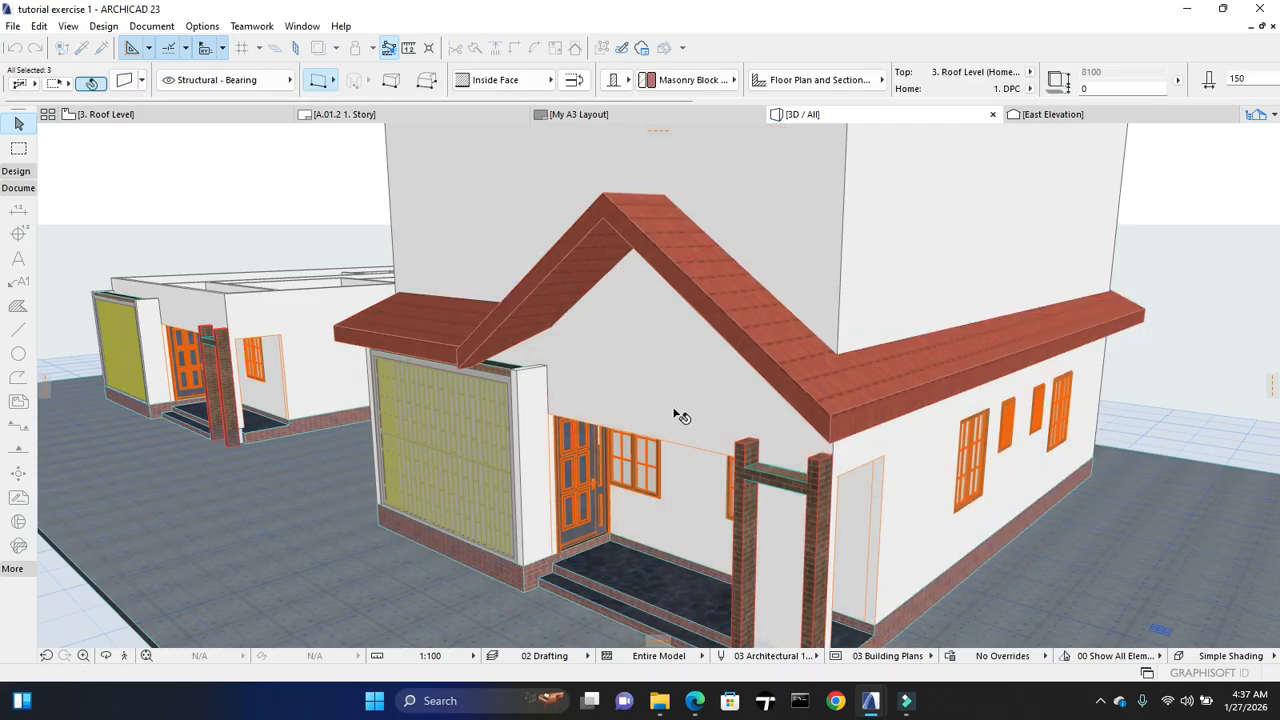
key("Escape")
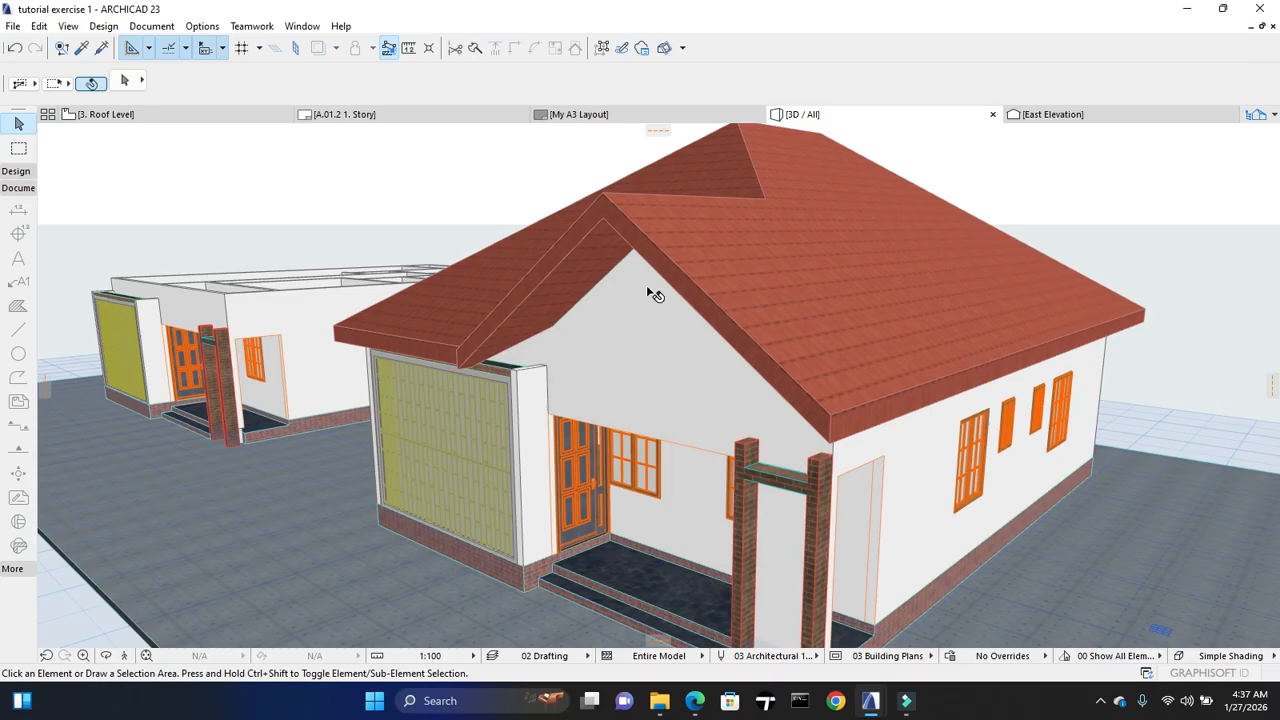
middle_click_drag(572, 368, 896, 468, "shift")
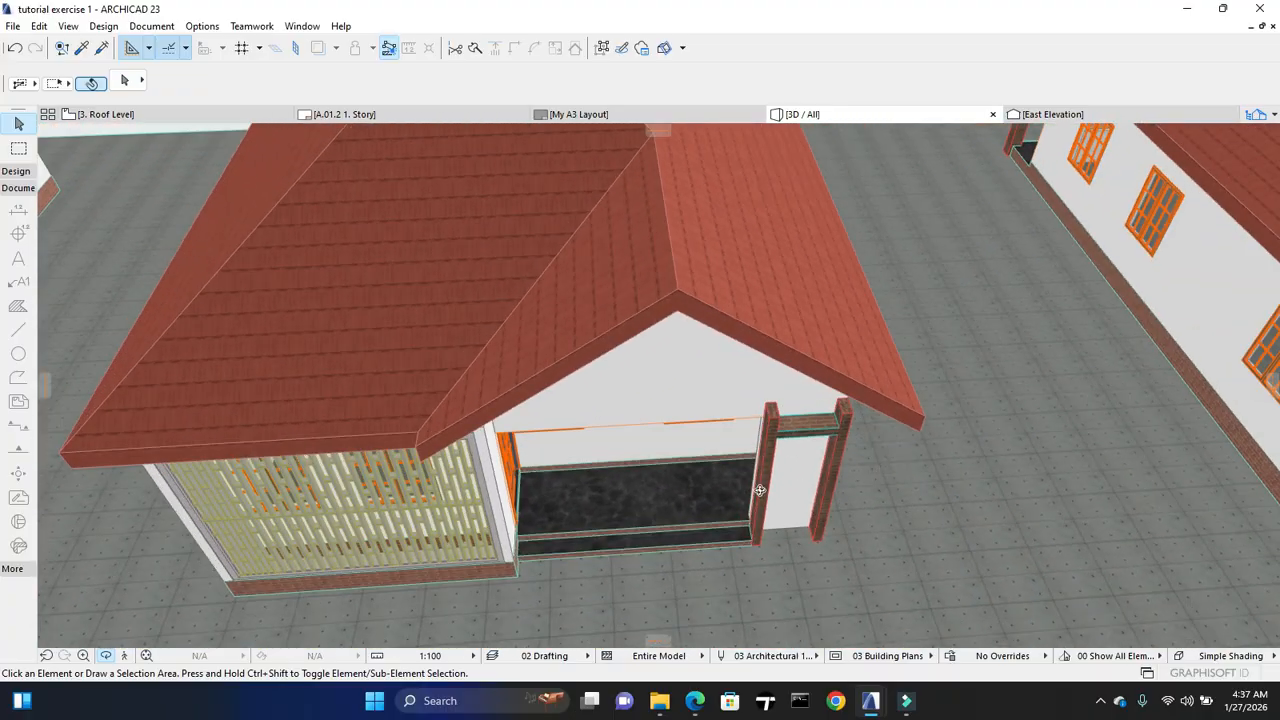
scroll(414, 437, "up", 8)
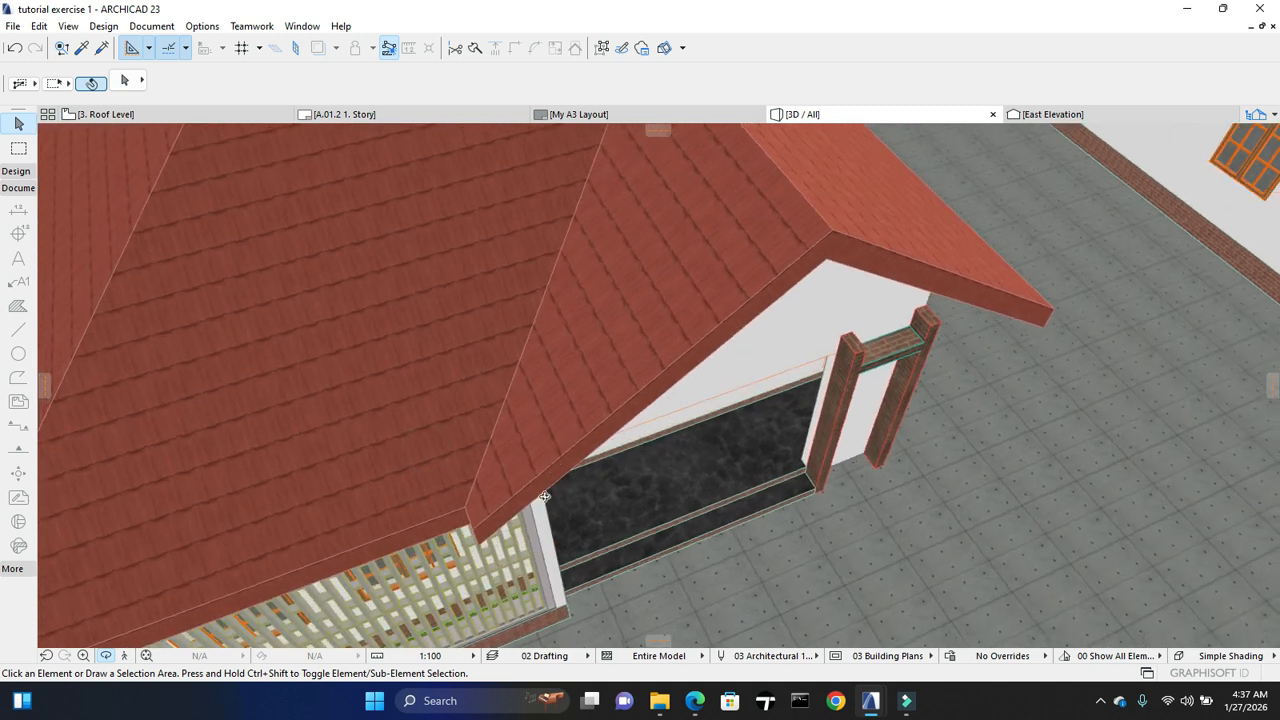
left_click(484, 527)
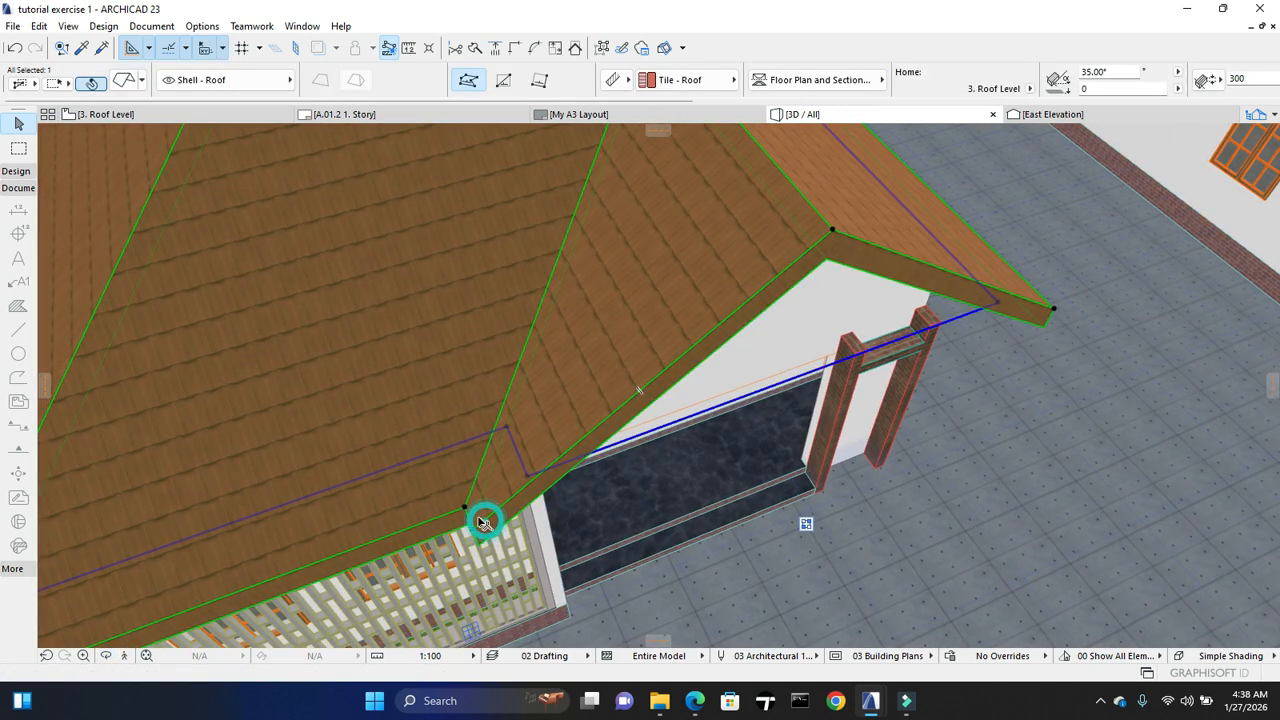
left_click(474, 524)
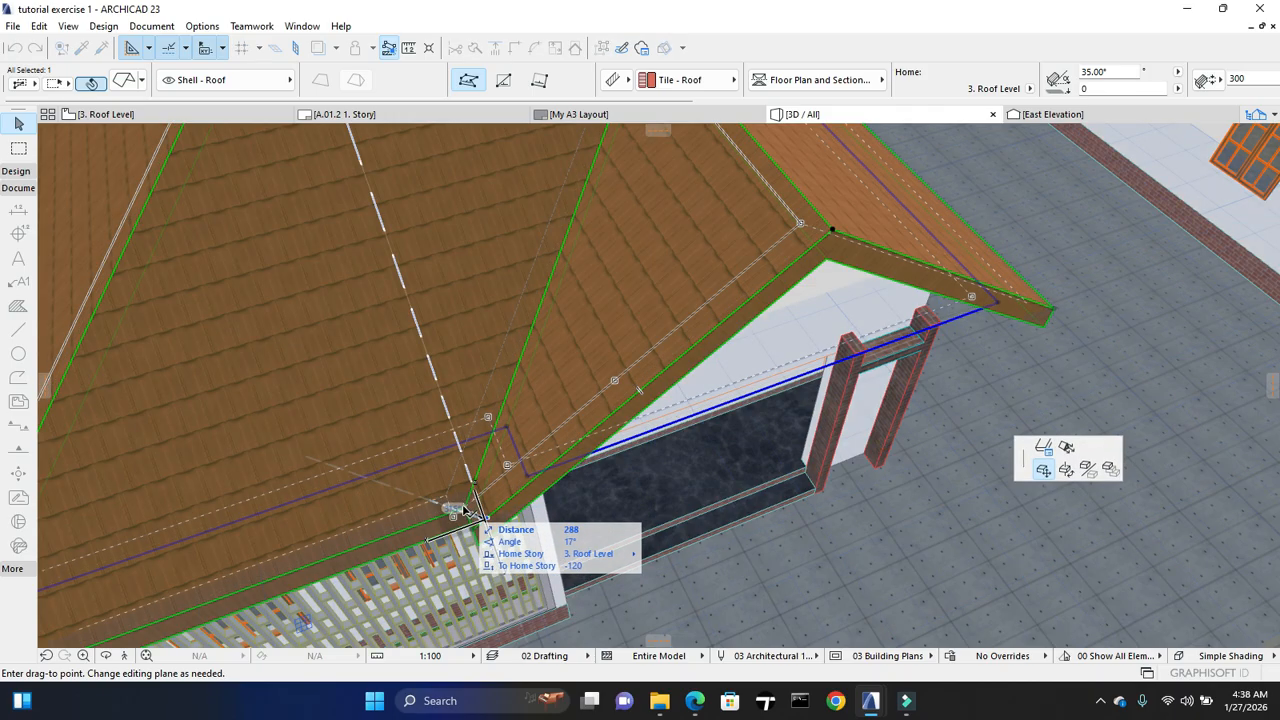
key("Escape")
key("Escape")
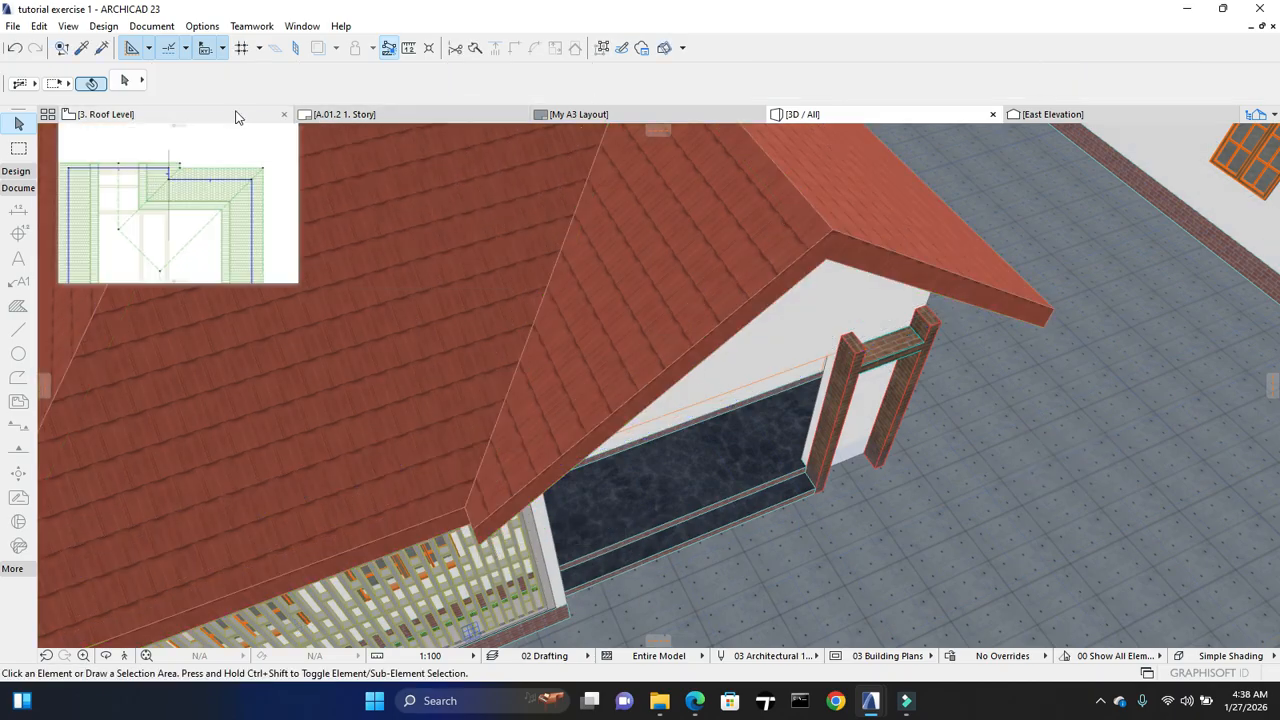
In the roof-level plan, offset the third house's gable roof edge back to the projecting pivot line, and return to the 3D view
left_click(228, 114)
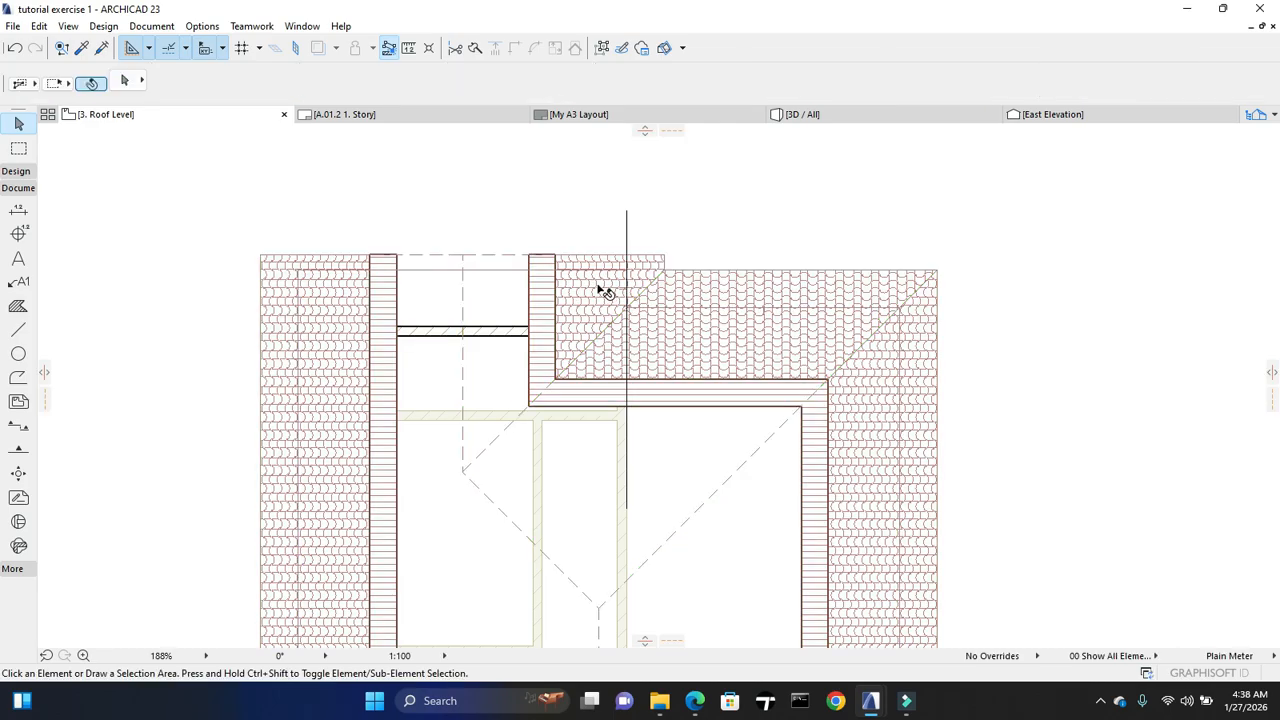
left_click(657, 266)
scroll(608, 277, "up", 1)
scroll(606, 276, "up", 2)
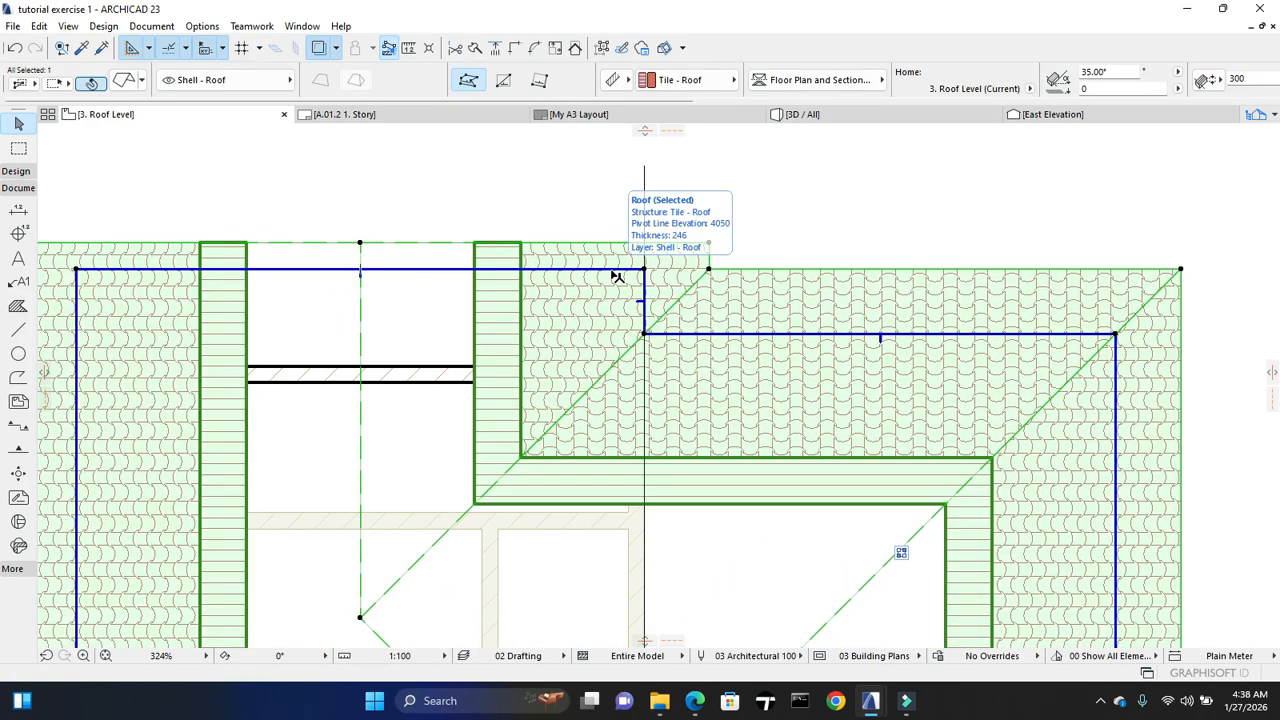
left_click(614, 242)
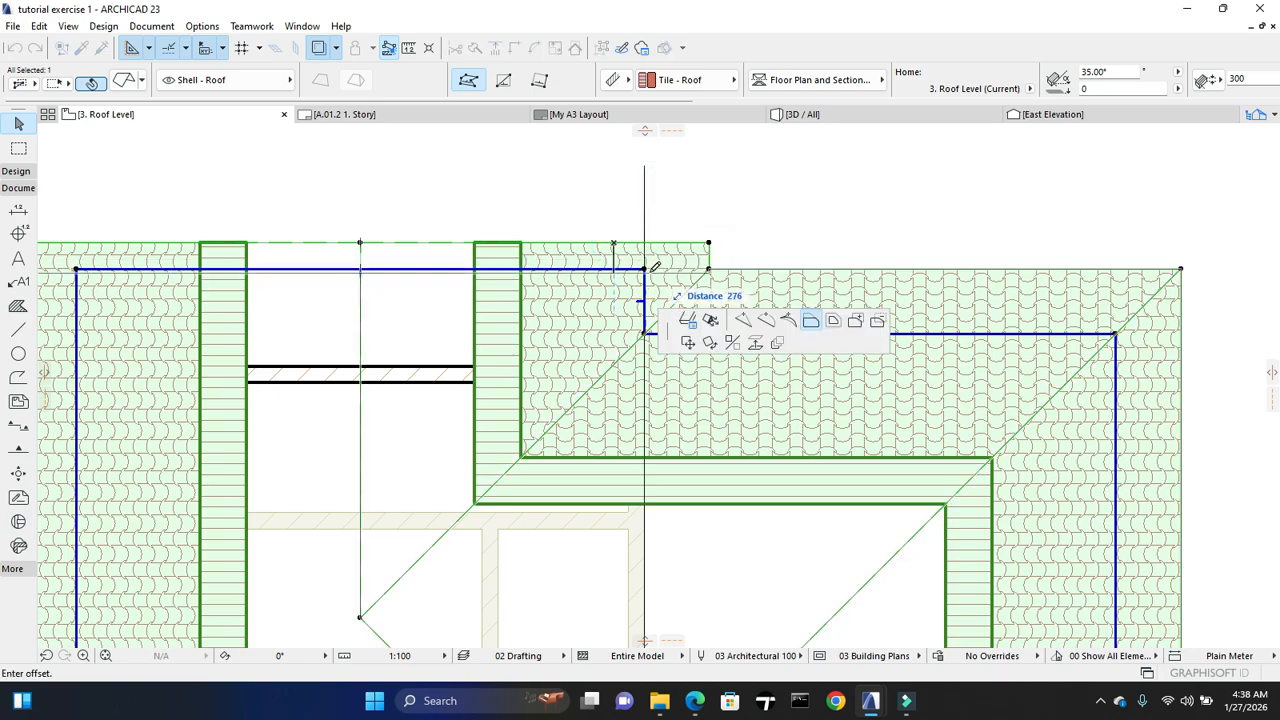
left_click(644, 270)
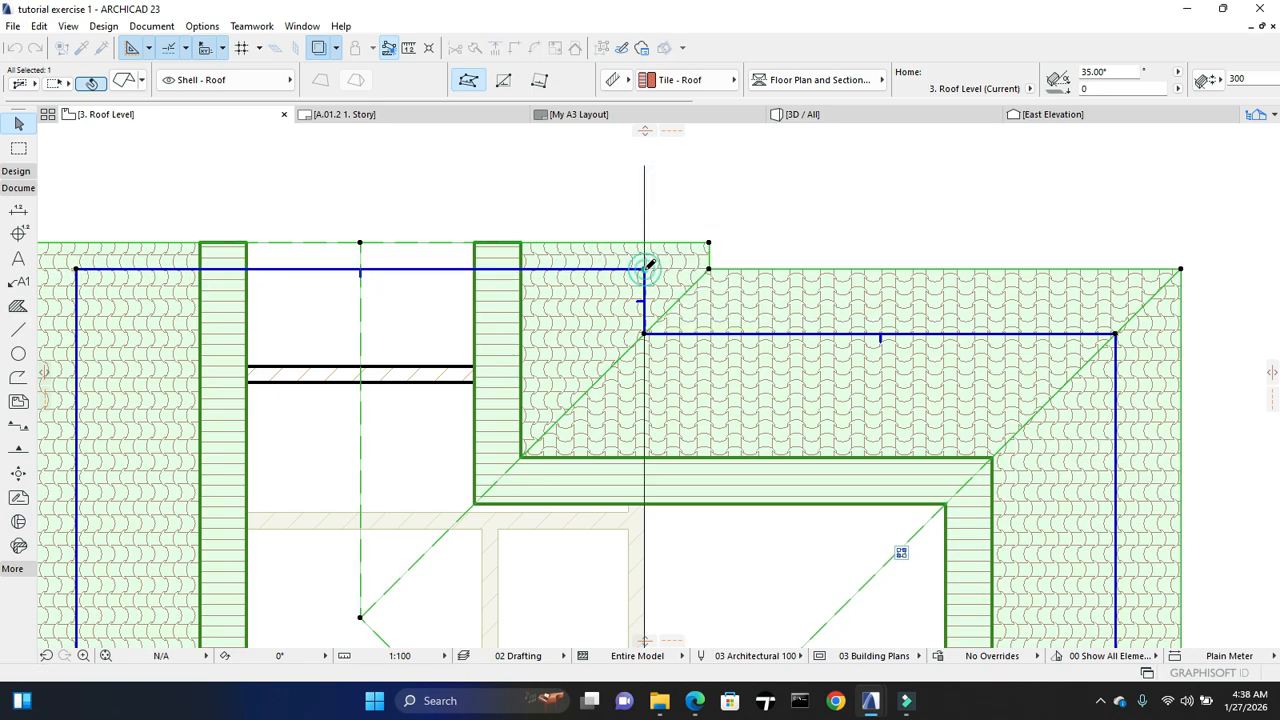
left_click(765, 222)
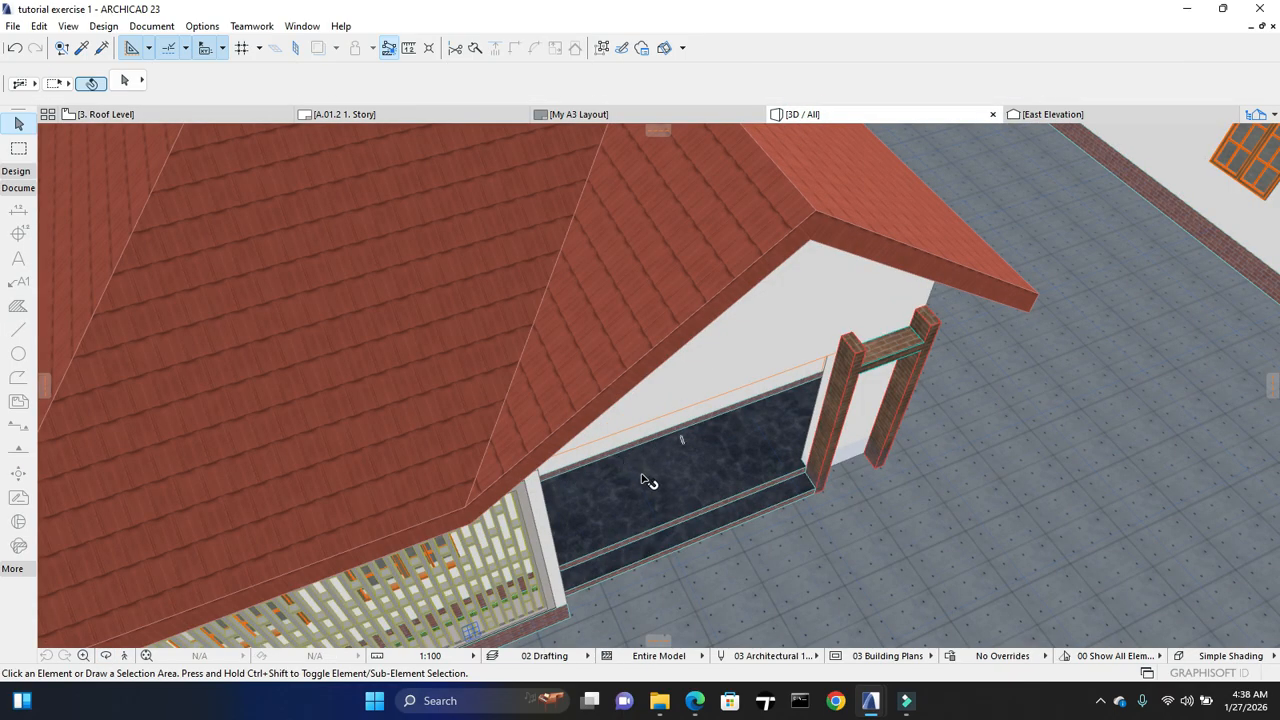
Return to the roof-level plan and set the Roof tool to single-plane construction for the fourth, unroofed house
middle_click_drag(686, 449, 303, 278, "shift")
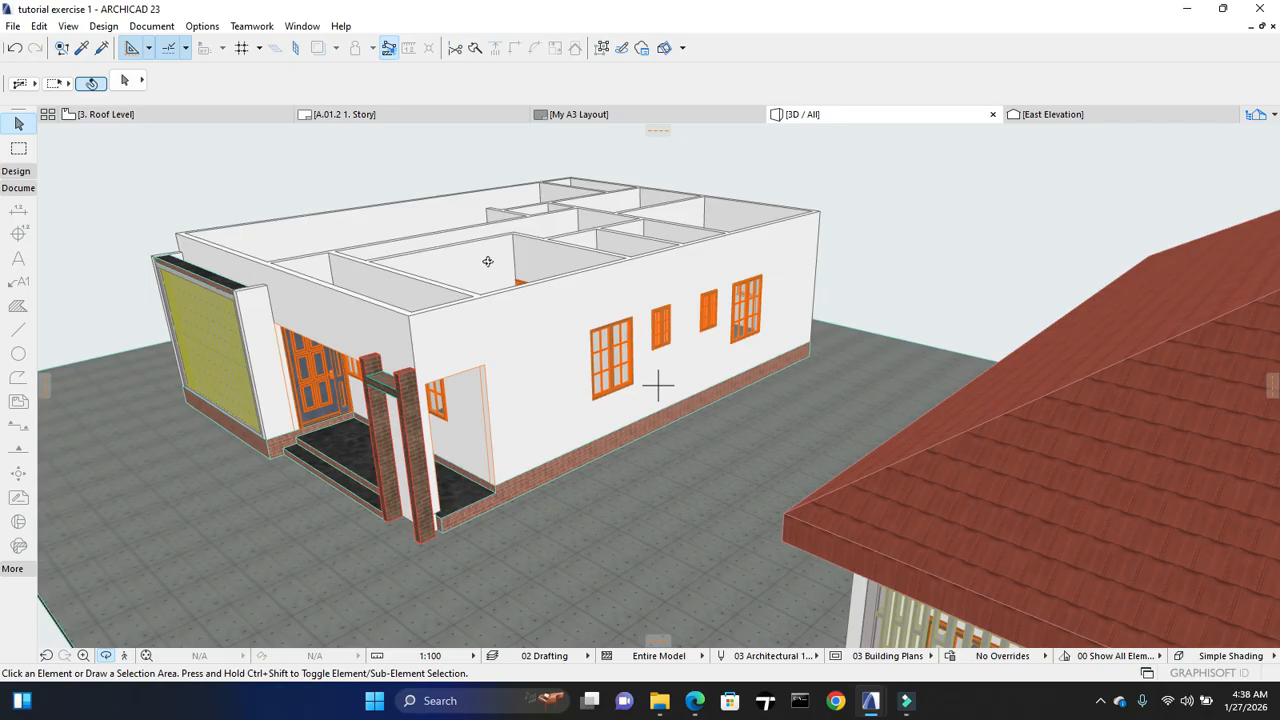
mouse_move(260, 117)
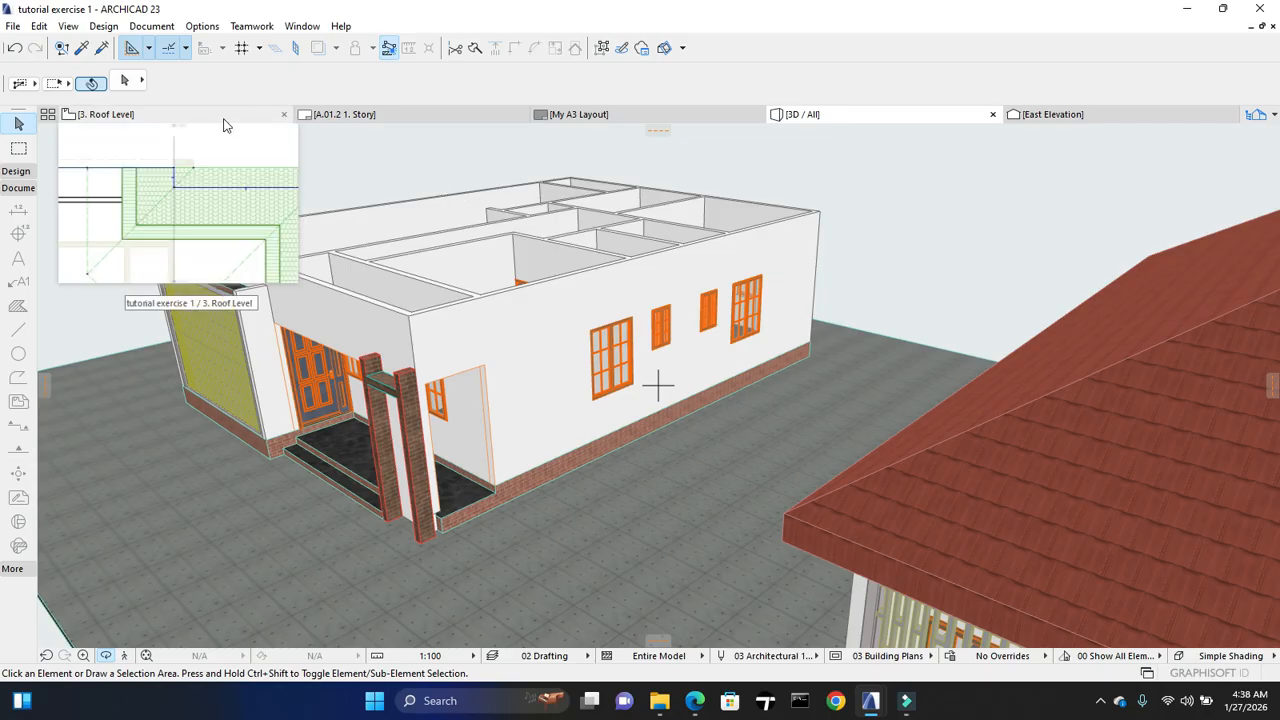
left_click(228, 122)
scroll(242, 264, "down", 5)
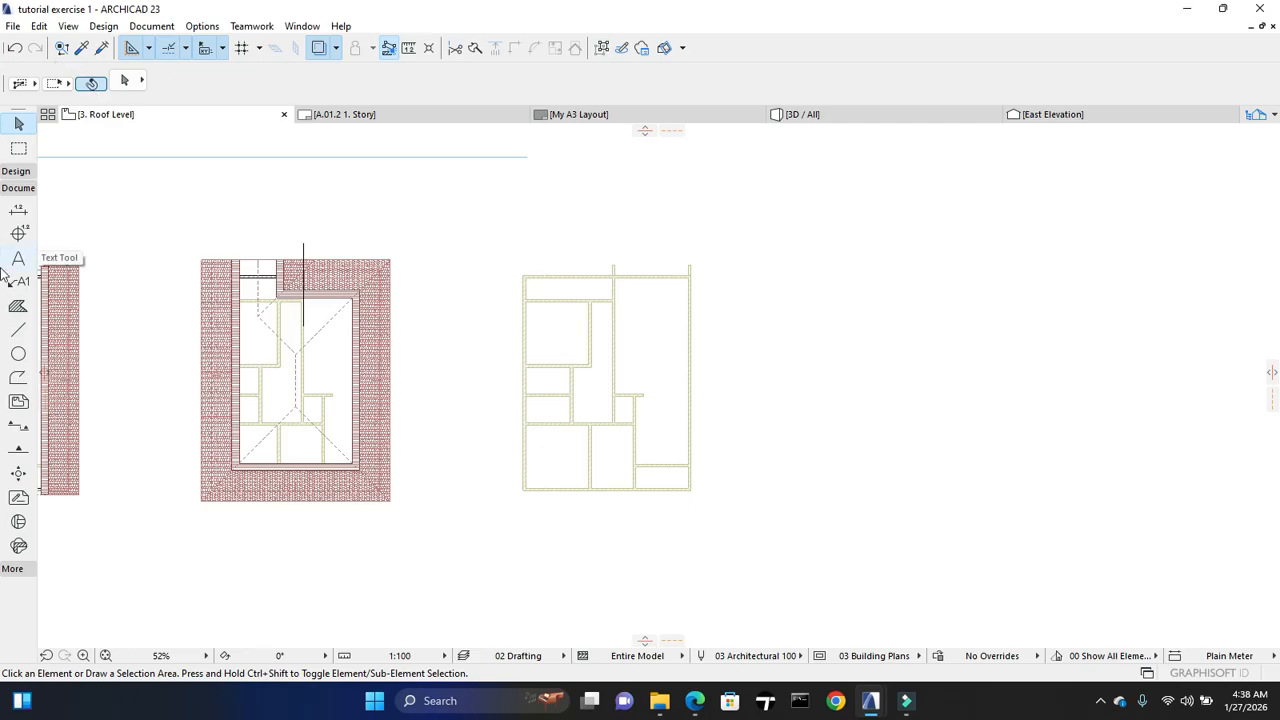
left_click(110, 212)
left_click(110, 212)
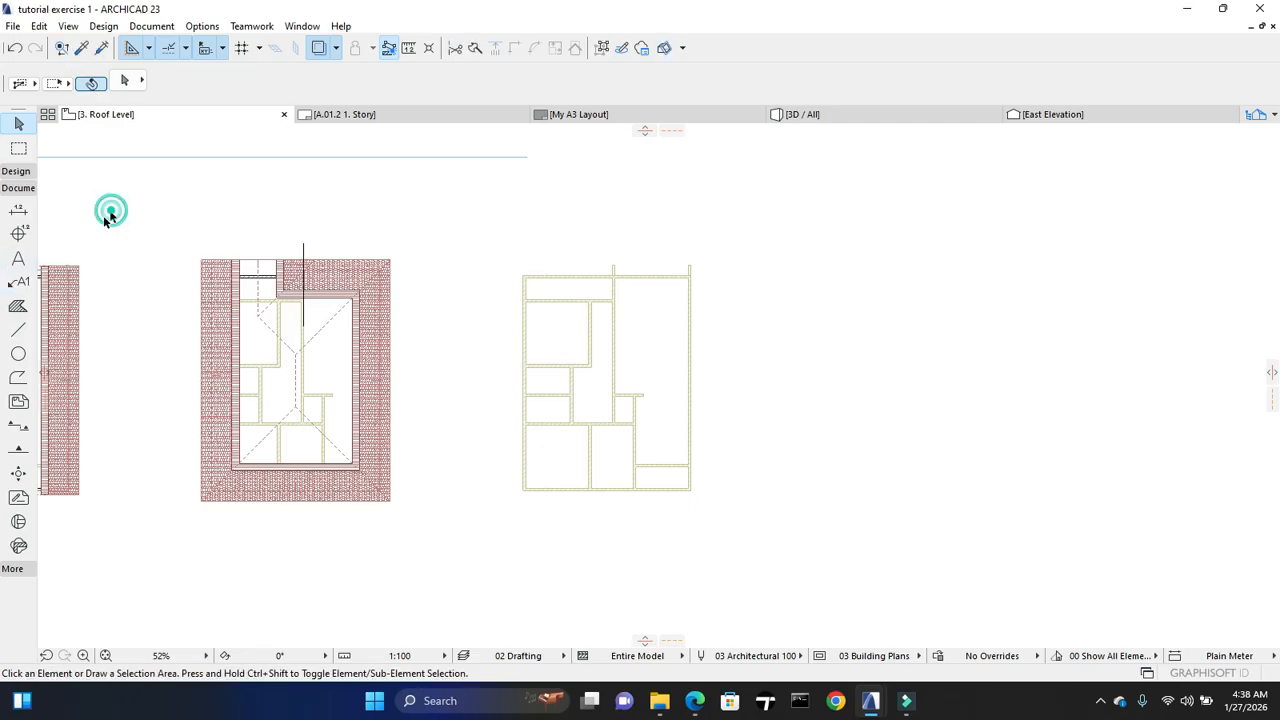
left_click(20, 171)
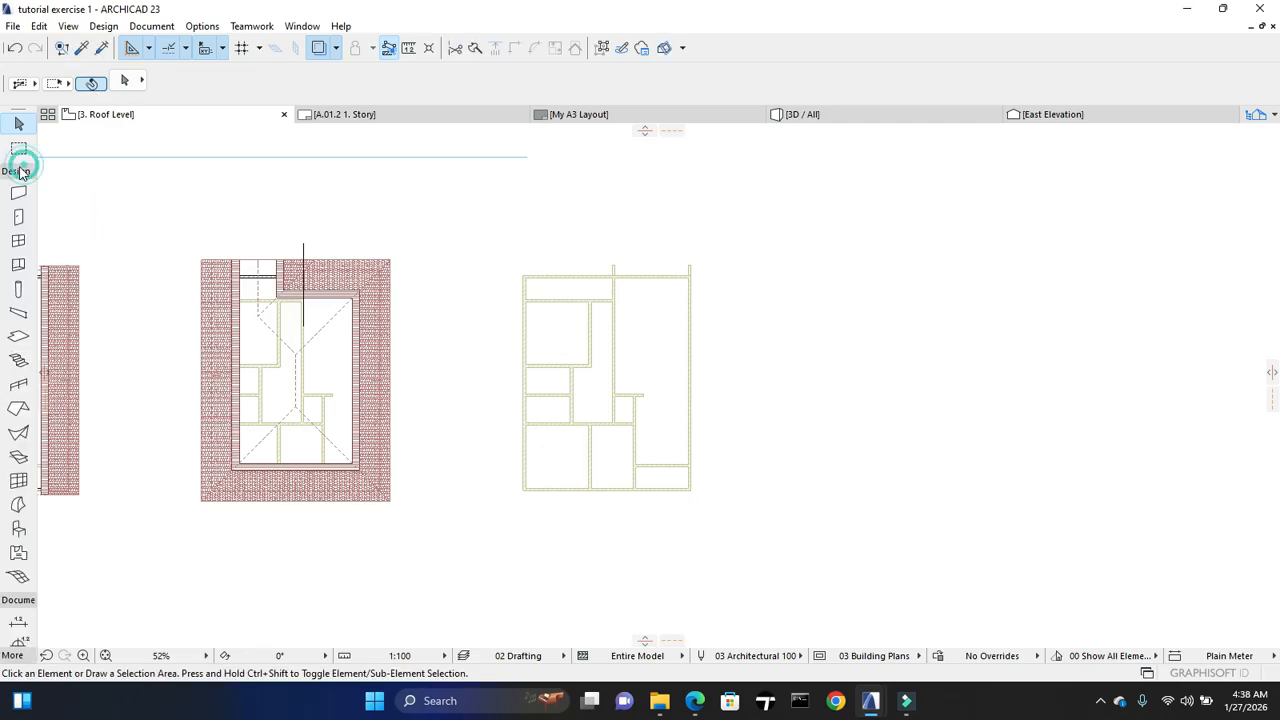
left_click(19, 410)
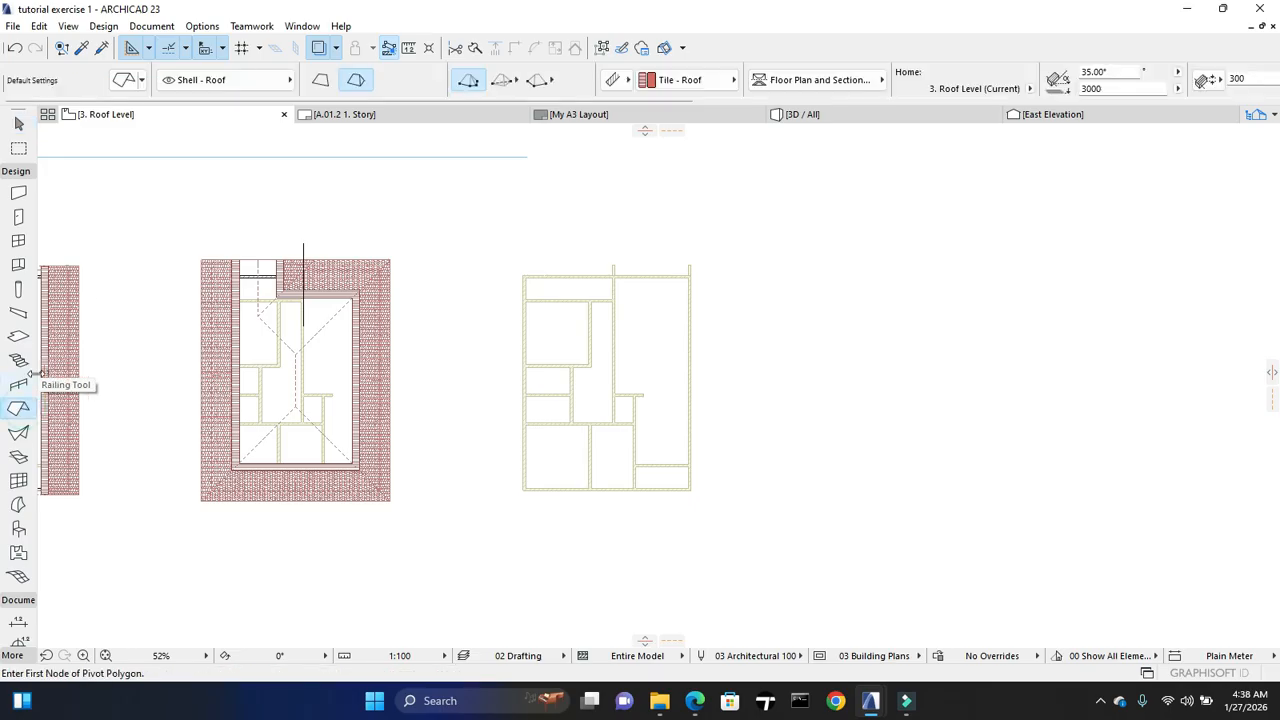
left_click(322, 85)
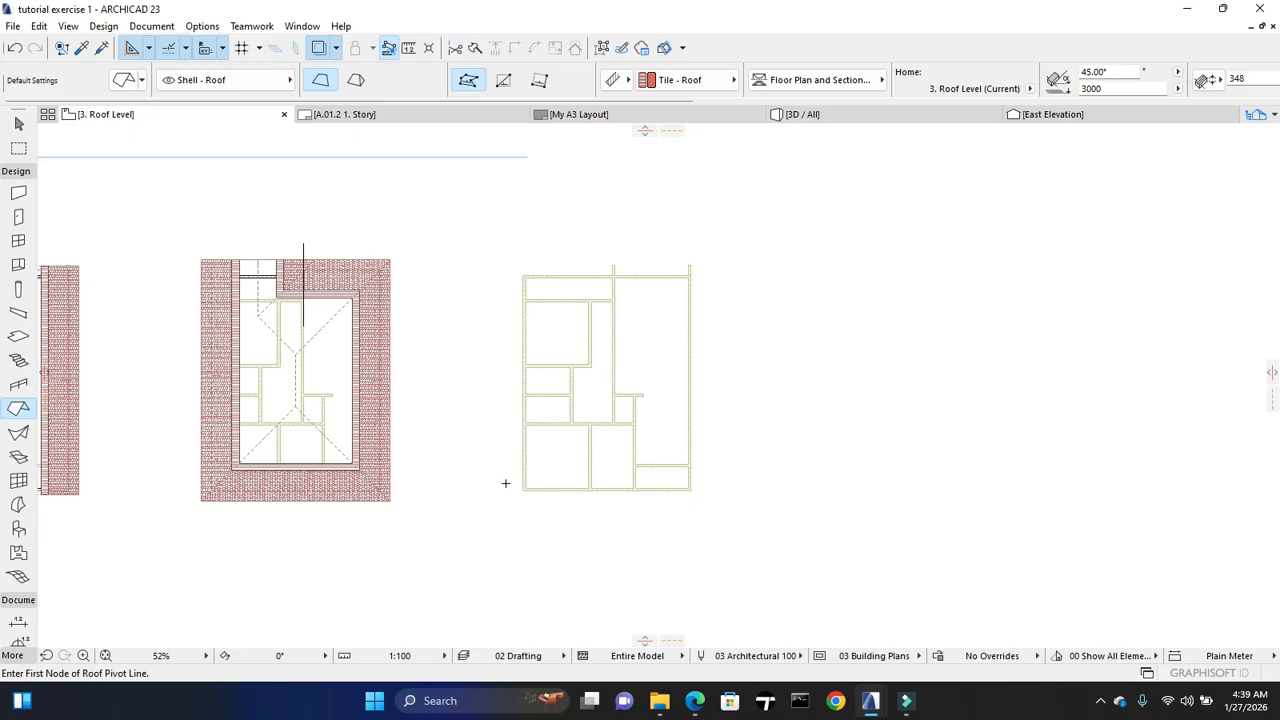
Try to outline the fourth house's single-plane roof from a pivot line along its rear wall, switching to the rectangular geometry method
scroll(505, 483, "up", 2)
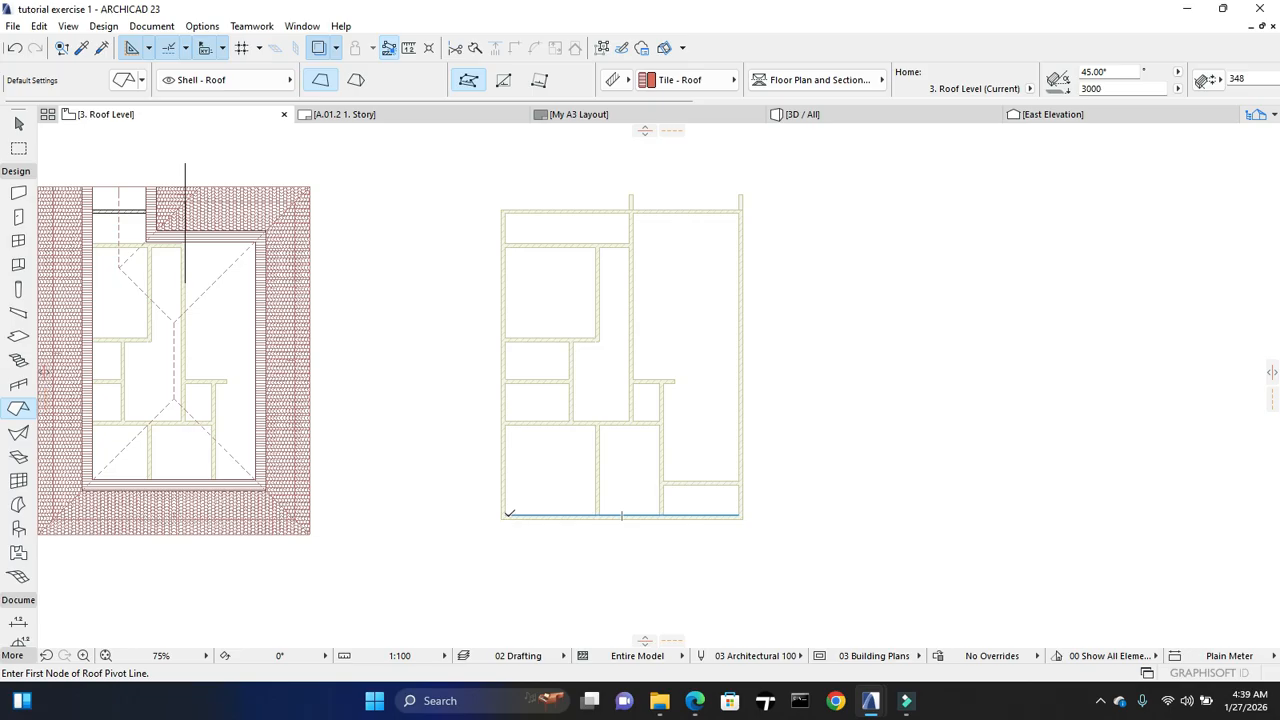
scroll(510, 514, "up", 2)
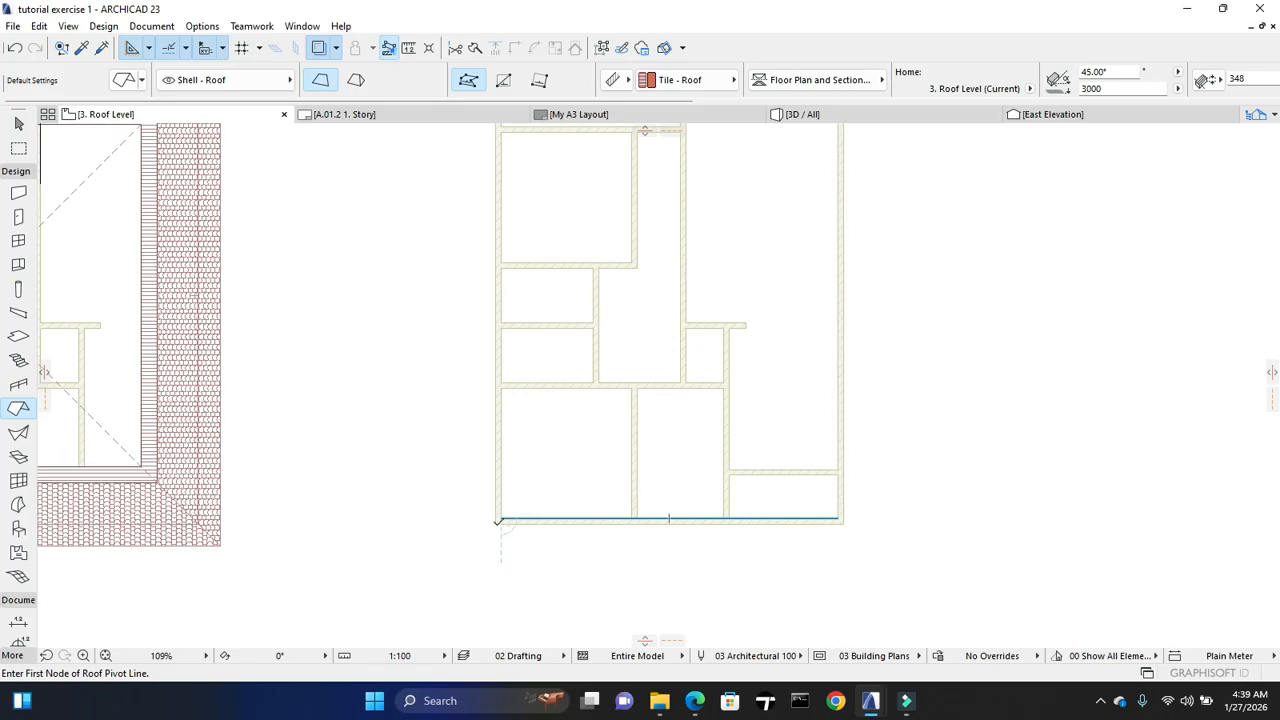
left_click(499, 521)
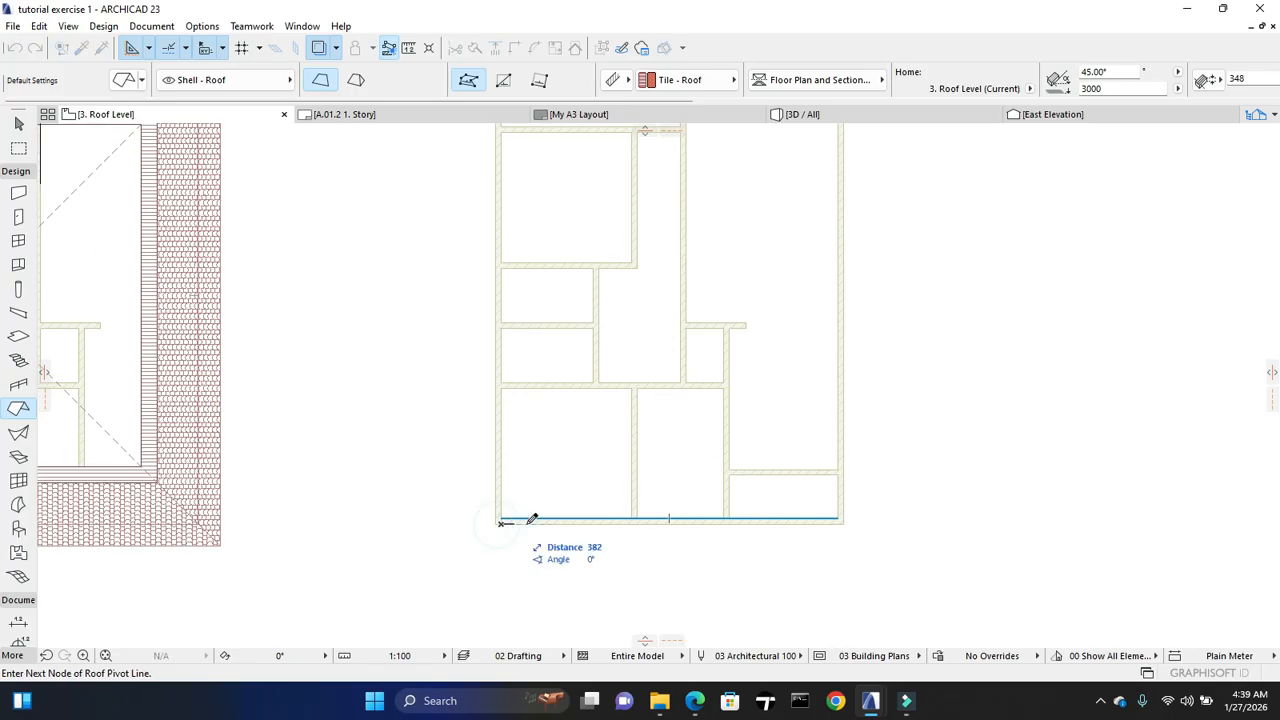
left_click(844, 522)
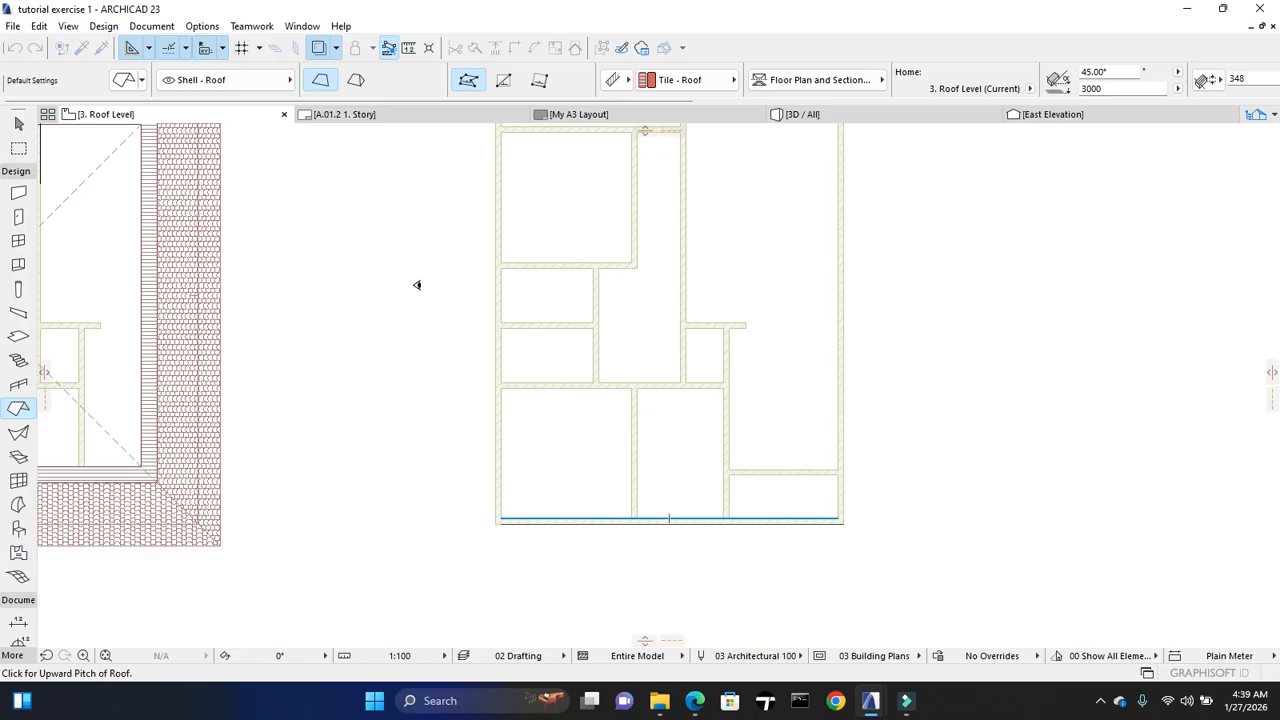
left_click(678, 597)
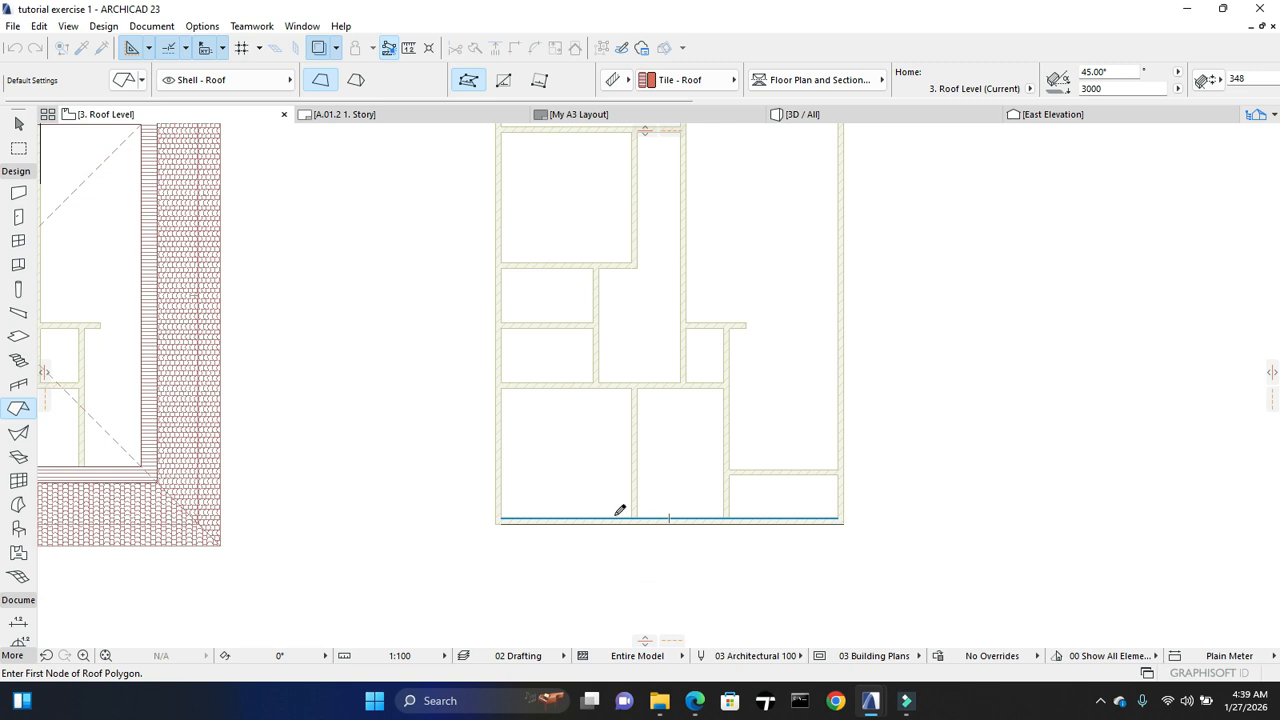
middle_click_drag(606, 516, 532, 560)
scroll(527, 558, "down", 2)
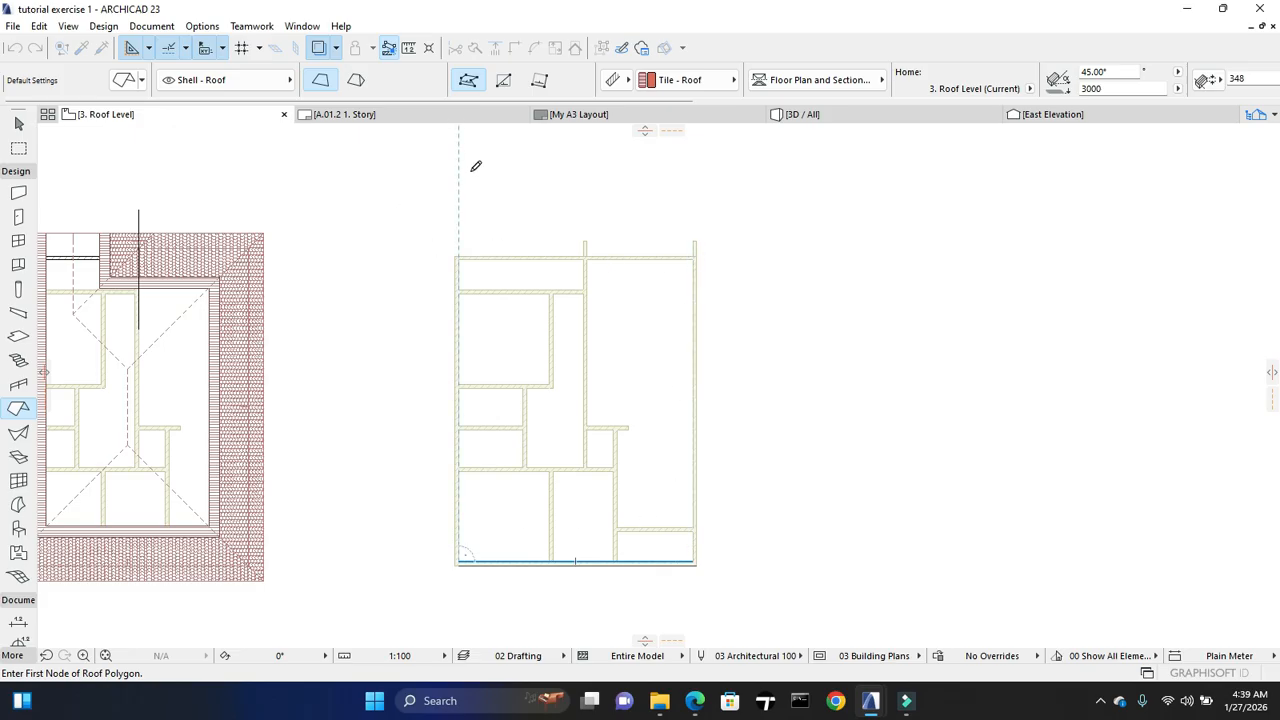
left_click(503, 80)
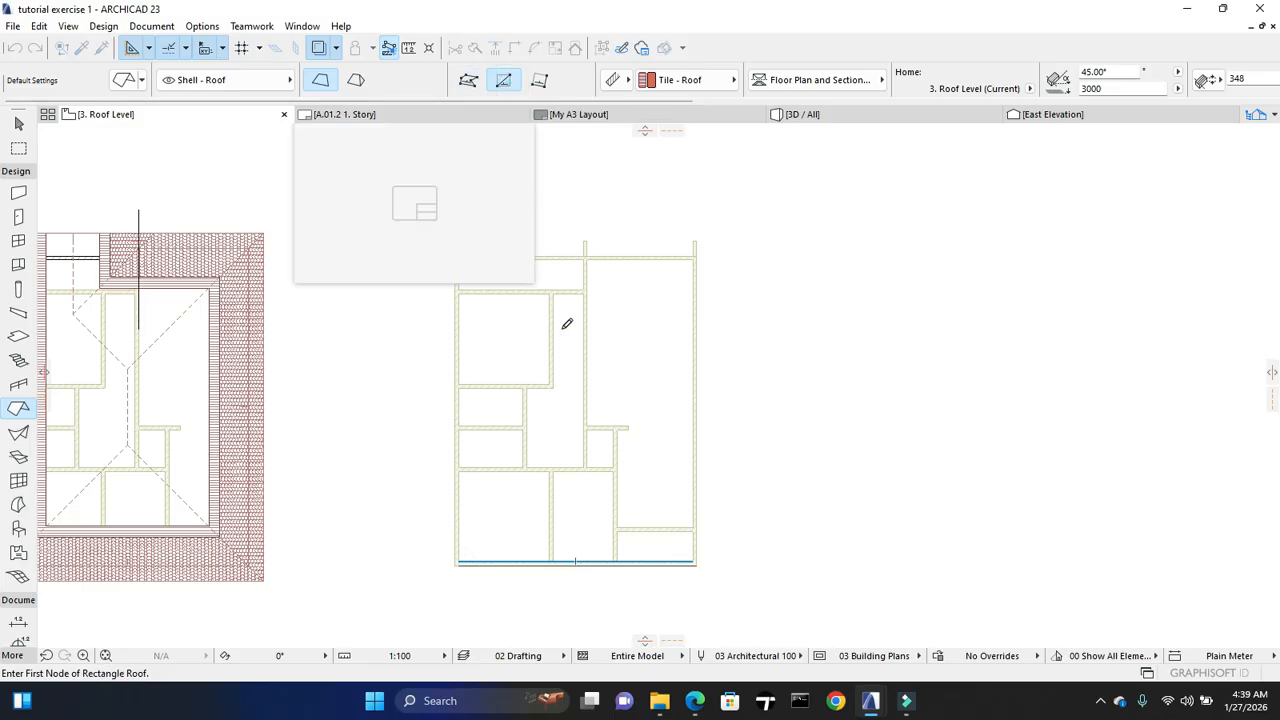
left_click(695, 564)
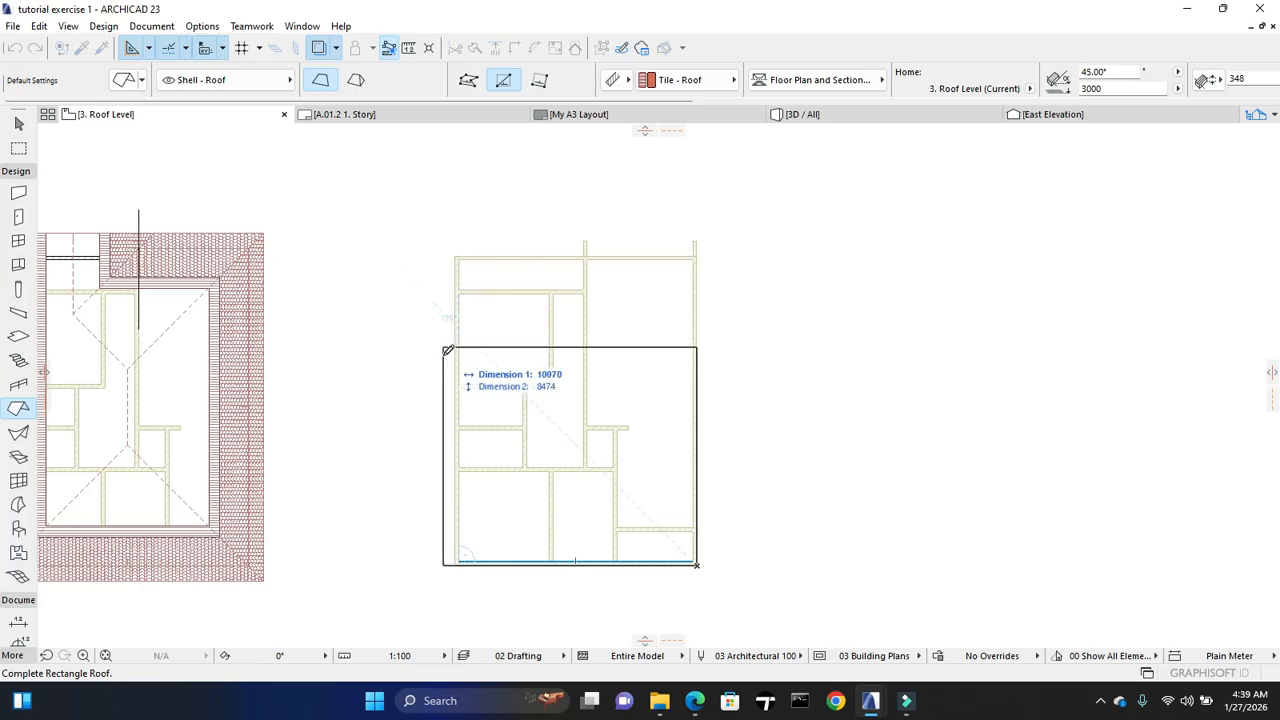
left_click(459, 570)
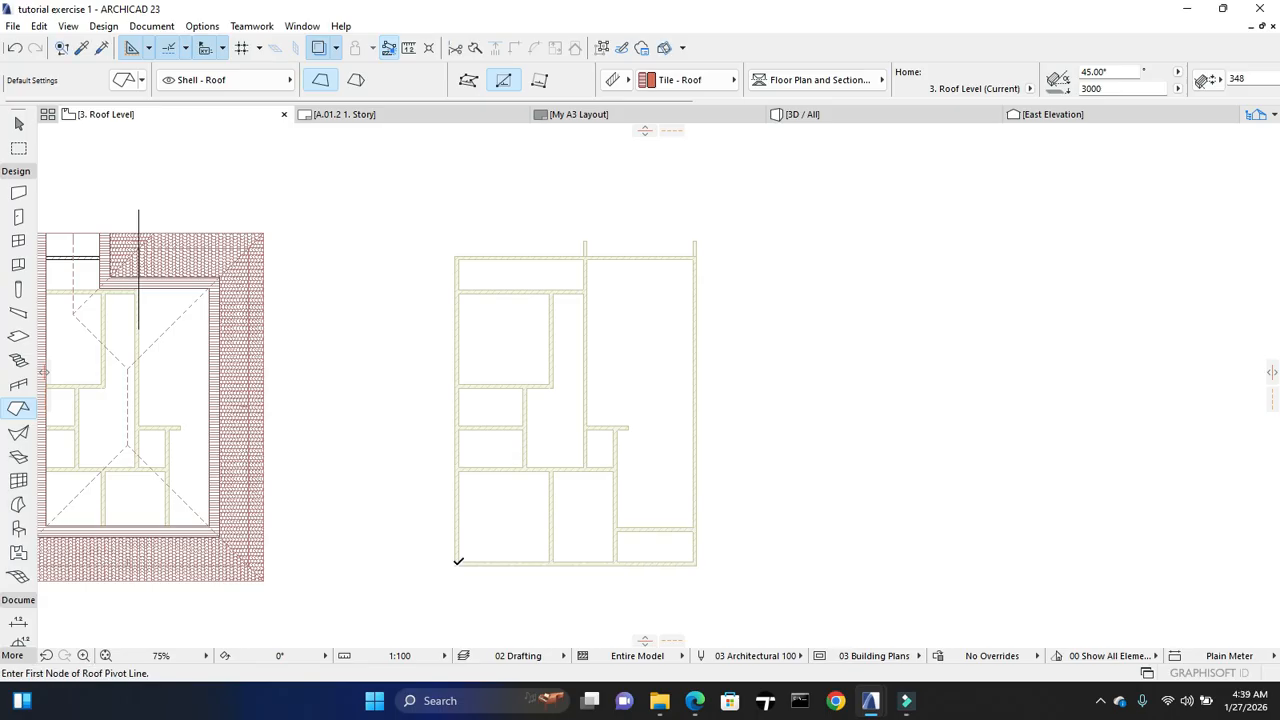
left_click(457, 562)
key("Escape")
Draw a rectangular single-plane roof over the whole fourth house, with a pivot line about 9600 long on its rear wall and upward pitch outward
scroll(459, 562, "up", 4)
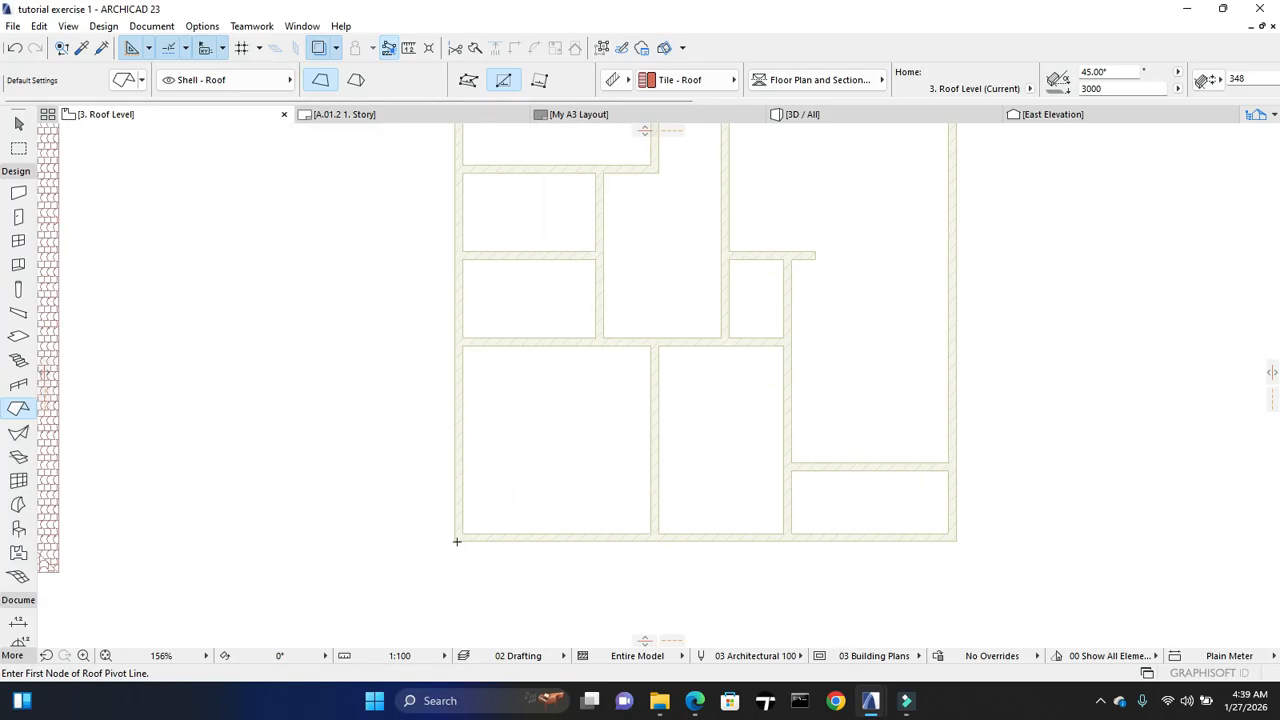
left_click(454, 540)
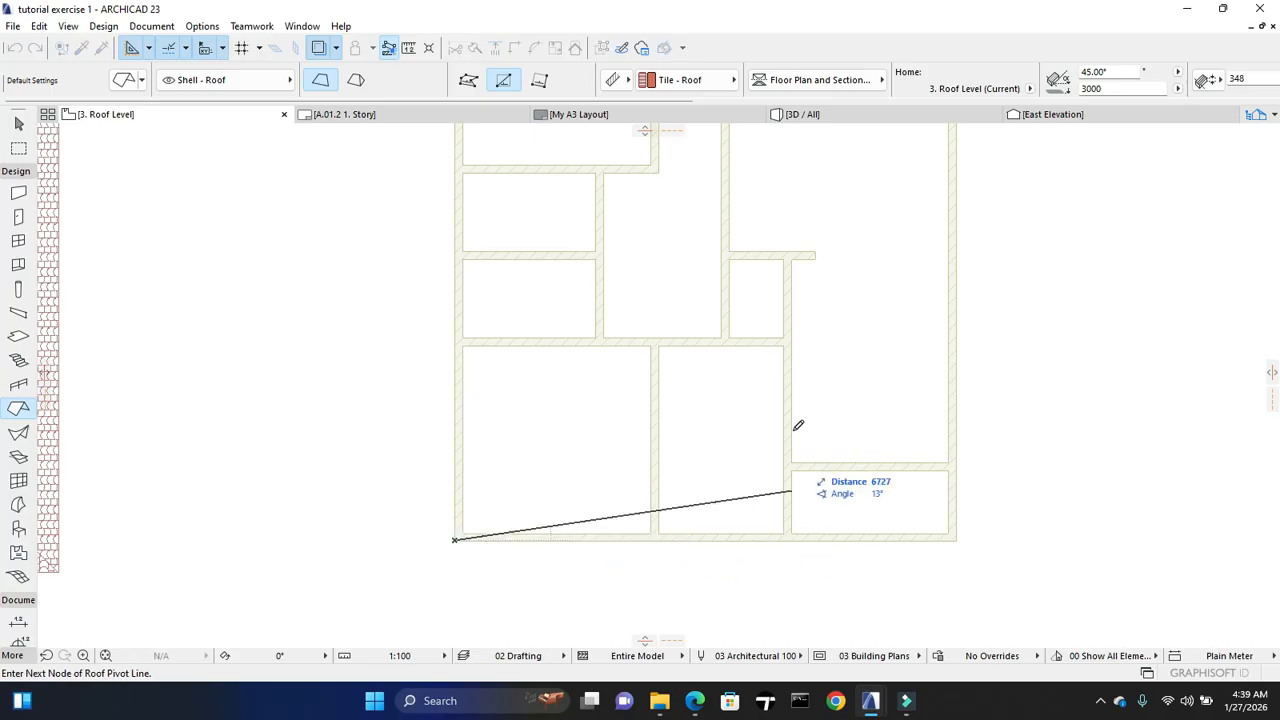
scroll(583, 366, "down", 3)
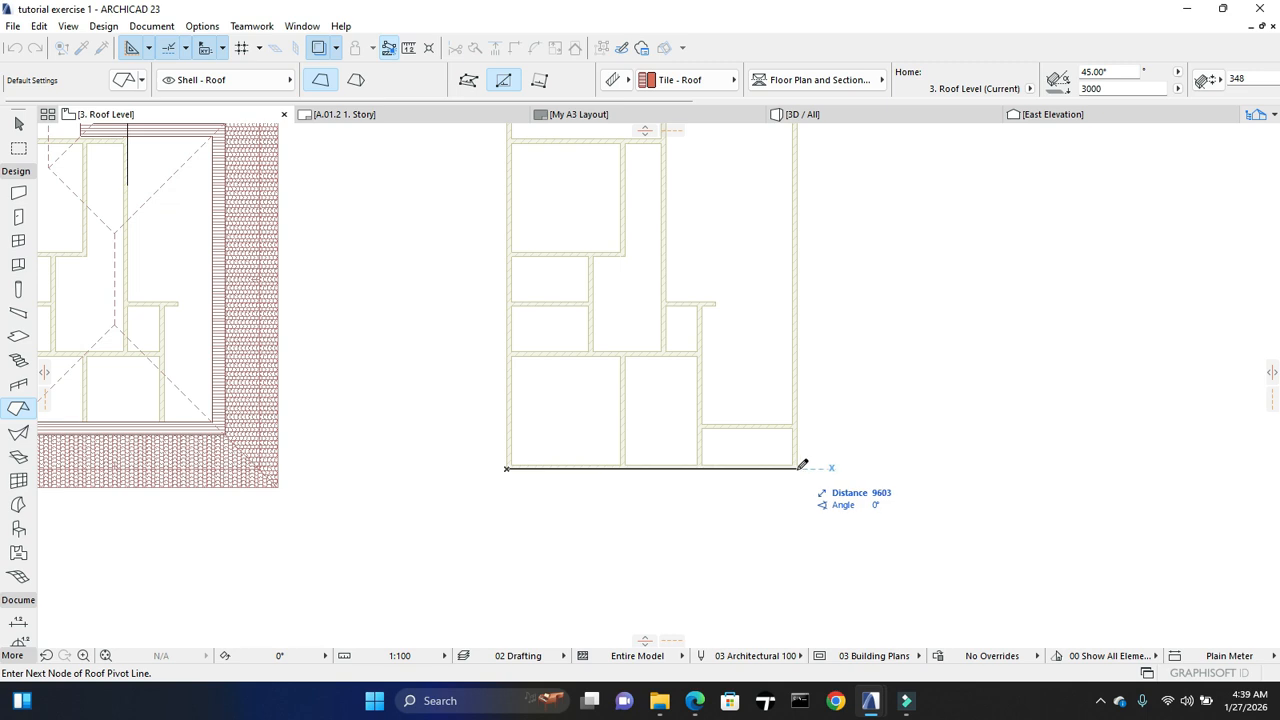
left_click(802, 465)
left_click(683, 520)
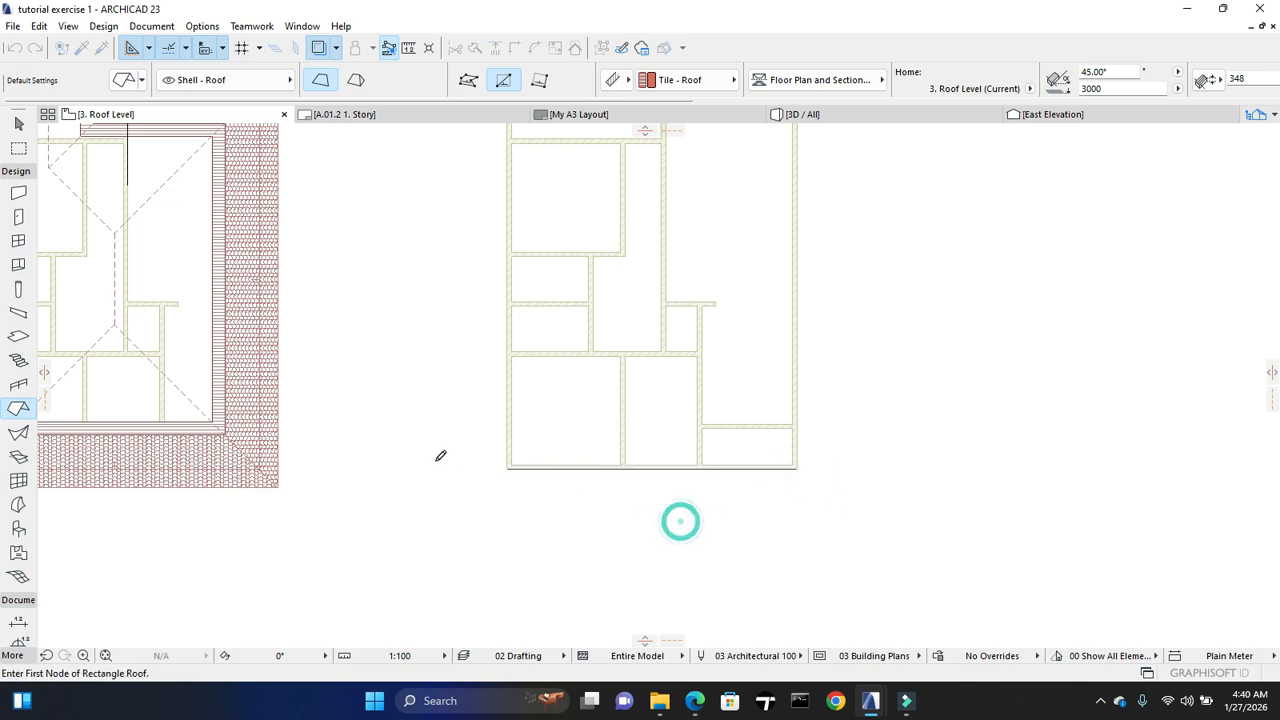
left_click(511, 464)
scroll(580, 350, "up", 3)
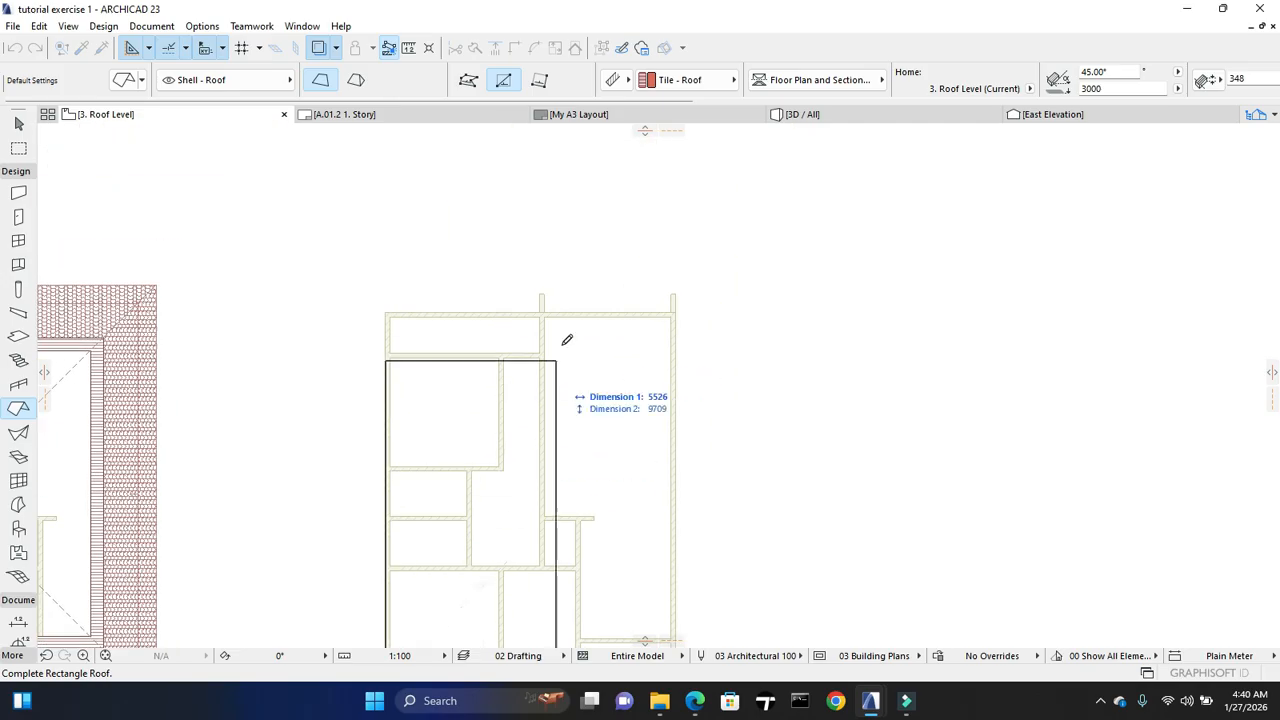
left_click(685, 289)
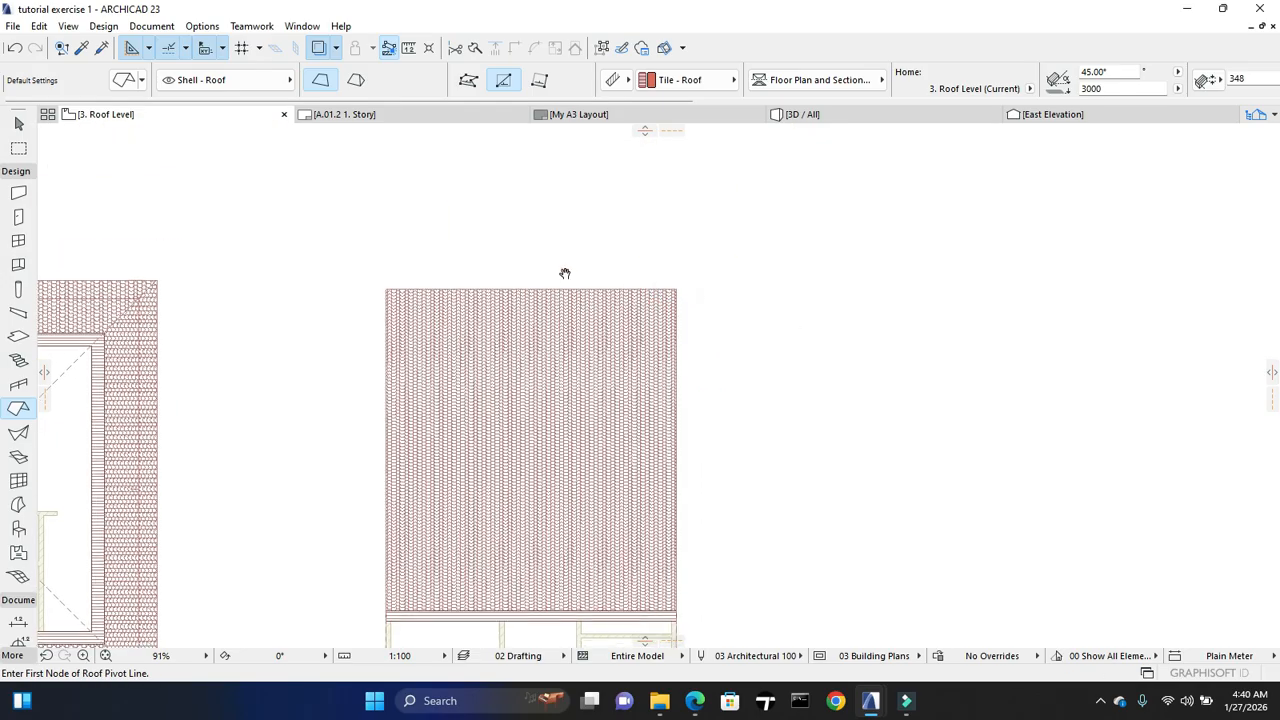
View the fourth house's new single-plane roof in 3D and undo it, returning to the roof-level plan
middle_click_drag(565, 273, 553, 246)
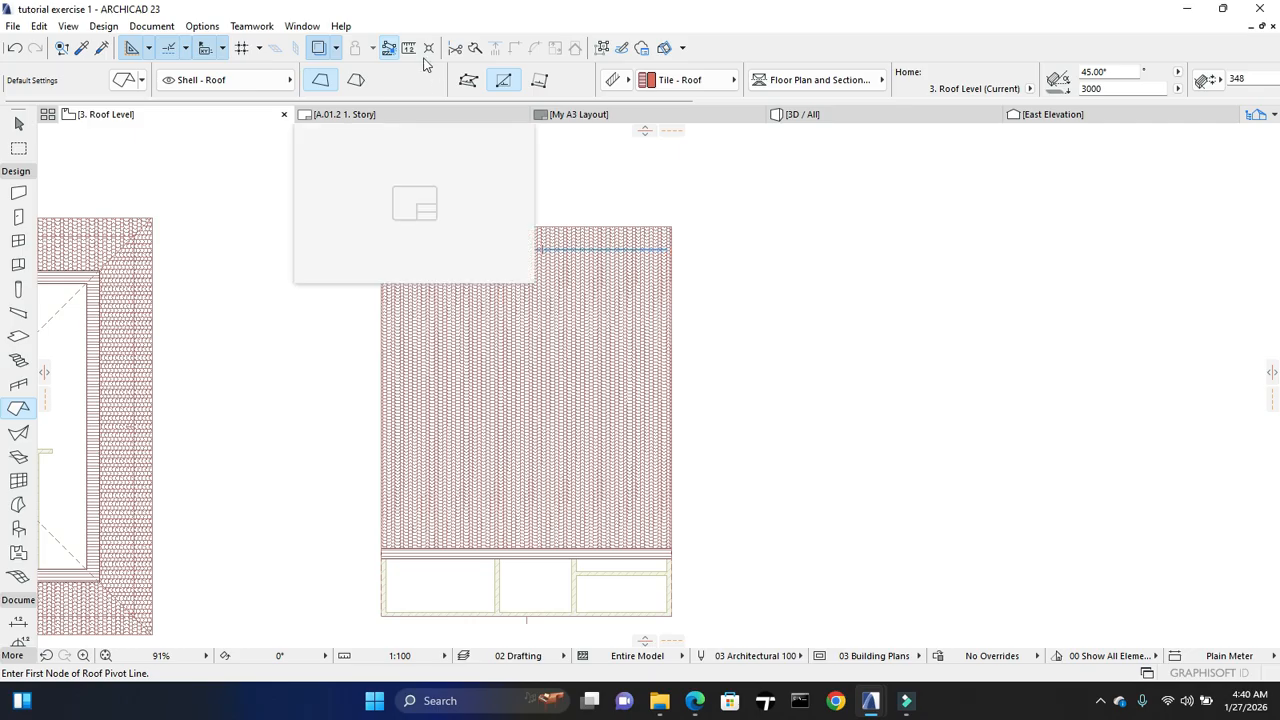
mouse_move(700, 126)
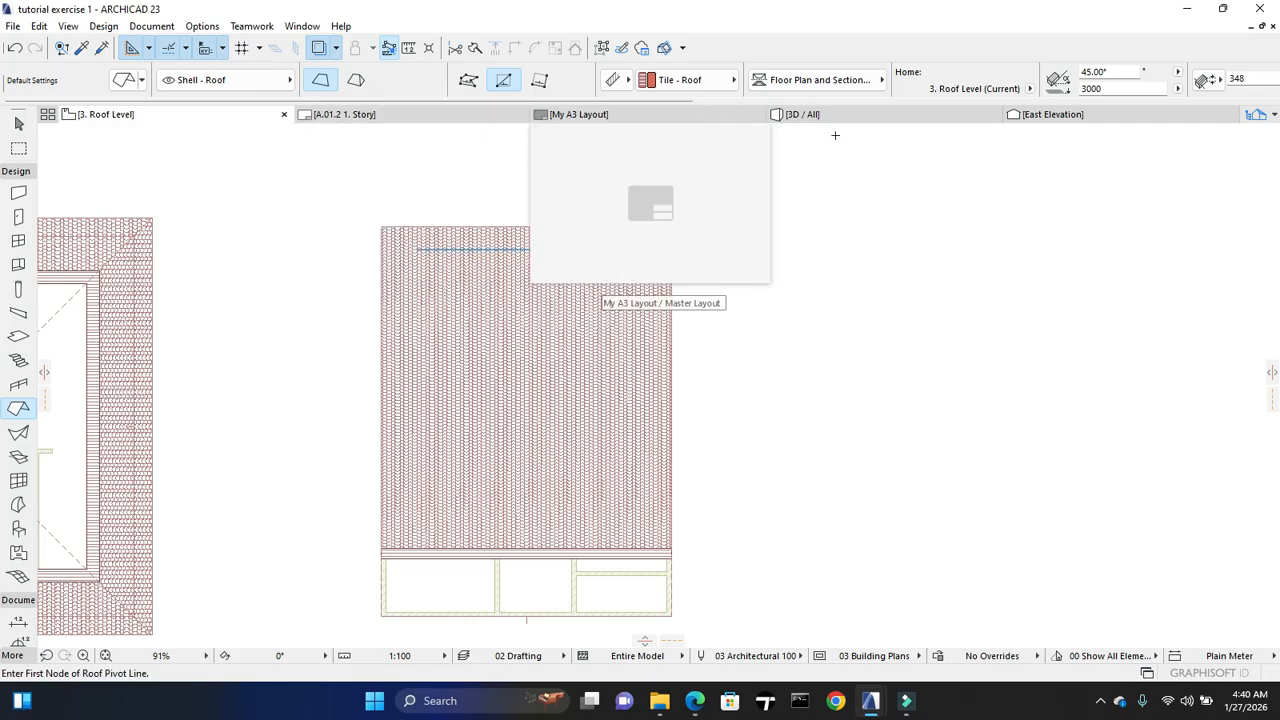
left_click(837, 114)
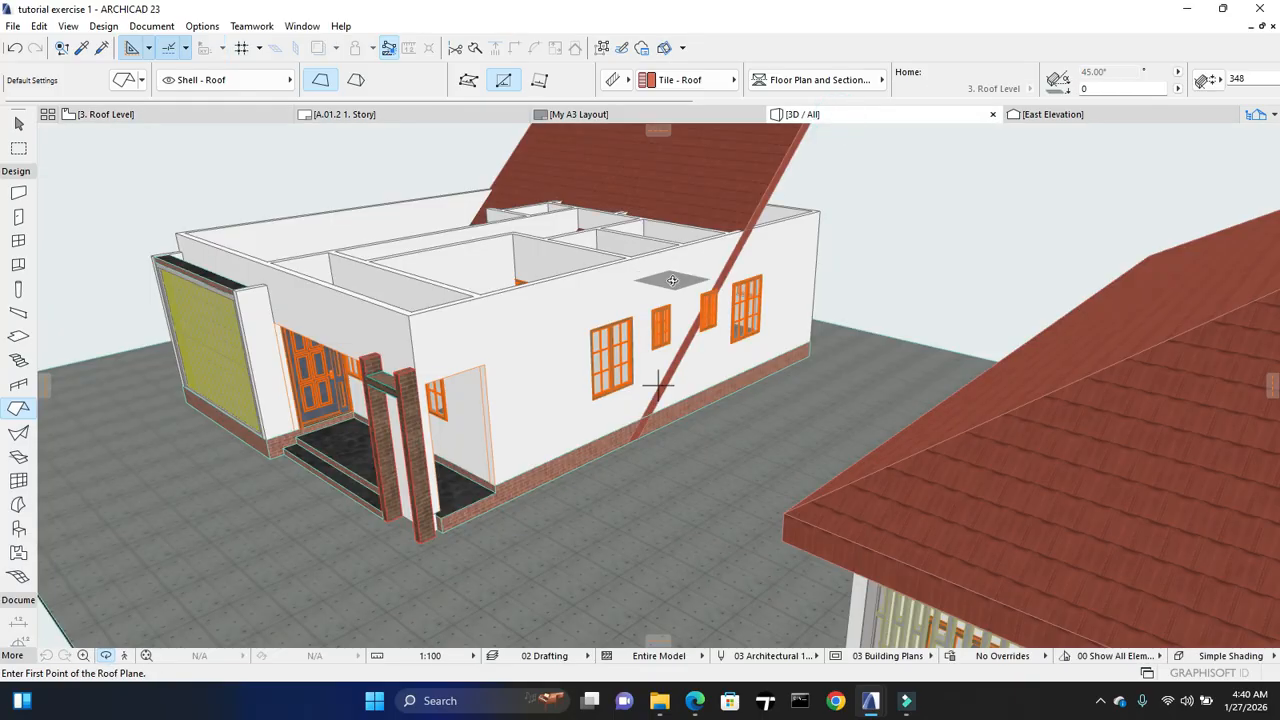
scroll(597, 294, "down", 2)
middle_click_drag(600, 296, 626, 380)
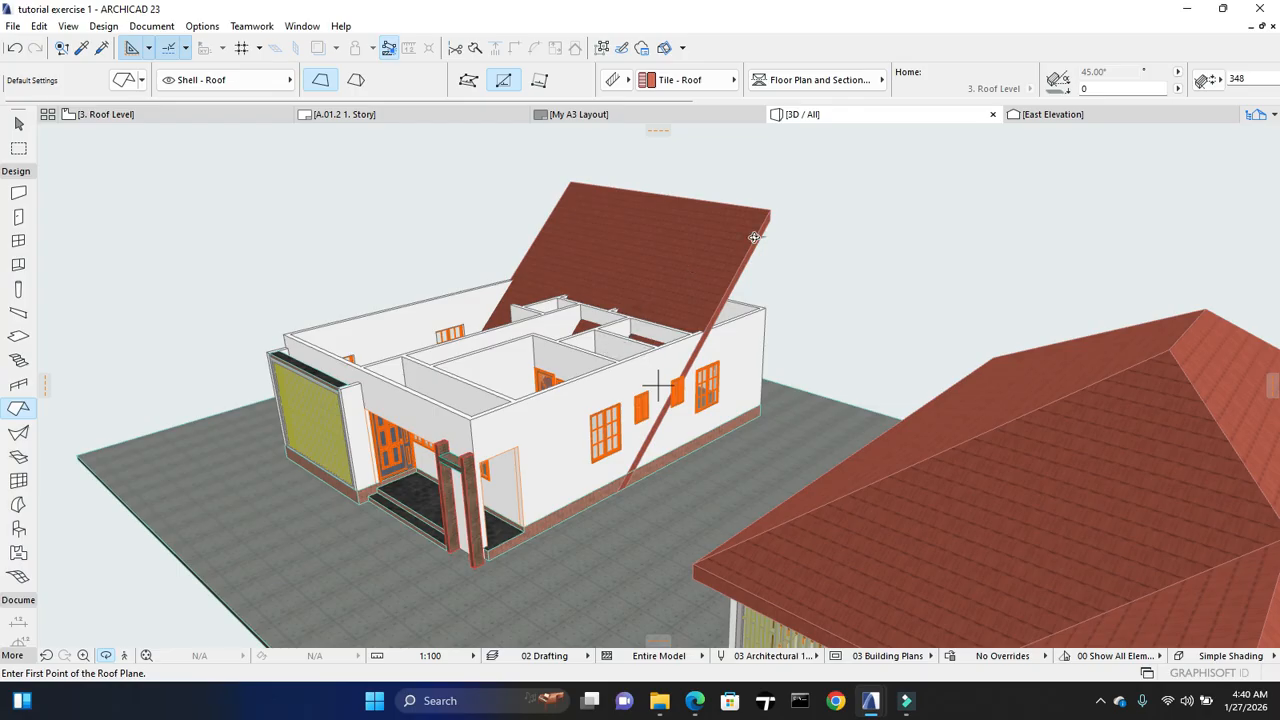
key("ctrl+z")
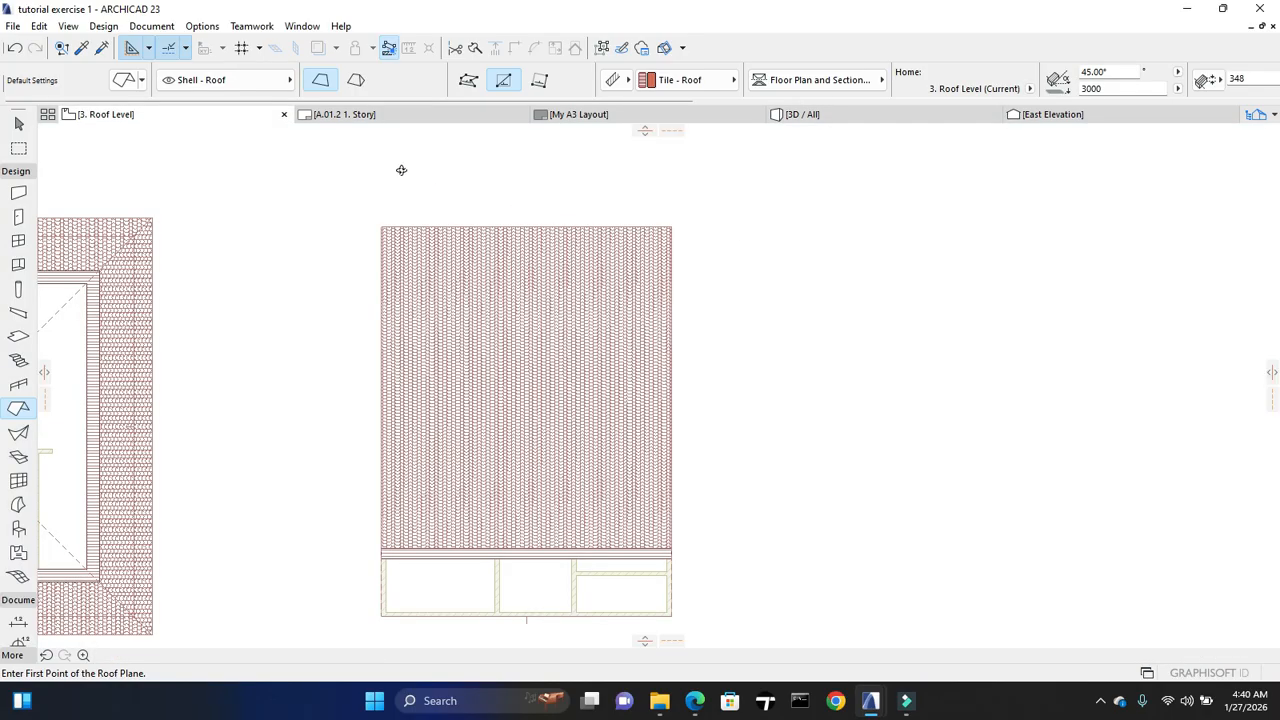
key("Escape")
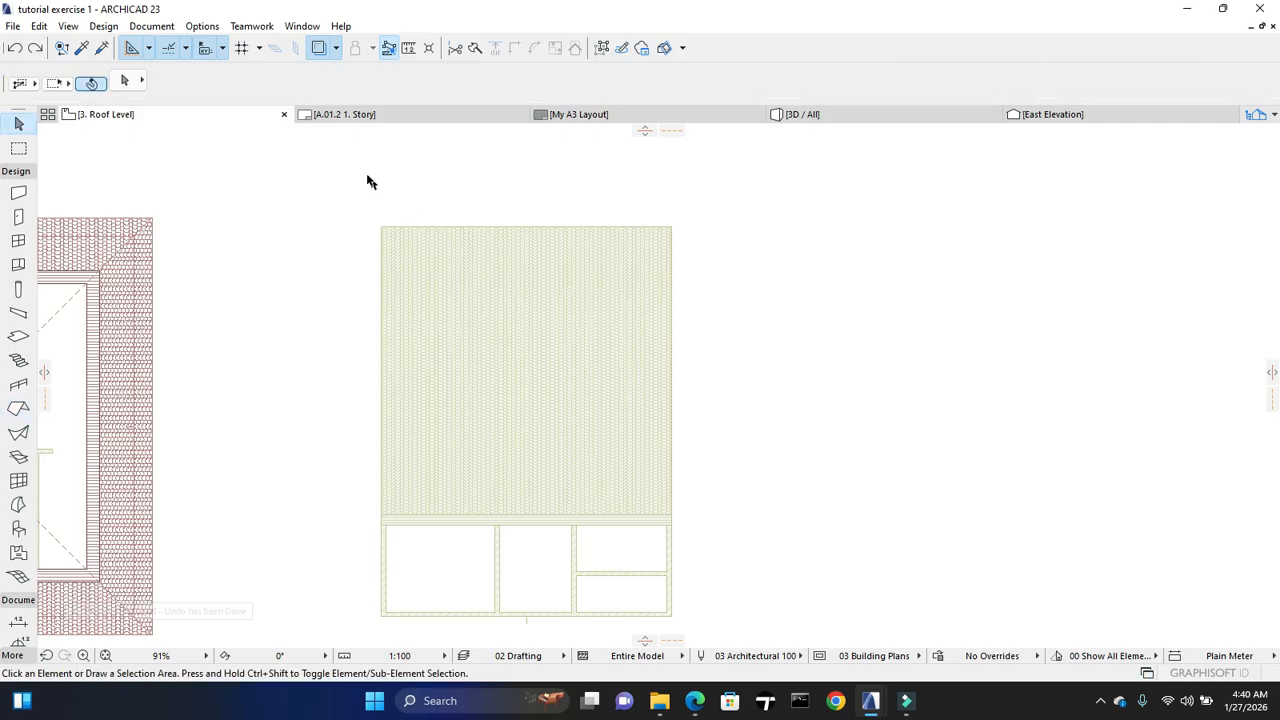
scroll(430, 205, "down", 3)
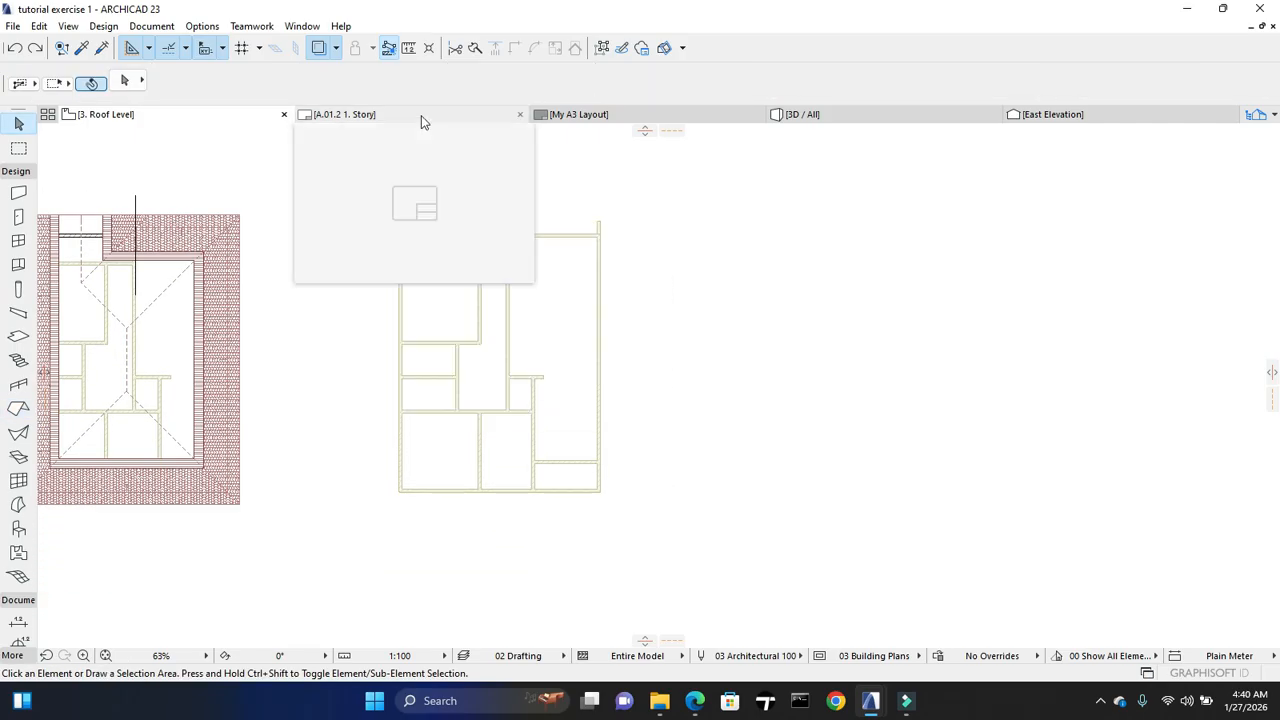
Draw a rectangular single-plane roof over the whole fourth house, with its pivot line along the rear wall and upward pitch toward the front
left_click(18, 408)
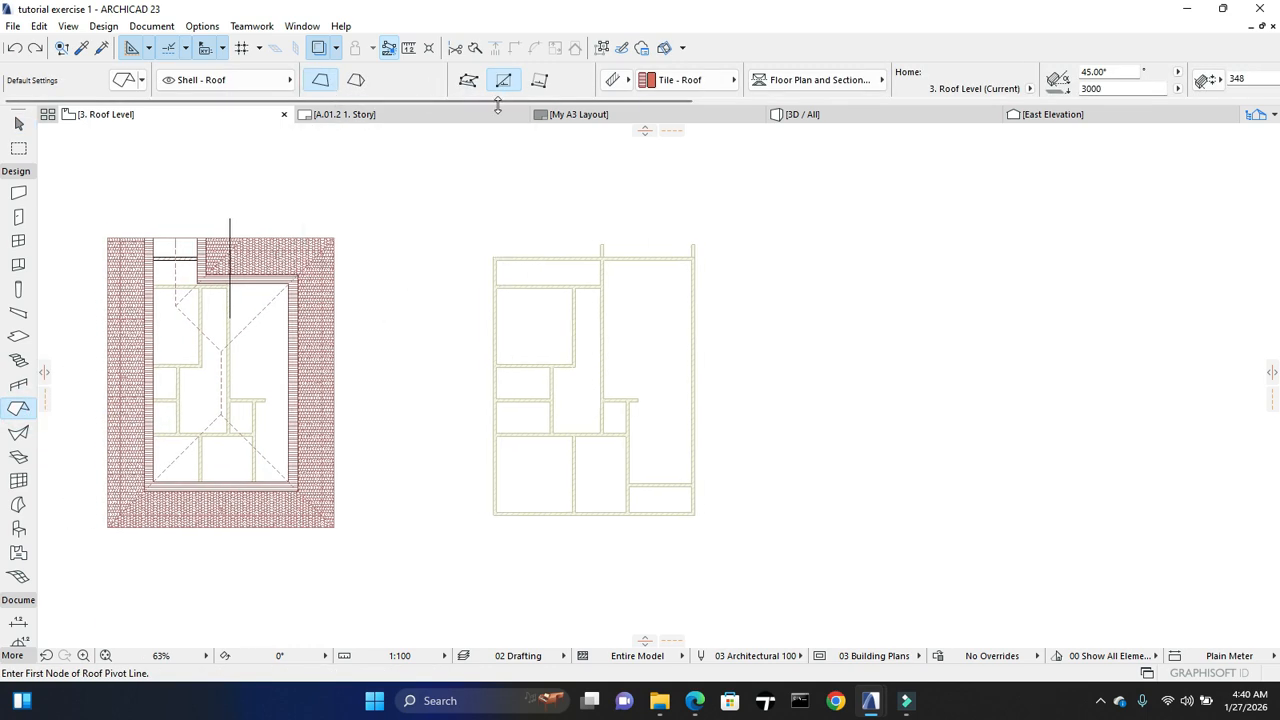
scroll(546, 537, "up", 3)
middle_click_drag(487, 487, 435, 553)
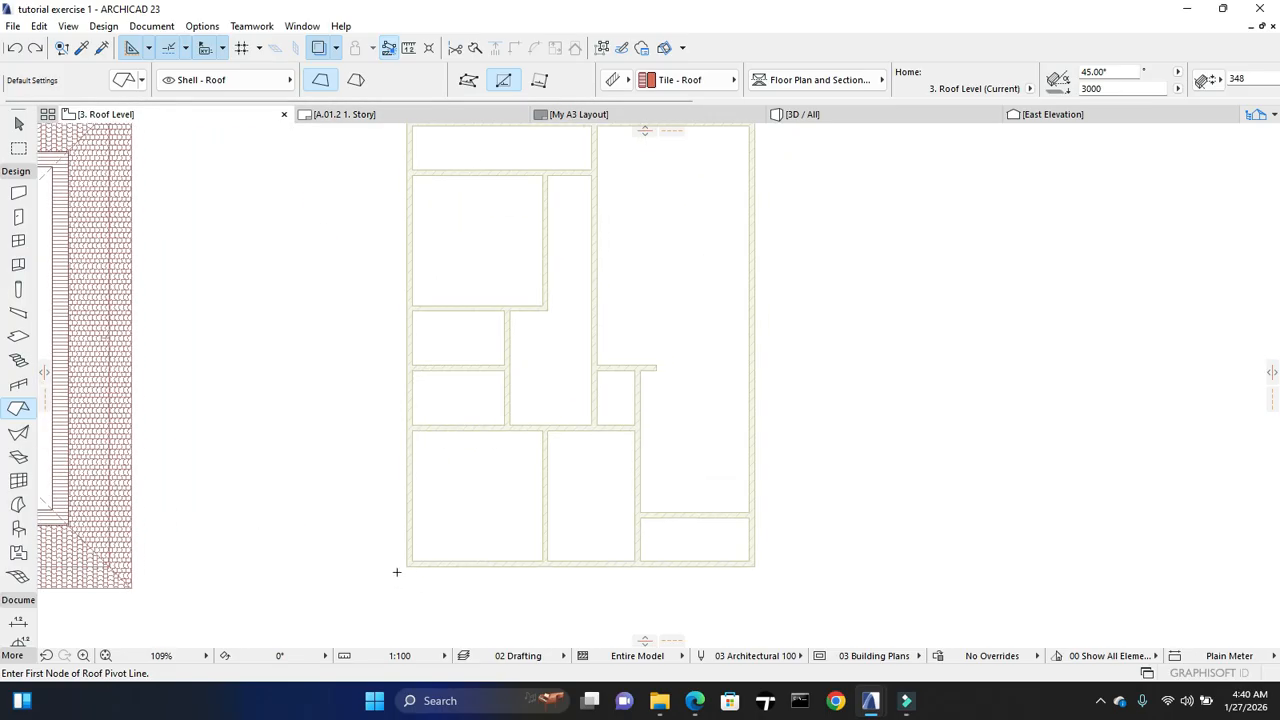
left_click(407, 566)
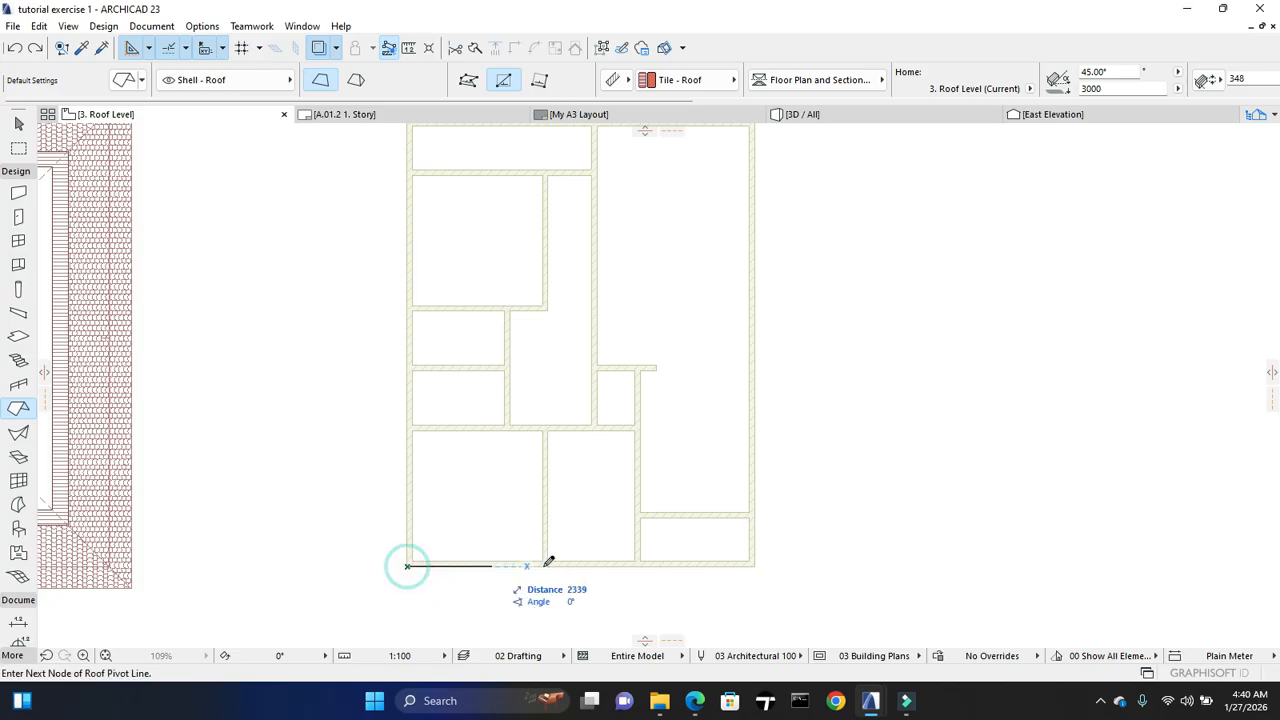
left_click(754, 565)
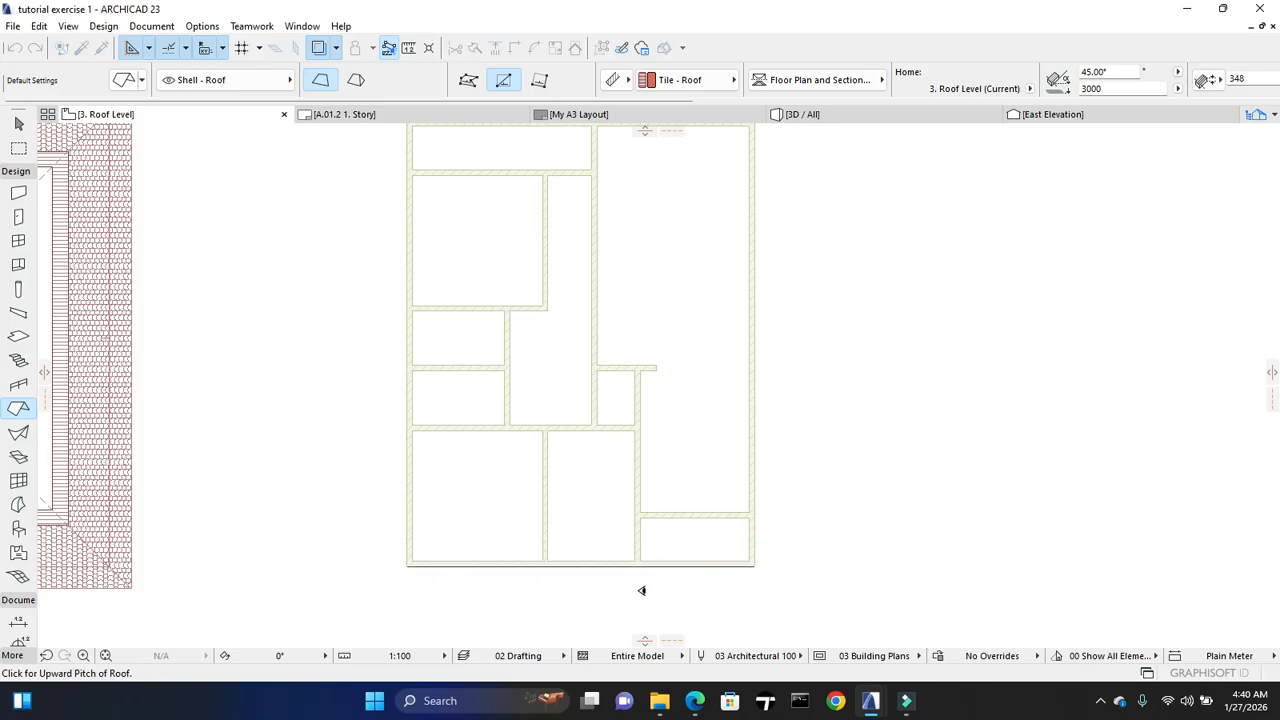
middle_click_drag(551, 265, 550, 255)
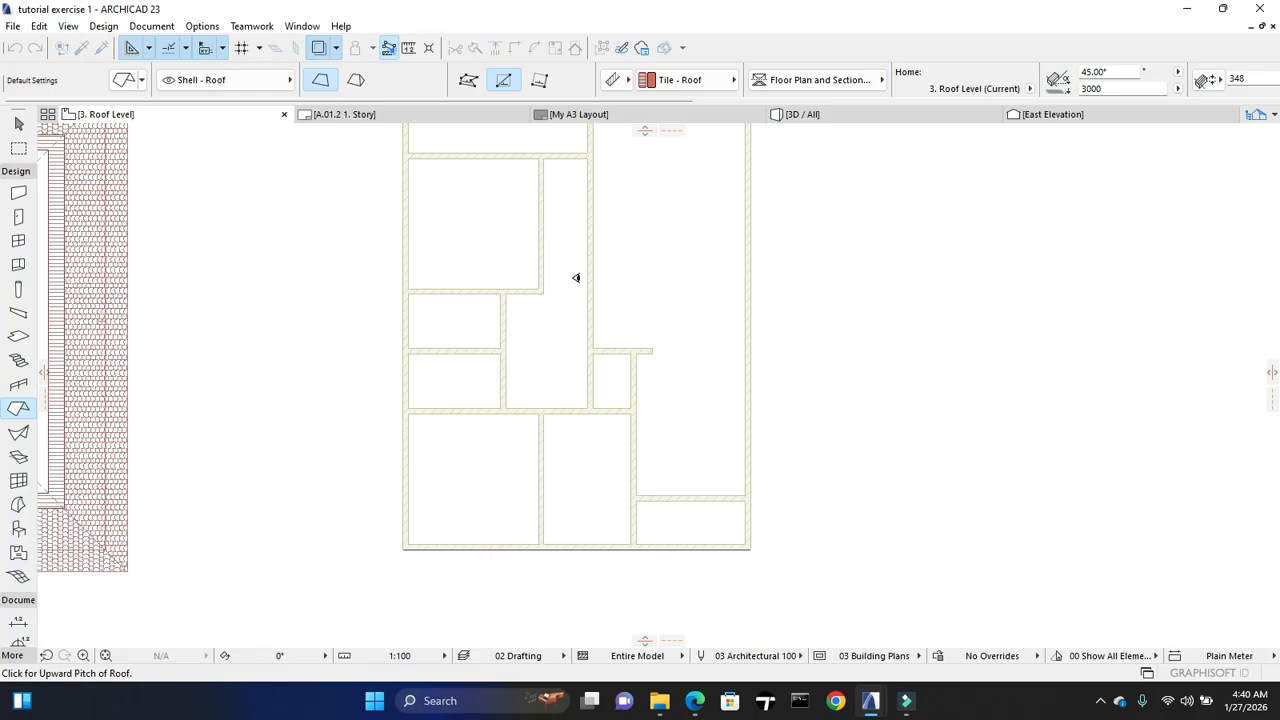
left_click(565, 200)
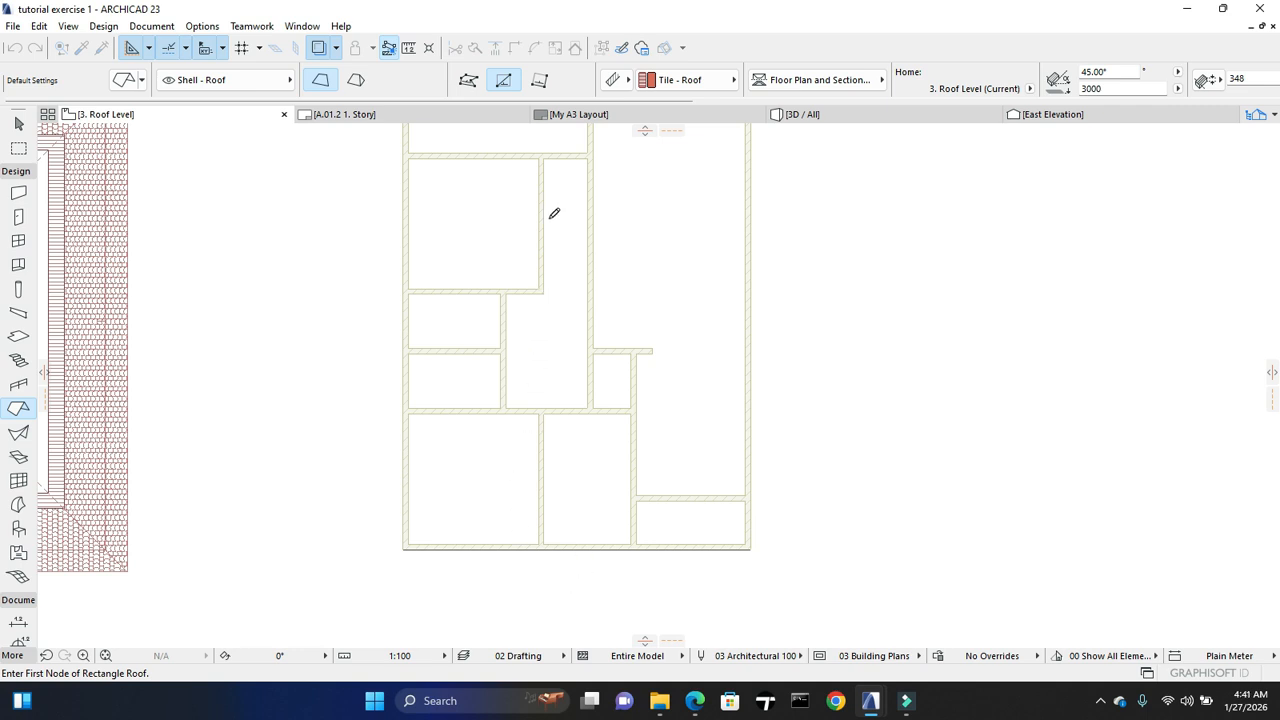
scroll(523, 277, "down", 3)
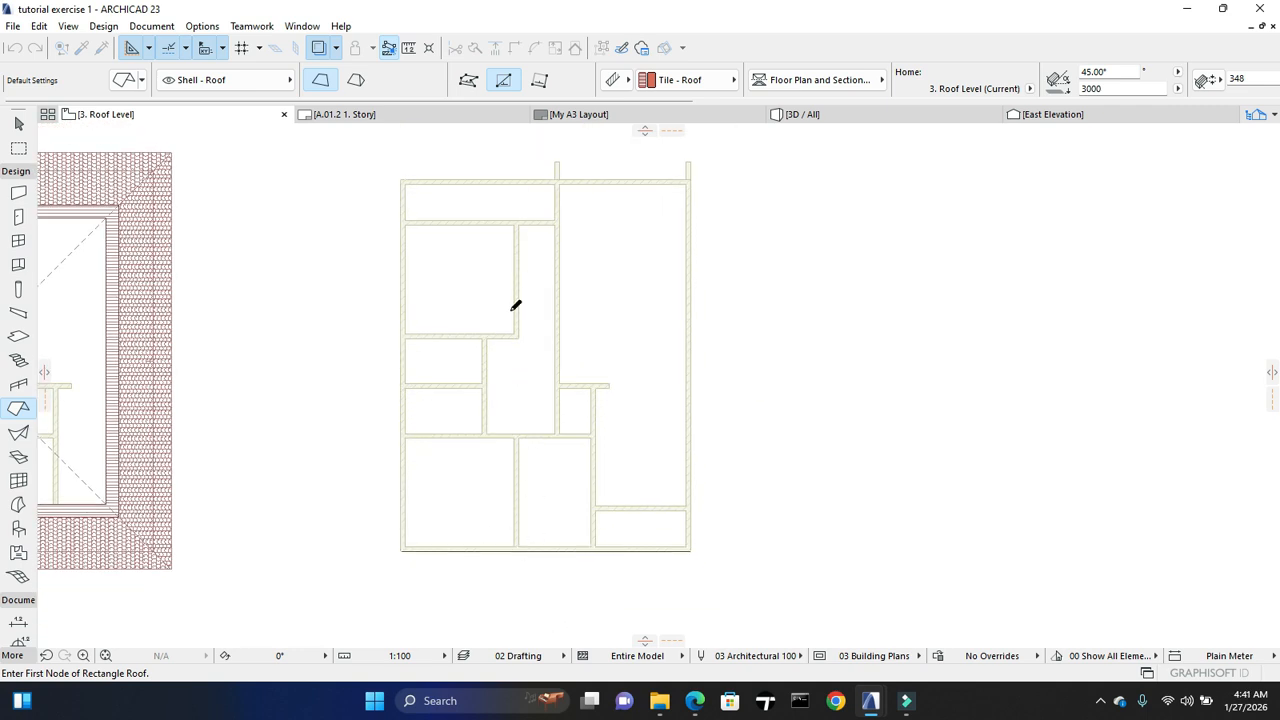
left_click(401, 549)
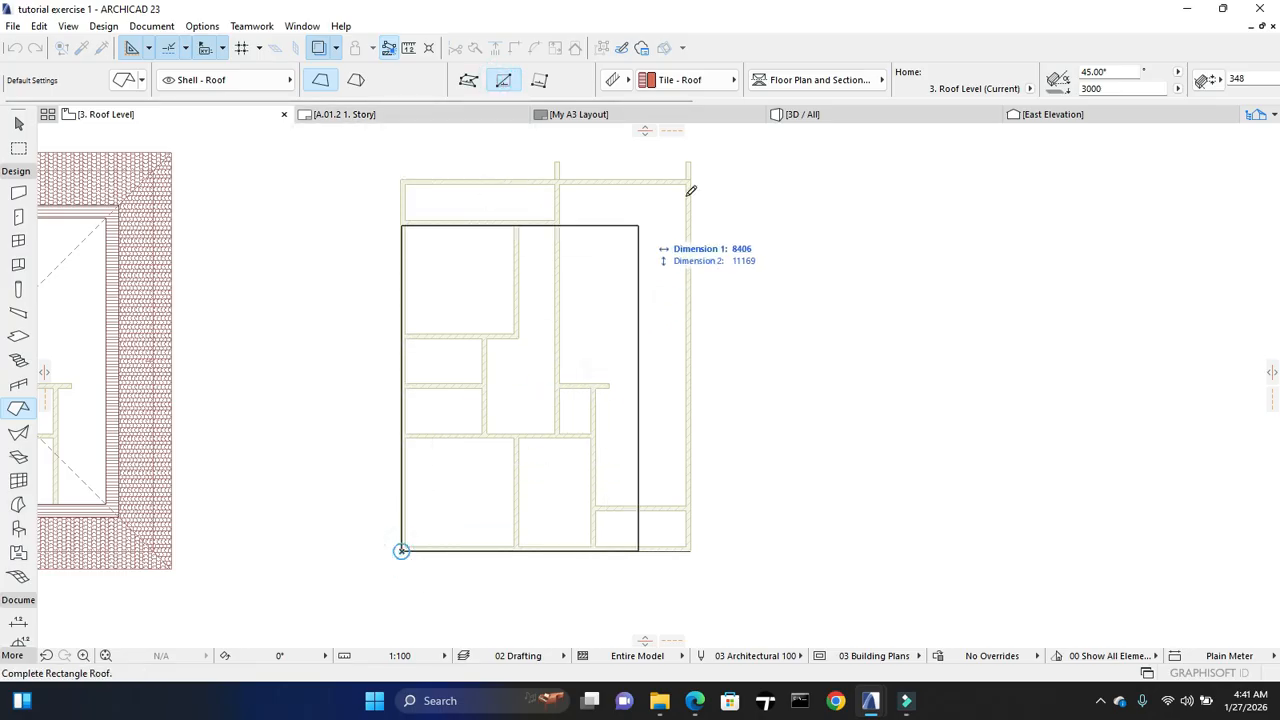
left_click(691, 162)
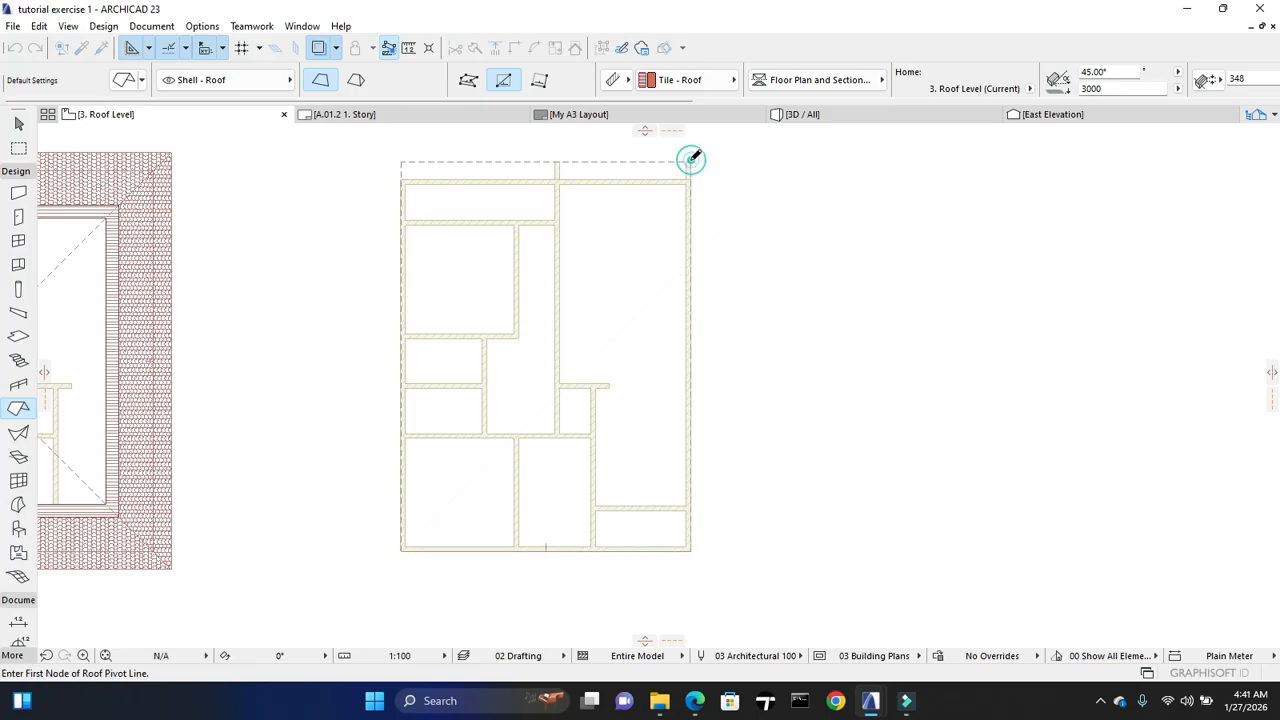
key("Escape")
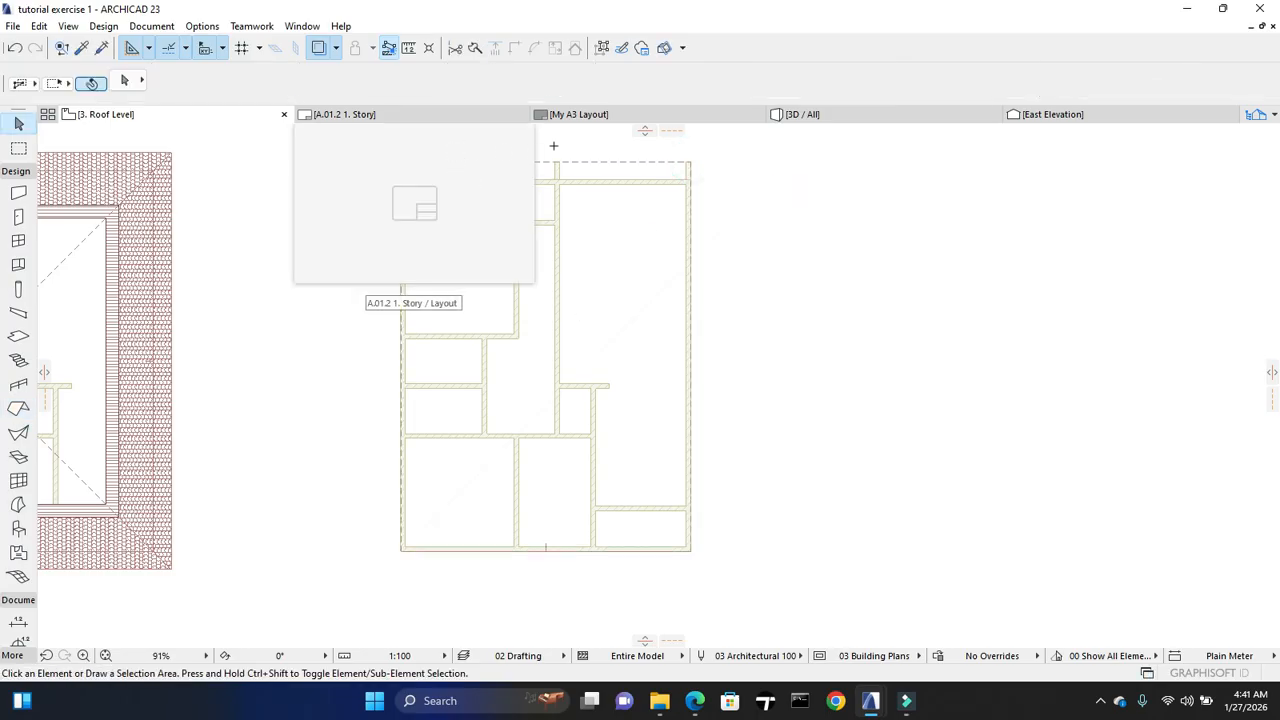
In the 3D view, set the fourth house's roof to home story 3. Roof Level with an elevation of 0
left_click(828, 115)
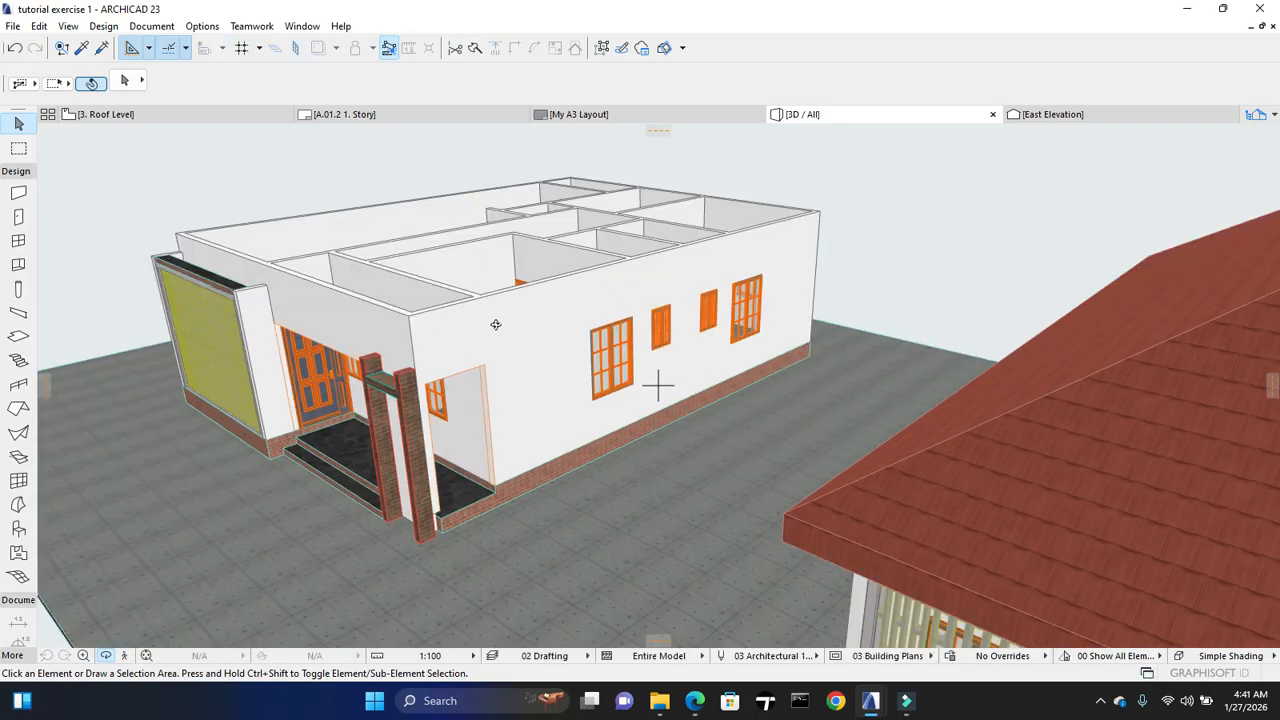
middle_click_drag(546, 332, 539, 464, "shift")
scroll(540, 464, "down", 1)
scroll(723, 258, "down", 1)
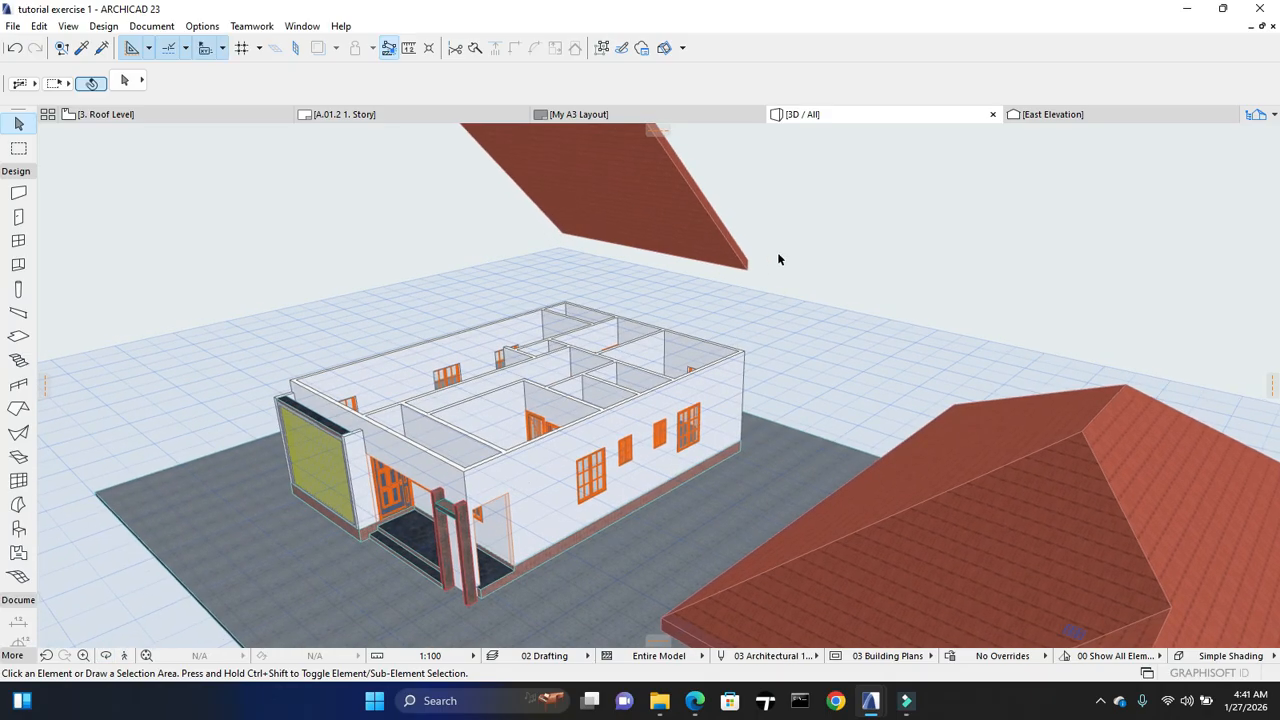
left_click(734, 250)
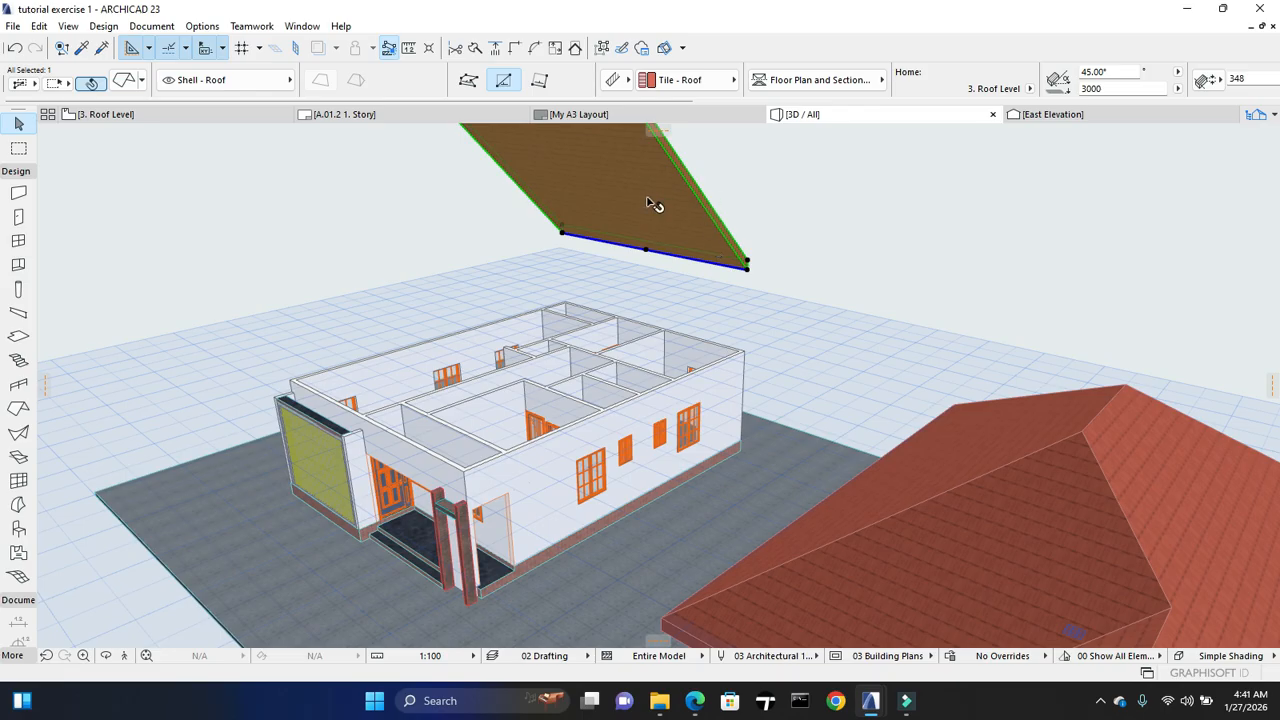
left_click(124, 81)
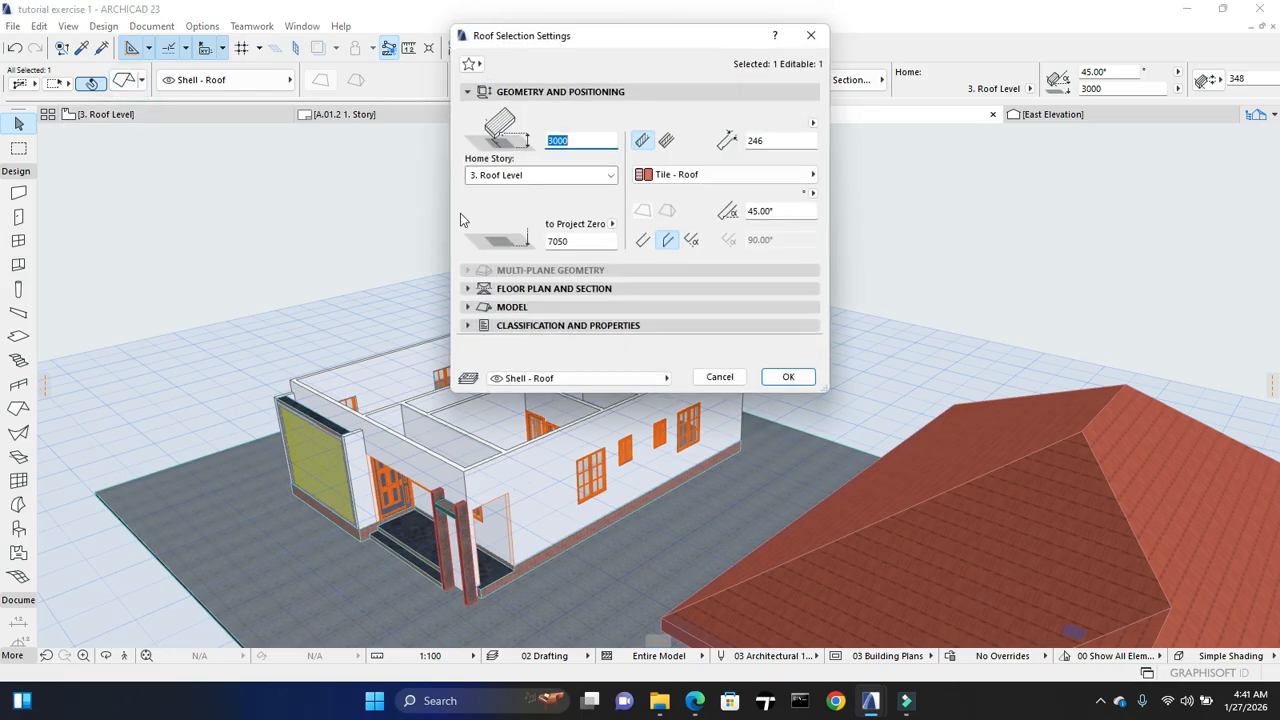
left_click(609, 176)
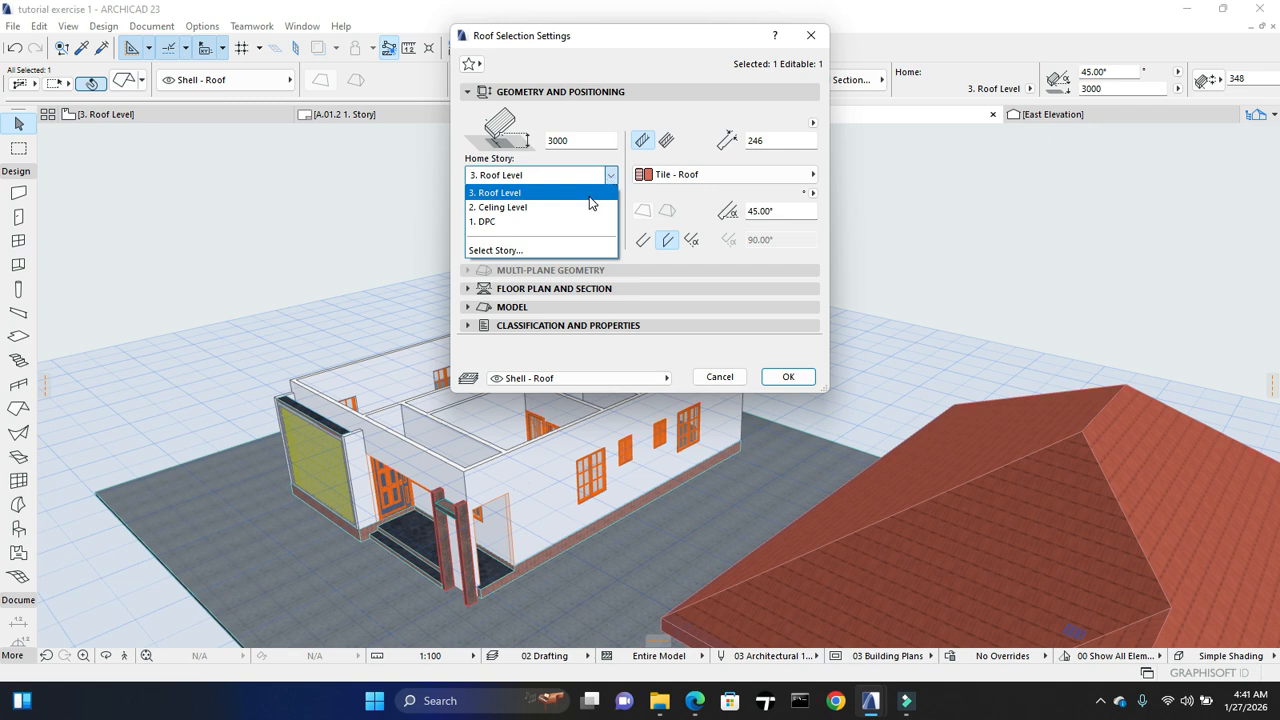
left_click(592, 193)
left_click(576, 140)
type("0")
key("Return")
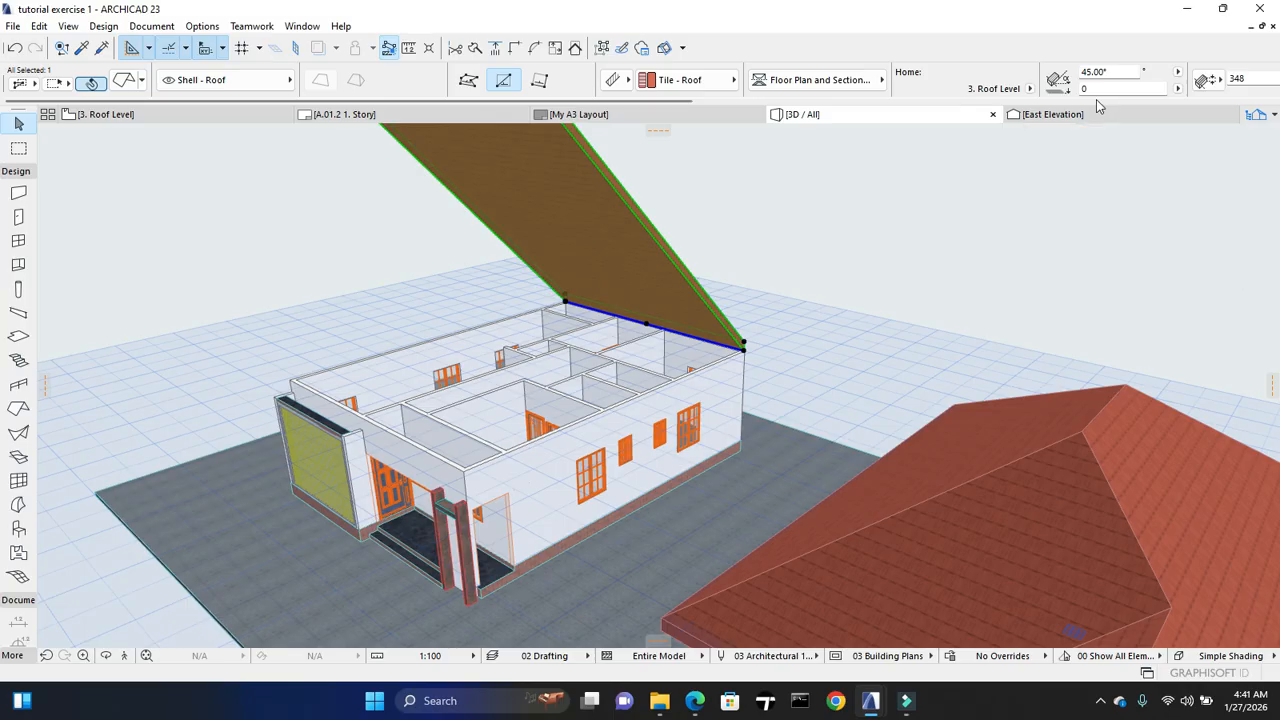
Try a pitch of 15° and a pitch of 10° on the fourth house's single-plane roof
left_click_drag(1088, 71, 1072, 73)
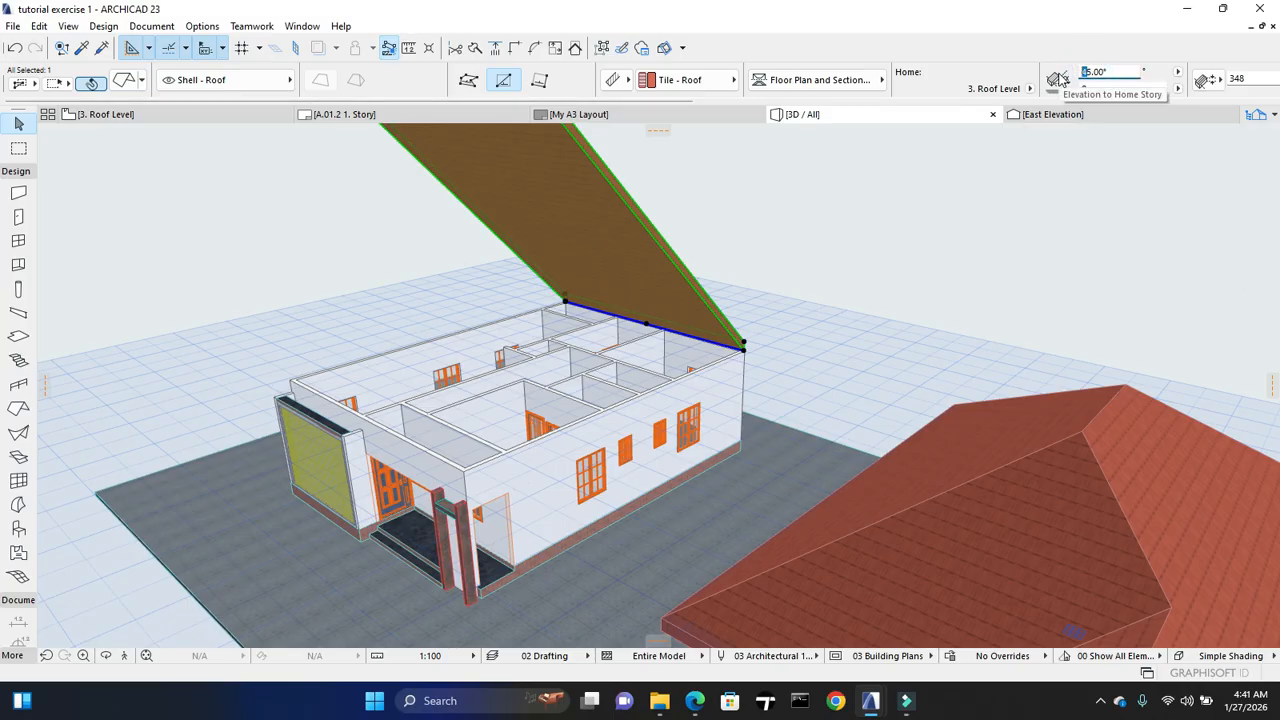
type("1")
key("Return")
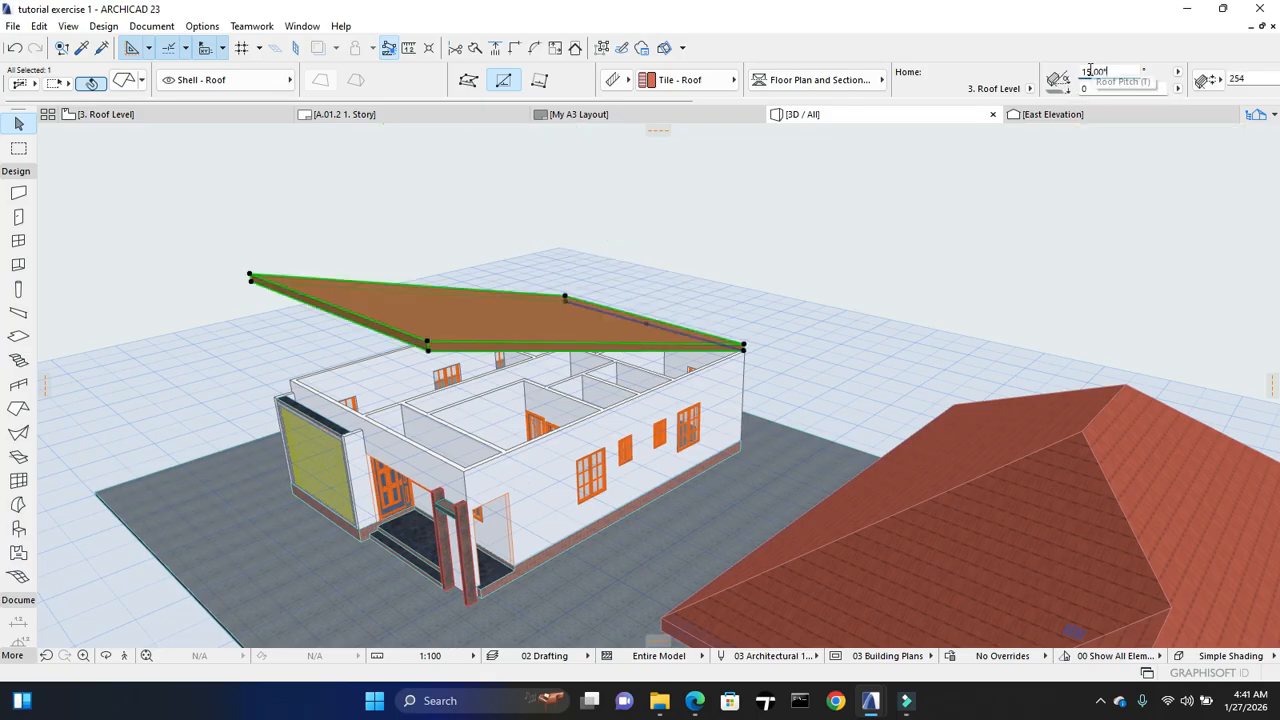
left_click(912, 232)
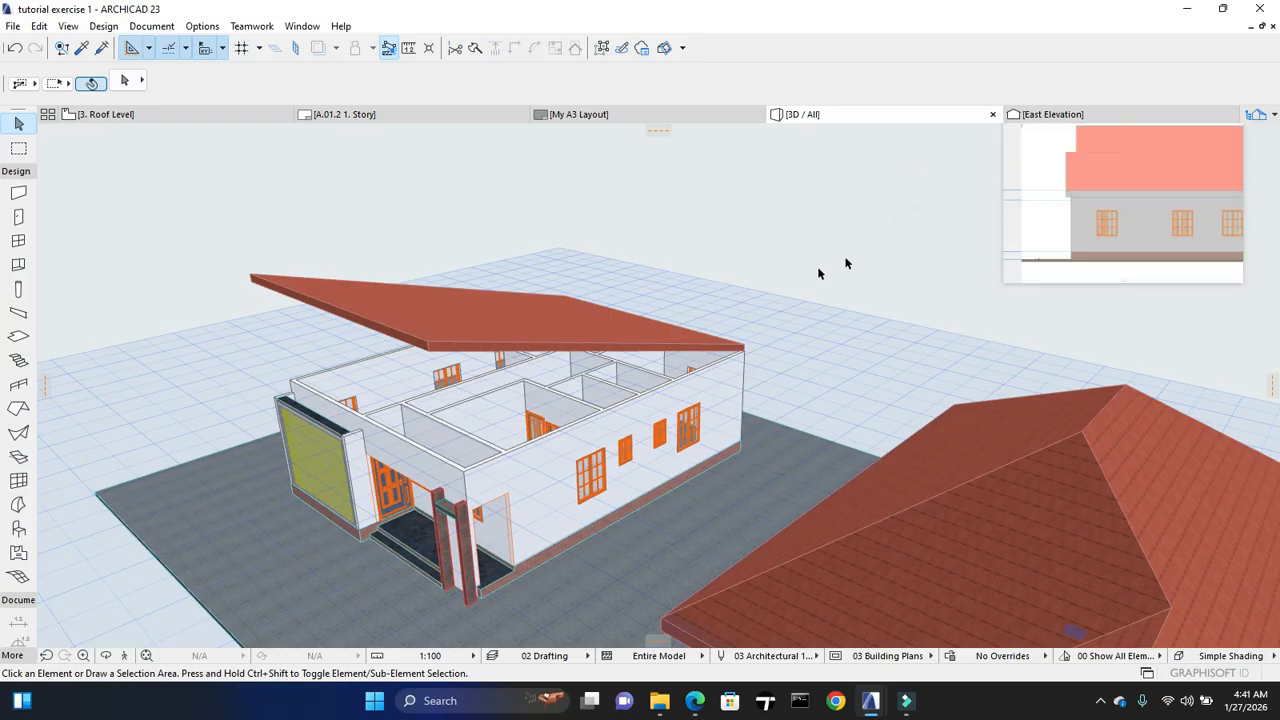
left_click(693, 347)
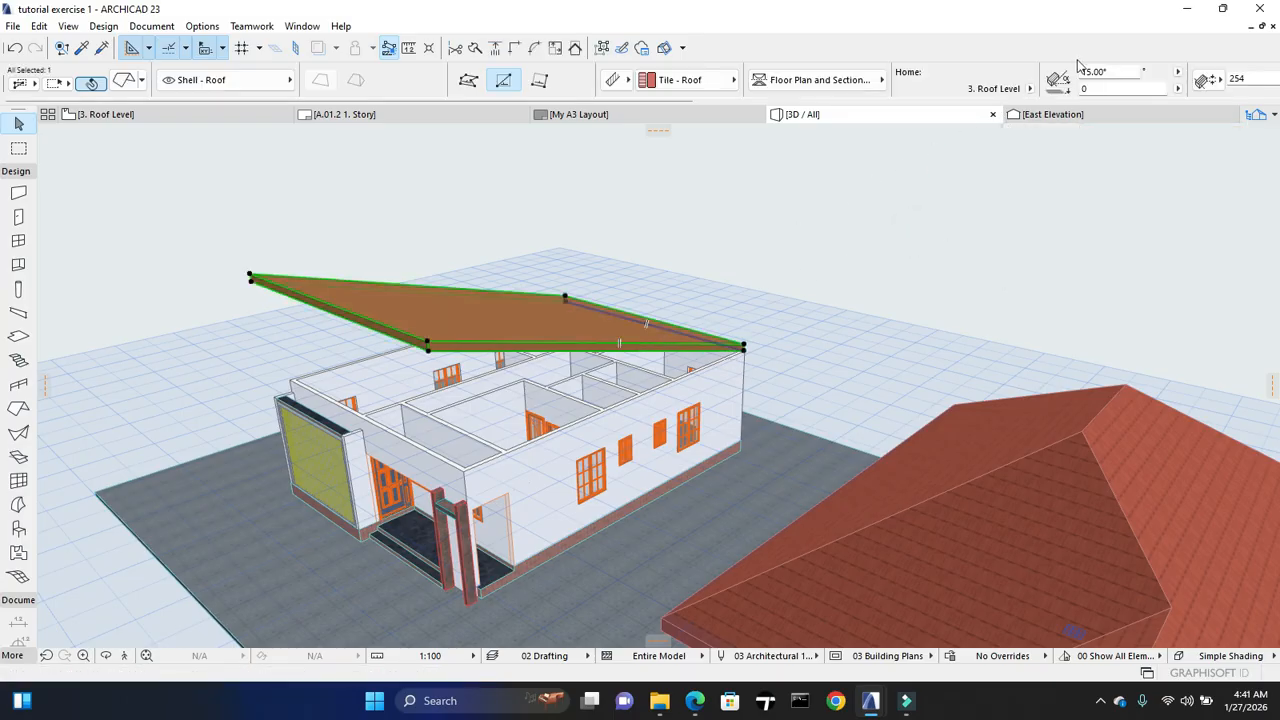
left_click(1087, 73)
left_click_drag(1091, 71, 1085, 74)
type("0")
key("Return")
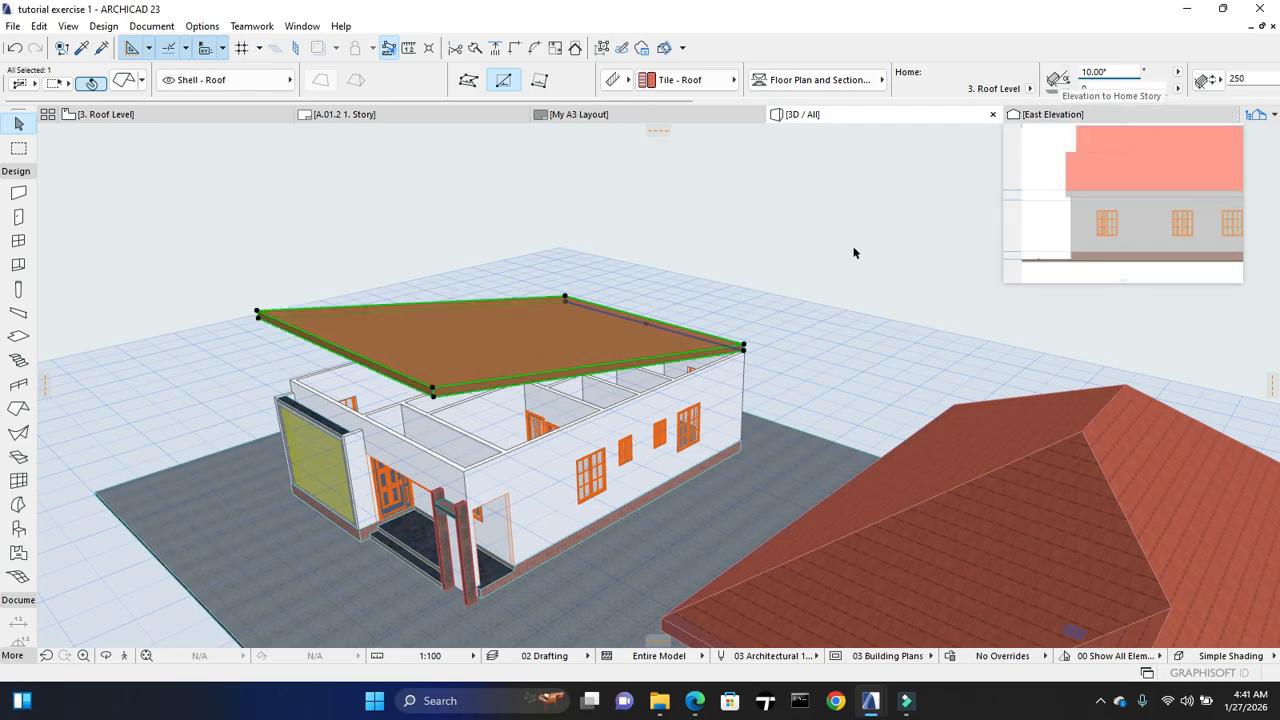
Set the fourth house's roof pitch to 5° and view the gap above the walls from the front corner
double_click(1093, 72)
type("5")
key("Return")
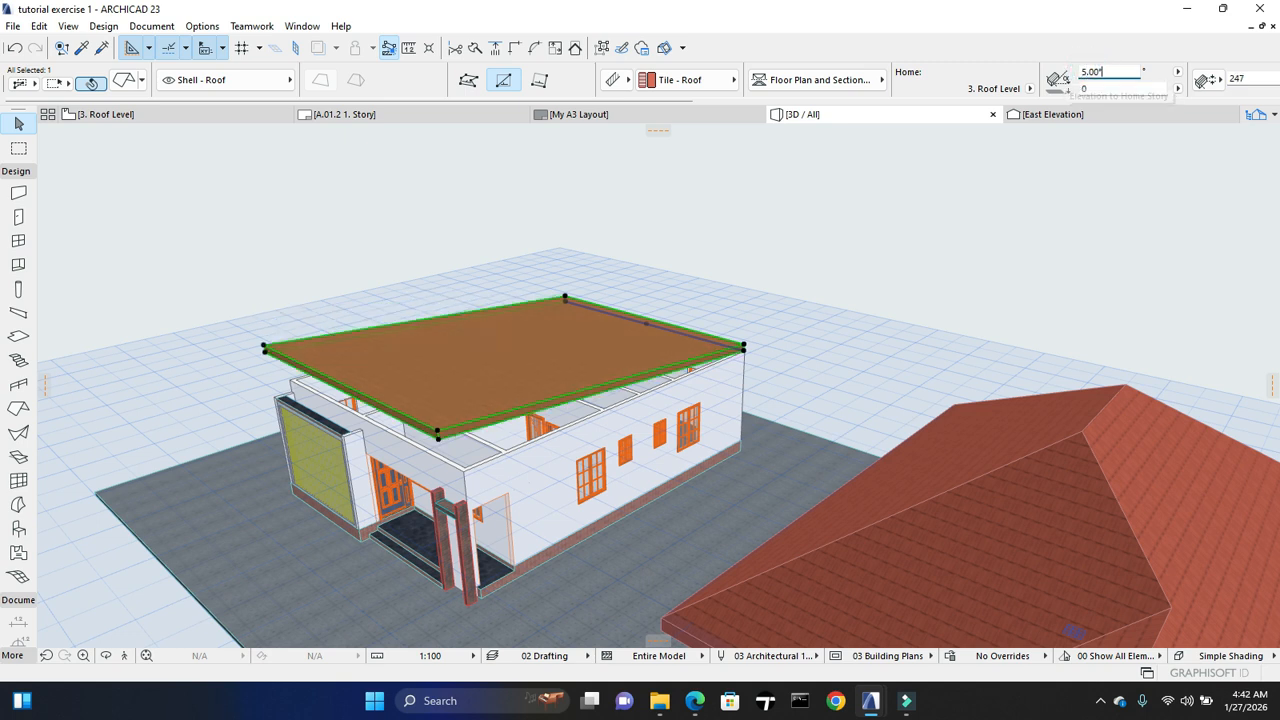
left_click(853, 318)
scroll(514, 440, "up", 3)
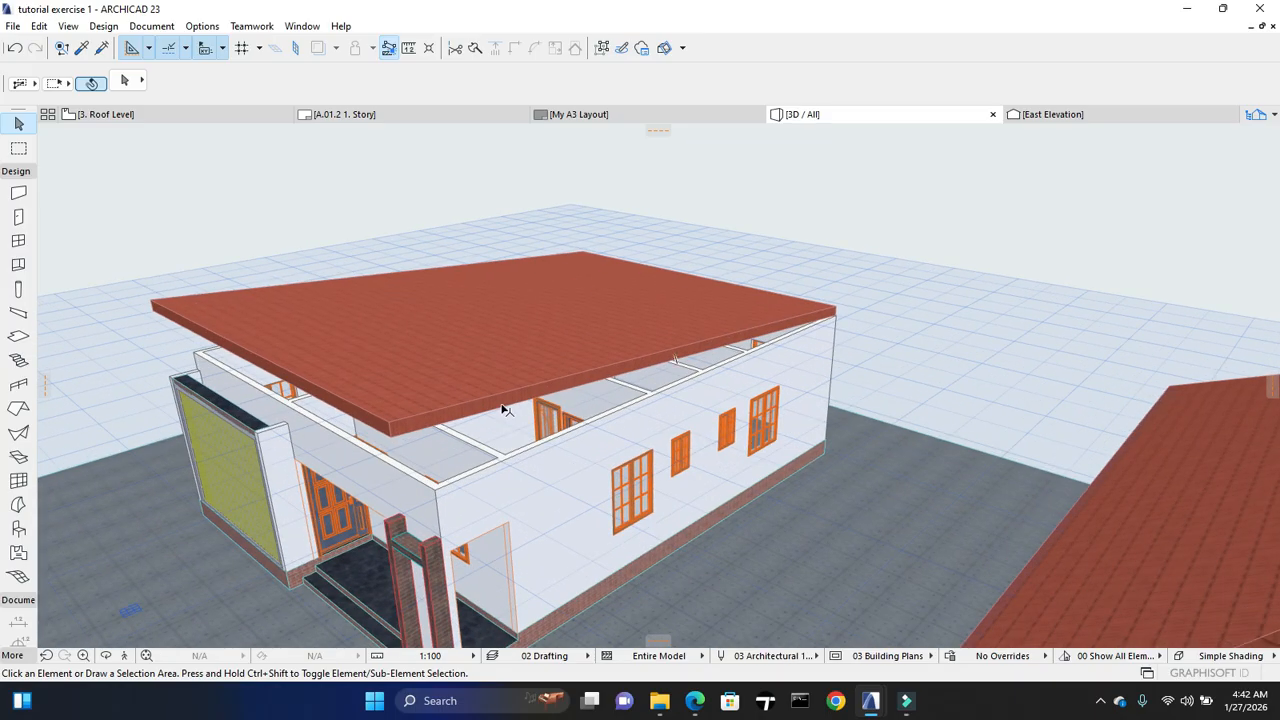
middle_click_drag(909, 363, 811, 414, "shift")
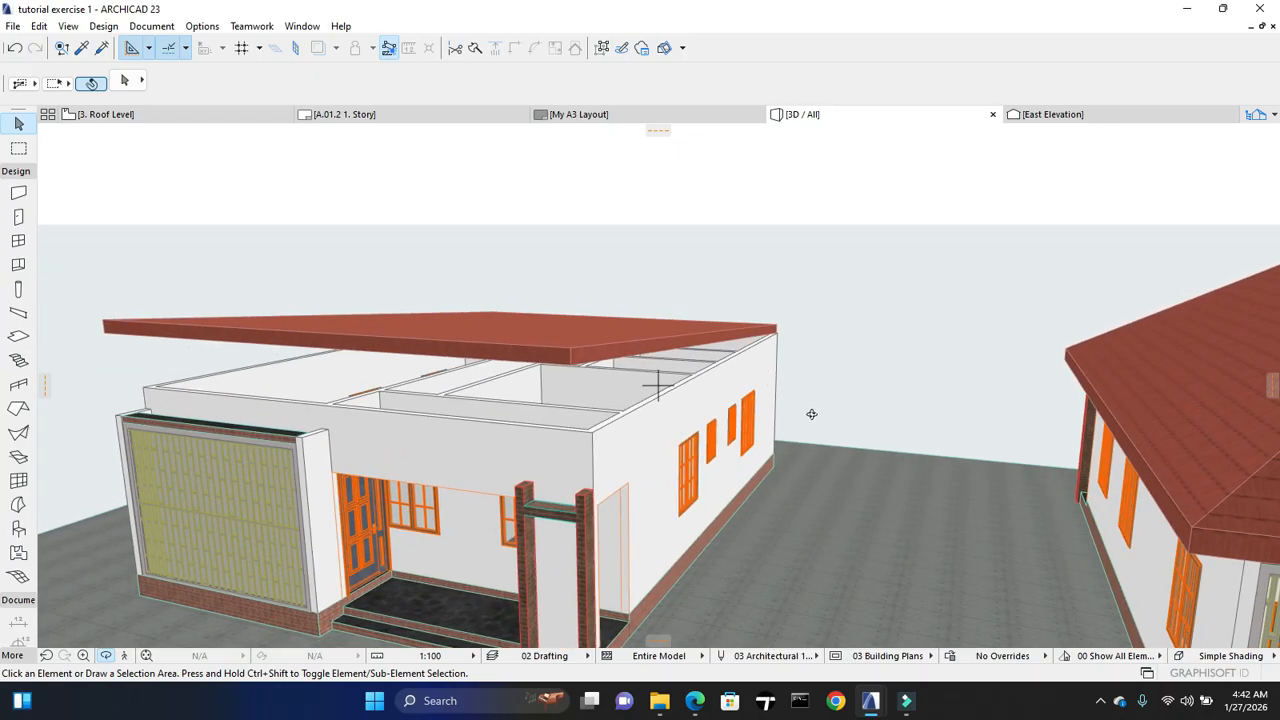
left_click(681, 347)
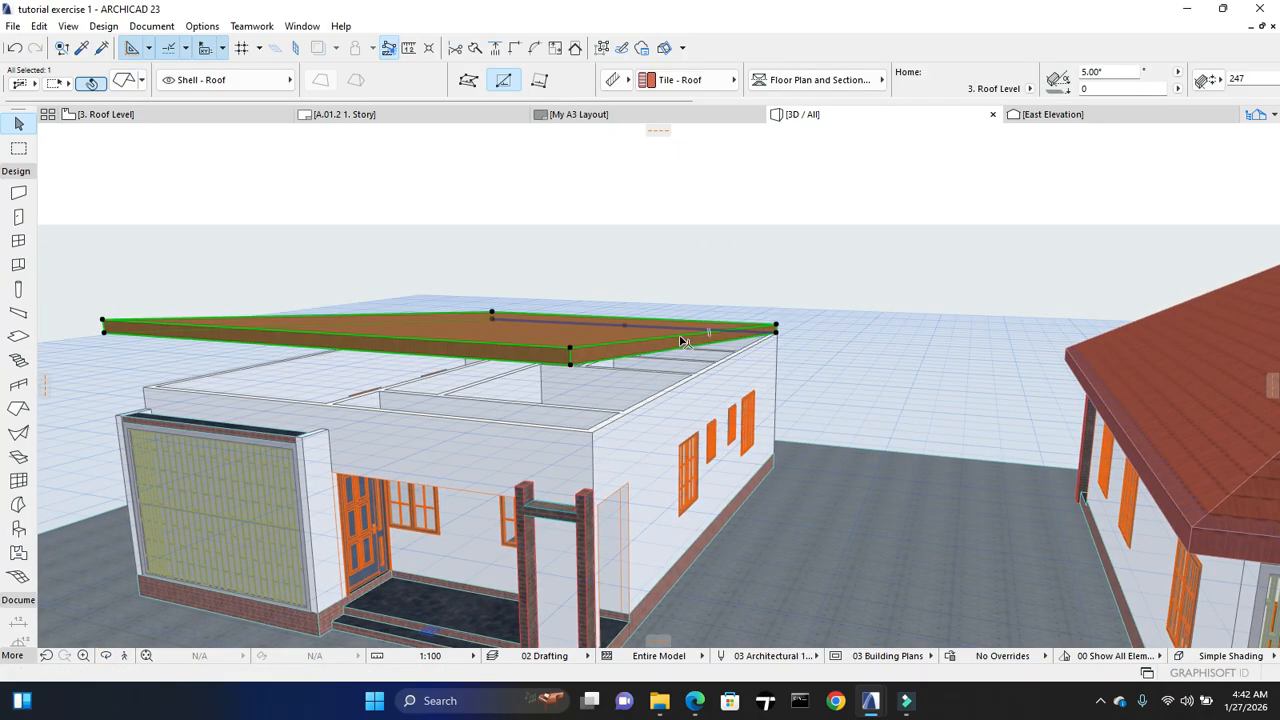
left_click(684, 342)
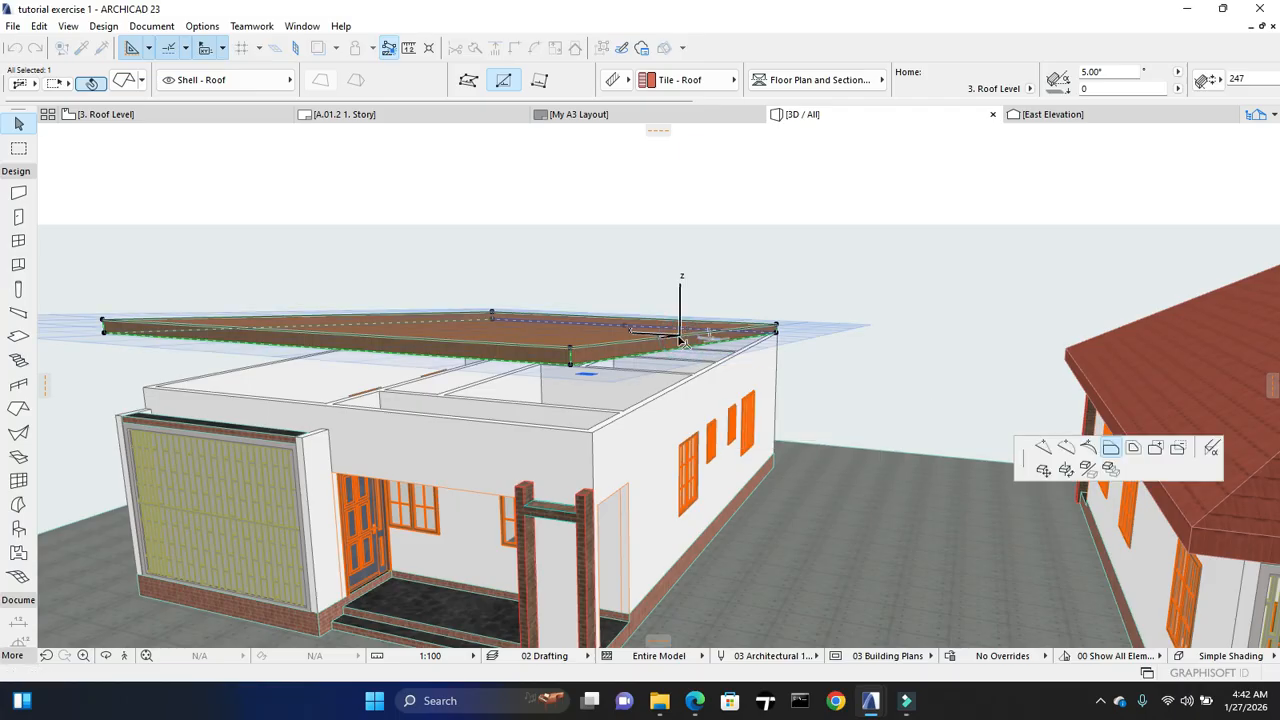
key("Escape")
key("Escape")
Select the fourth house's two side walls and both front walls, and set their top offset from the roof level to 2400
left_click(652, 411)
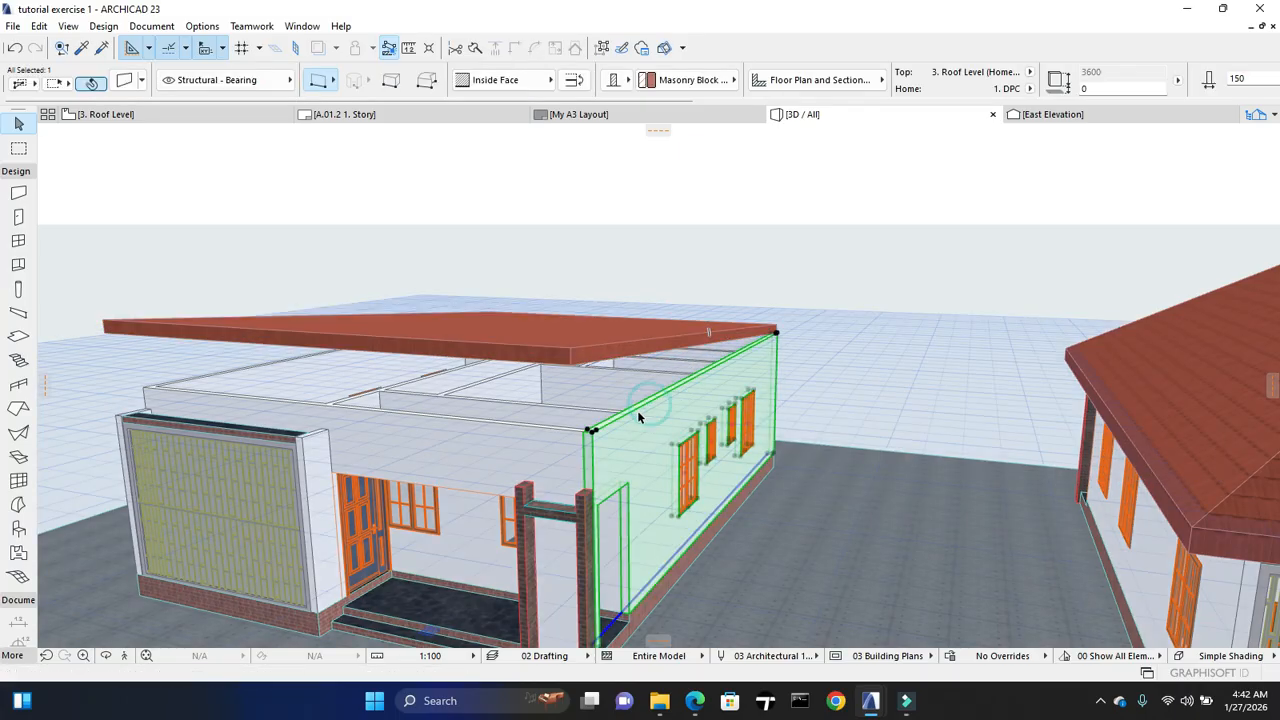
left_click(490, 440, "shift")
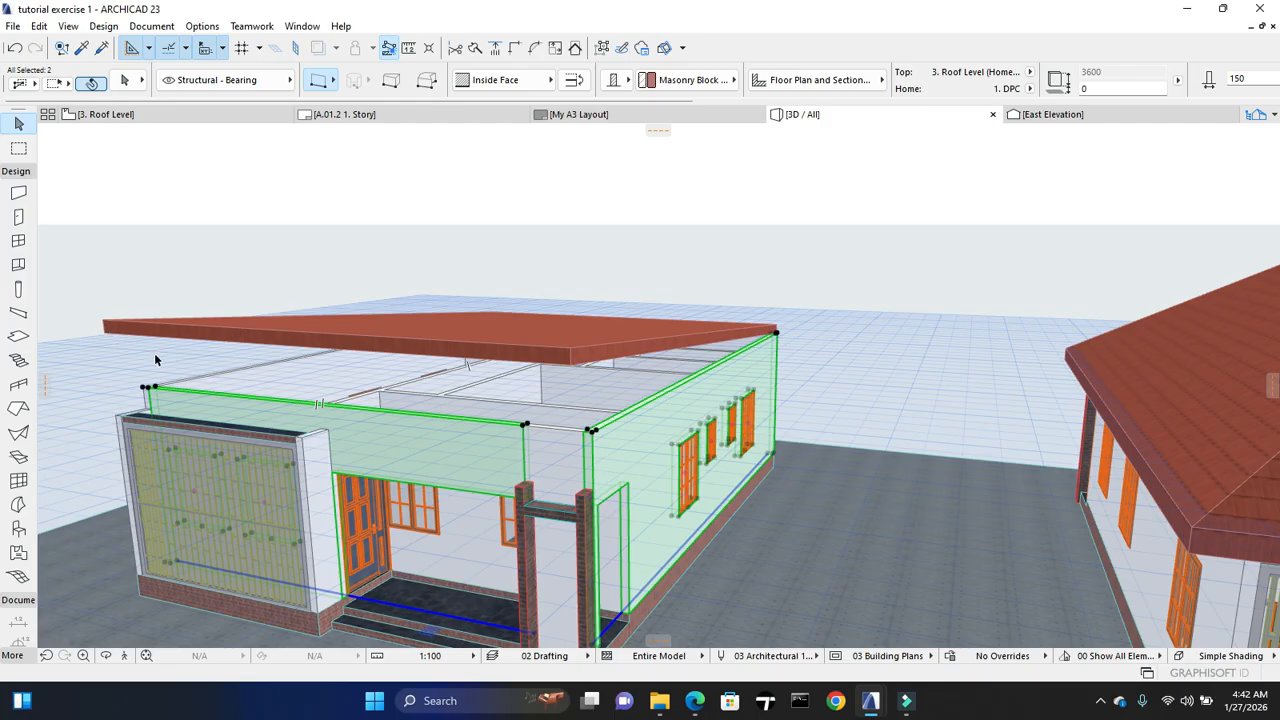
left_click(216, 376, "shift")
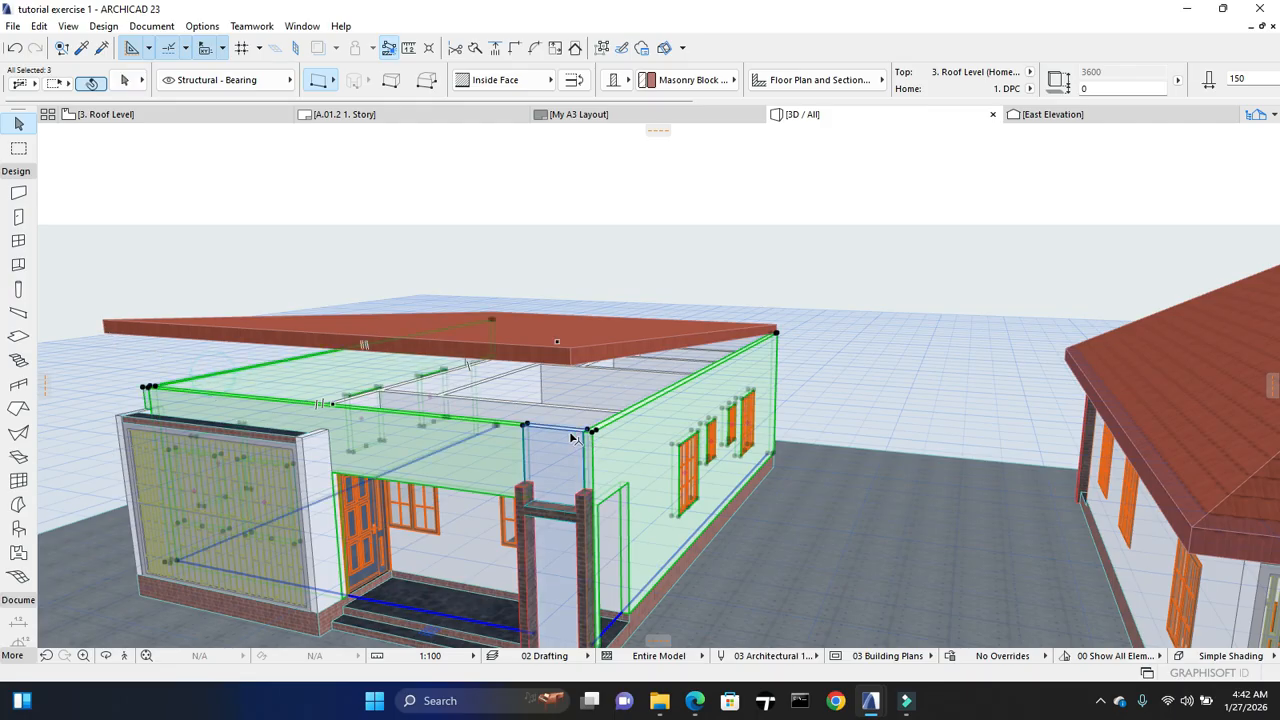
left_click(591, 397, "shift")
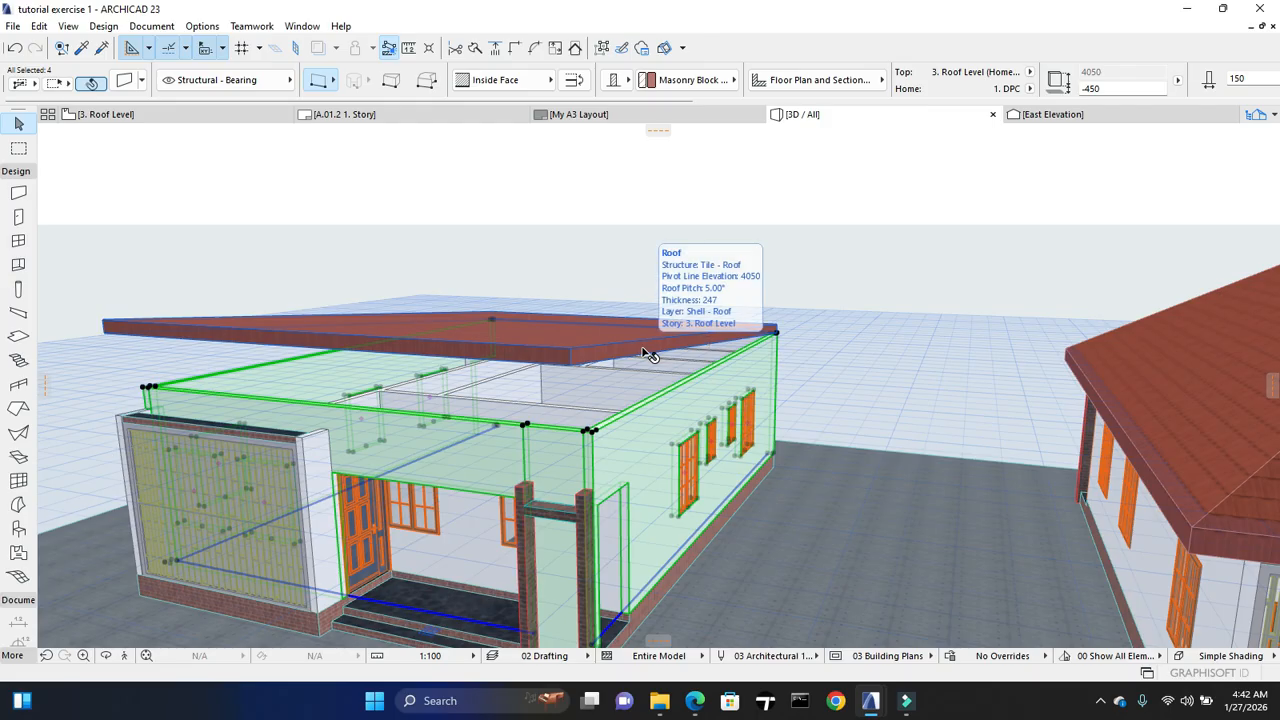
left_click(134, 83)
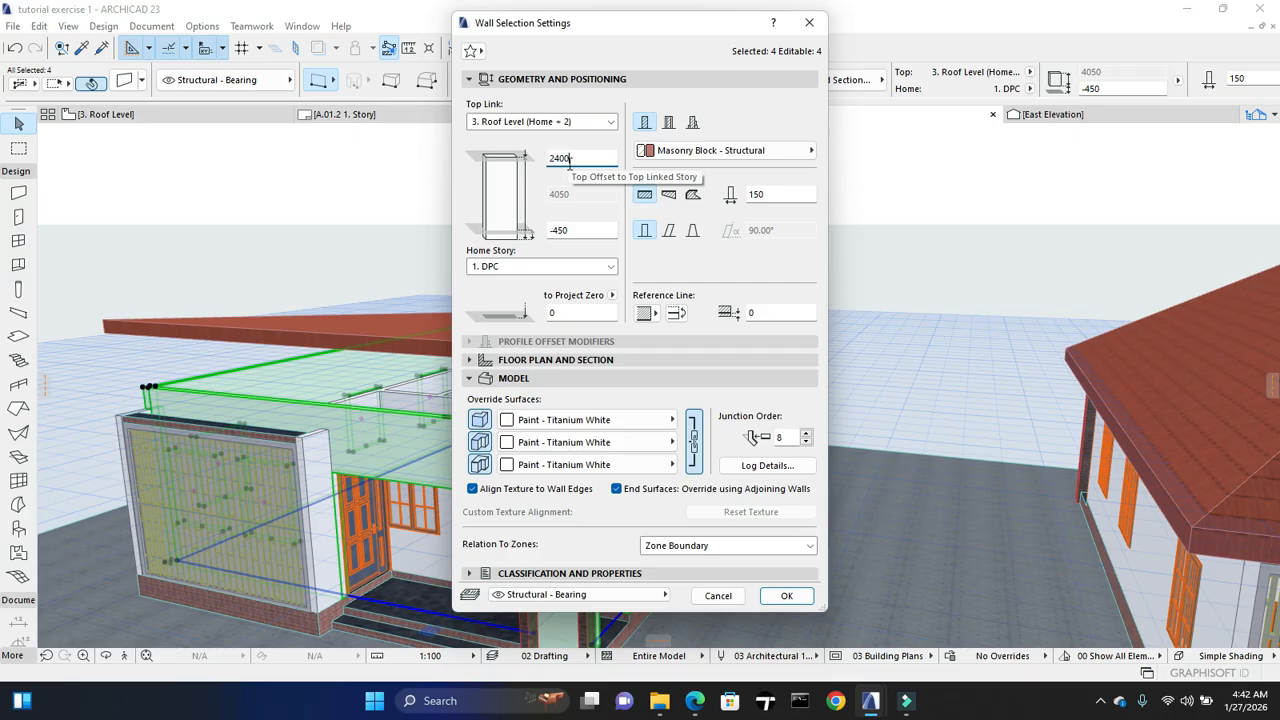
key("Return")
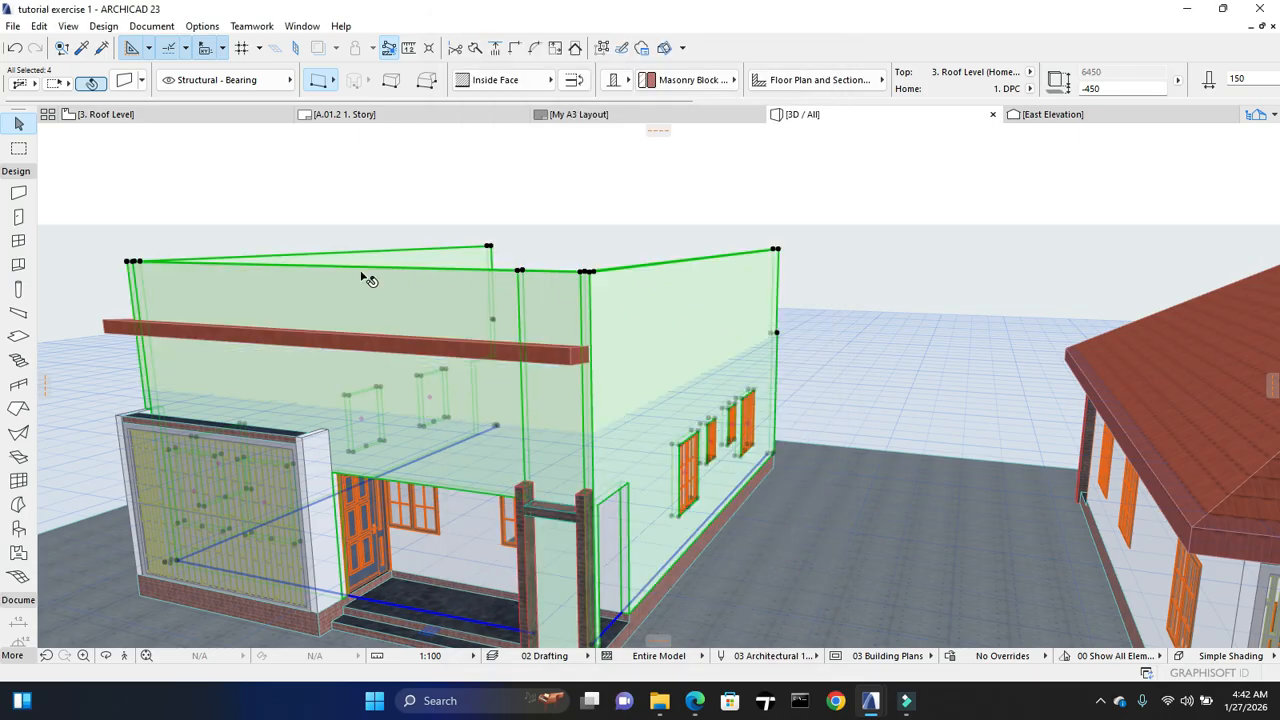
Lower the top offset of the selected walls so they form a parapet just above the roof's front edge
left_click(122, 81)
type("1")
key("Return")
left_click(883, 294)
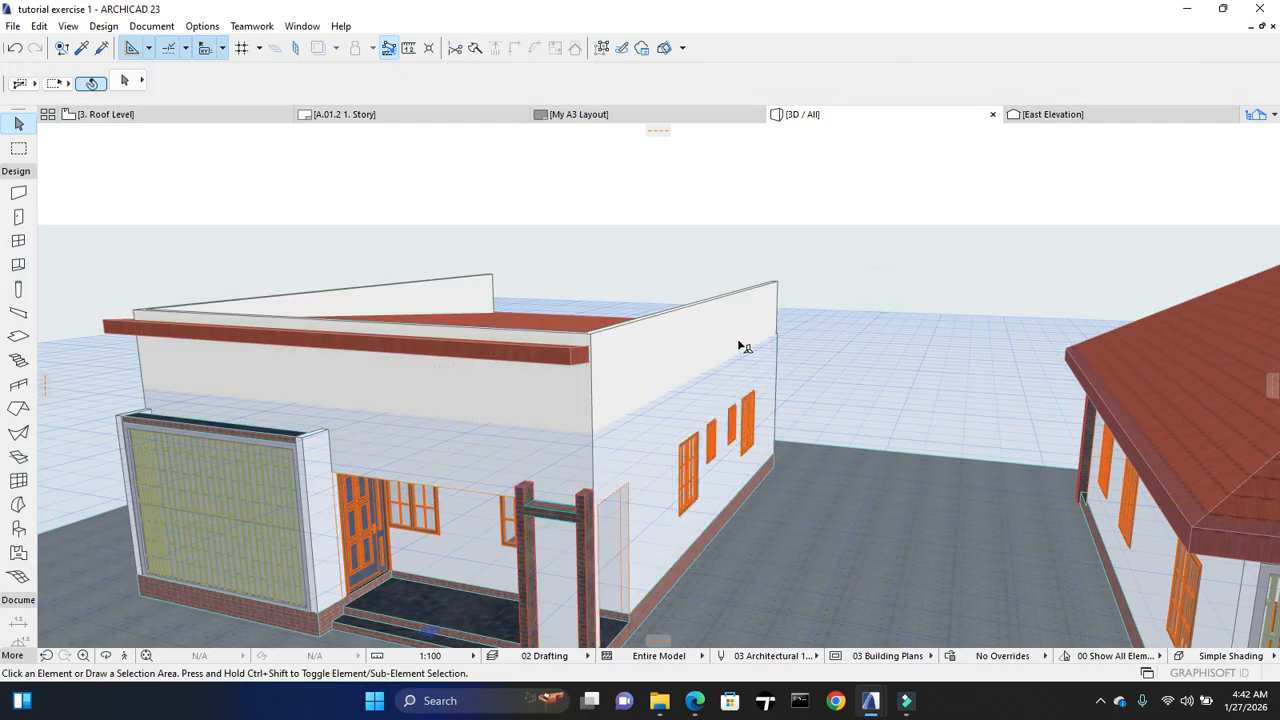
Offset the fourth house roof's front edge back to the front wall so it no longer overhangs
middle_click_drag(822, 331, 539, 318, "shift")
scroll(464, 208, "up", 1)
middle_click_drag(523, 229, 391, 383)
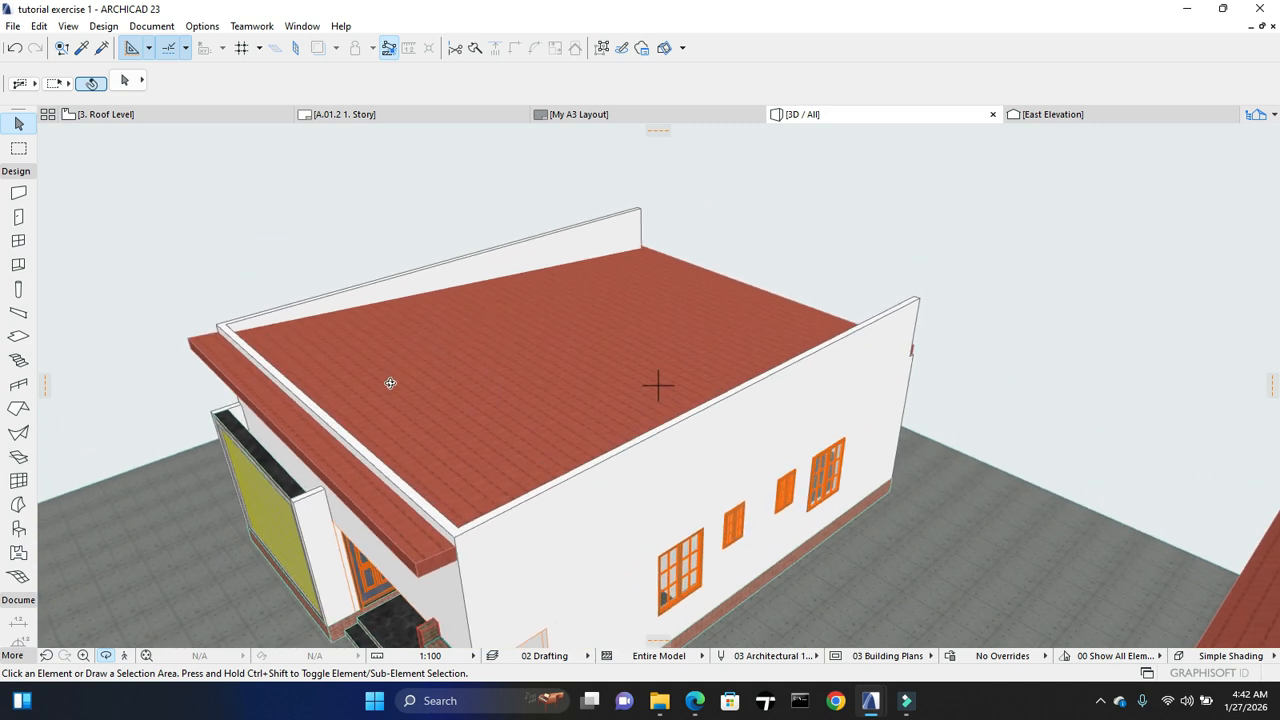
left_click(326, 472)
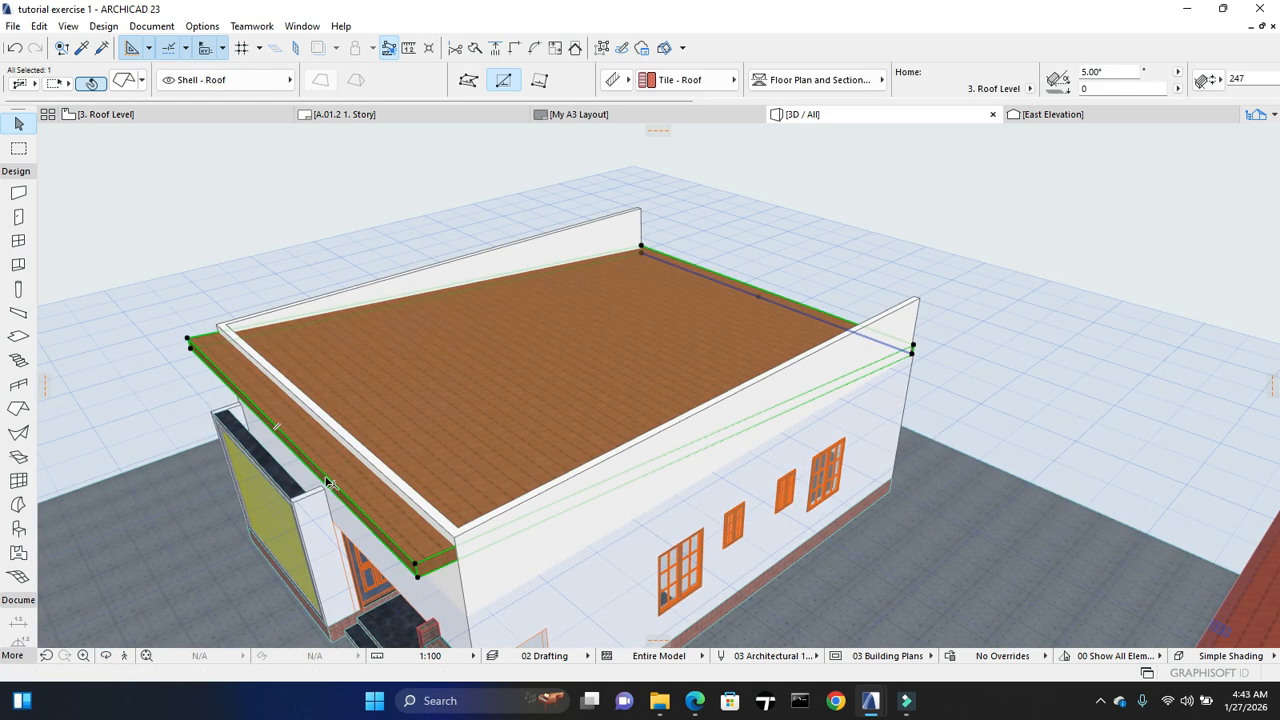
left_click(325, 476)
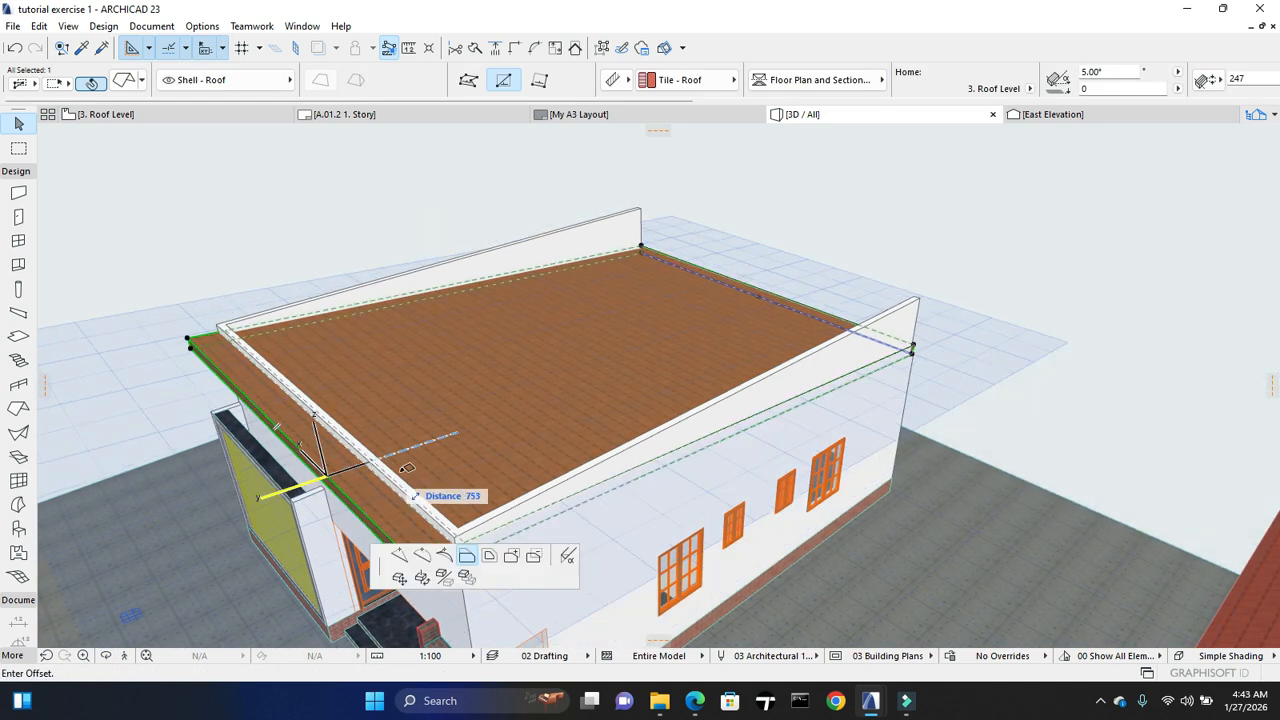
left_click(463, 523)
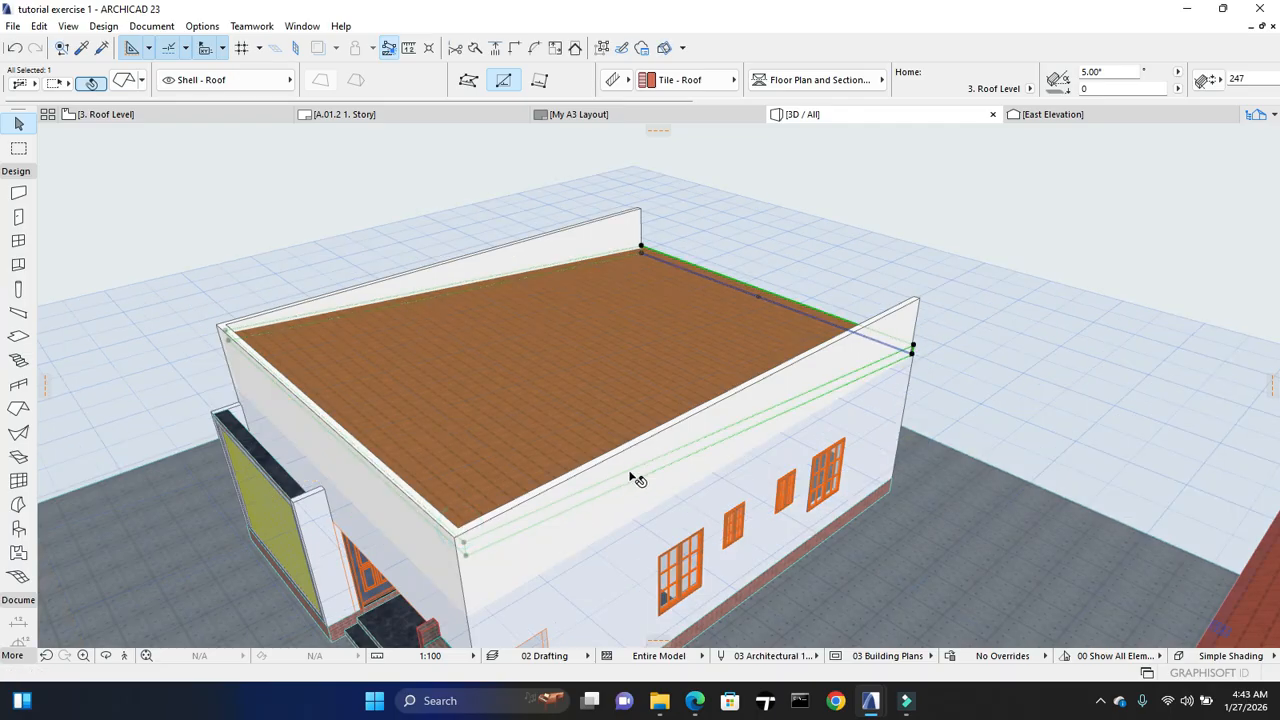
left_click(1008, 392)
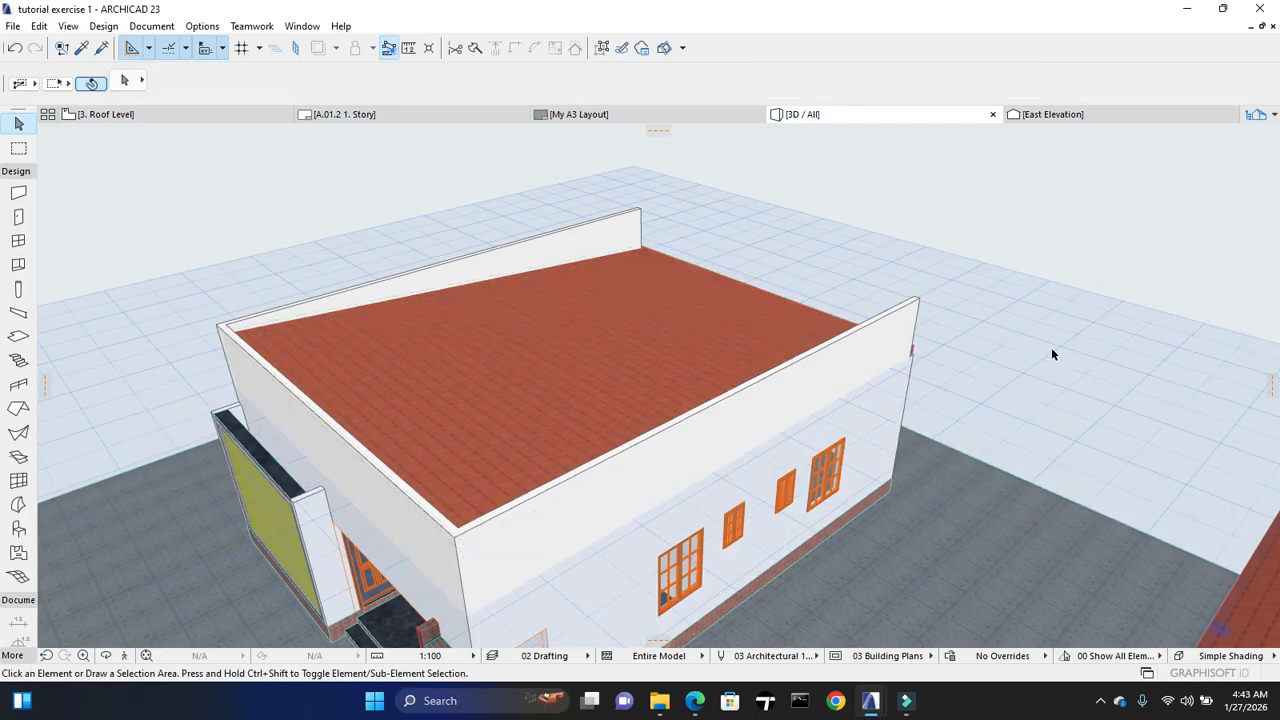
Offset the roof edge on the side facing the neighbouring house inward to the inner face of the side wall
middle_click_drag(1017, 398, 446, 389, "shift")
middle_click_drag(775, 405, 597, 481, "shift")
left_click(603, 480)
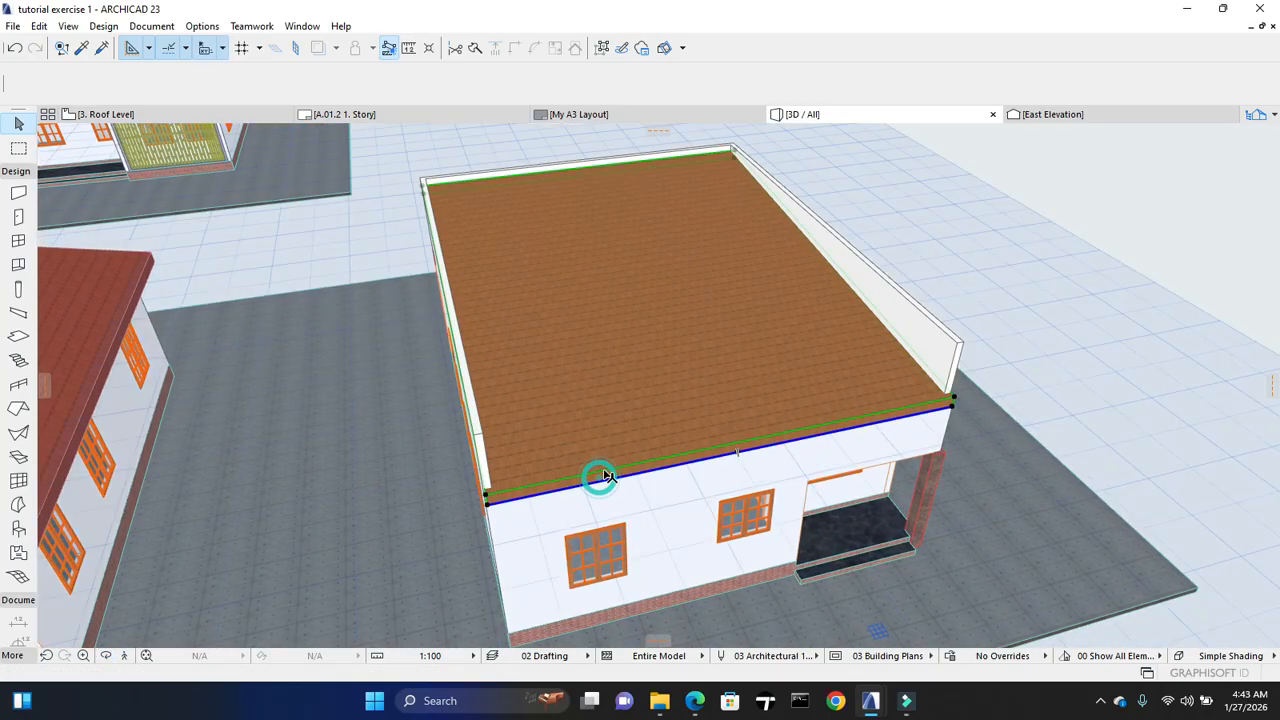
scroll(471, 457, "up", 2)
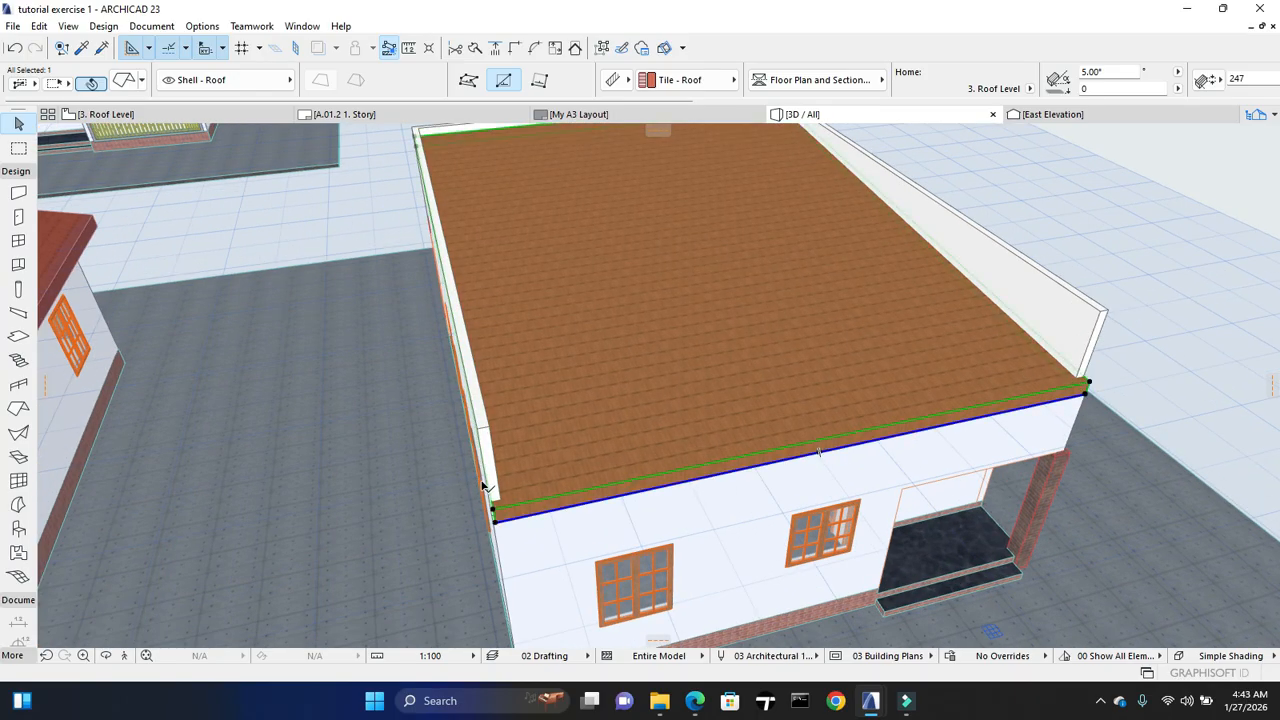
left_click(485, 489)
key("Escape")
left_click(520, 502)
scroll(488, 490, "up", 2)
scroll(507, 508, "up", 2)
left_click(492, 520)
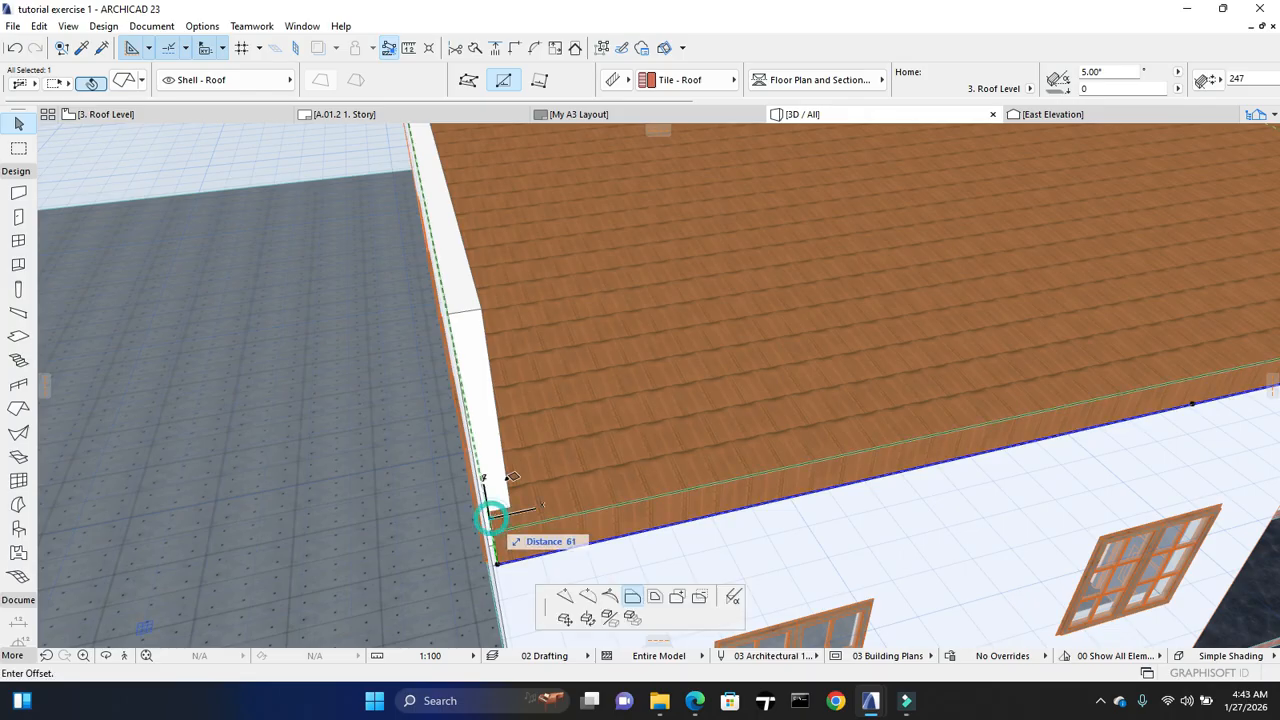
left_click(486, 302)
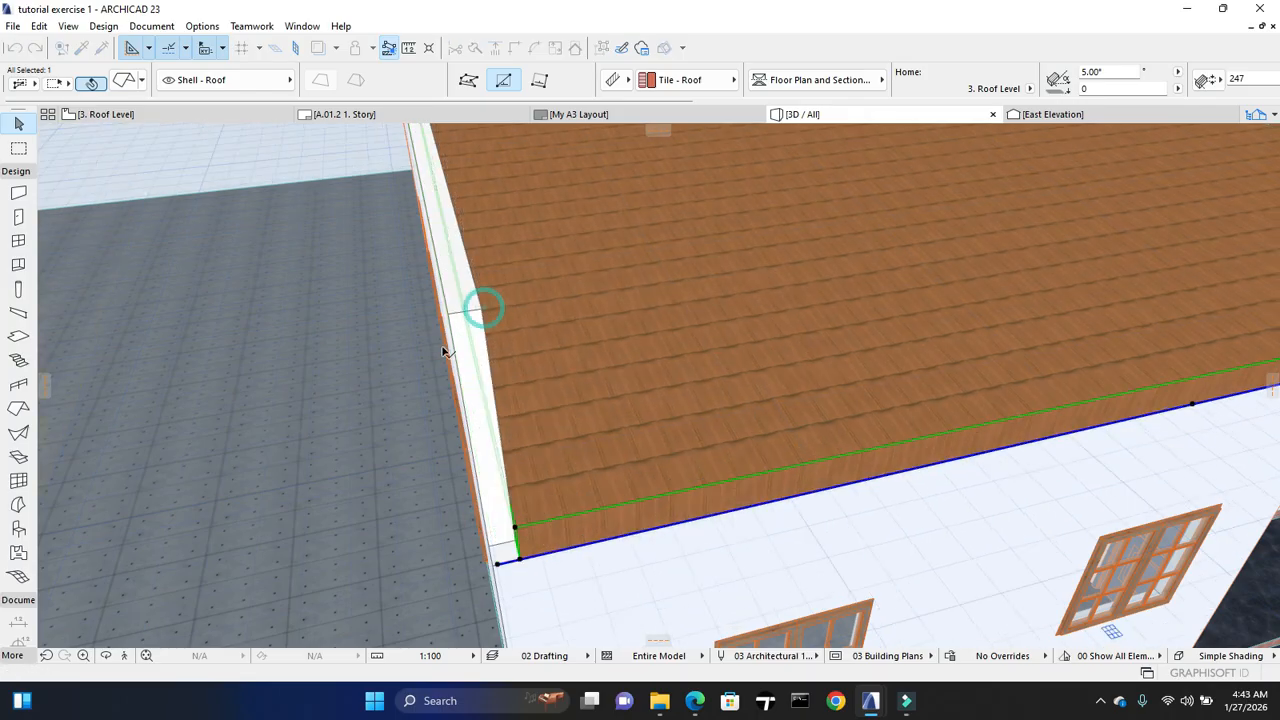
Offset the roof's opposite side edge inward to the inner face of the other side wall
scroll(433, 383, "down", 2)
scroll(433, 383, "down", 2)
scroll(1022, 300, "up", 5)
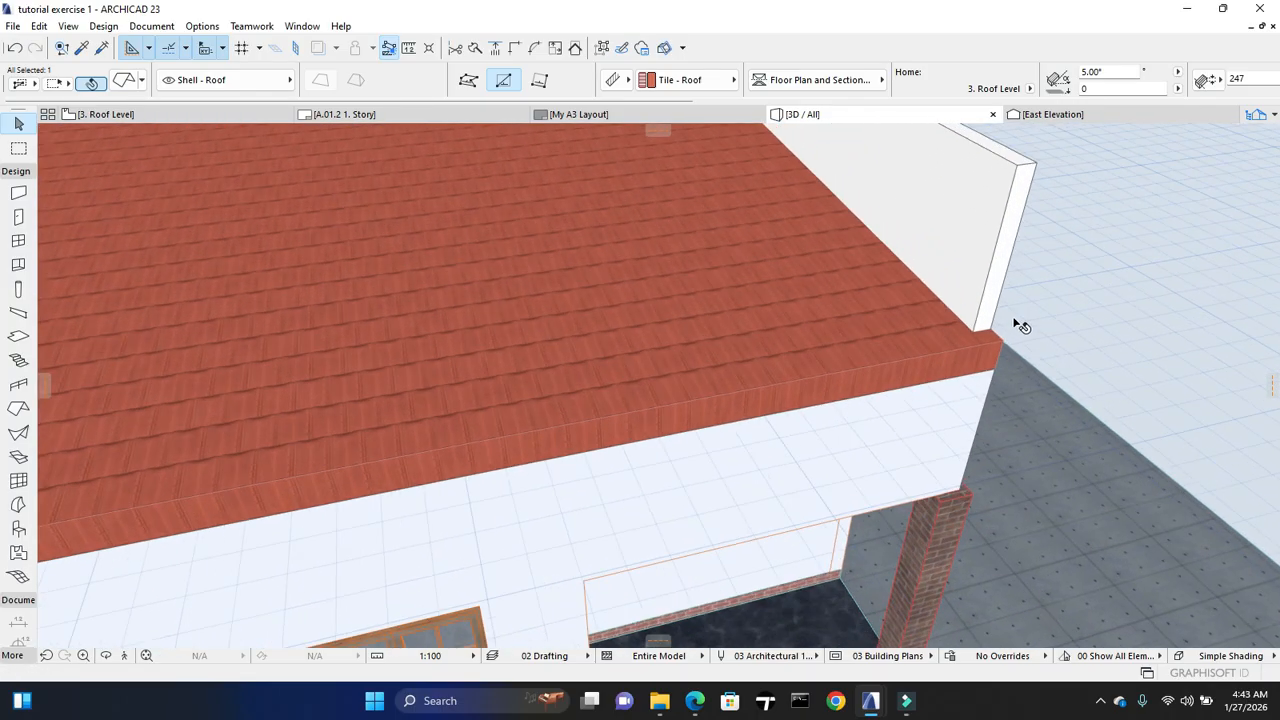
left_click(990, 340)
scroll(980, 320, "down", 2)
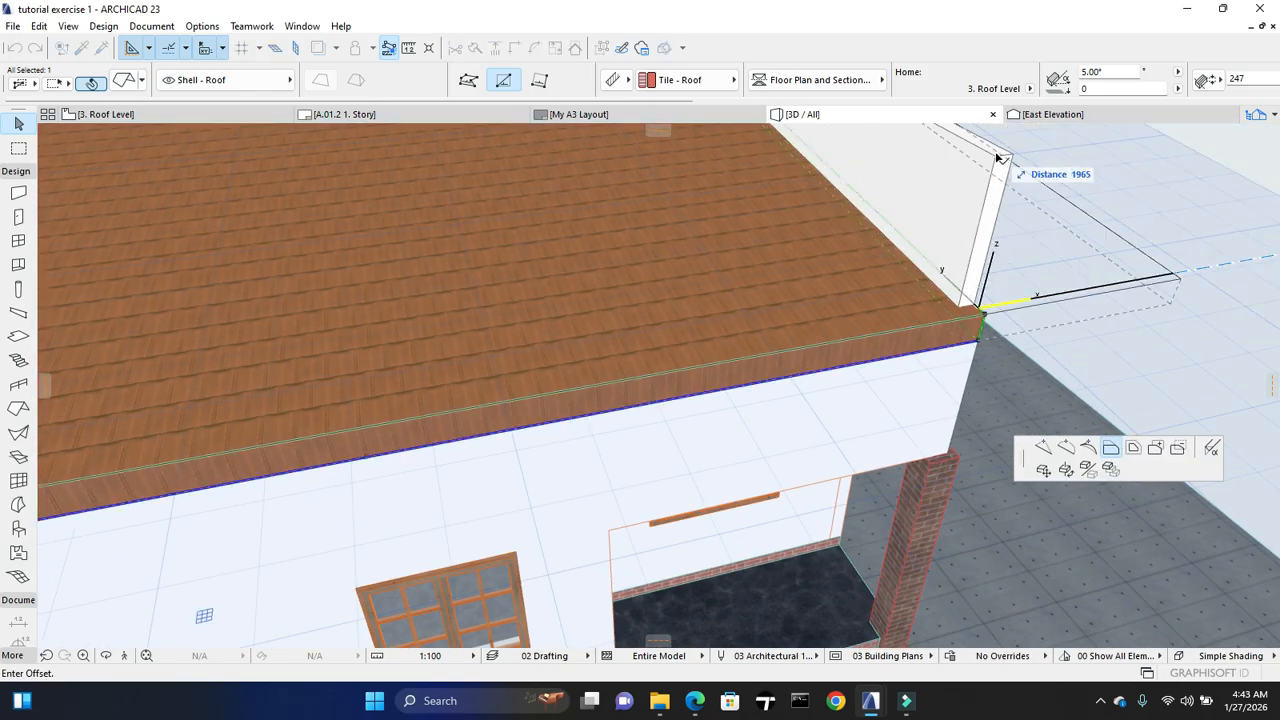
left_click(997, 160)
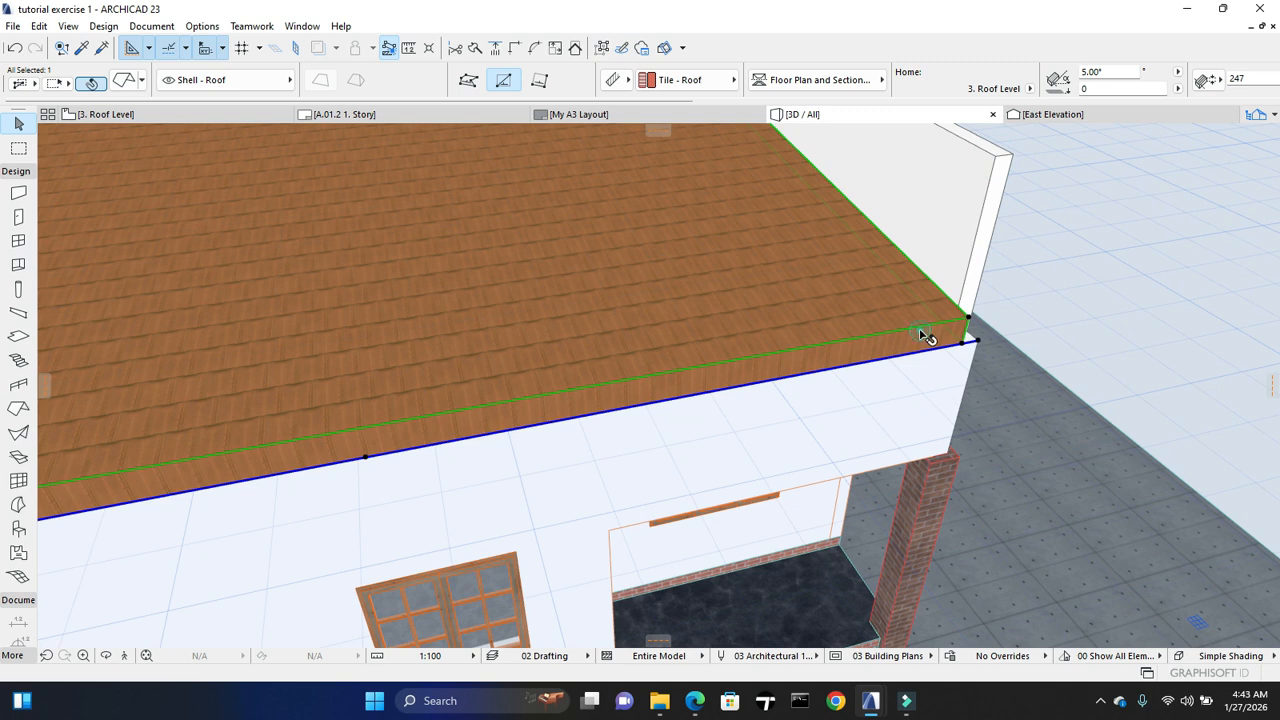
Extend the roof's rear edge outward by 600 to form an overhang beyond the rear wall
left_click(920, 330)
key("Escape")
left_click(930, 325)
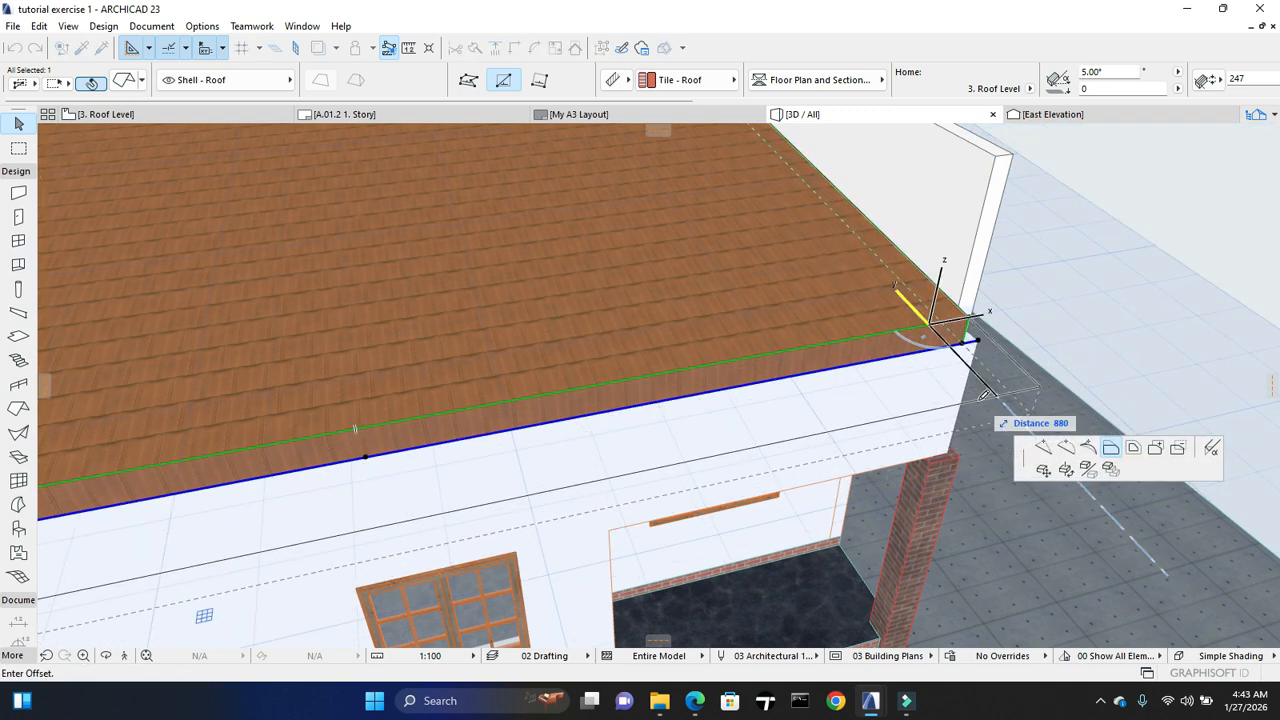
type("600")
key("Return")
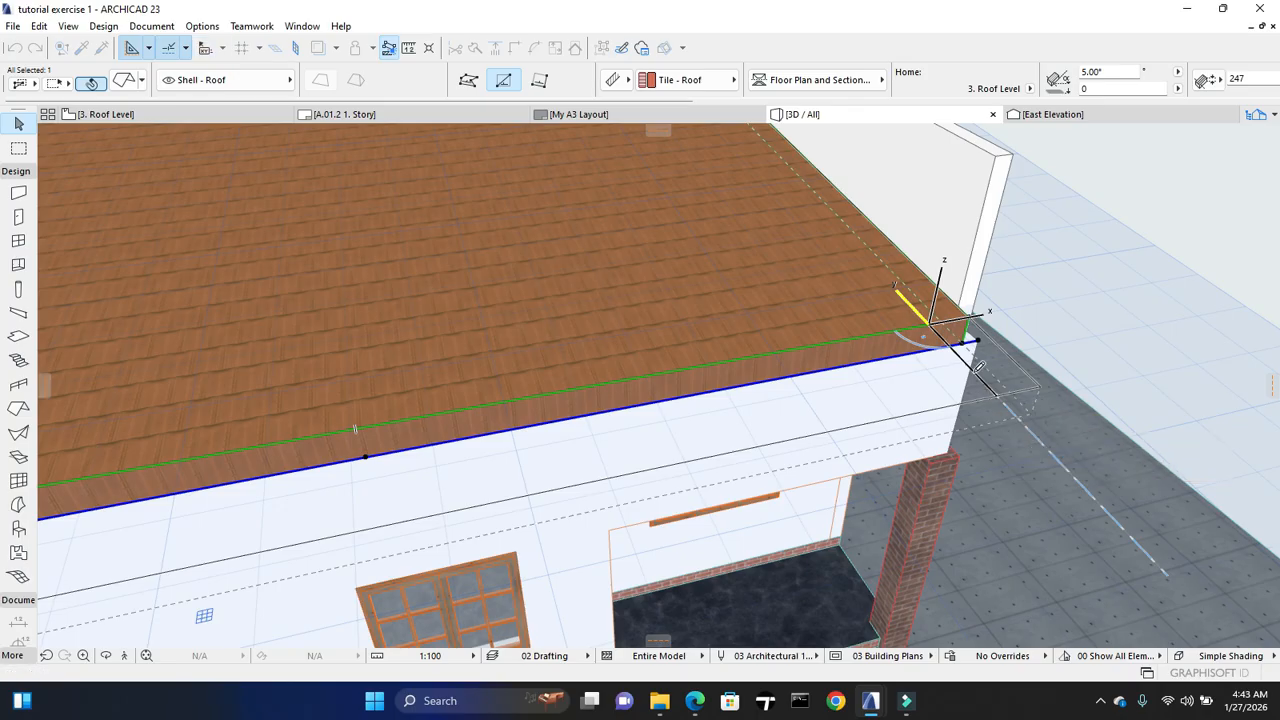
key("Escape")
scroll(977, 391, "down", 3)
scroll(1003, 388, "down", 2)
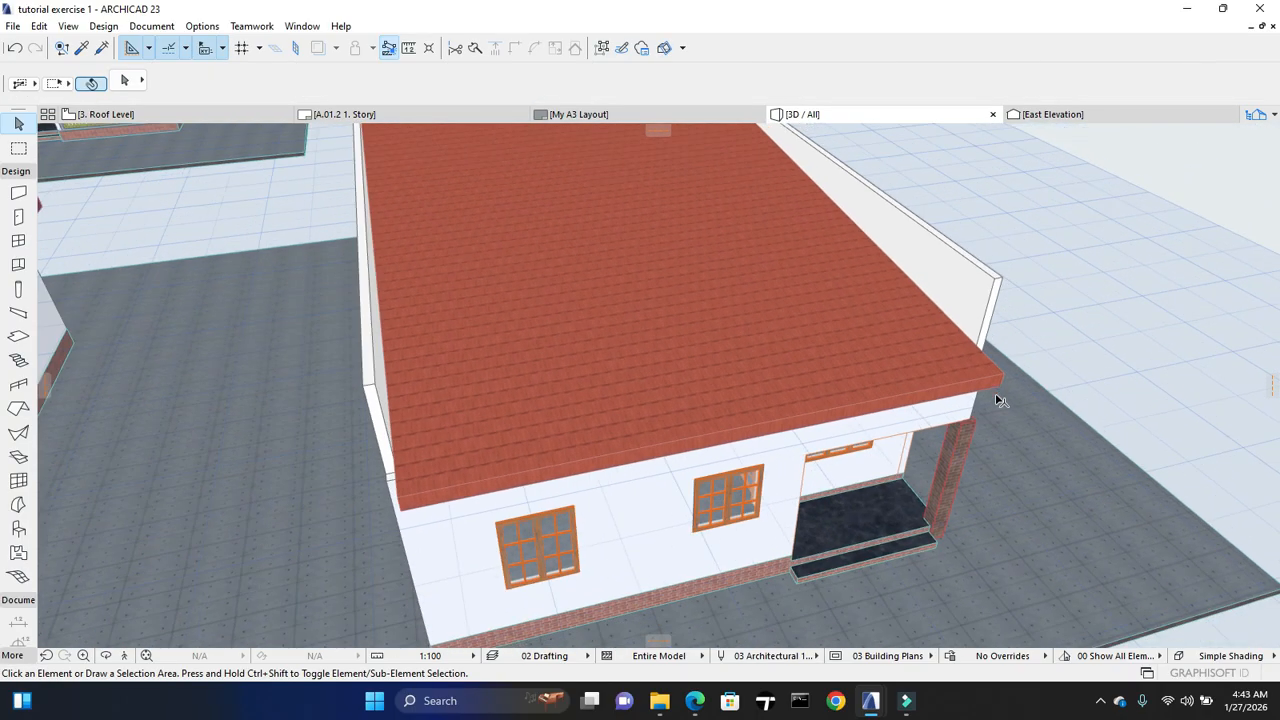
In the Roof Level plan, move the North Elevation line down between the two rows of houses
middle_click_drag(637, 414, 1003, 583, "shift")
middle_click_drag(834, 548, 1015, 539, "shift")
scroll(545, 326, "up", 3)
middle_click_drag(471, 305, 668, 348)
key("Escape")
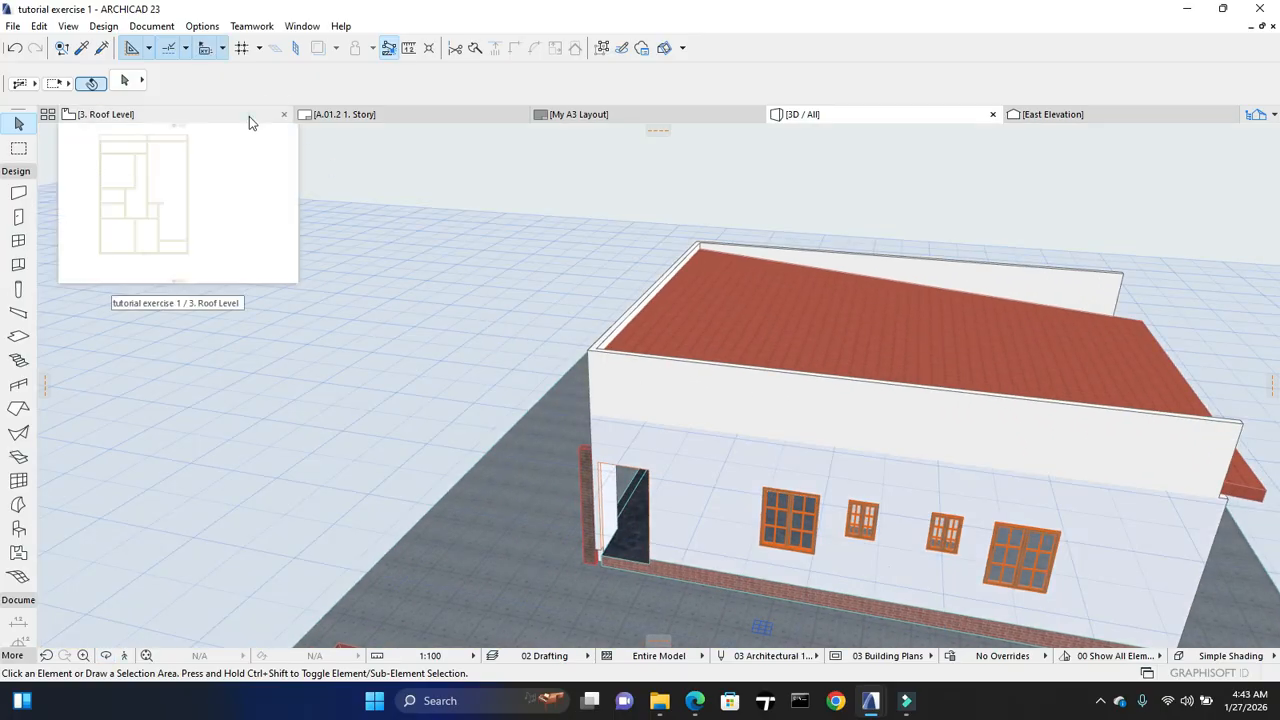
left_click(249, 114)
scroll(770, 387, "down", 3)
middle_click_drag(700, 371, 764, 542)
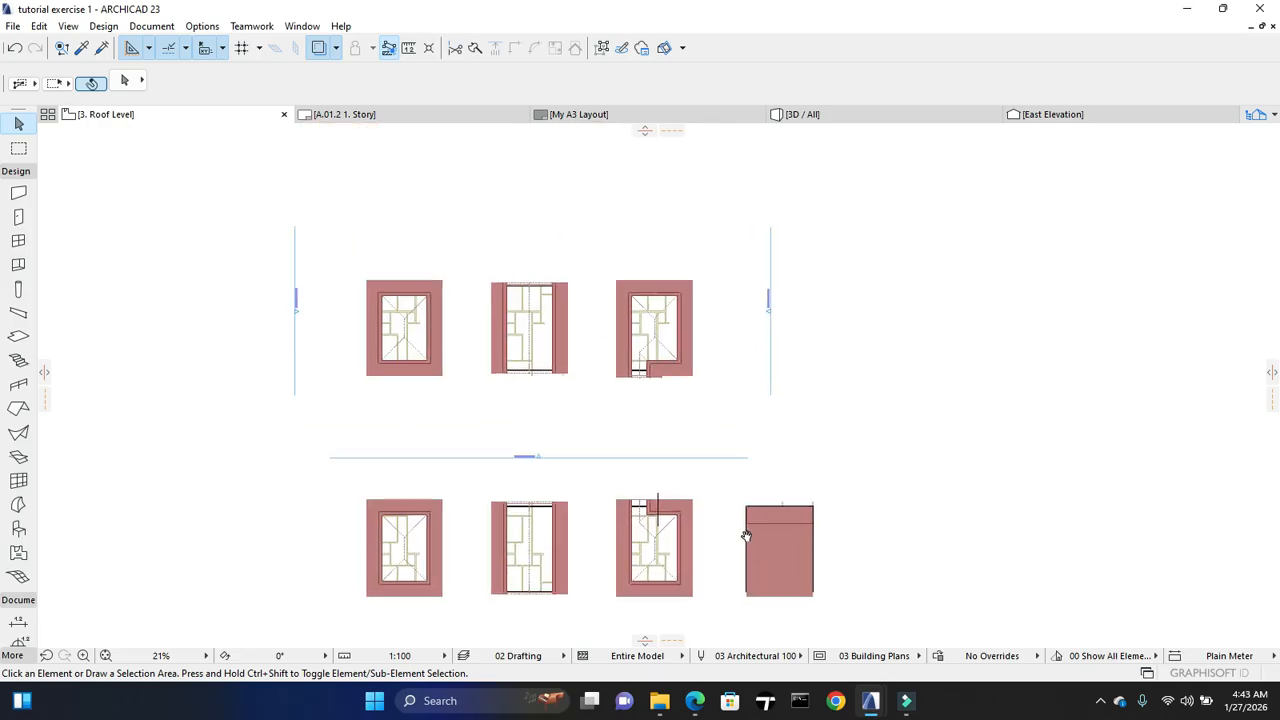
left_click(656, 194)
left_click(657, 194)
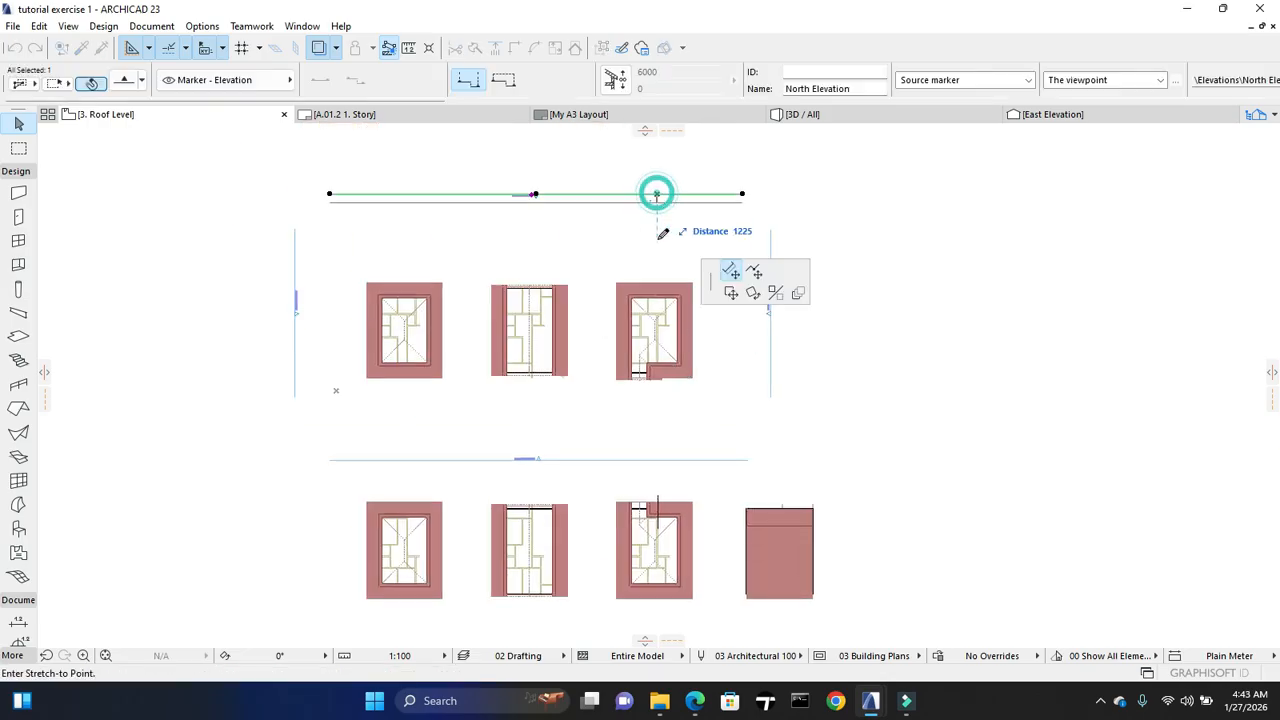
left_click(700, 431)
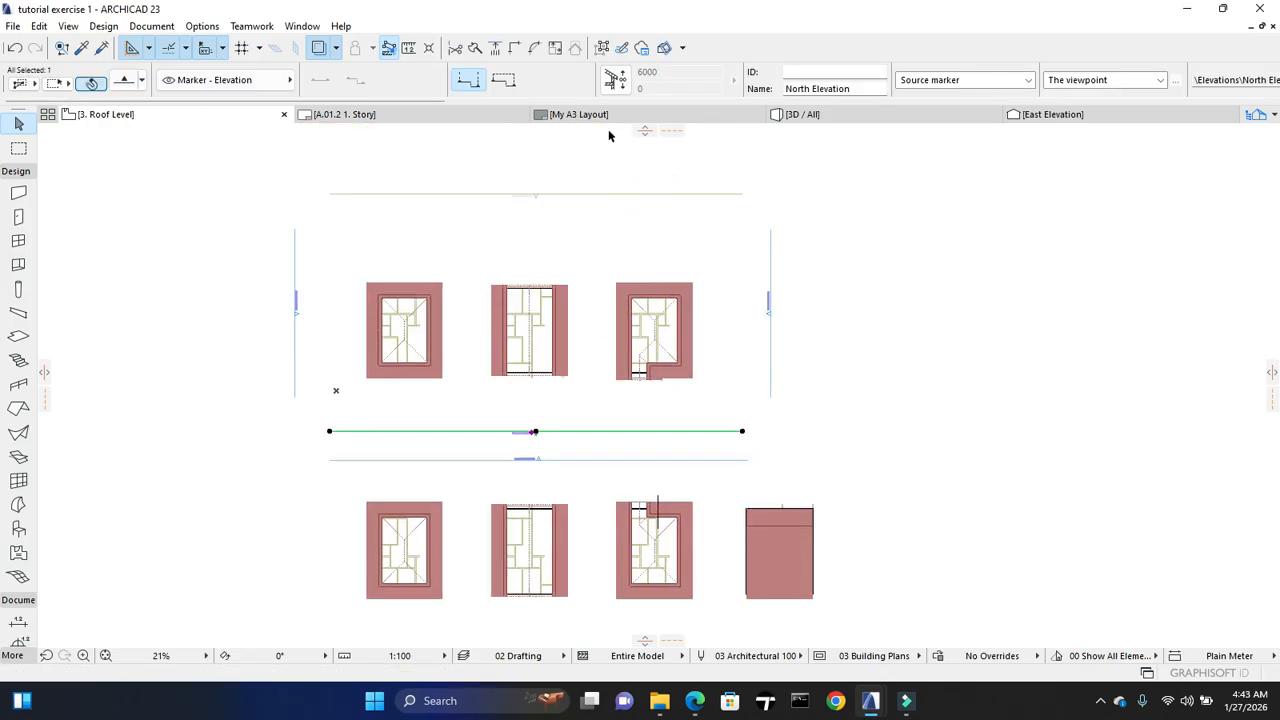
Open the North Elevation and check which houses of the row it covers
mouse_move(828, 116)
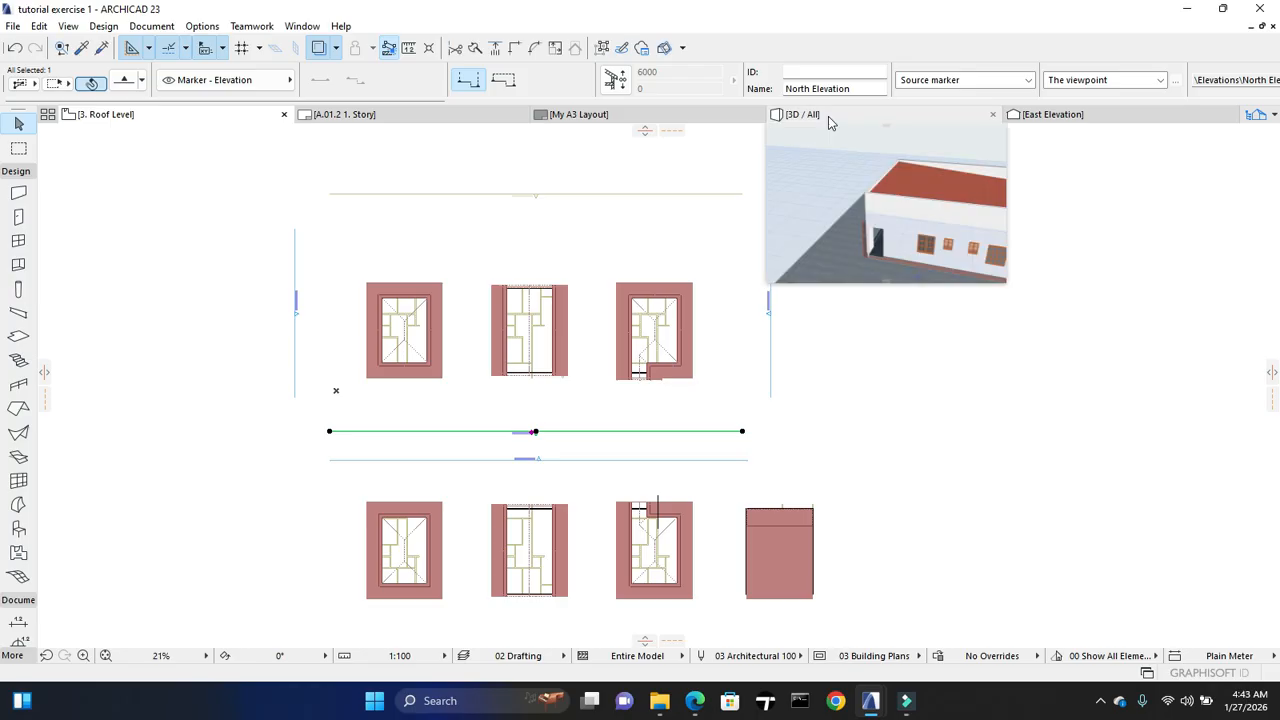
left_click(1257, 115)
double_click(1163, 322)
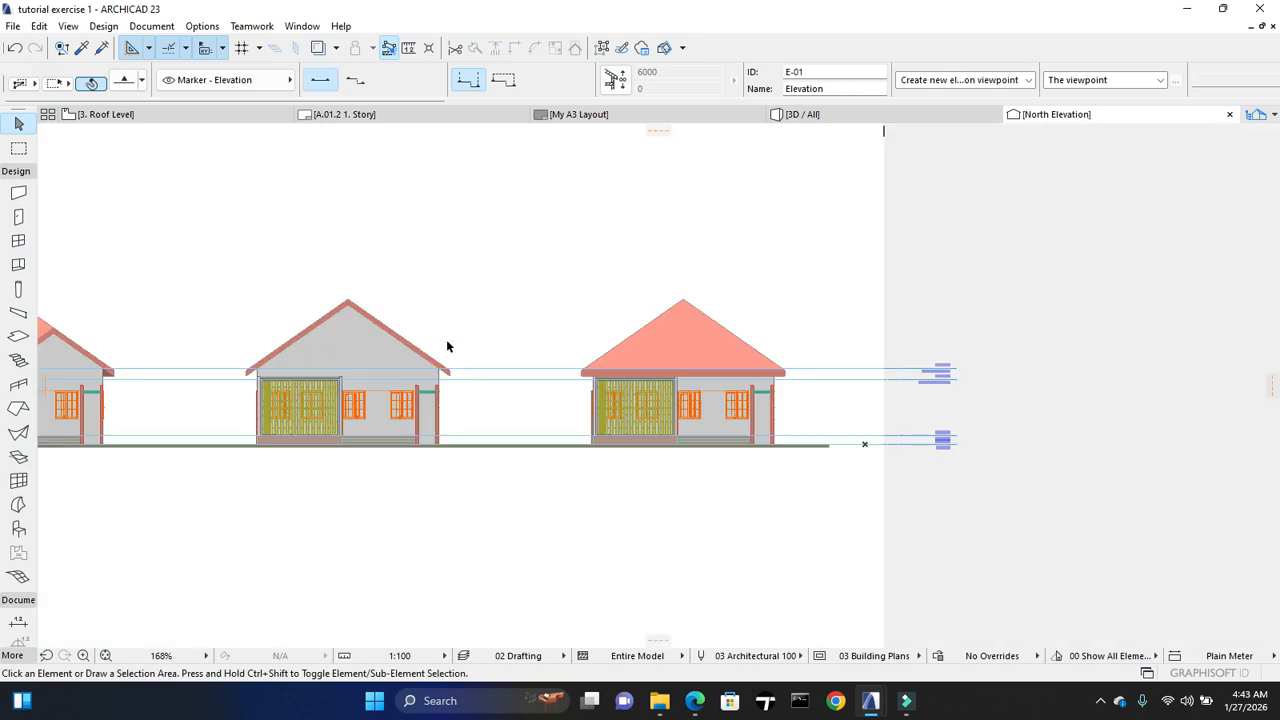
scroll(620, 374, "down", 3)
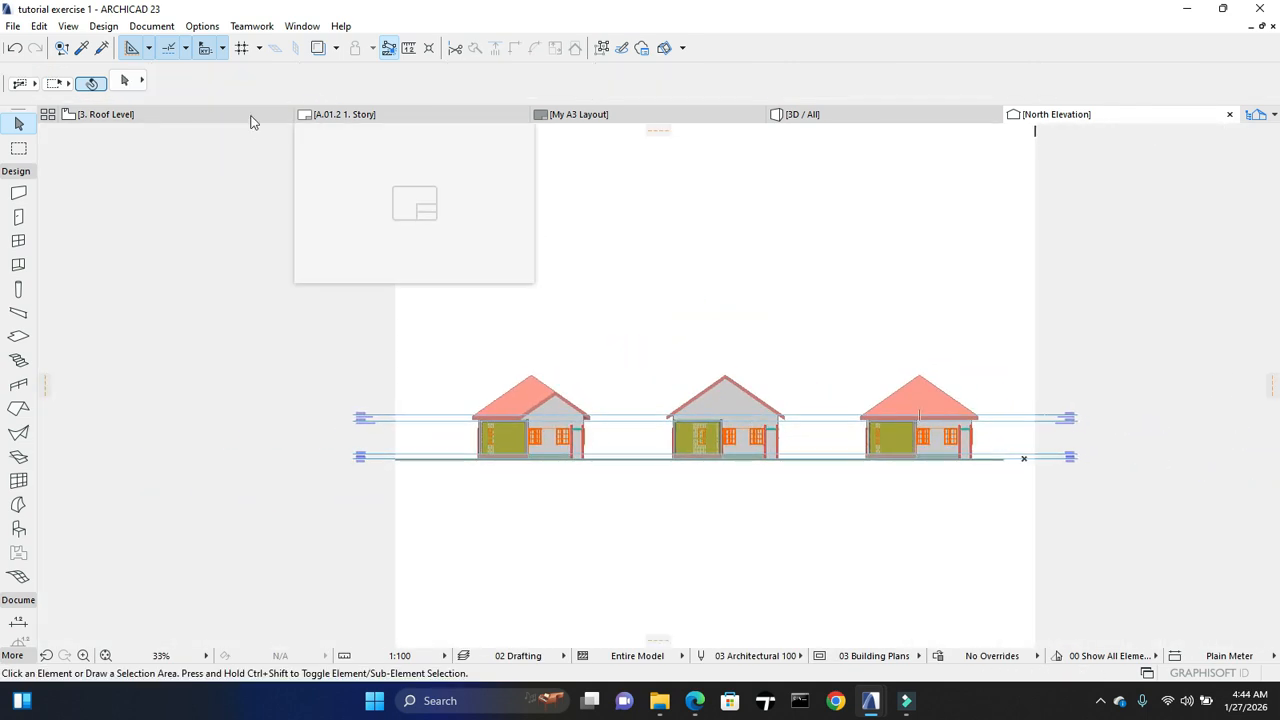
In the Roof Level plan, stretch the North Elevation line's end past the outer side of the fourth house
left_click(171, 114)
left_click(741, 432)
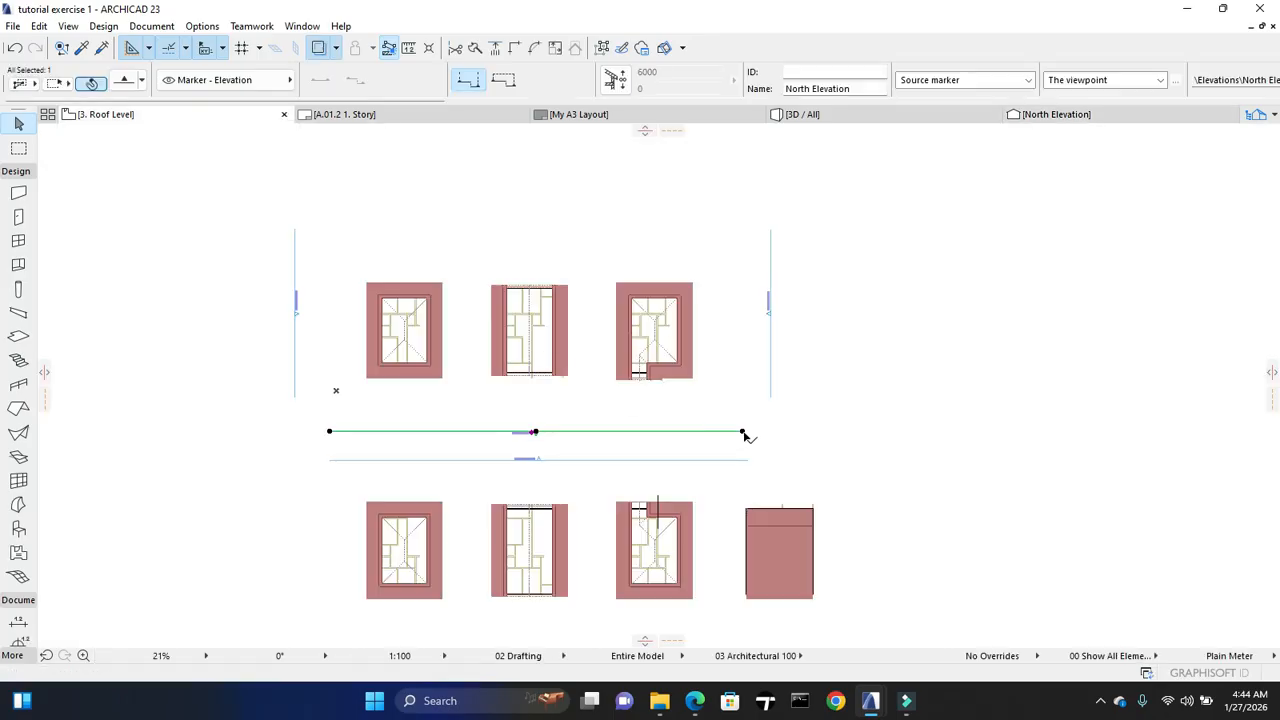
left_click(742, 431)
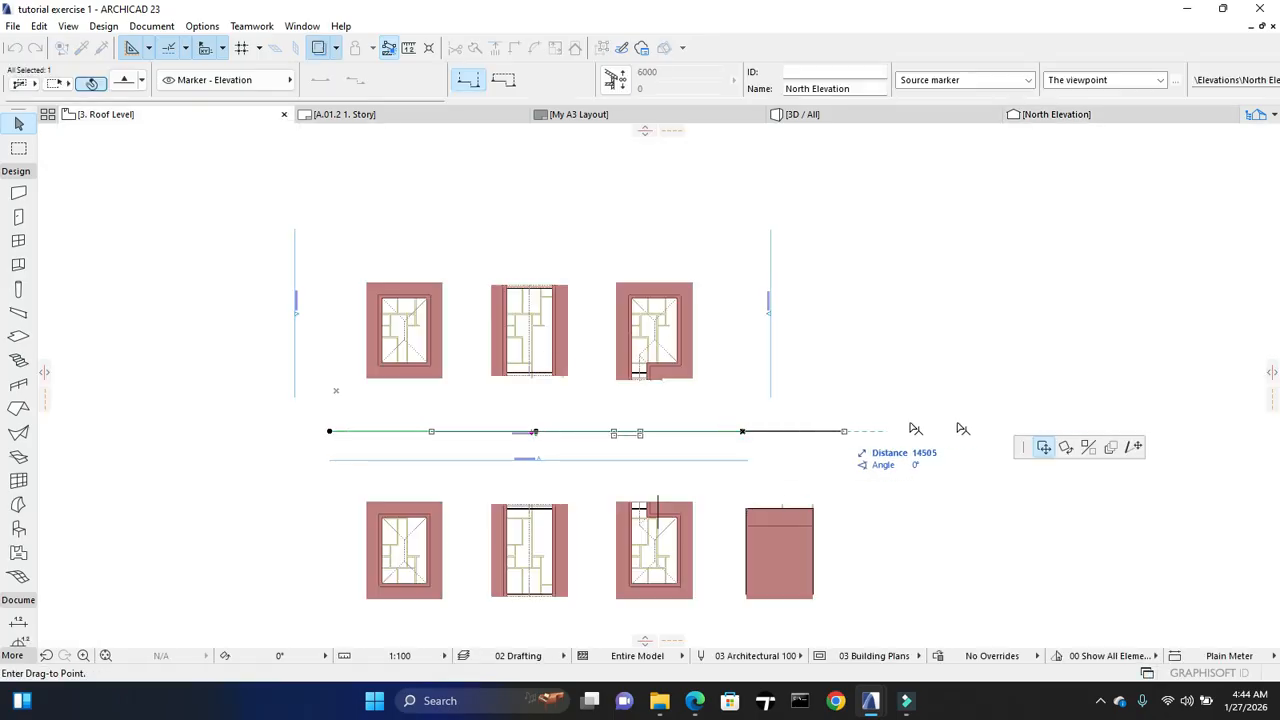
left_click(831, 433)
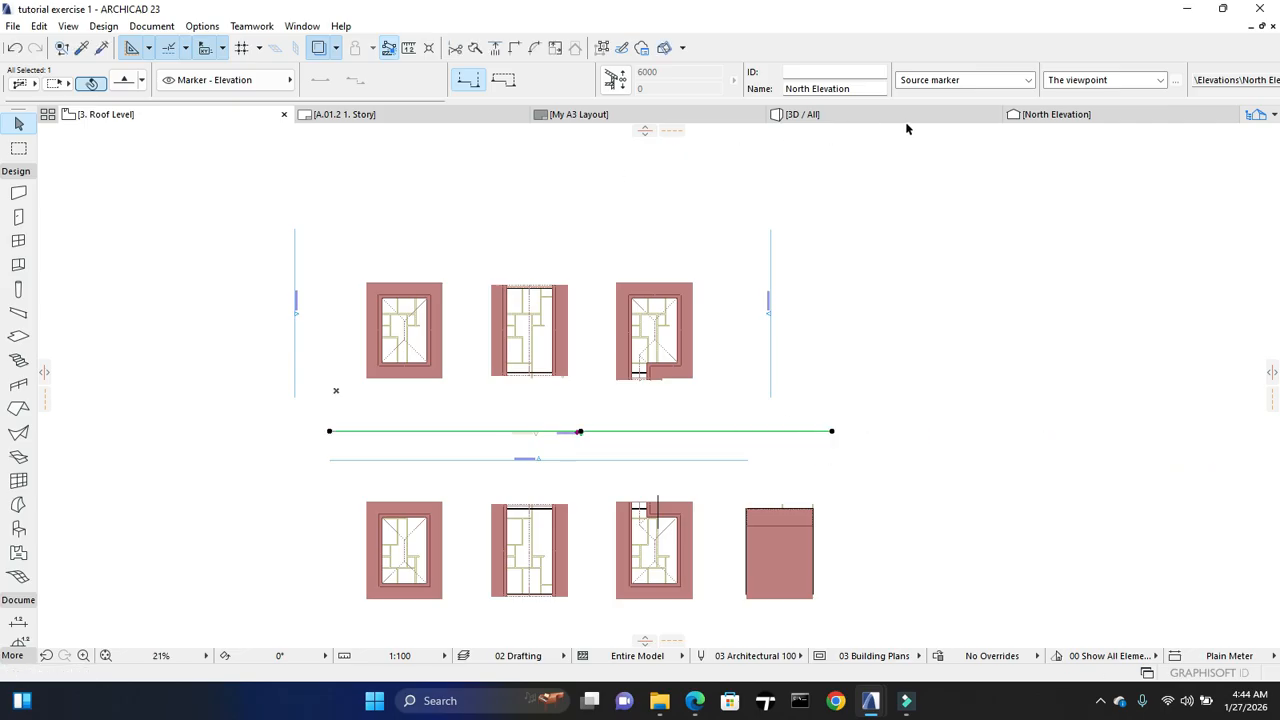
Return to the North Elevation and examine the front facades and roof shapes of all four houses
left_click(1106, 117)
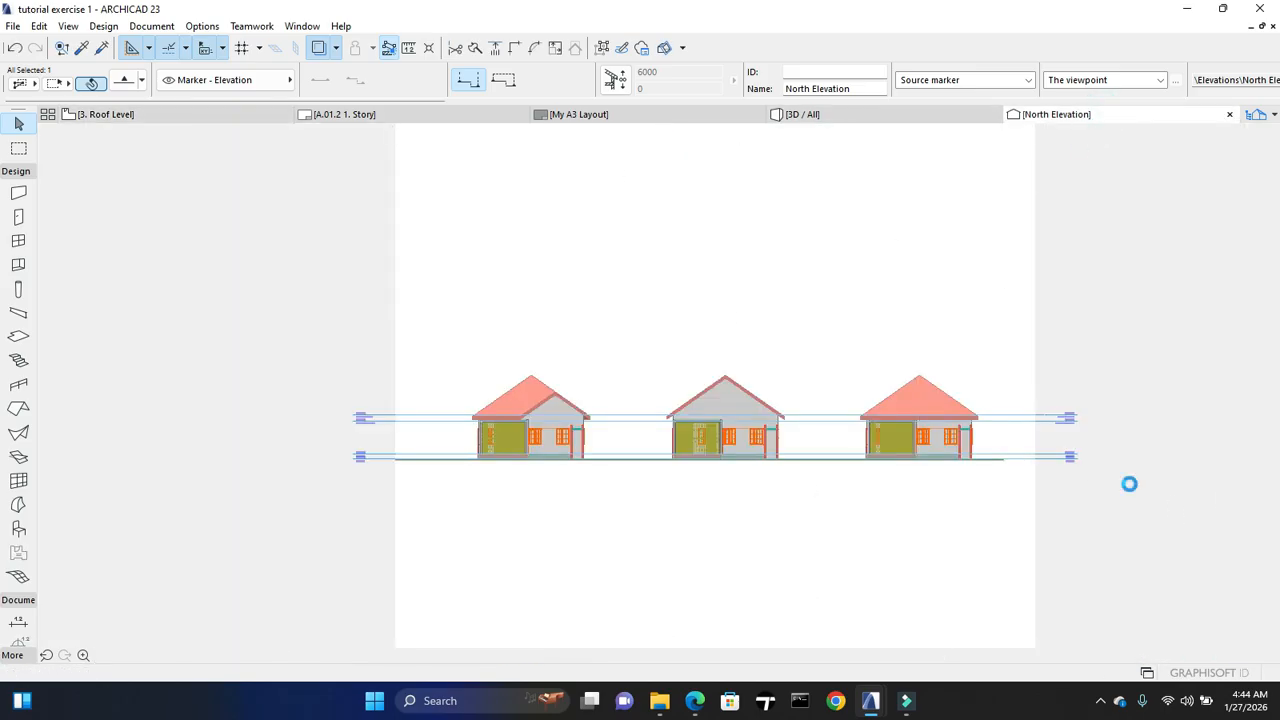
scroll(329, 394, "up", 4)
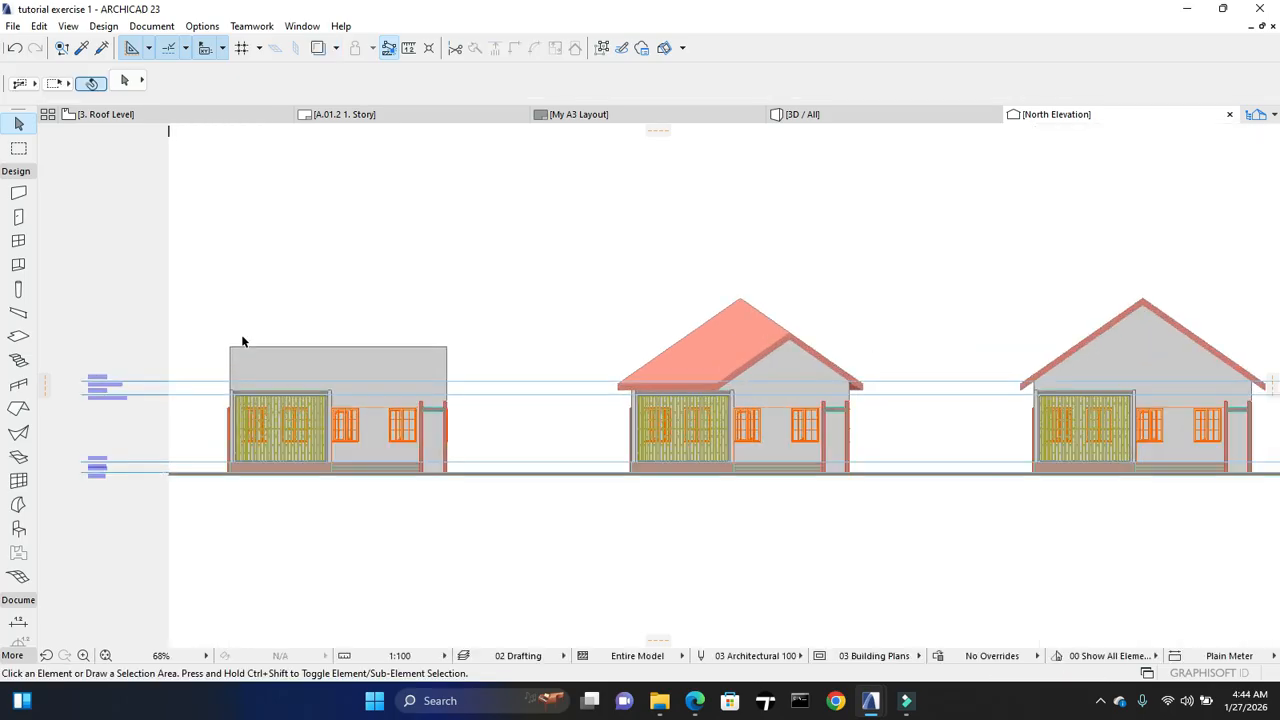
middle_click_drag(786, 440, 700, 436)
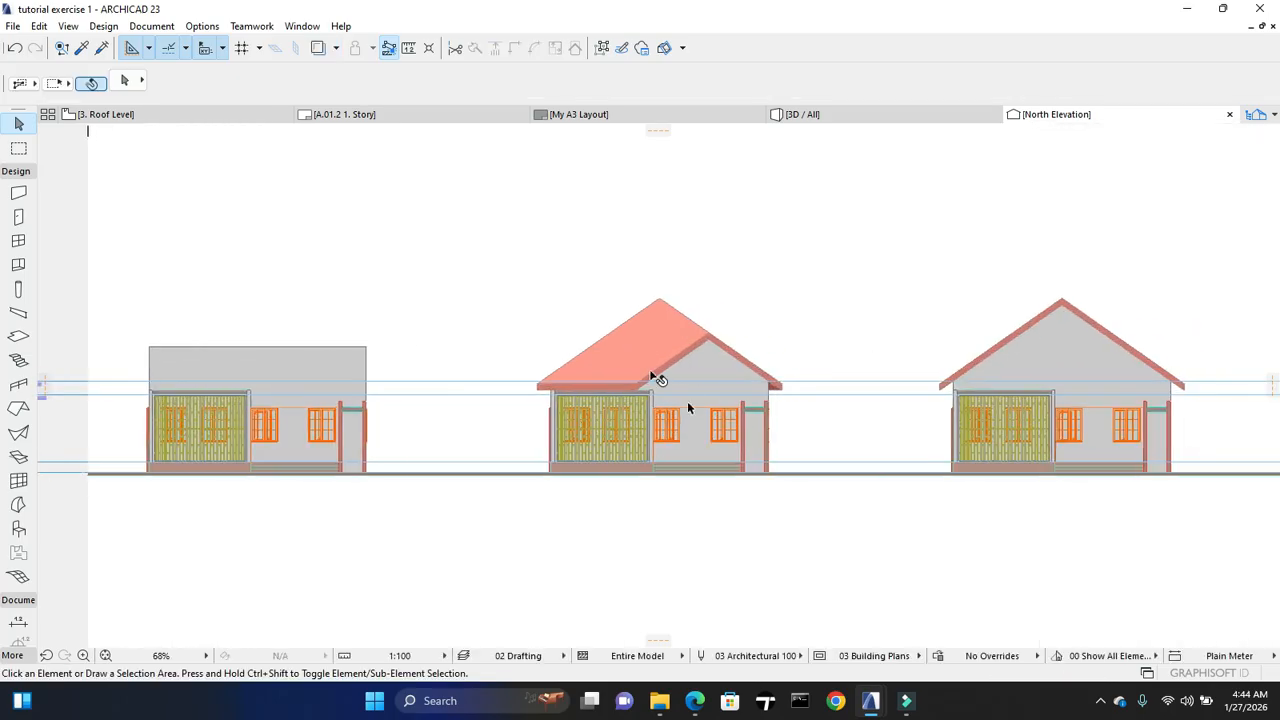
middle_click_drag(855, 425, 690, 463)
middle_click_drag(1015, 475, 786, 514)
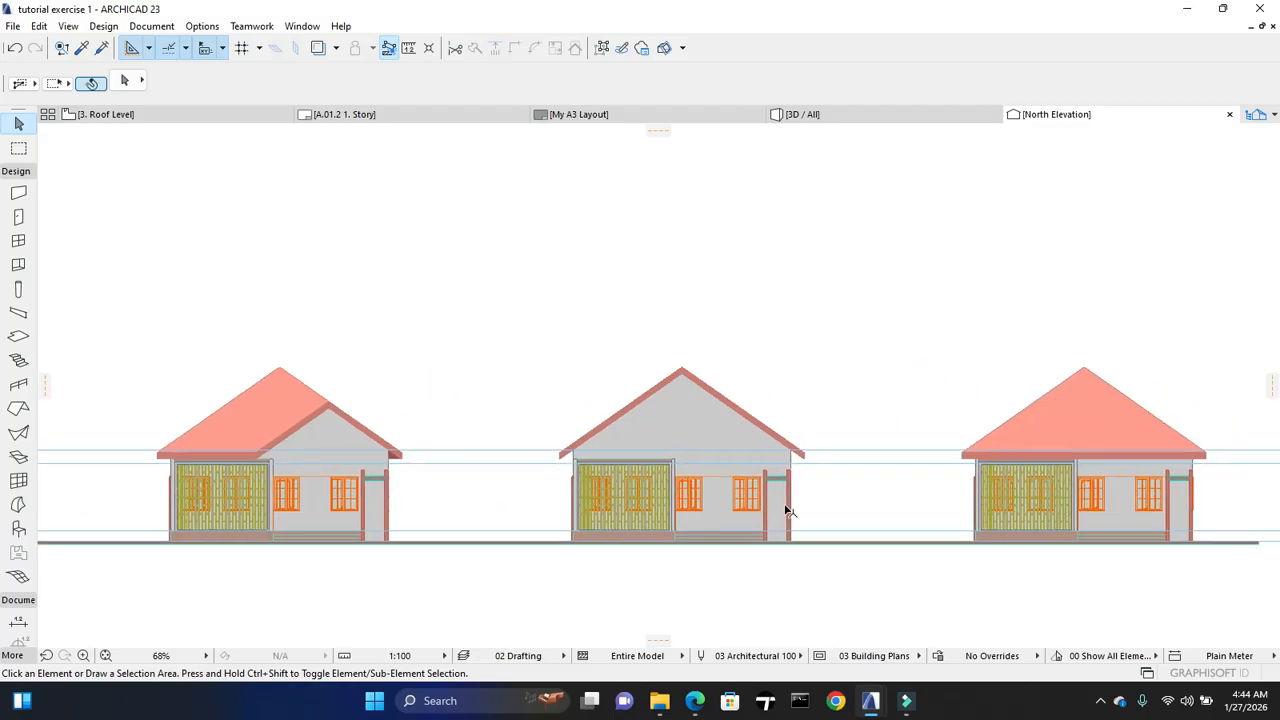
middle_click_drag(1074, 486, 1006, 422)
scroll(806, 486, "down", 3)
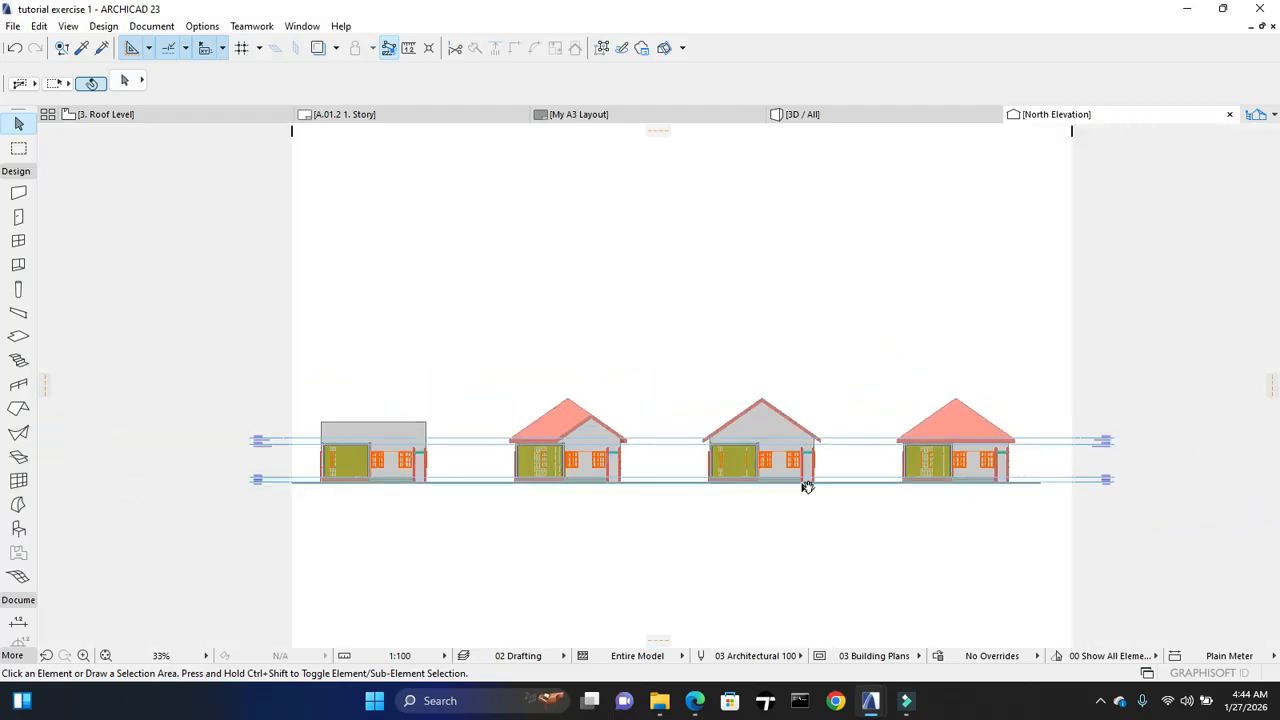
scroll(780, 463, "up", 3)
scroll(795, 472, "down", 2)
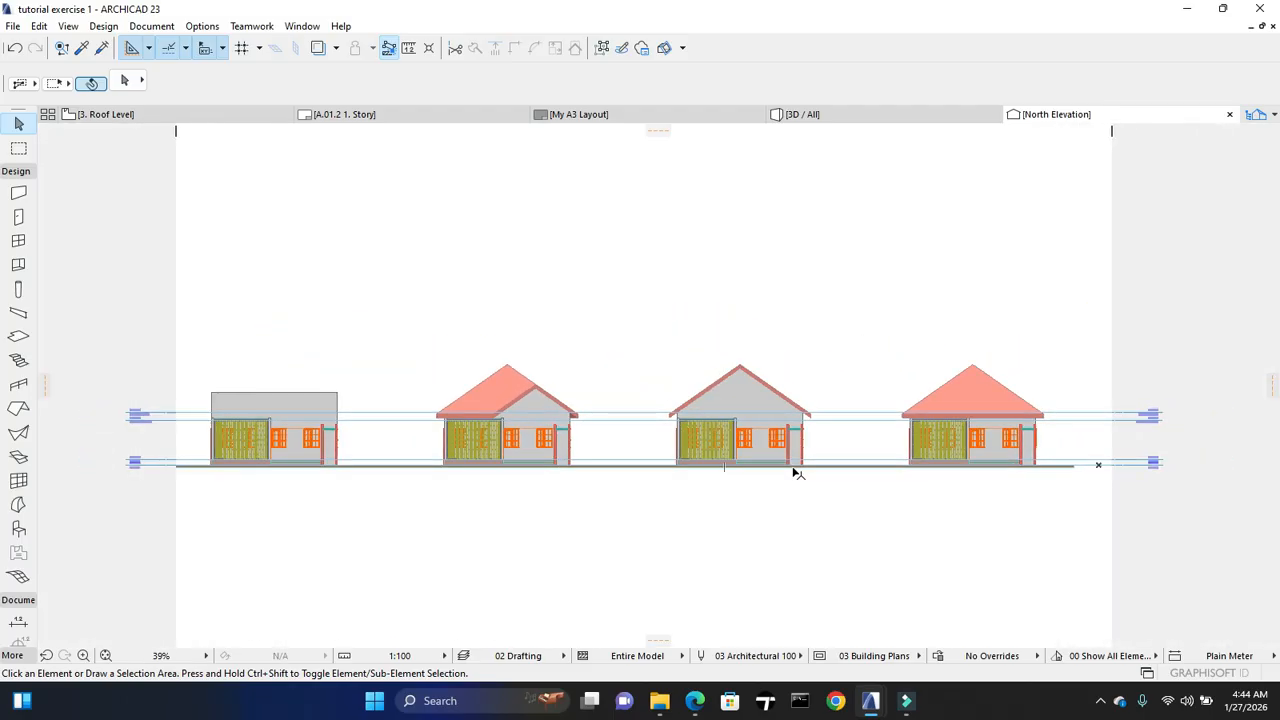
scroll(798, 473, "up", 3)
scroll(814, 477, "down", 2)
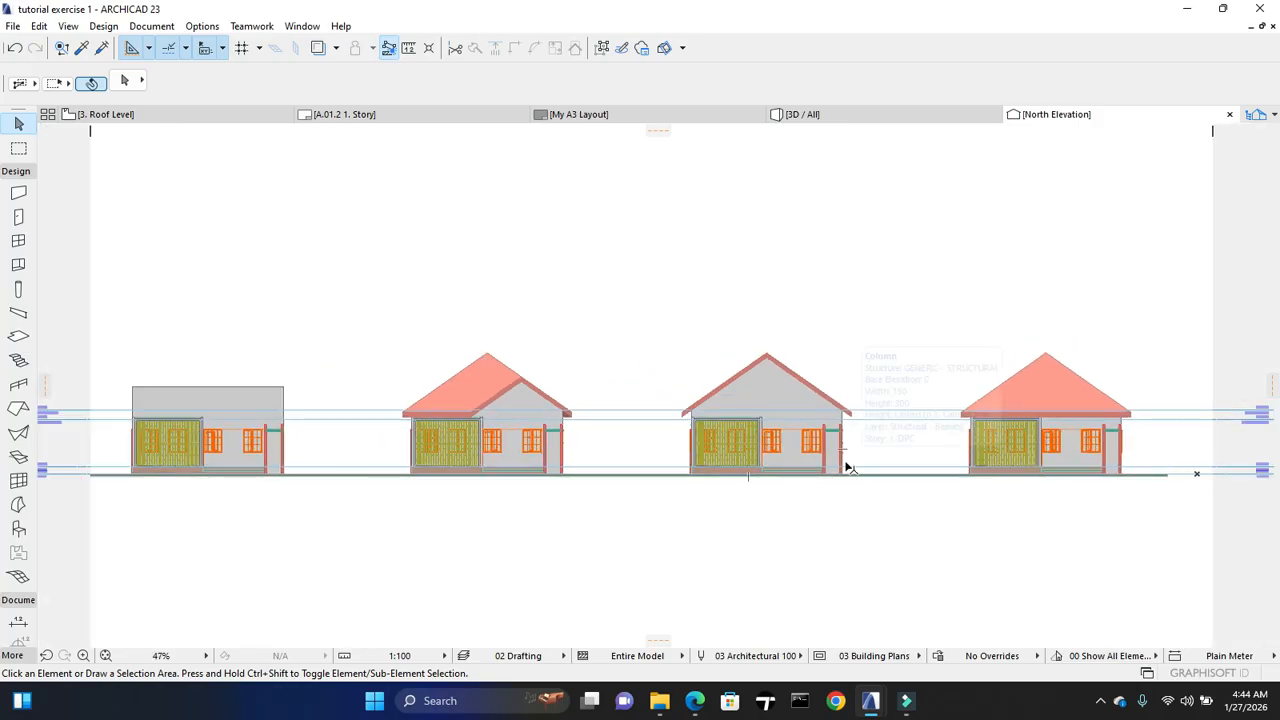